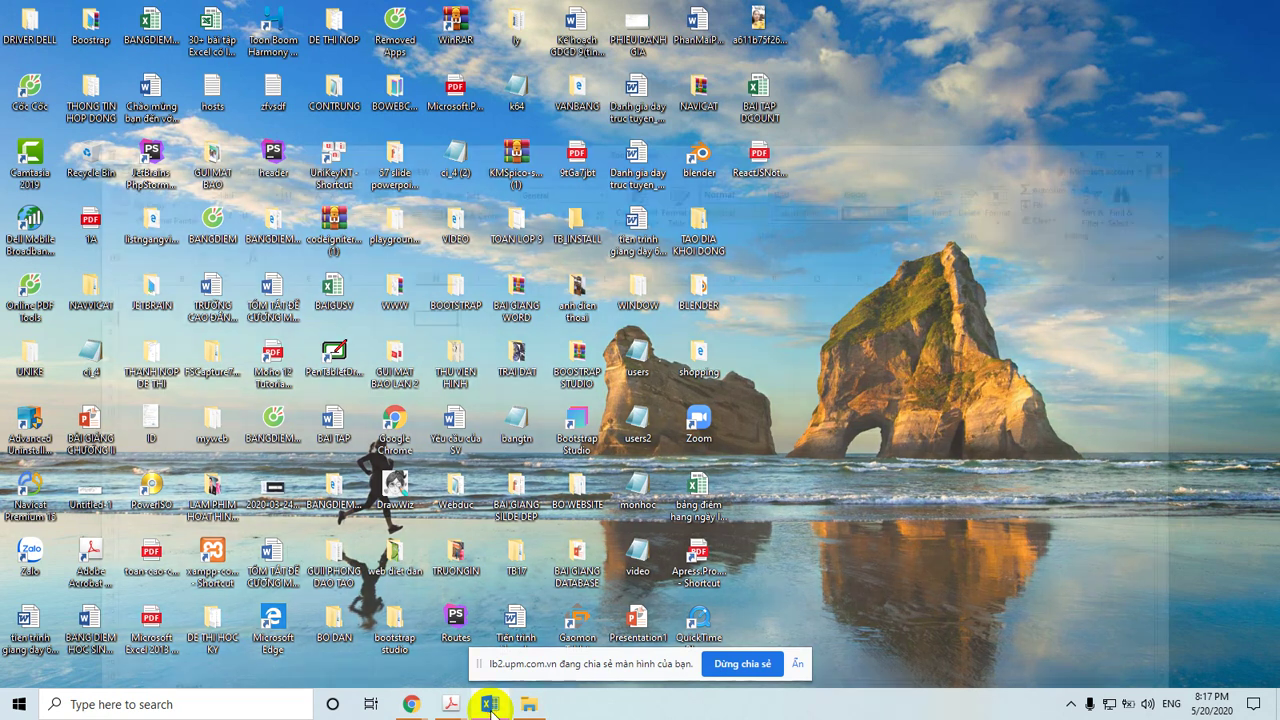
Bring the blank Excel workbook back into view
{"action": "left_click", "coordinate": [182, 207]}
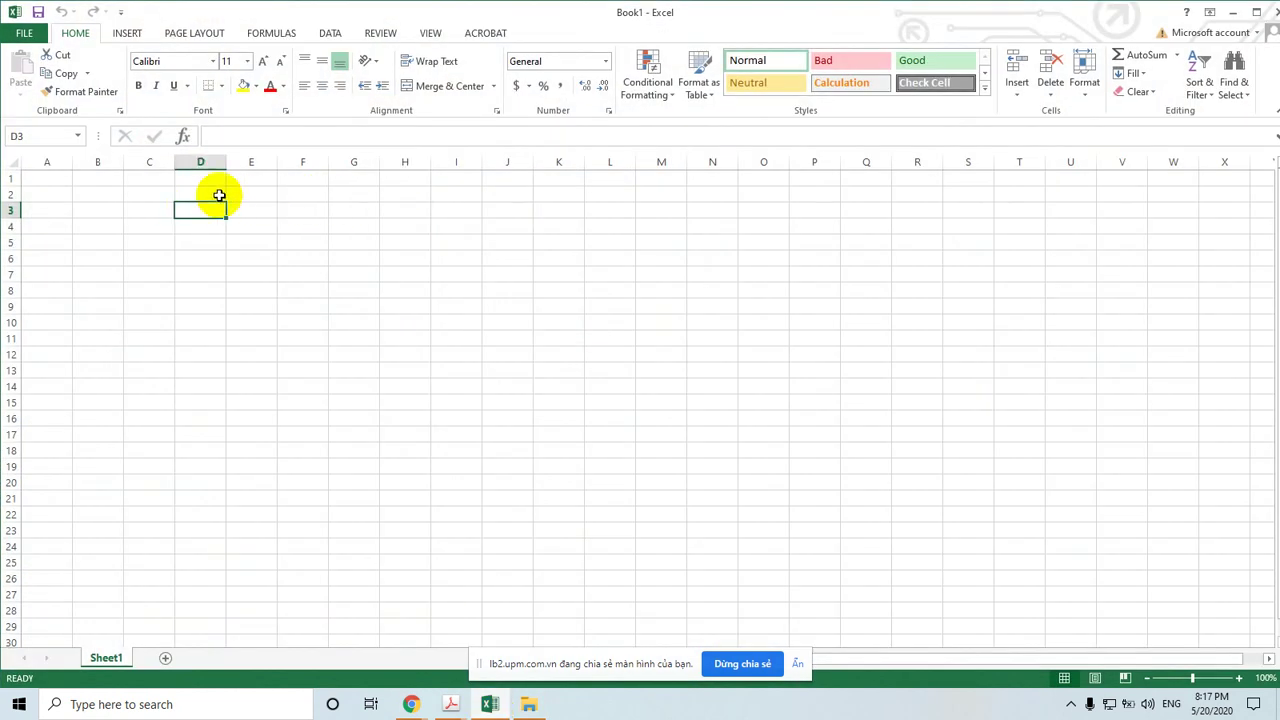
{"action": "left_click", "coordinate": [94, 206]}
{"action": "left_click", "coordinate": [188, 277]}
{"action": "left_click", "coordinate": [221, 255]}
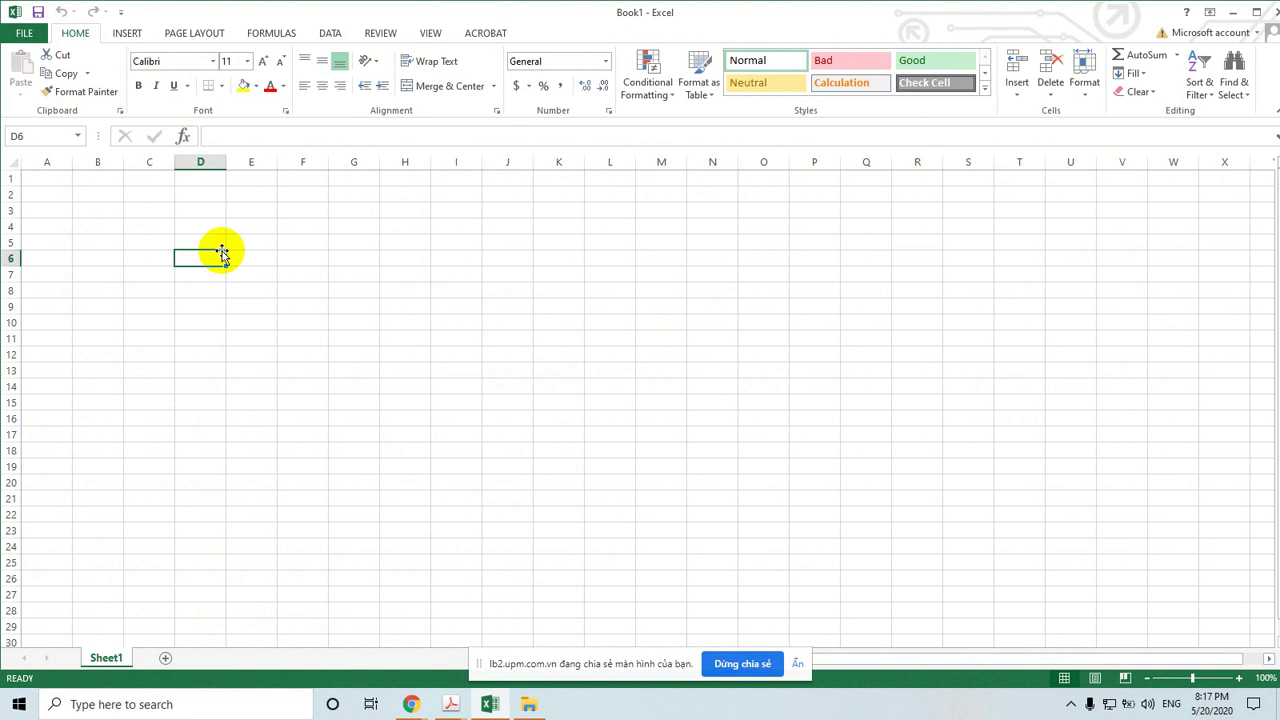
{"action": "left_click", "coordinate": [248, 238]}
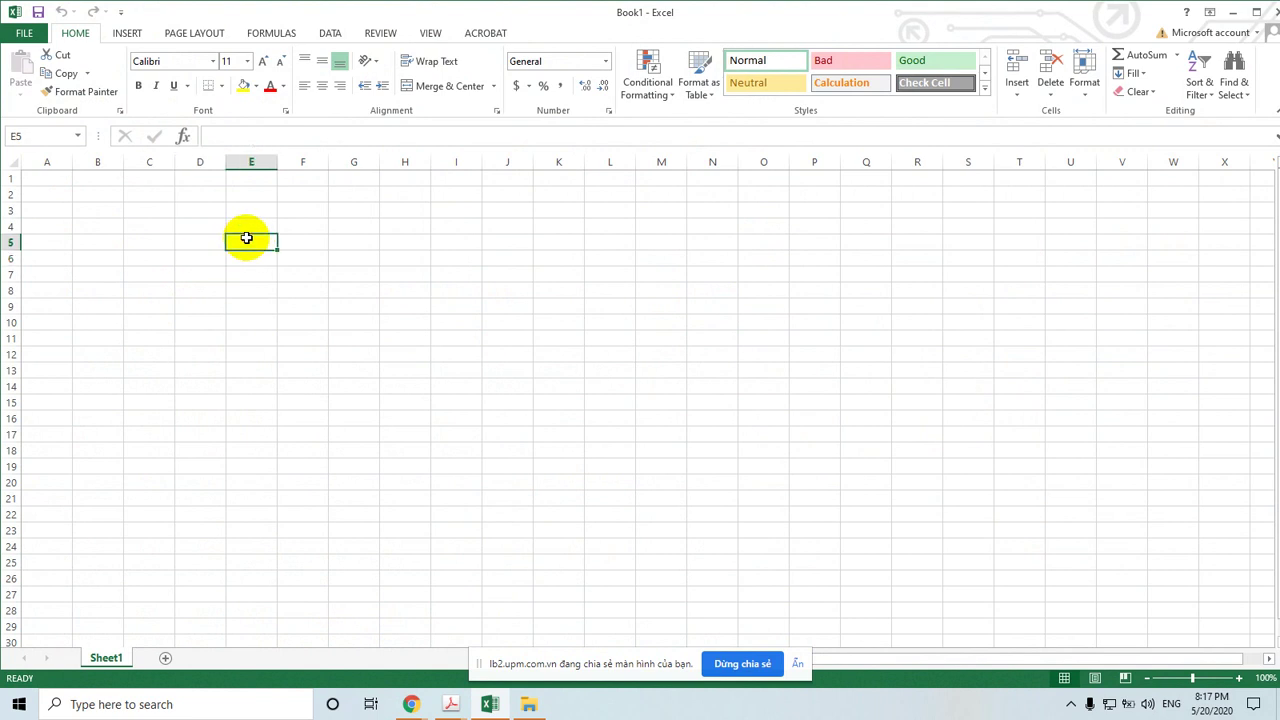
{"action": "left_click", "coordinate": [193, 239]}
Set the entire worksheet's font to Times New Roman, size 18
{"action": "key", "text": "ctrl+a"}
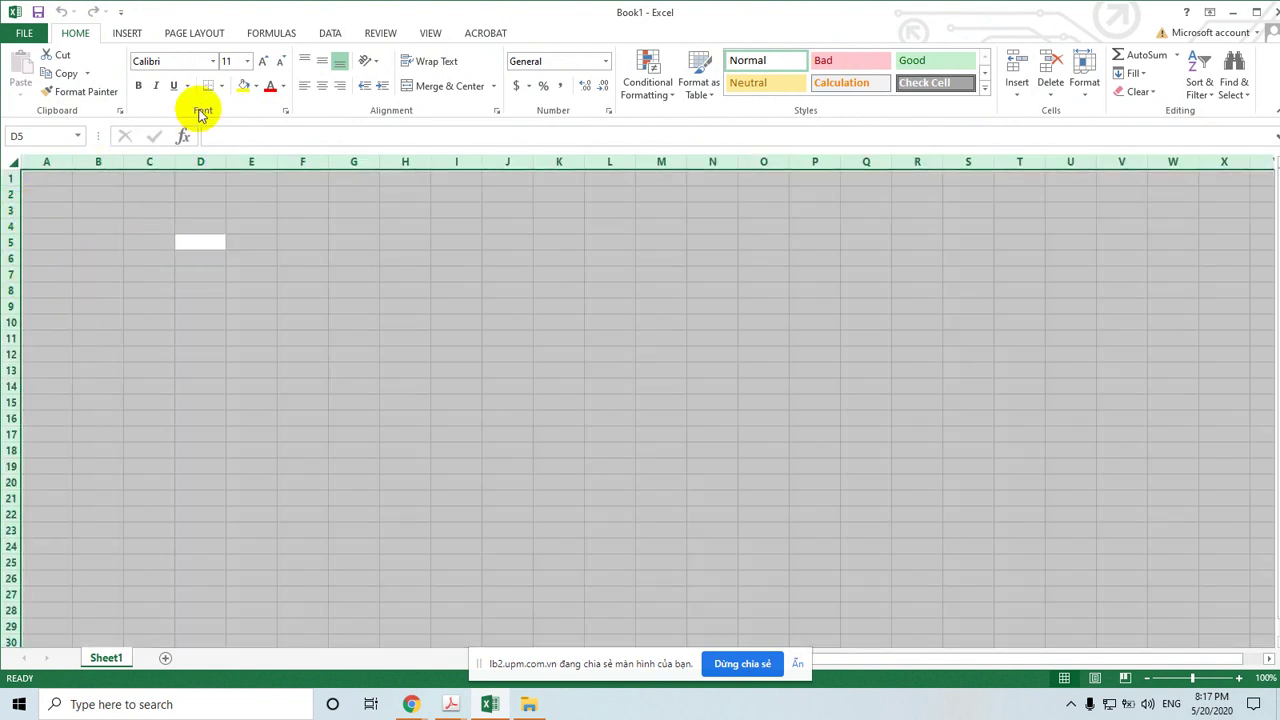
{"action": "left_click", "coordinate": [216, 62]}
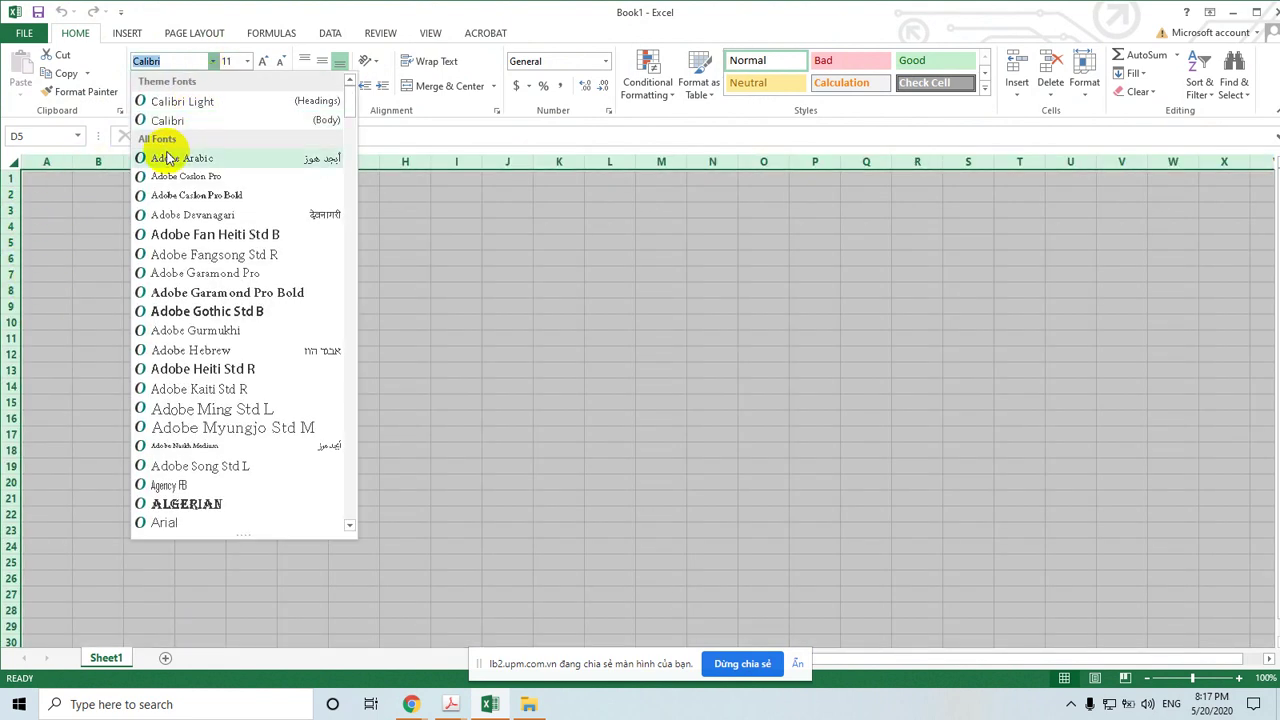
{"action": "left_click", "coordinate": [192, 62]}
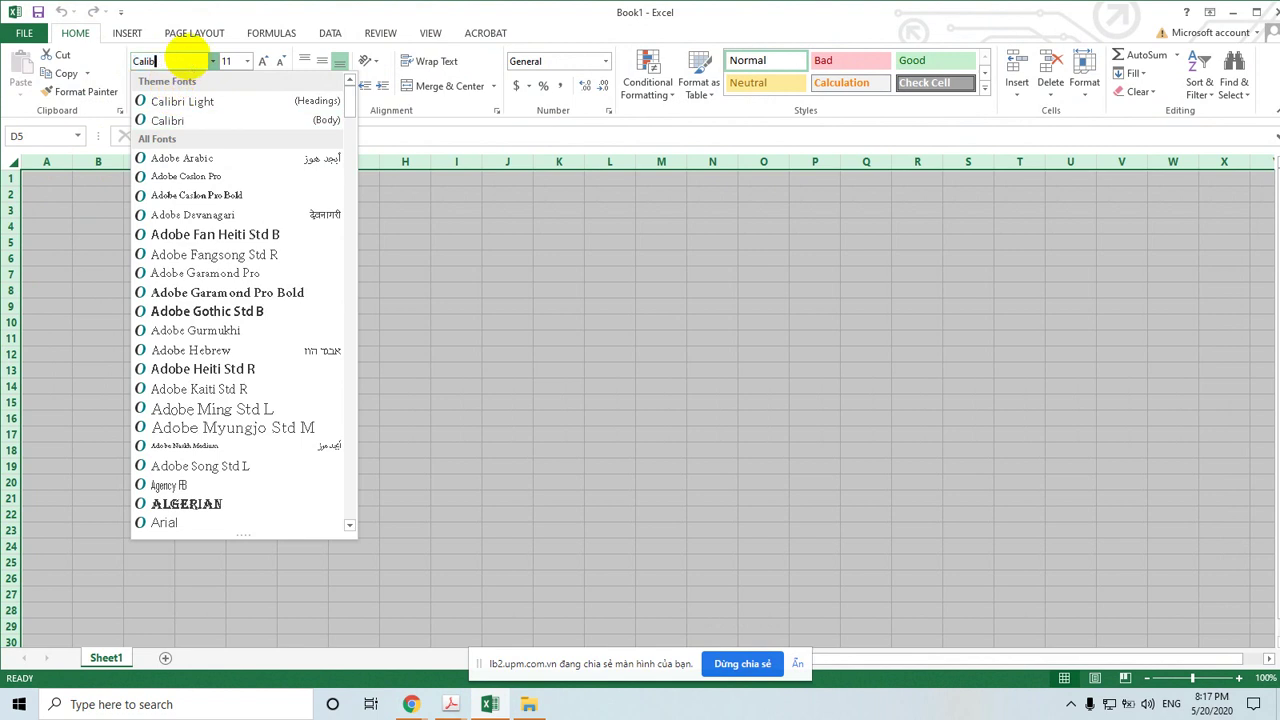
{"action": "type", "text": "Tahoma"}
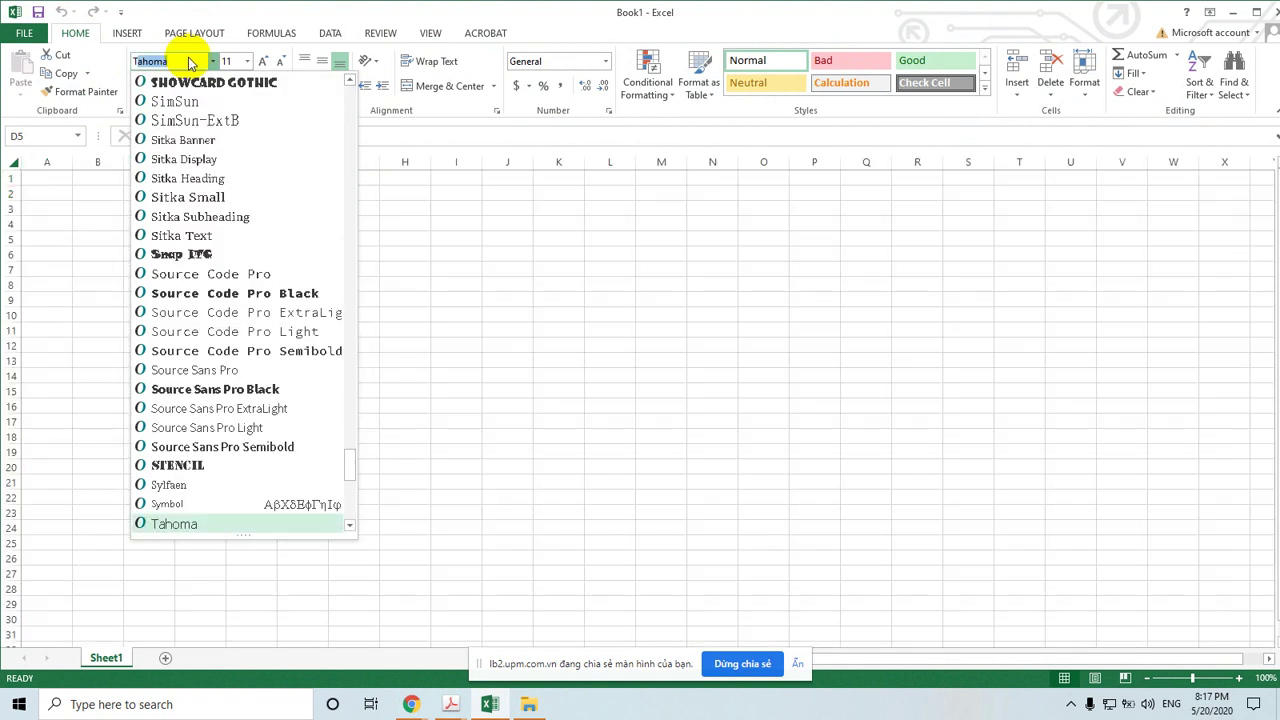
{"action": "type", "text": "Times New R"}
{"action": "key", "text": "Return"}
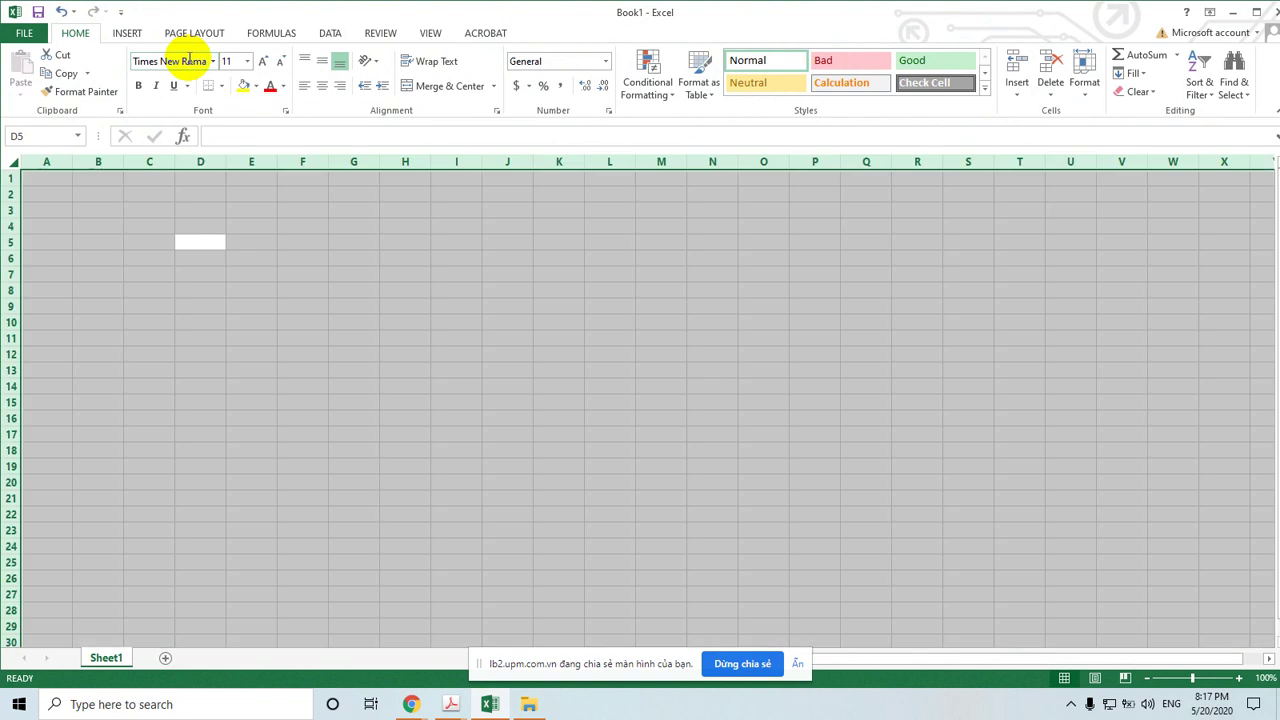
{"action": "left_click", "coordinate": [246, 61]}
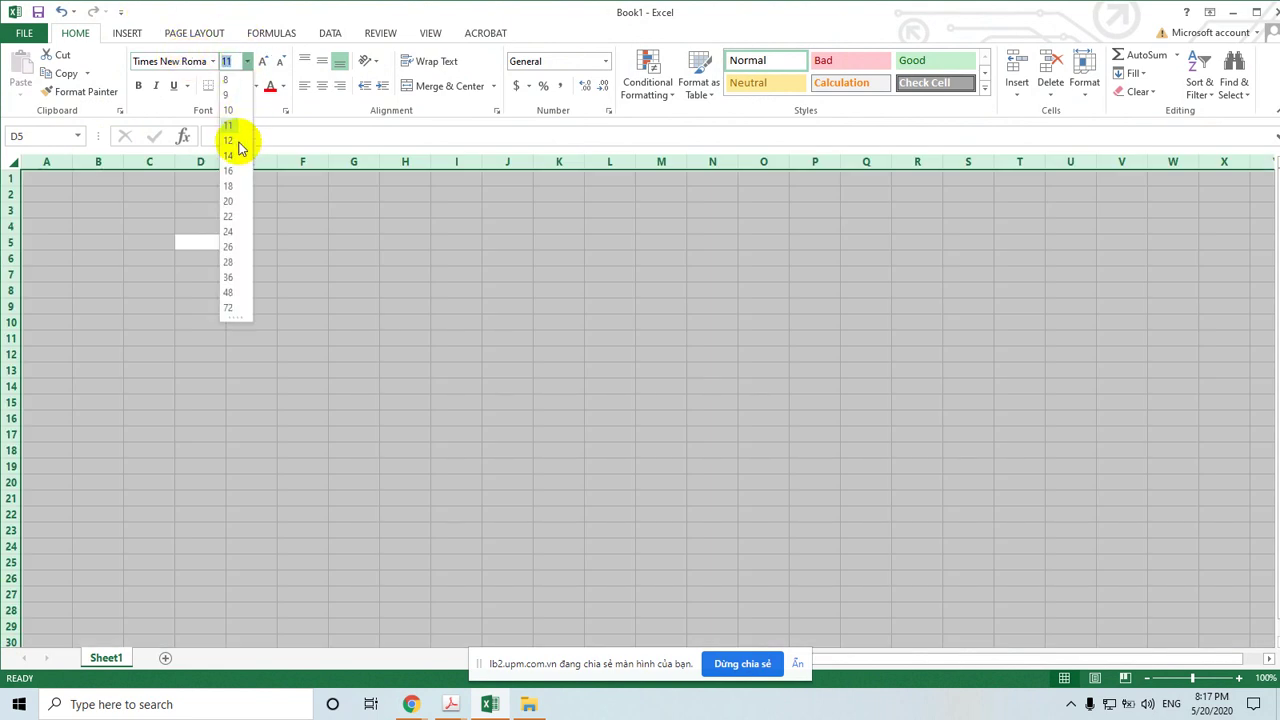
{"action": "left_click", "coordinate": [228, 186]}
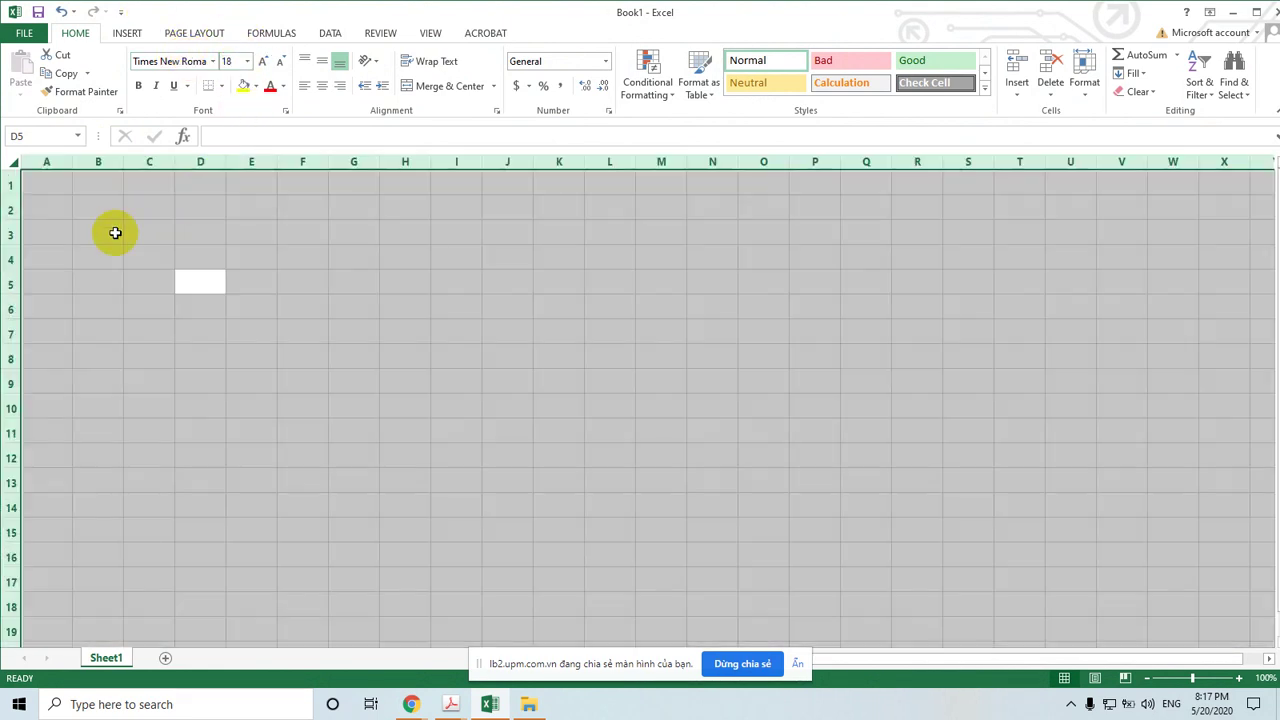
Make every row 28 points tall
{"action": "right_click", "coordinate": [5, 189]}
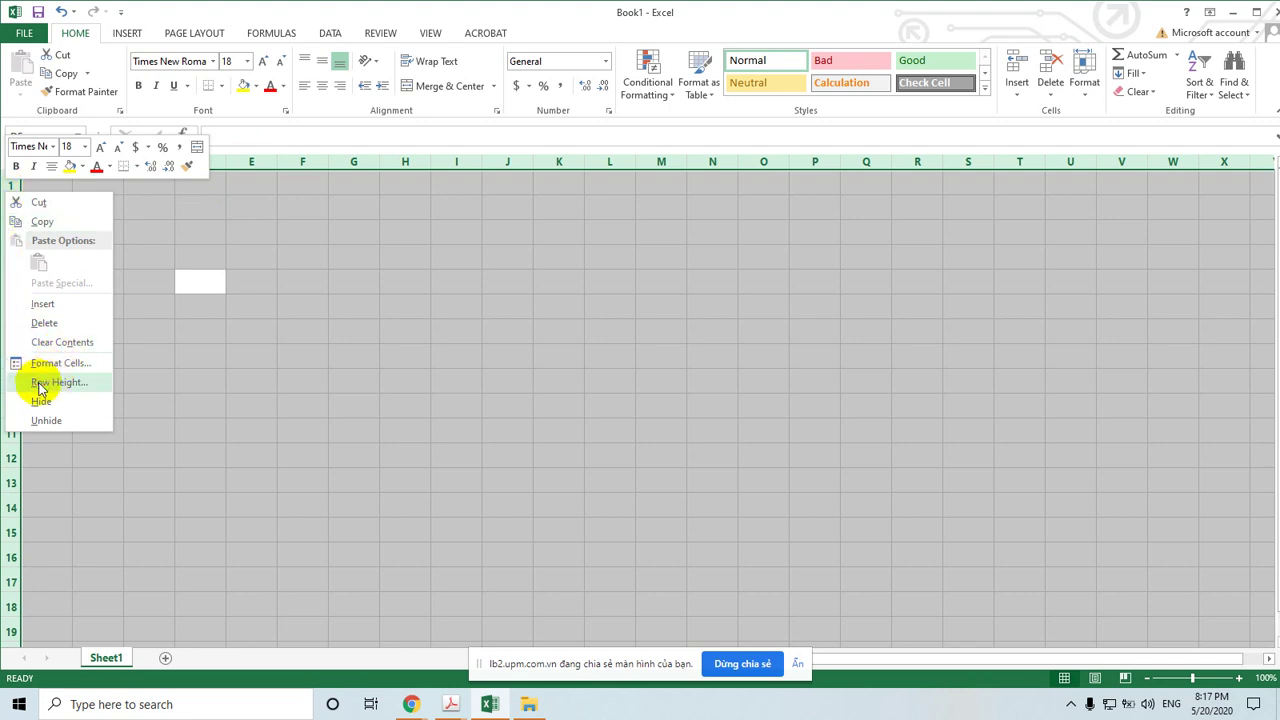
{"action": "left_click", "coordinate": [38, 383]}
{"action": "key", "text": "BackSpace"}
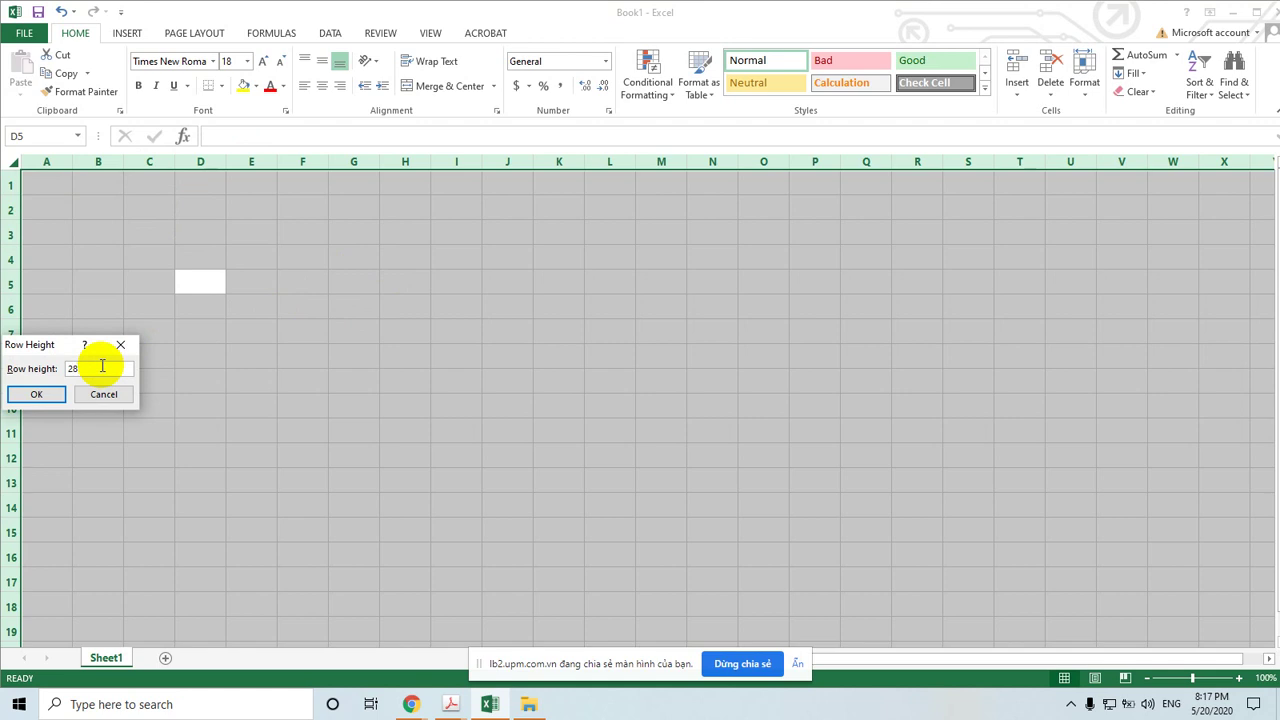
{"action": "key", "text": "Return"}
{"action": "left_click", "coordinate": [190, 252]}
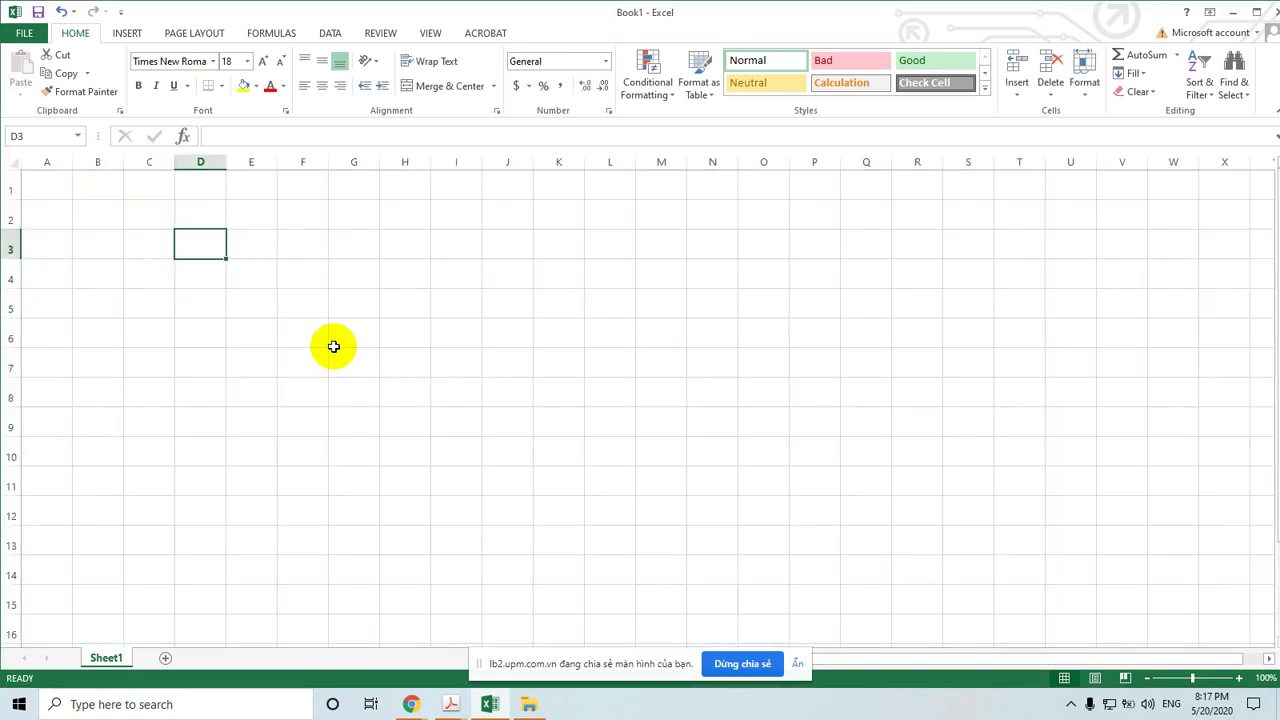
Enter the title 'BẢNG BÁN HÀNG' in cell H2
{"action": "left_click", "coordinate": [250, 220]}
{"action": "left_click", "coordinate": [408, 219]}
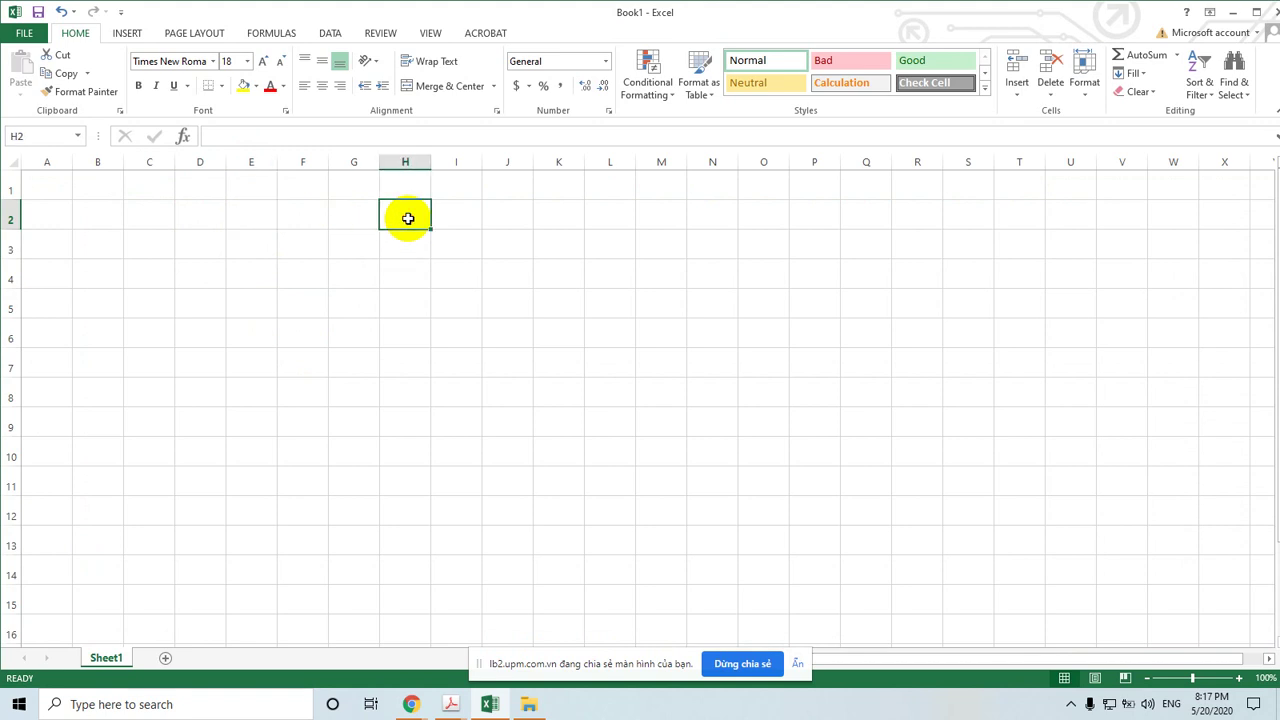
{"action": "type", "text": "BÀNG"}
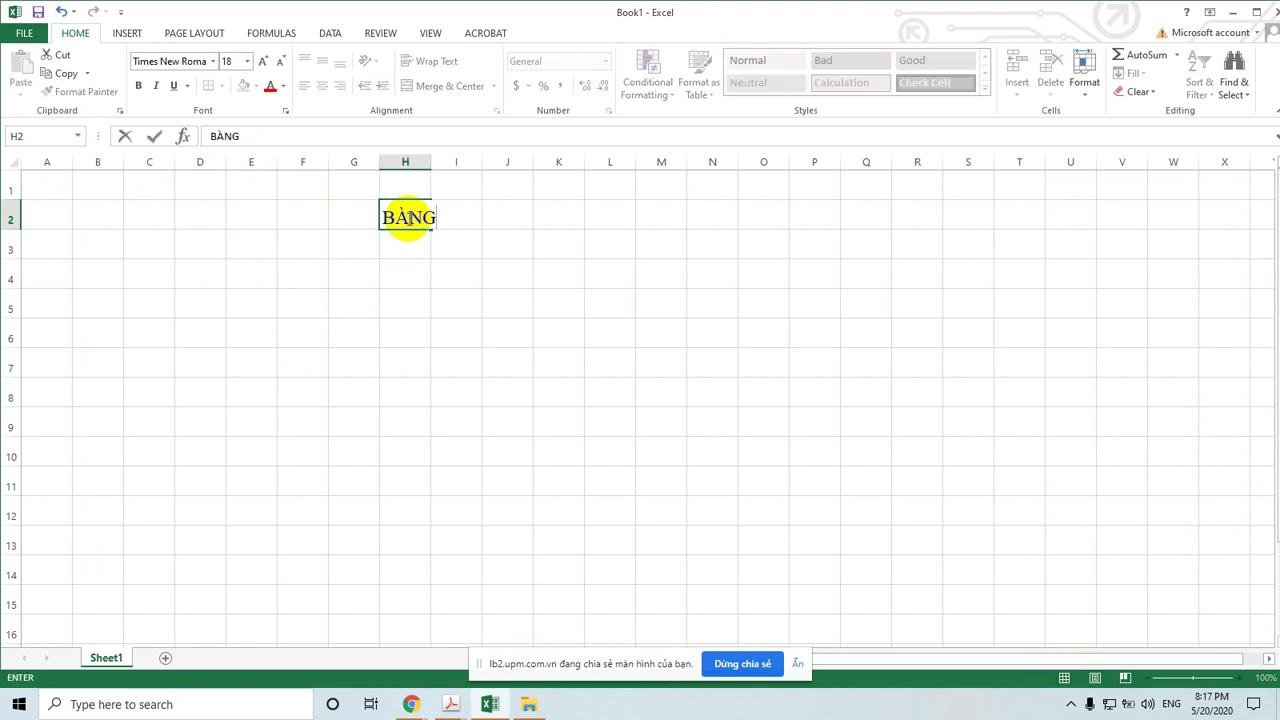
{"action": "type", "text": "ẢNG BÁN"}
{"action": "type", "text": " HÀNG"}
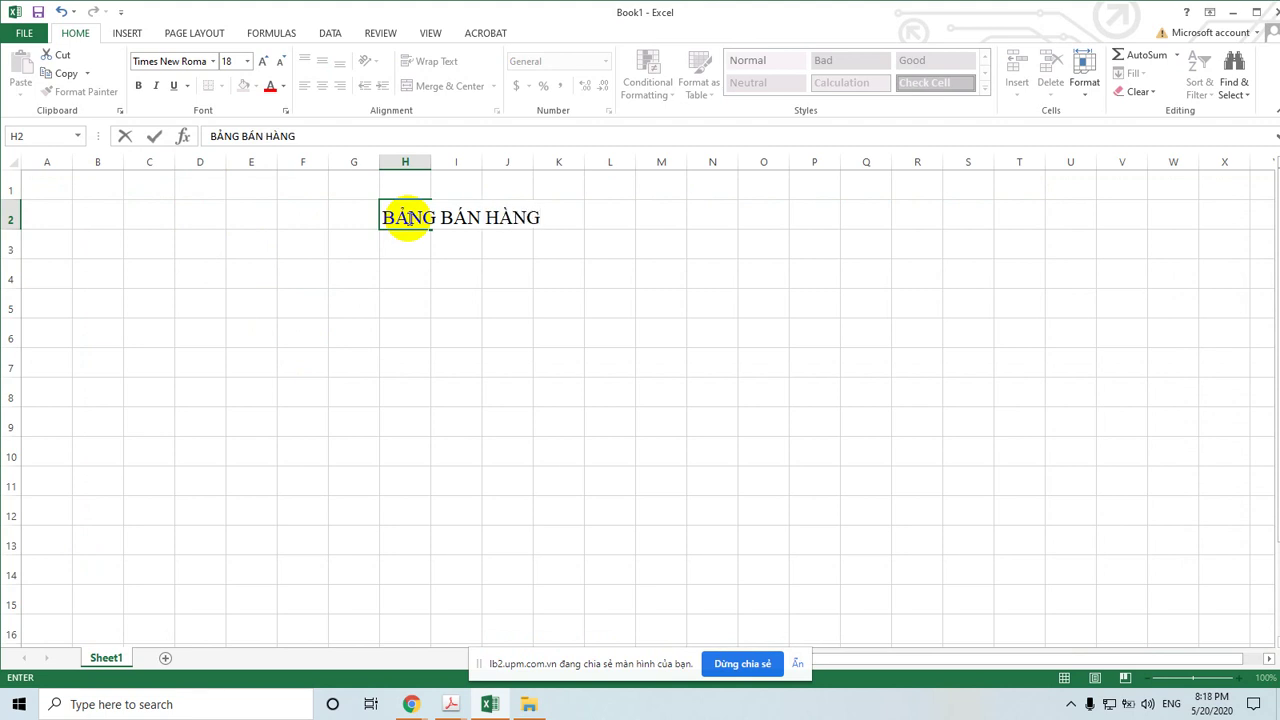
{"action": "left_click", "coordinate": [270, 251]}
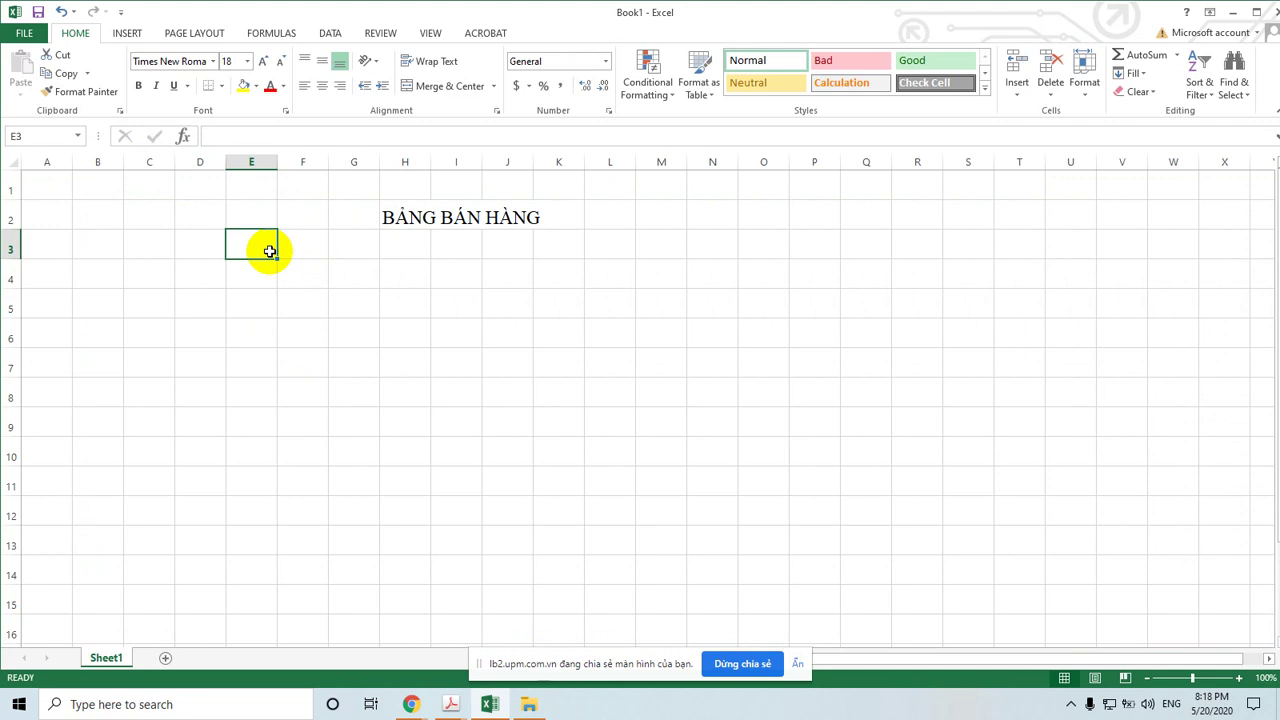
Add headers Đội bán (E3), Tên người bán (F3) and Tiền thu được (H3), widening the columns
{"action": "type", "text": "D"}
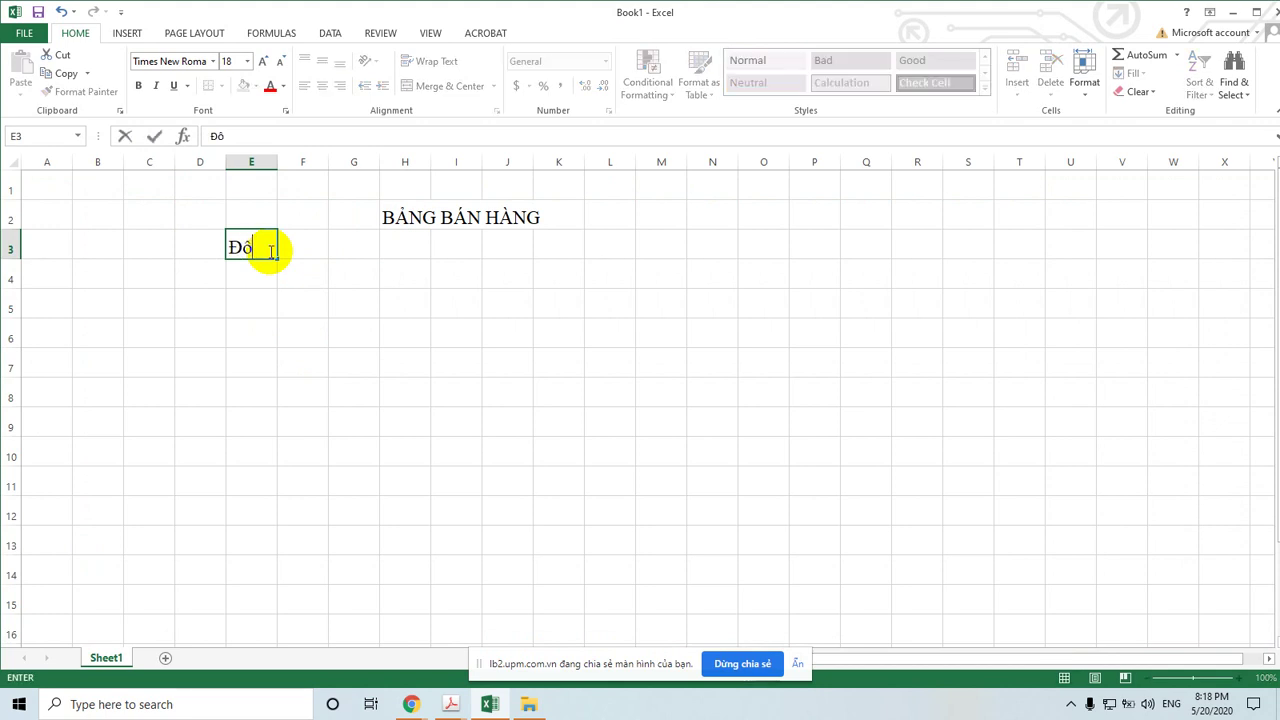
{"action": "type", "text": " bán"}
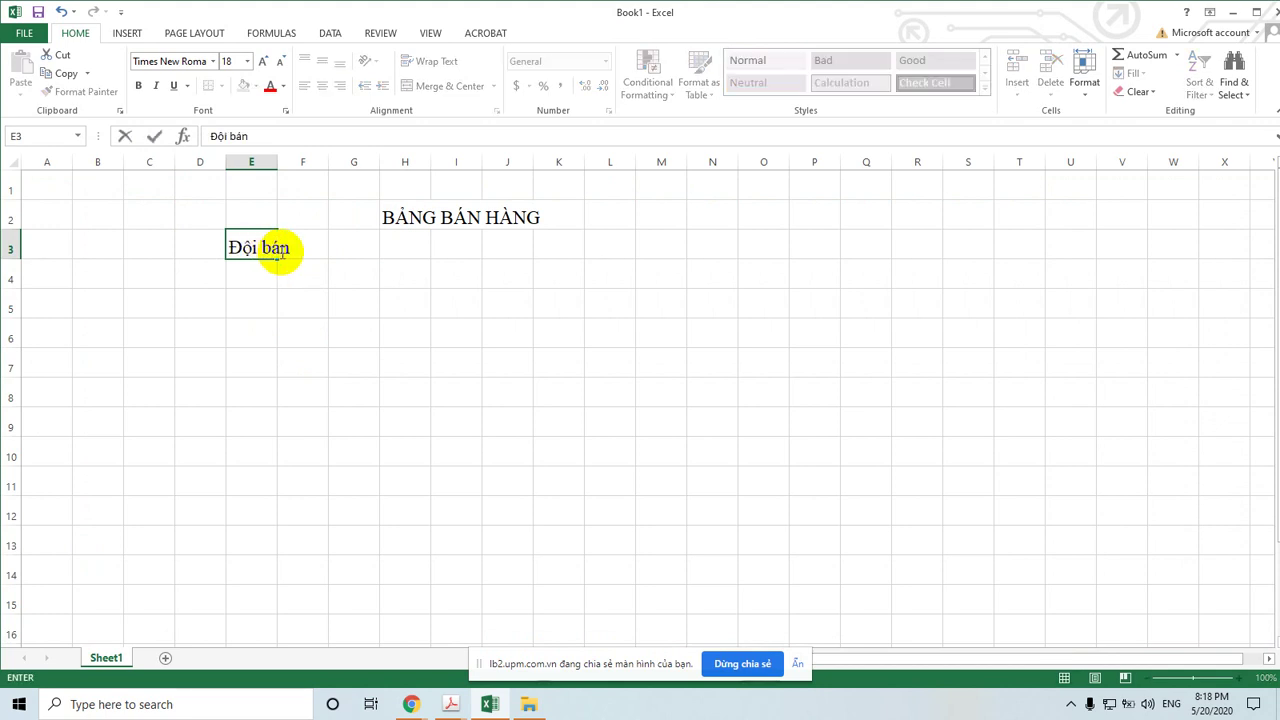
{"action": "left_click", "coordinate": [372, 249]}
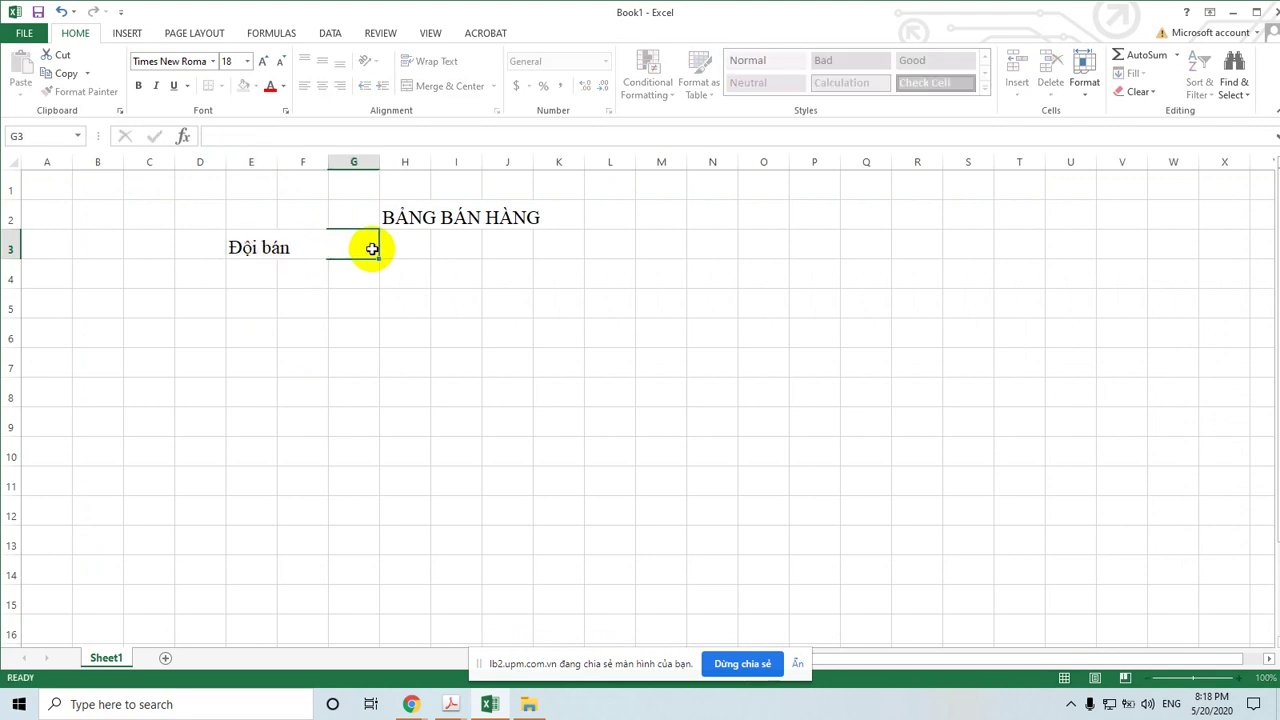
{"action": "left_click", "coordinate": [303, 241]}
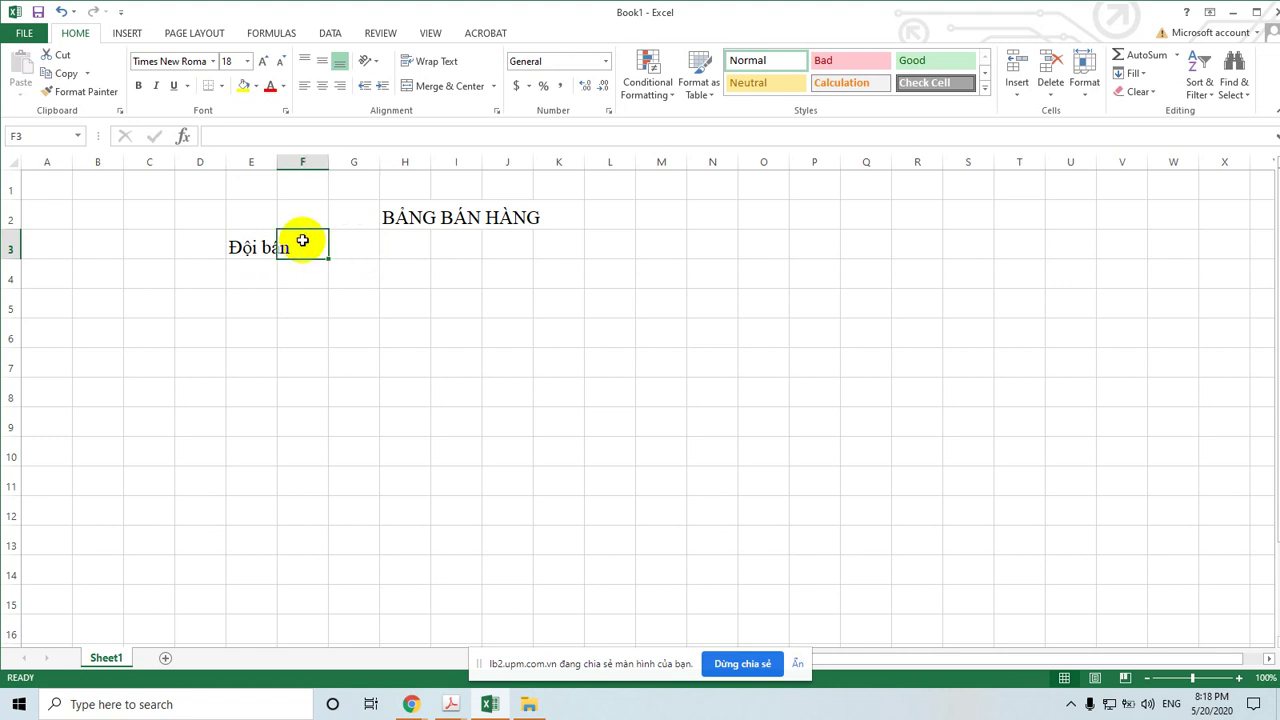
{"action": "left_click_drag", "start_coordinate": [277, 162], "coordinate": [421, 160]}
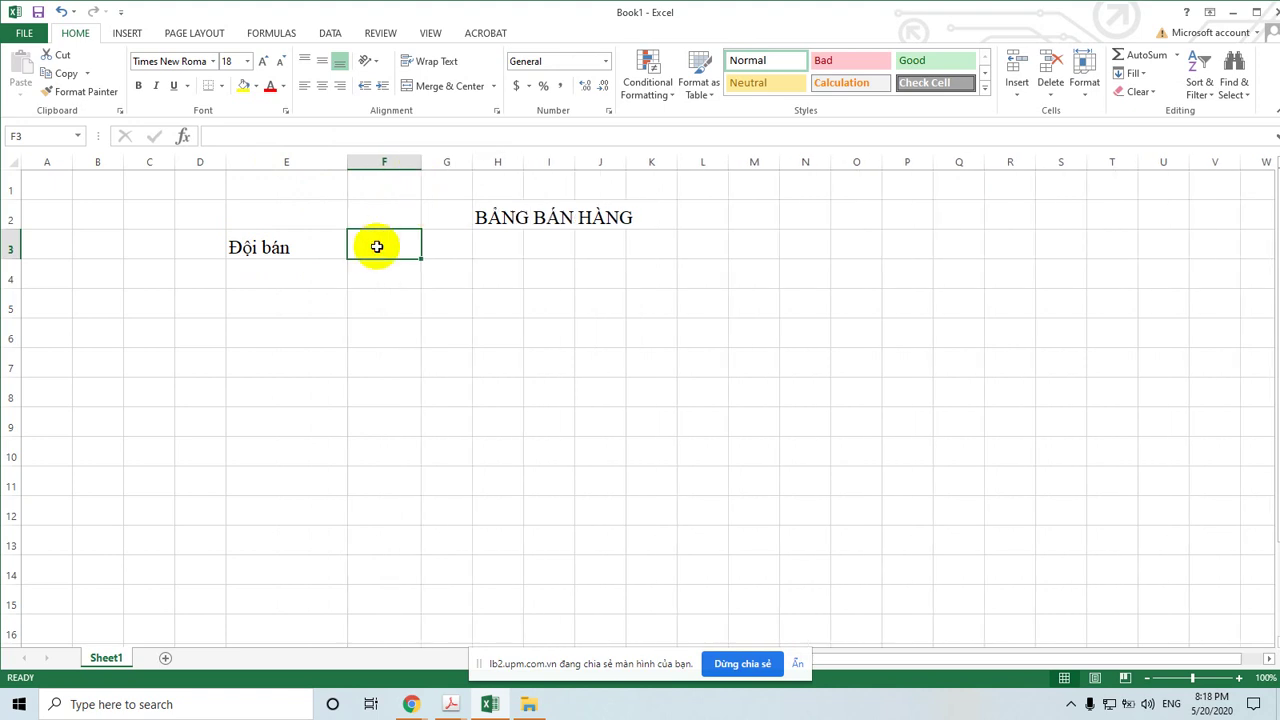
{"action": "type", "text": "Tên"}
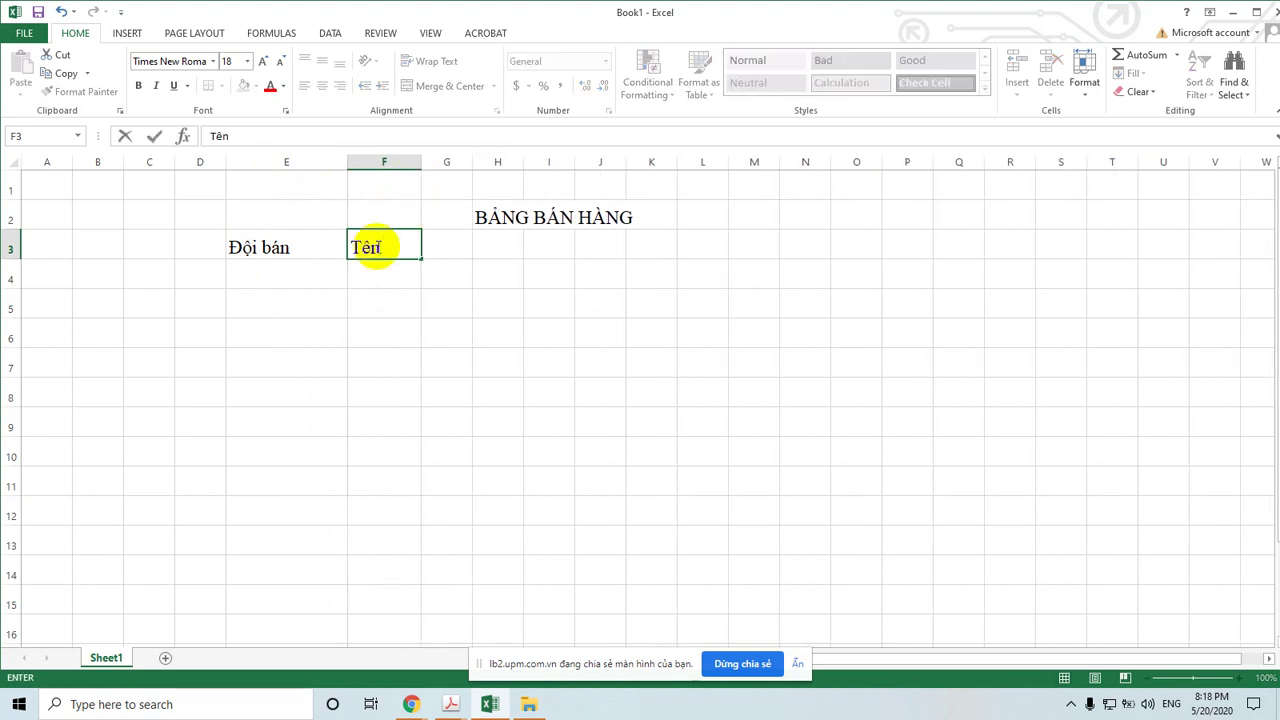
{"action": "type", "text": " người bán"}
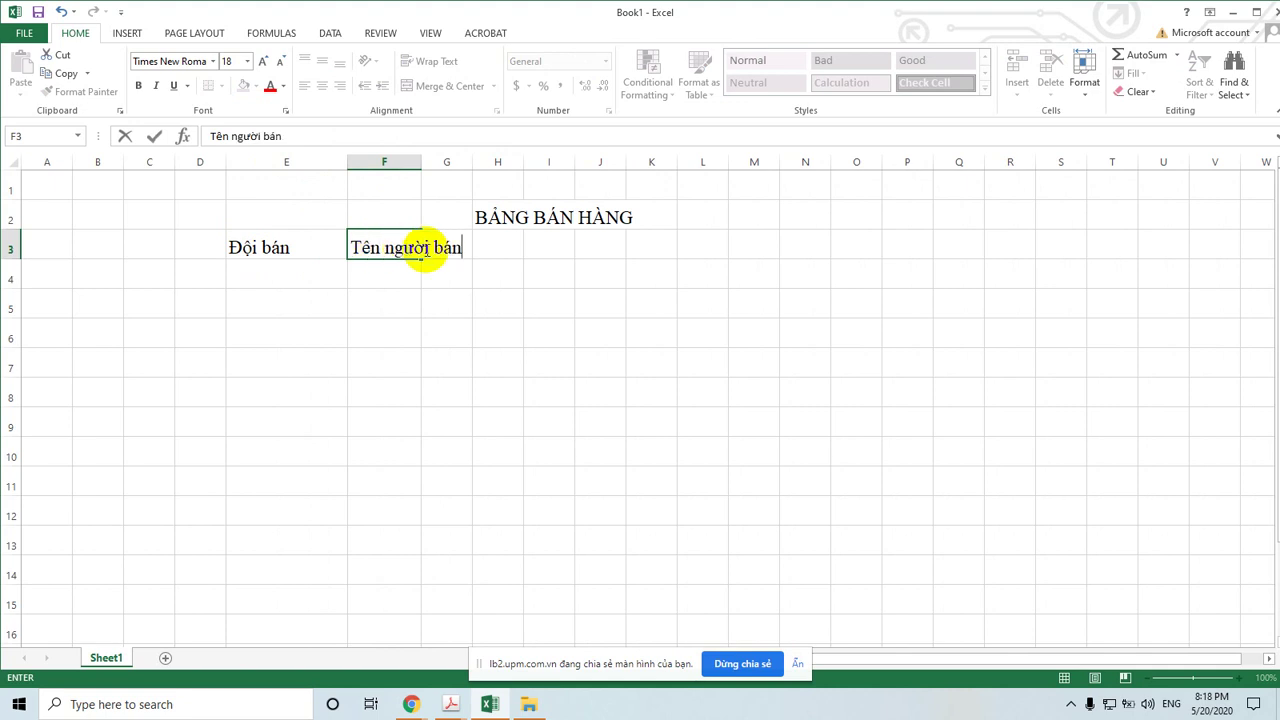
{"action": "left_click", "coordinate": [517, 248]}
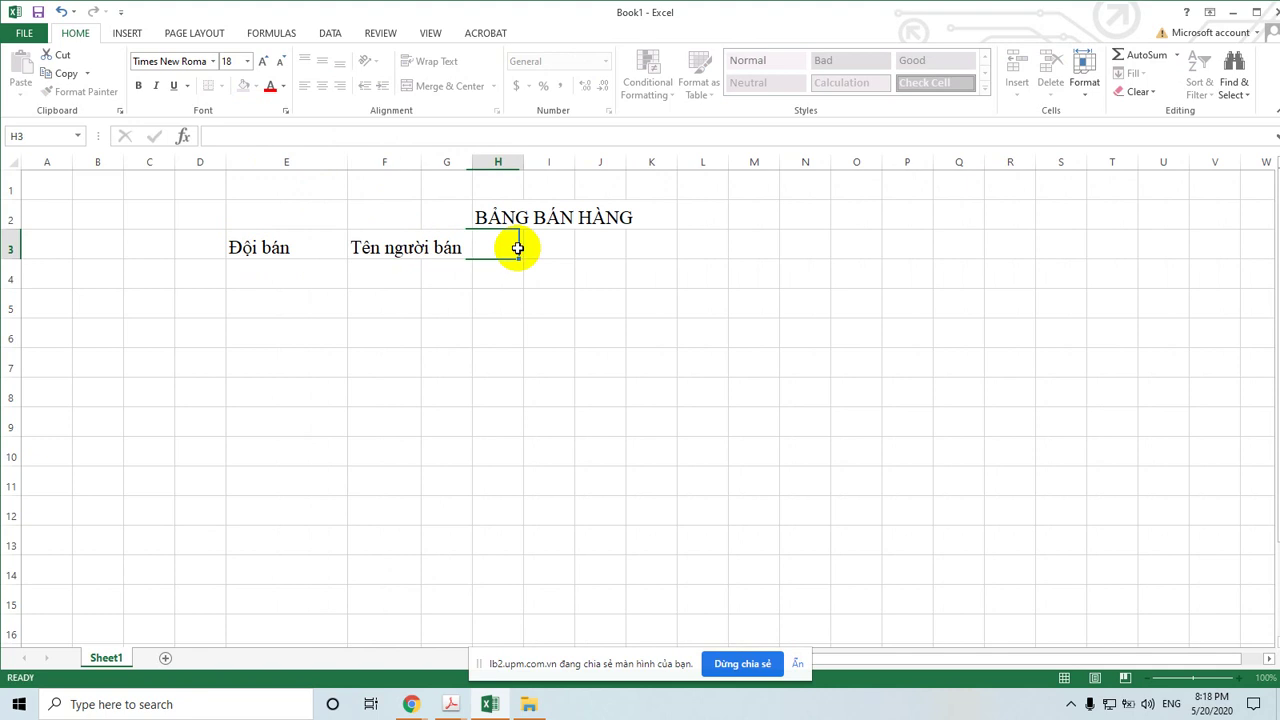
{"action": "left_click_drag", "start_coordinate": [473, 162], "coordinate": [612, 160]}
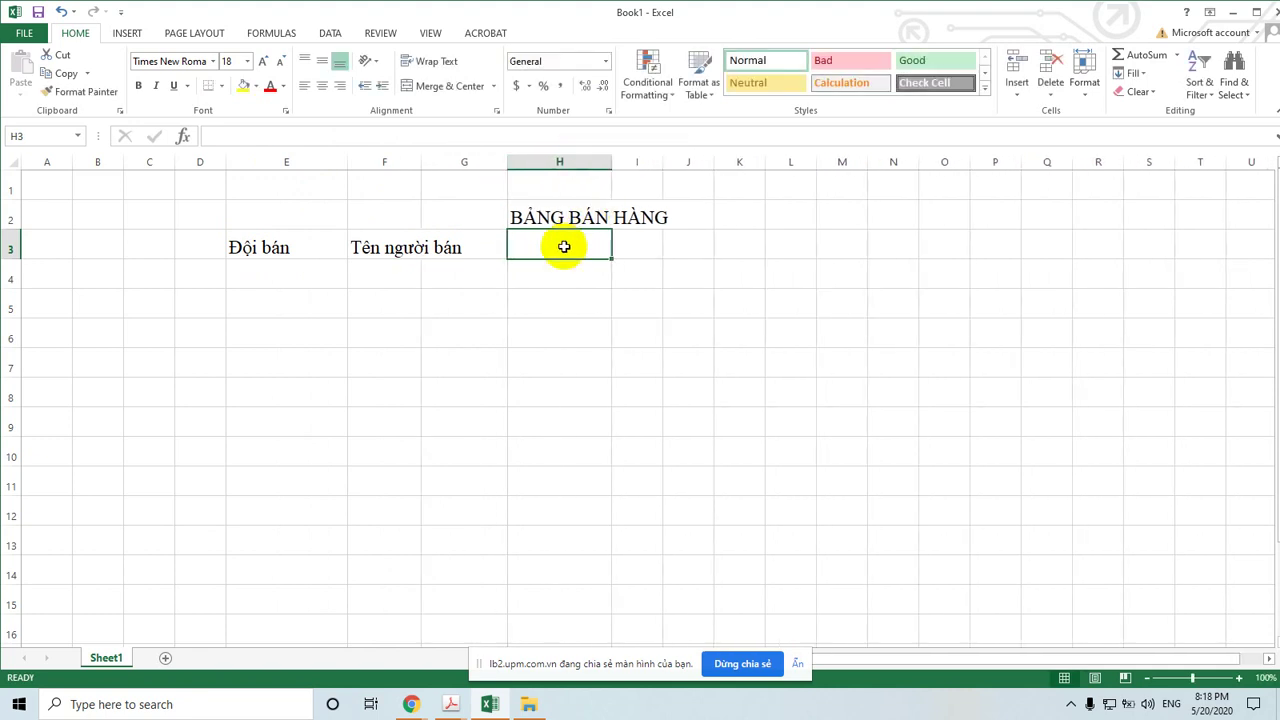
{"action": "type", "text": "T"}
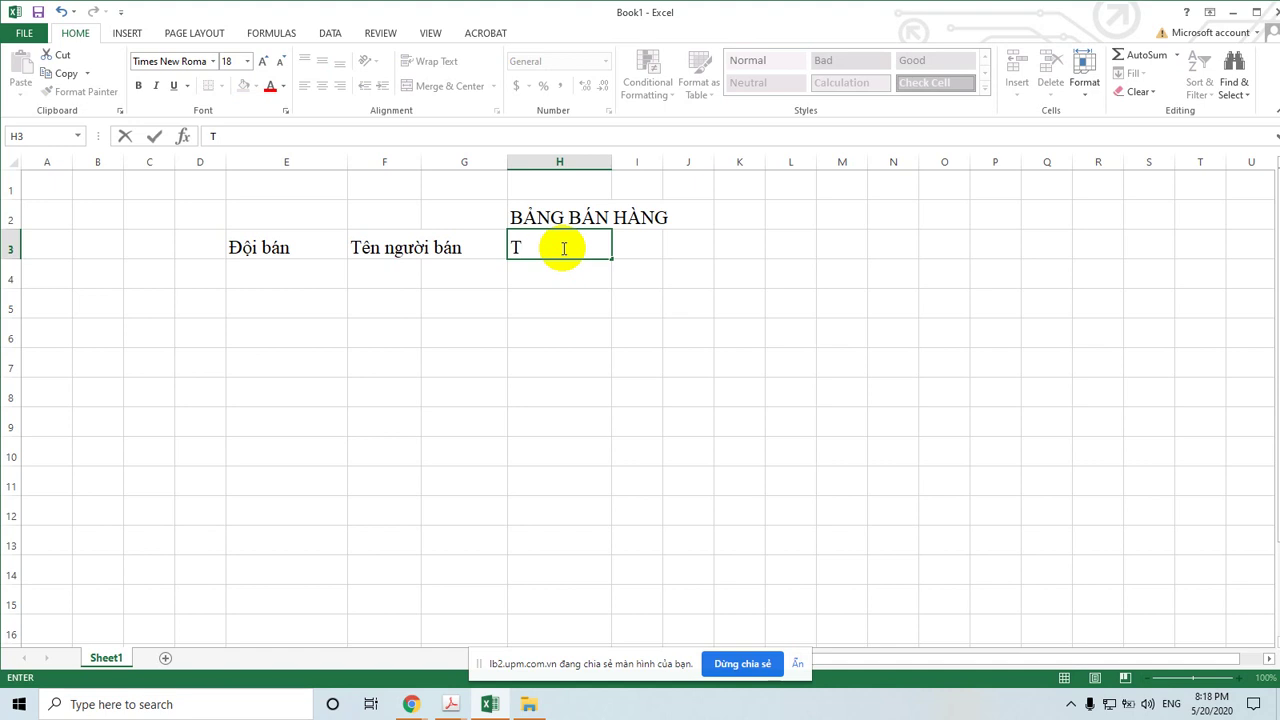
{"action": "type", "text": "nf "}
{"action": "type", "text": "hu được"}
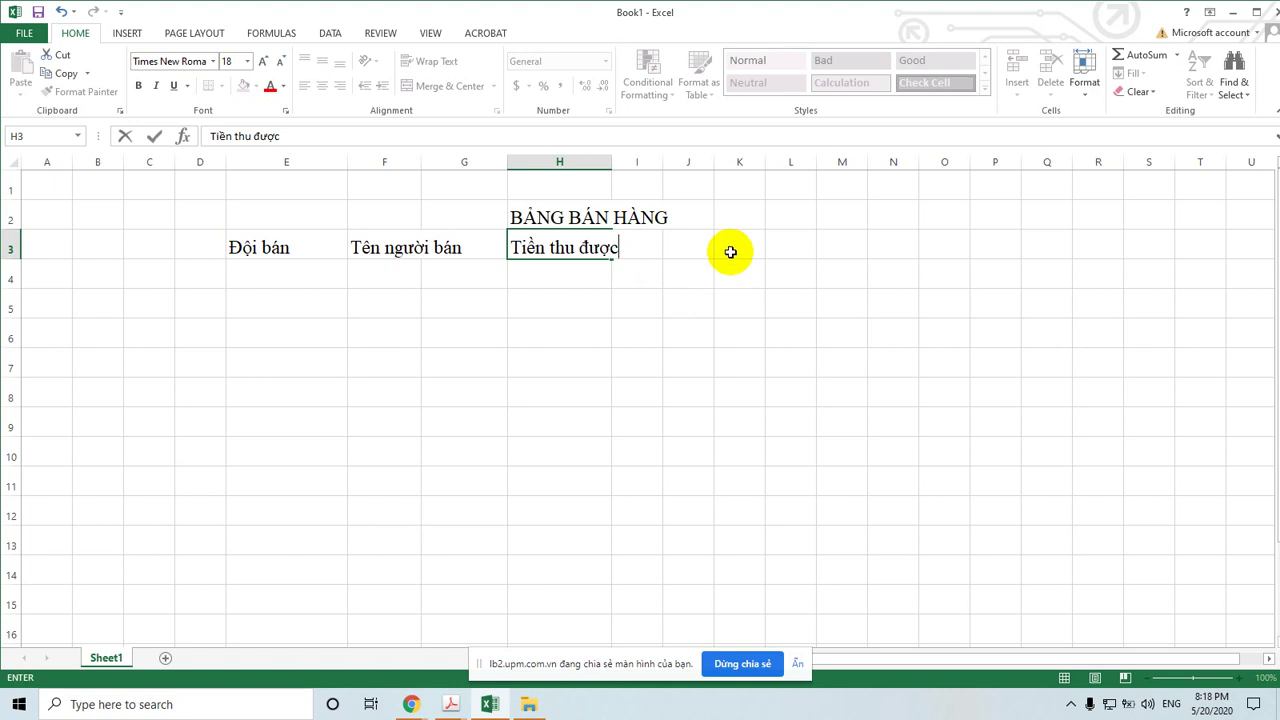
{"action": "left_click", "coordinate": [695, 251]}
{"action": "left_click", "coordinate": [263, 271]}
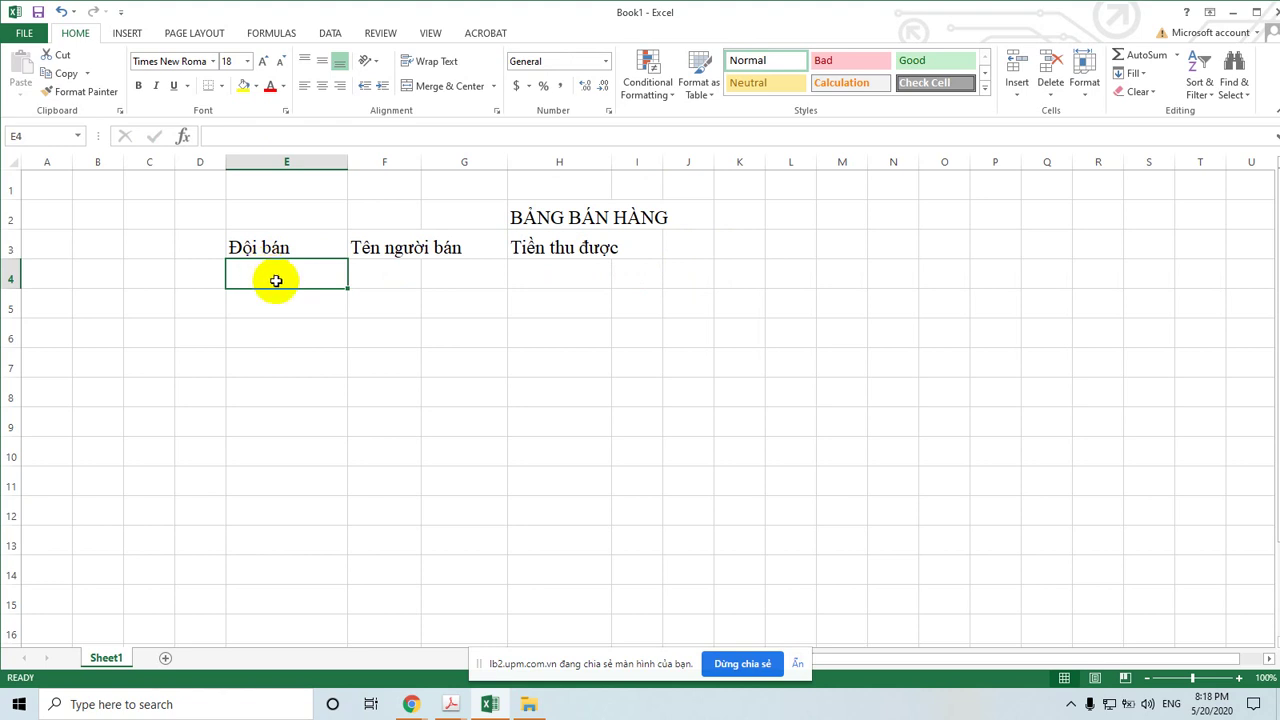
Put the STT heading in D3 and number D4:D13 from 1 to 10
{"action": "left_click", "coordinate": [193, 246]}
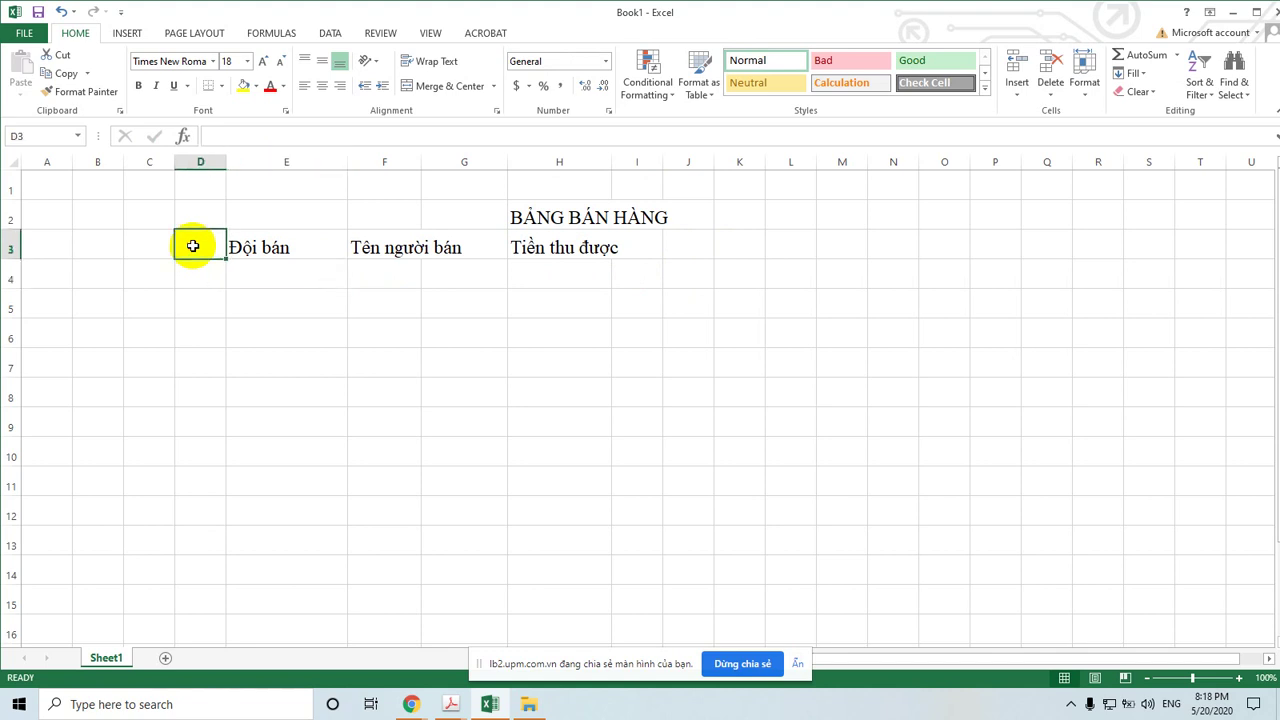
{"action": "type", "text": "STT"}
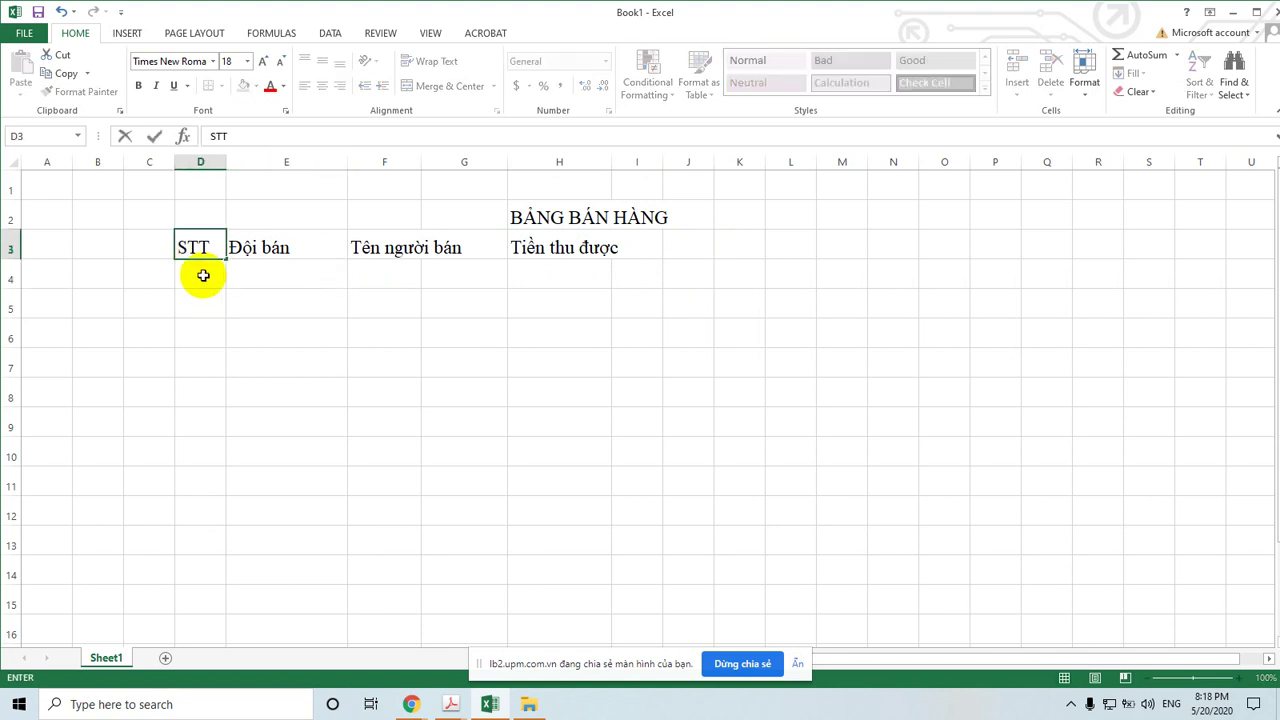
{"action": "left_click", "coordinate": [203, 275]}
{"action": "type", "text": "1"}
{"action": "left_click", "coordinate": [203, 310]}
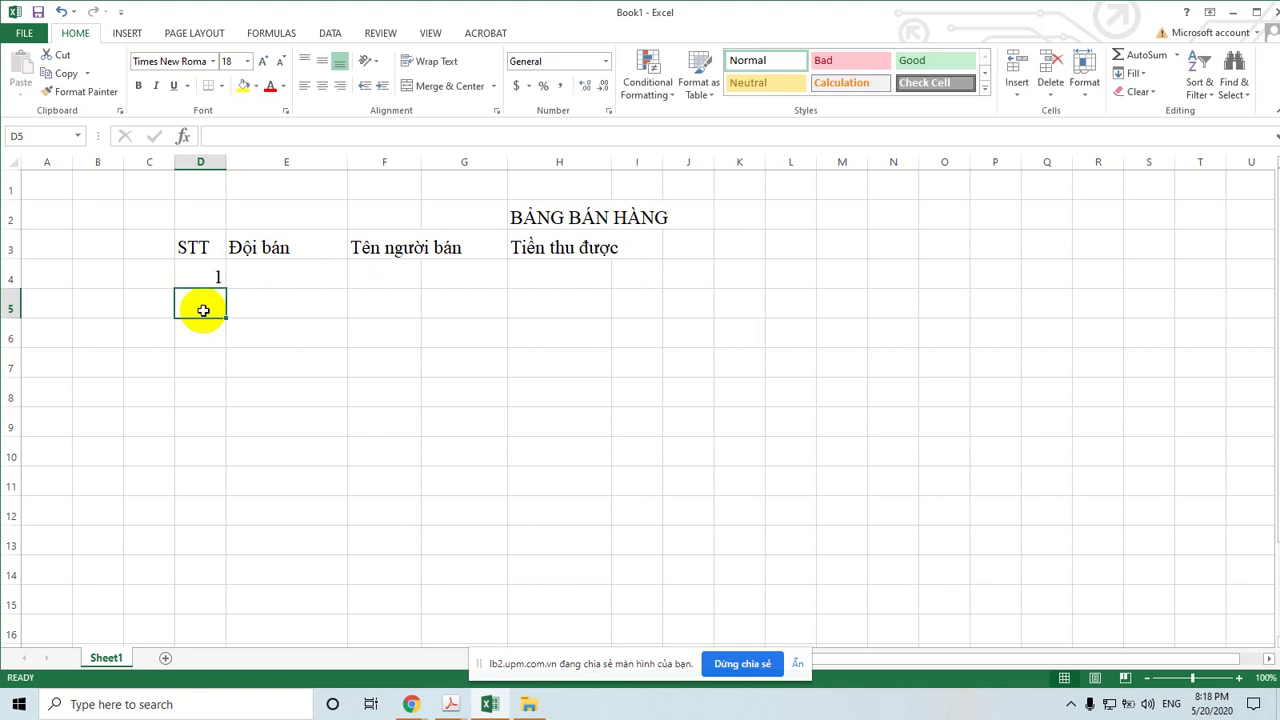
{"action": "type", "text": "2"}
{"action": "left_click_drag", "start_coordinate": [212, 283], "coordinate": [220, 560]}
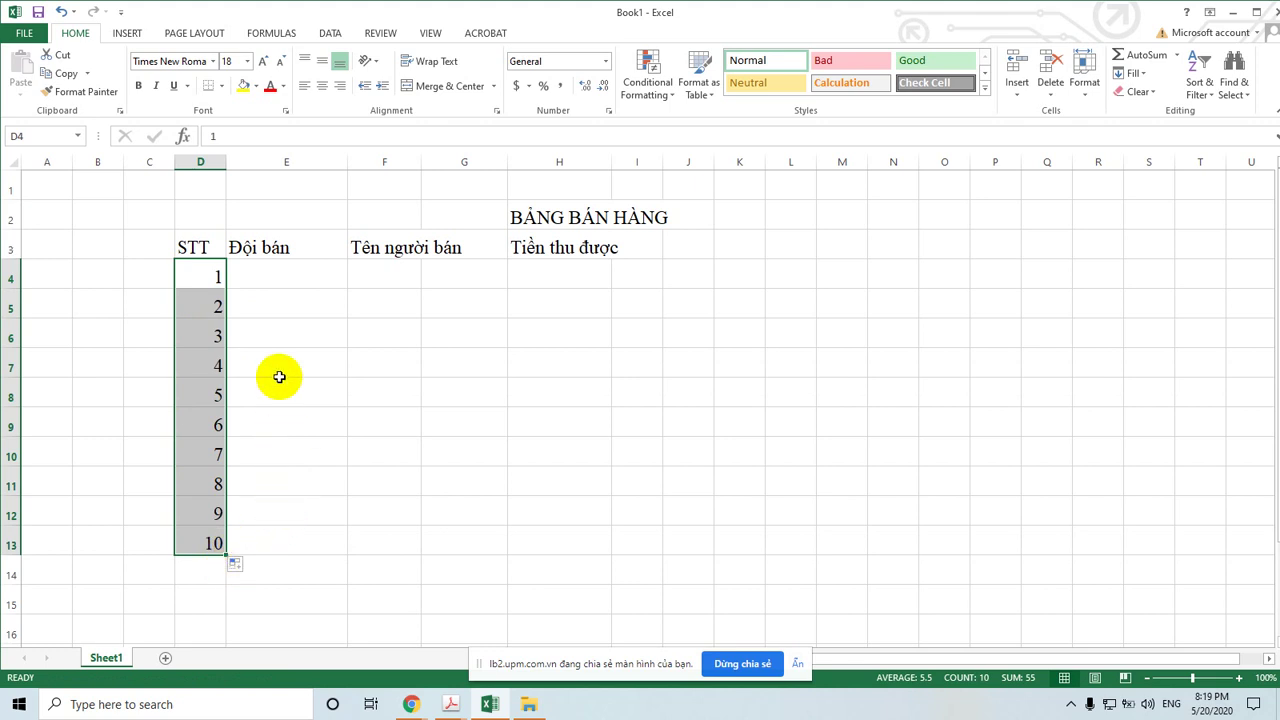
Fill row 4 with team 1, the first seller's name and revenue 1200, widening column F
{"action": "left_click", "coordinate": [271, 282]}
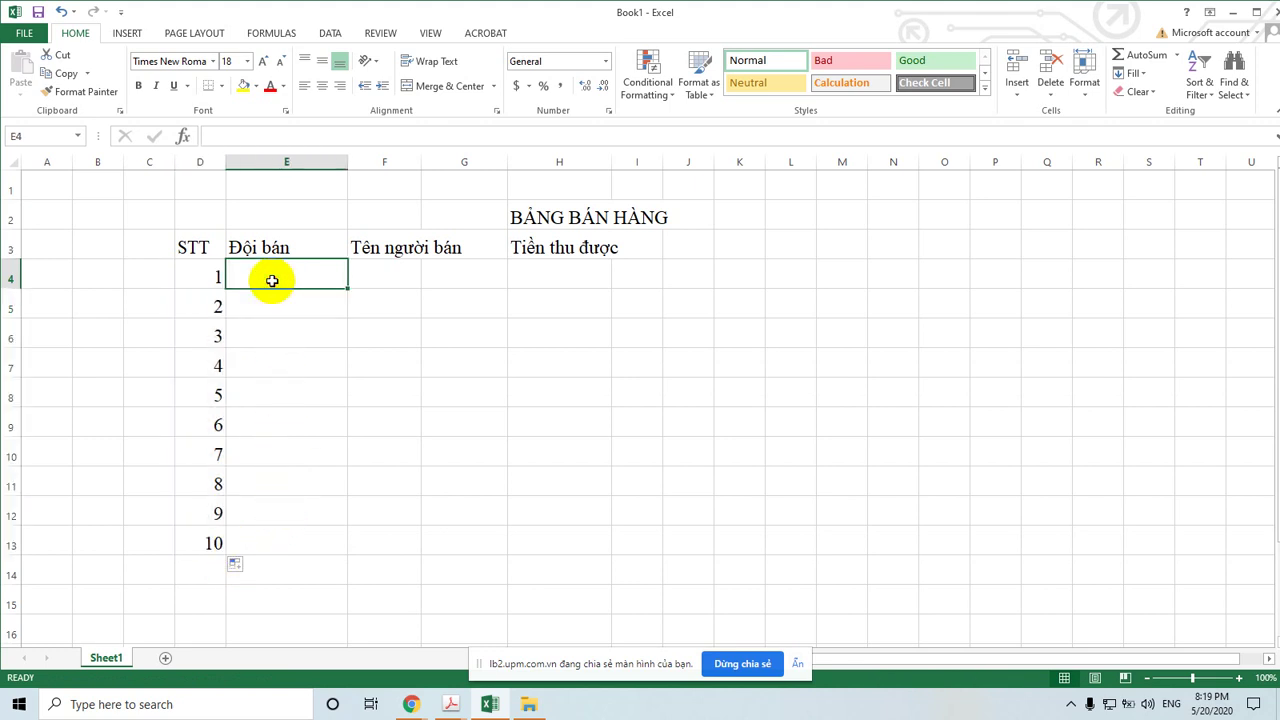
{"action": "type", "text": "1"}
{"action": "left_click", "coordinate": [394, 277]}
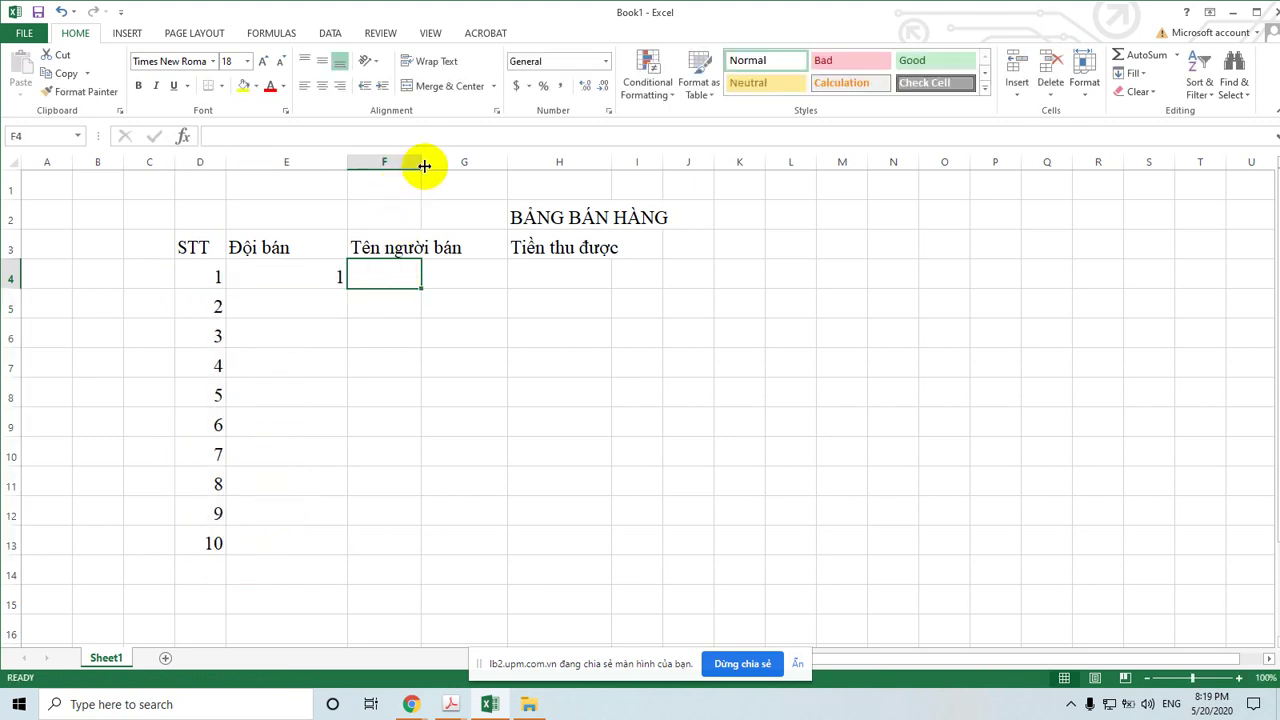
{"action": "left_click_drag", "start_coordinate": [424, 165], "coordinate": [472, 223]}
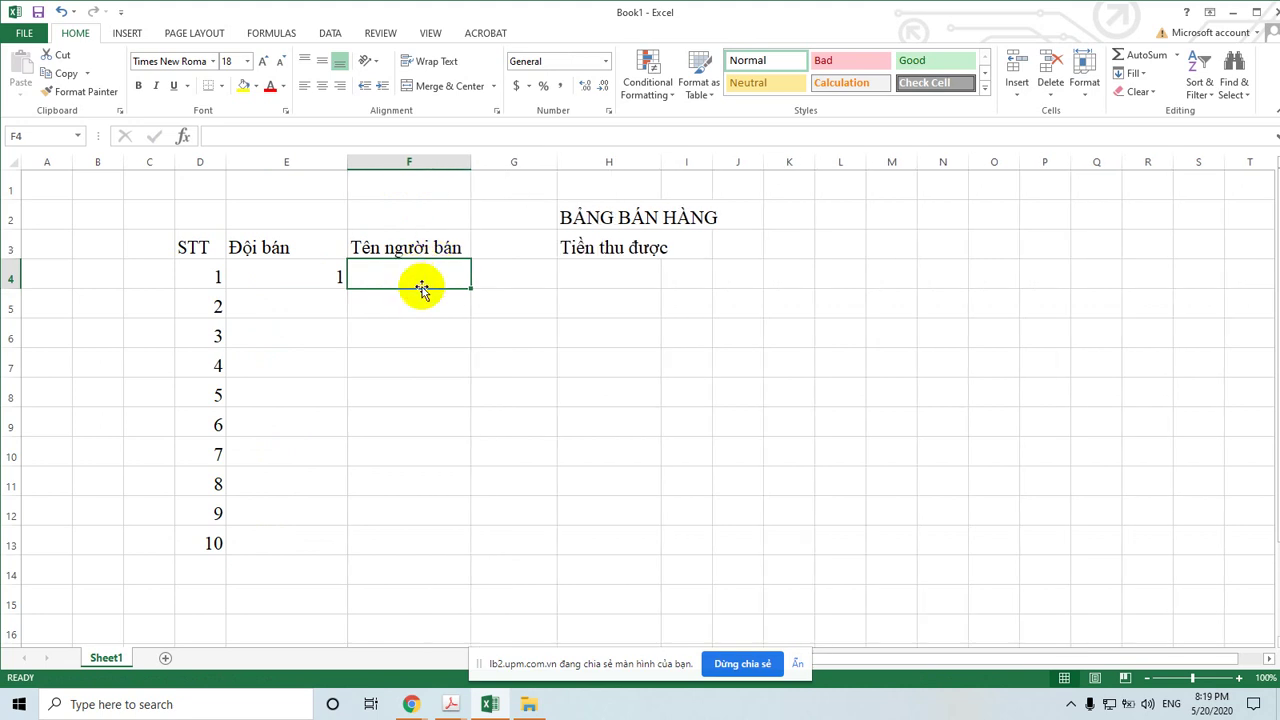
{"action": "type", "text": "Nguyễn"}
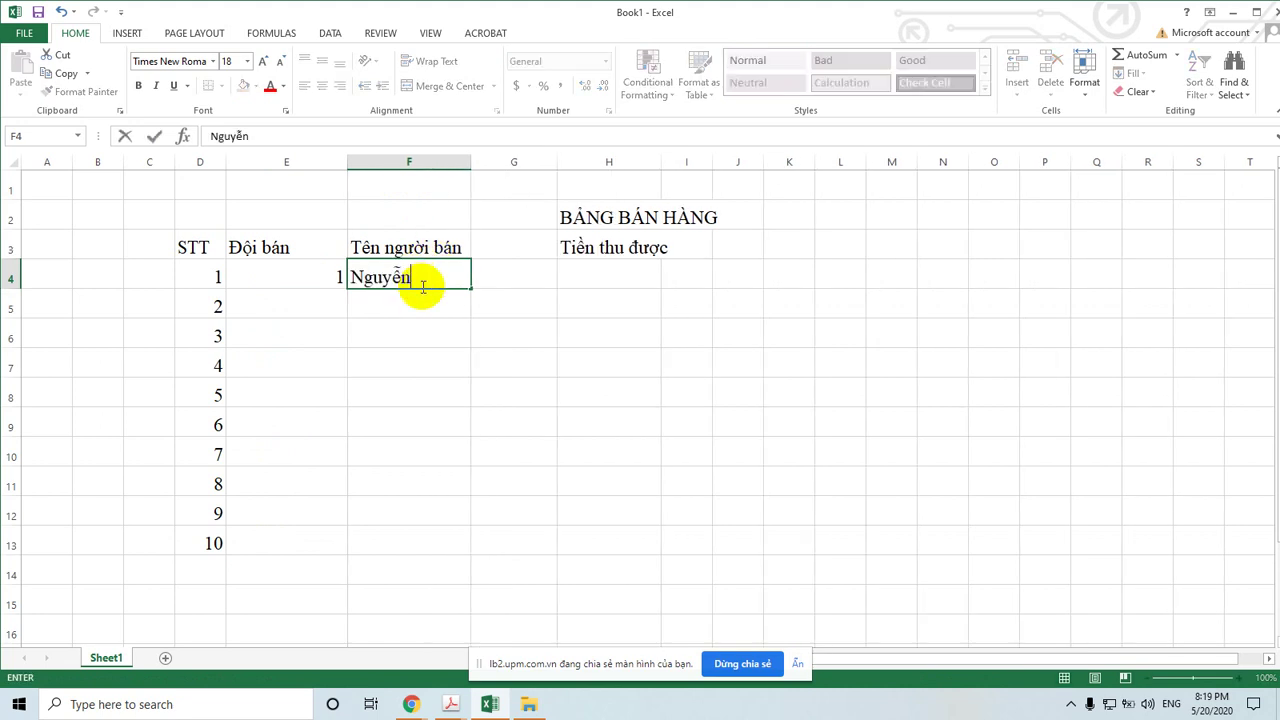
{"action": "type", "text": "hi"}
{"action": "type", "text": "A"}
{"action": "left_click", "coordinate": [597, 272]}
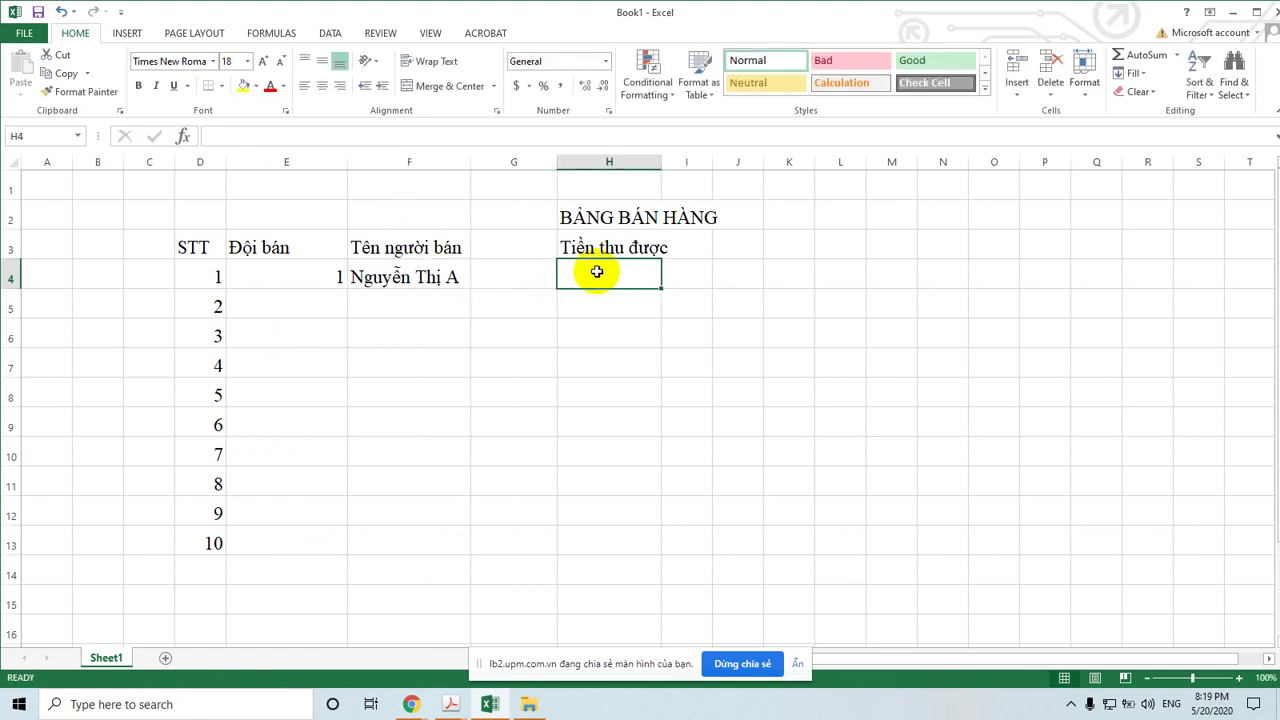
{"action": "type", "text": "1200"}
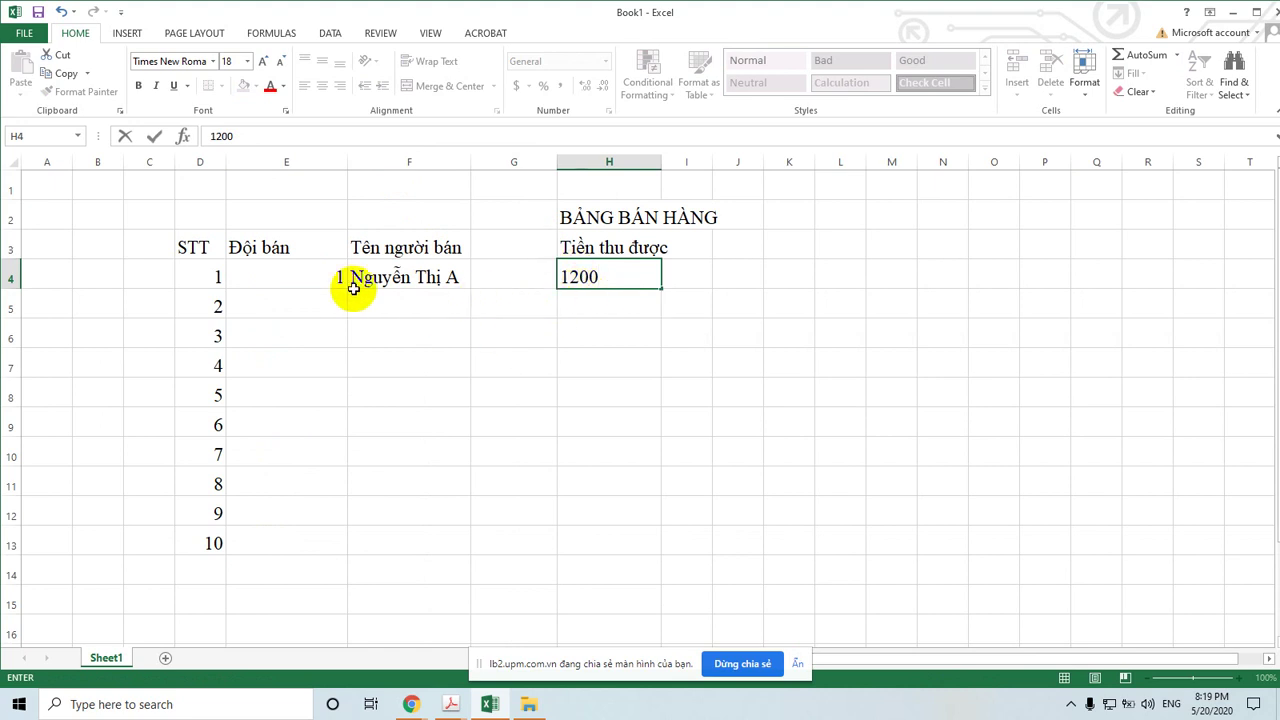
Fill row 5 with the second seller's name, revenue 1500 and team 3
{"action": "left_click", "coordinate": [409, 310]}
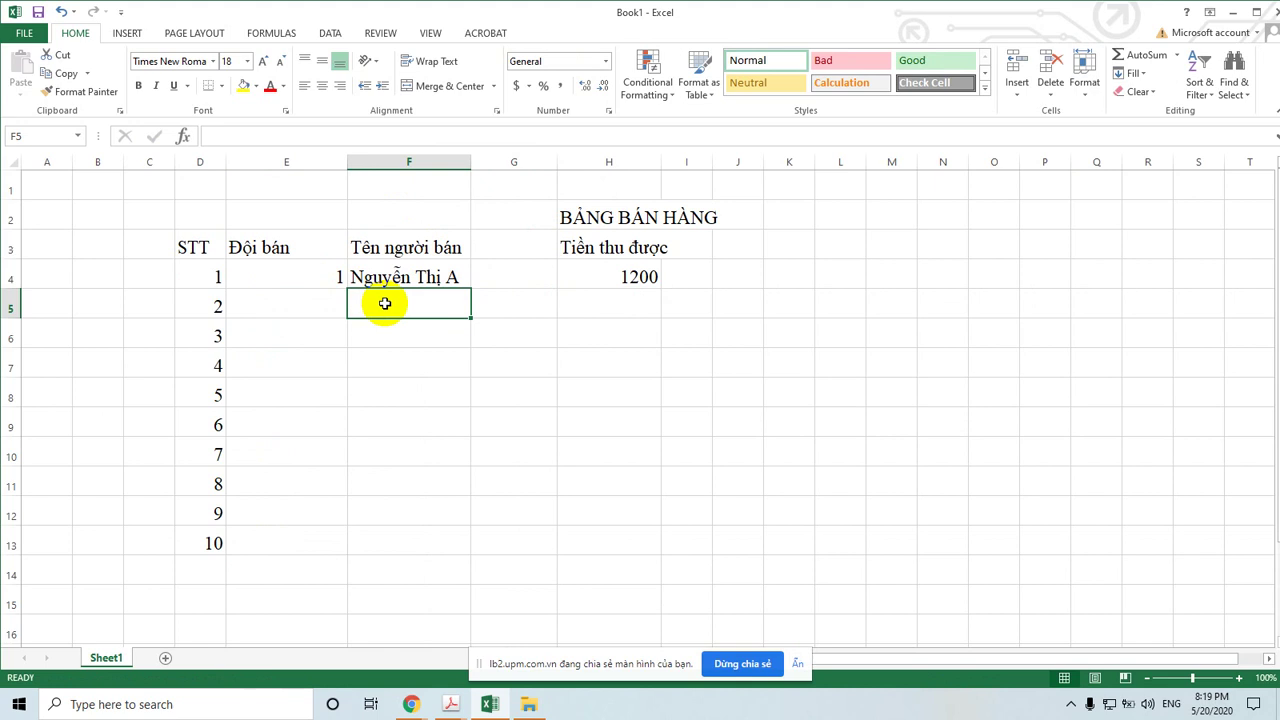
{"action": "type", "text": "Trà"}
{"action": "type", "text": " Th"}
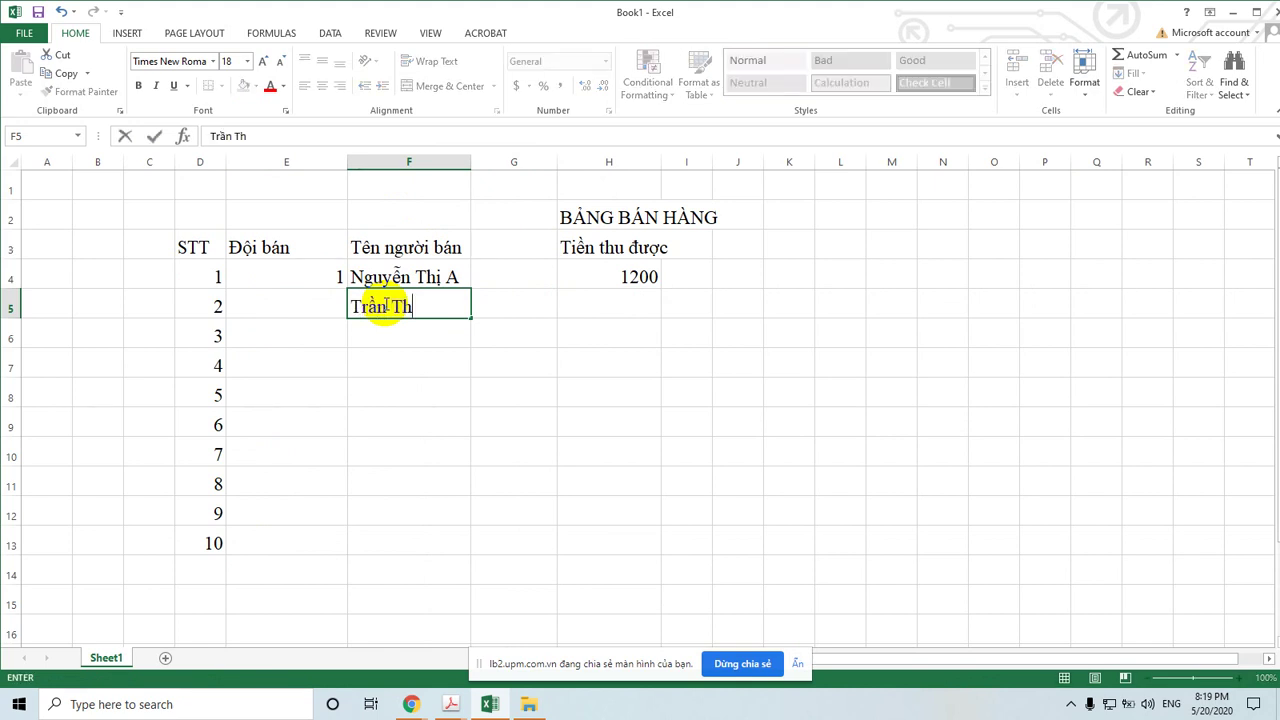
{"action": "type", "text": " Hương"}
{"action": "left_click", "coordinate": [623, 304]}
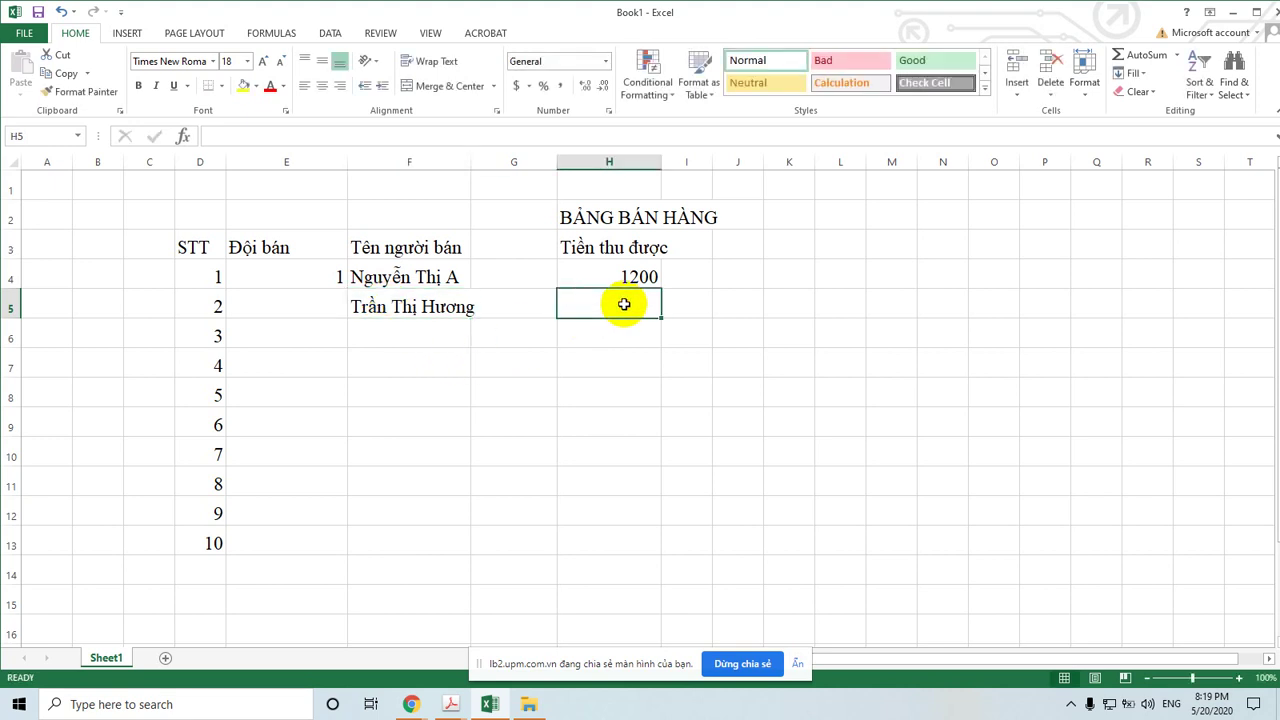
{"action": "type", "text": "1500"}
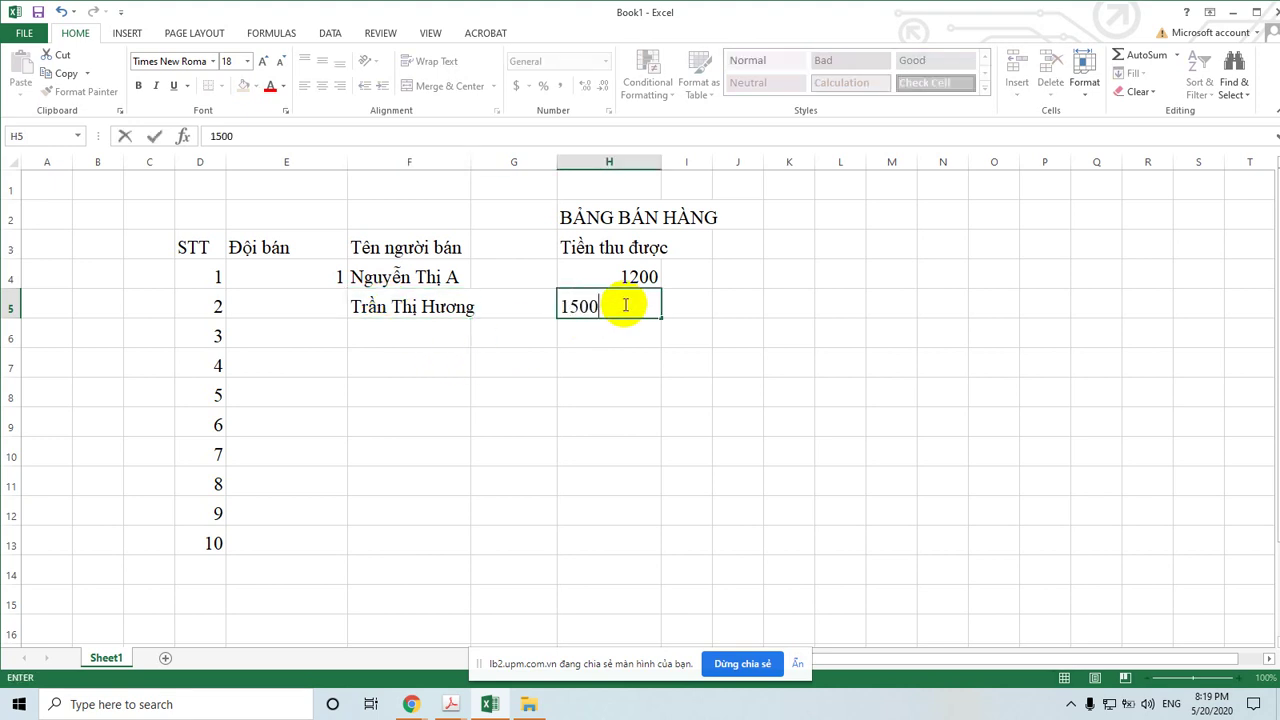
{"action": "left_click", "coordinate": [331, 306]}
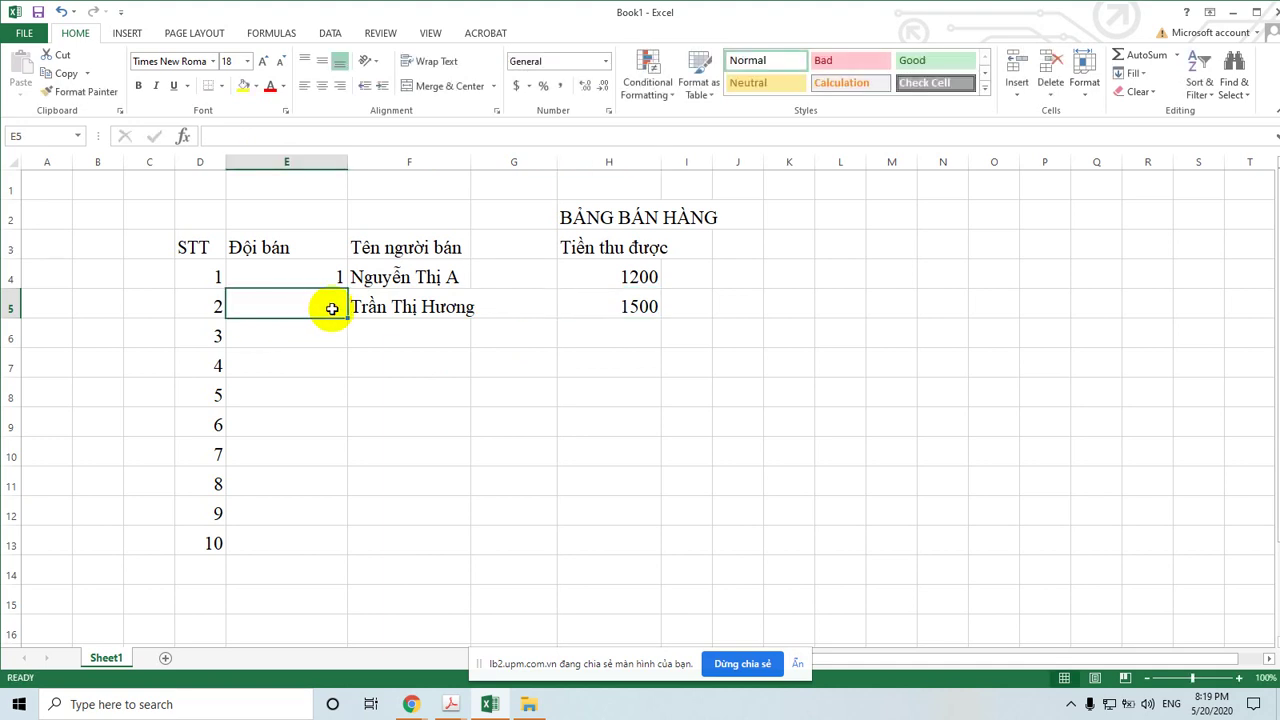
{"action": "type", "text": "2"}
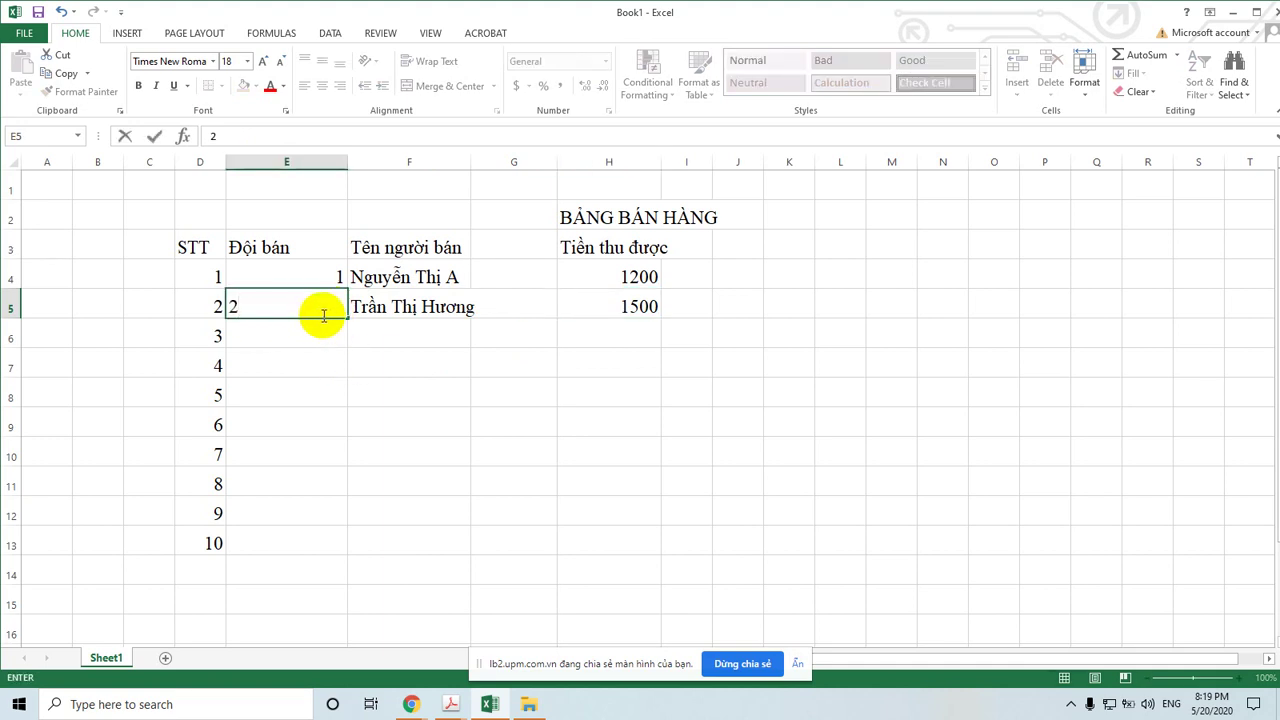
{"action": "key", "text": "BackSpace"}
{"action": "type", "text": "3"}
Enter team 1 and the third seller's name in row 6
{"action": "left_click", "coordinate": [310, 337]}
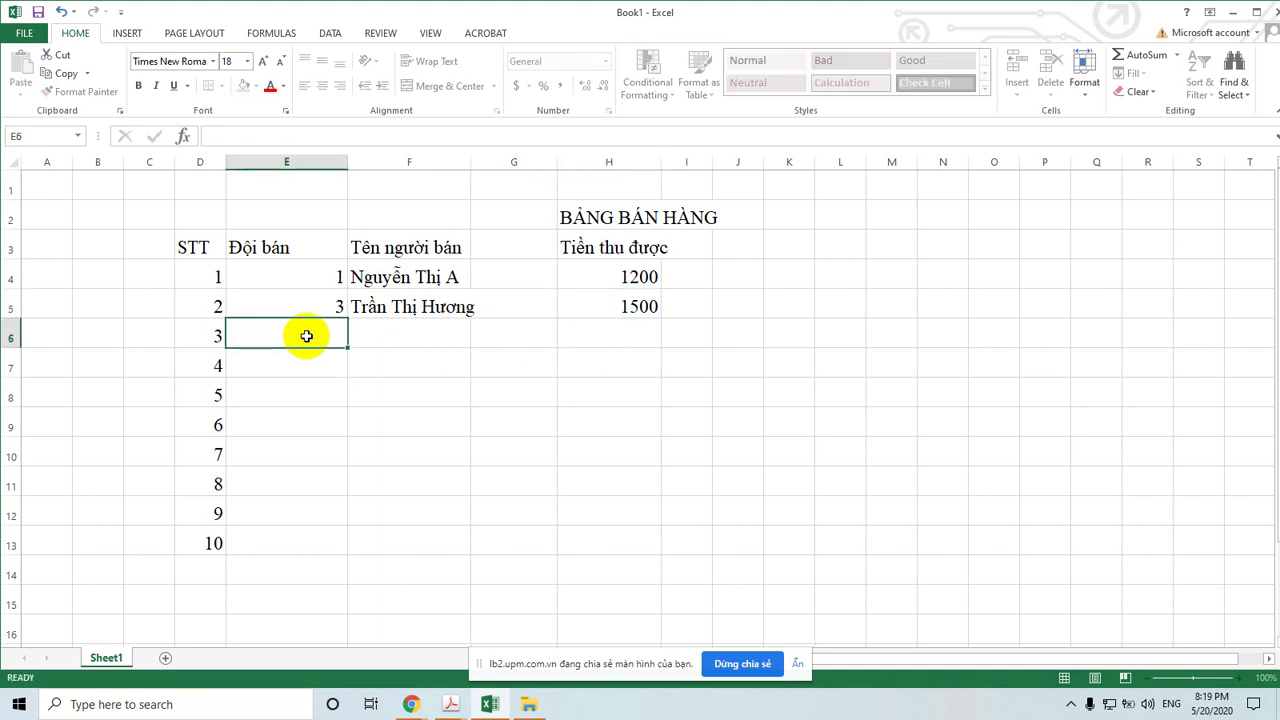
{"action": "type", "text": "1"}
{"action": "left_click", "coordinate": [394, 340]}
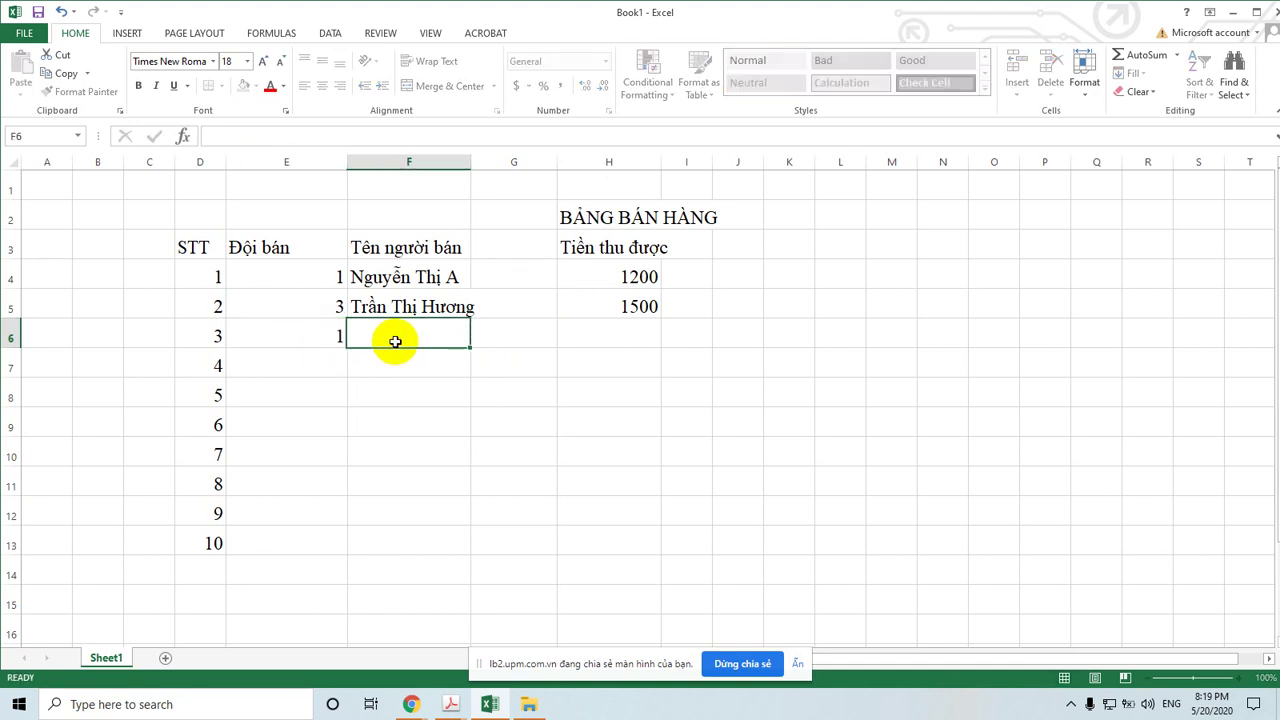
{"action": "type", "text": "Nguyênx"}
{"action": "type", "text": "Va"}
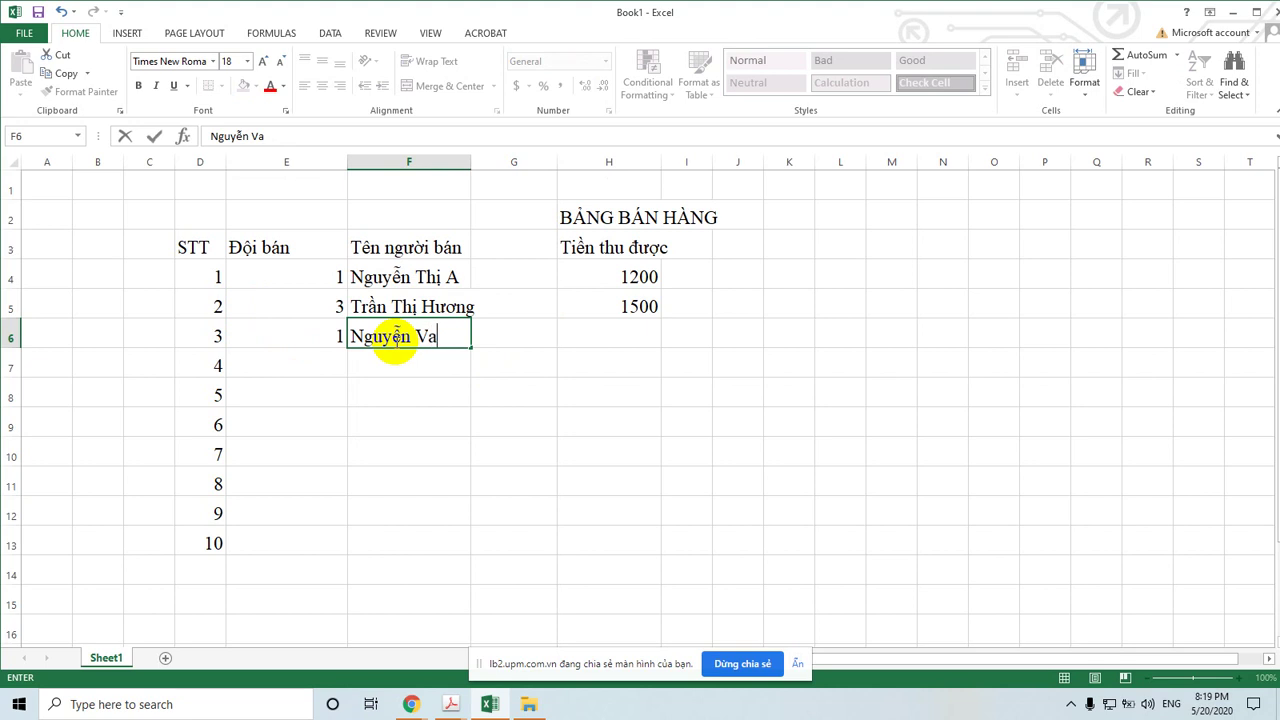
{"action": "type", "text": "n Băng"}
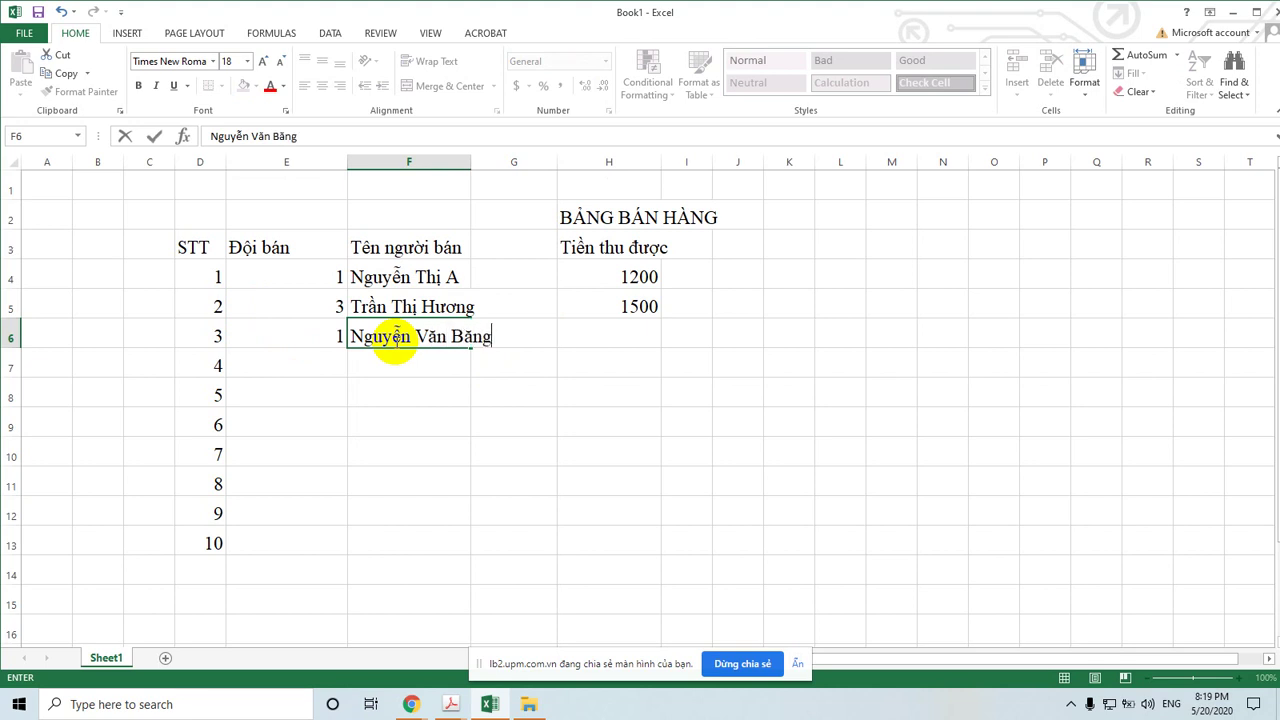
{"action": "left_click", "coordinate": [621, 336]}
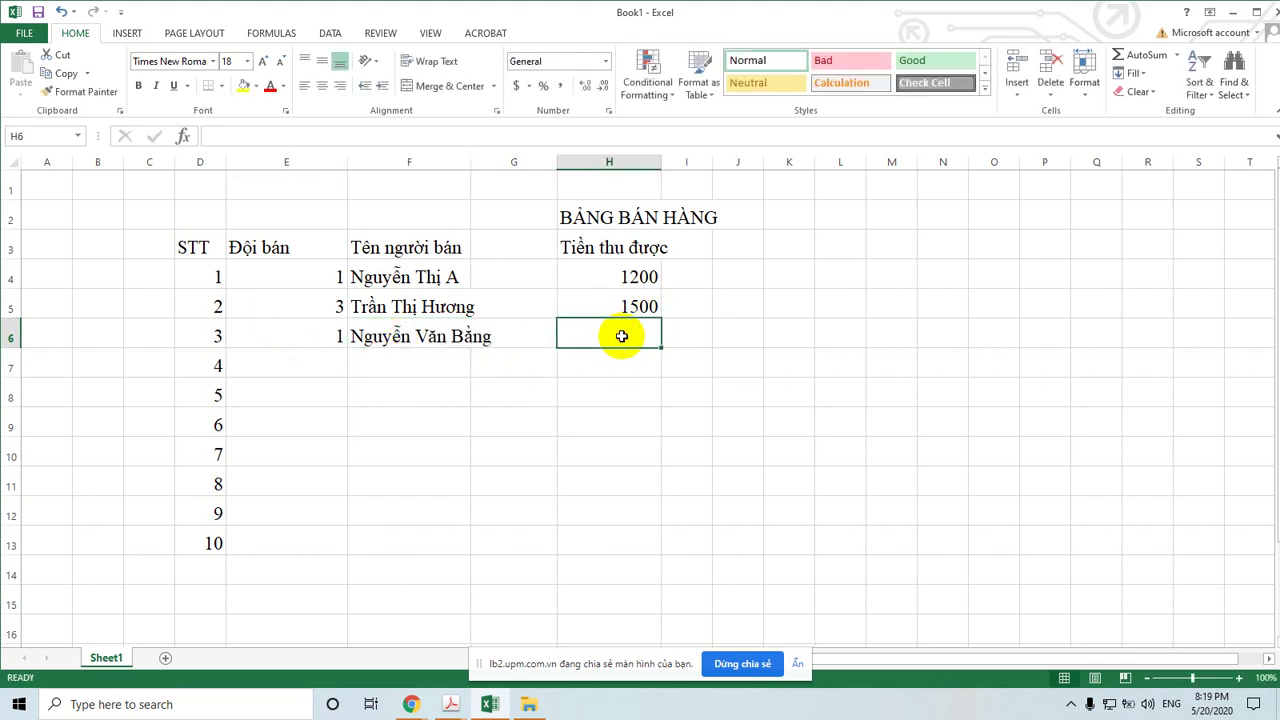
Enter 1100 as row 6's revenue, widening columns G and F
{"action": "left_click_drag", "start_coordinate": [557, 160], "coordinate": [585, 157]}
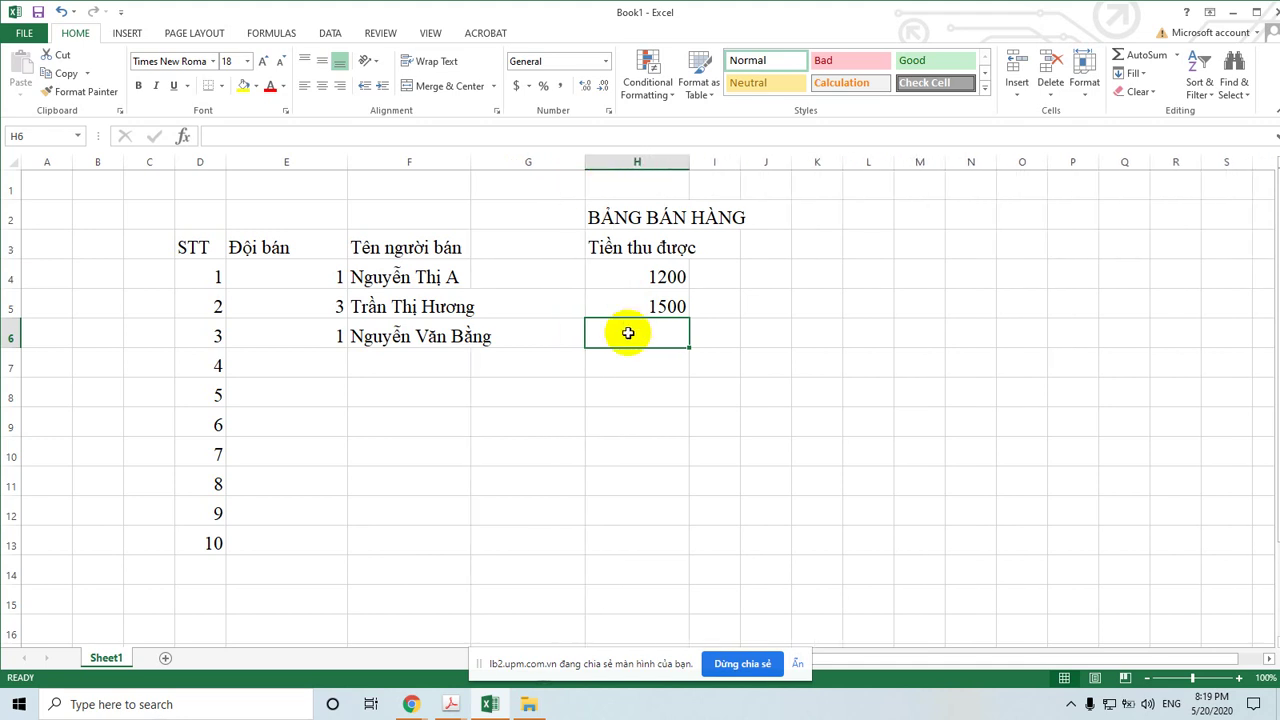
{"action": "type", "text": "1100"}
{"action": "left_click", "coordinate": [435, 364]}
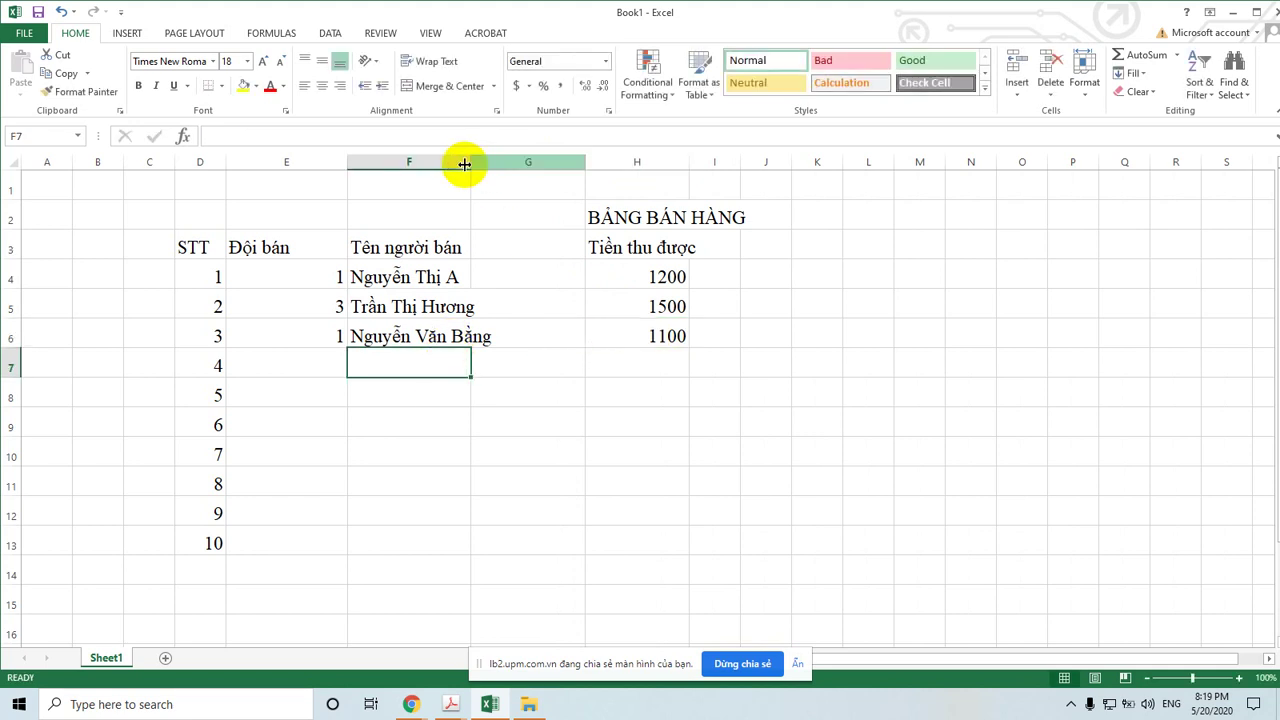
{"action": "left_click_drag", "start_coordinate": [470, 162], "coordinate": [512, 162]}
Fill row 7 with team 1, the fourth seller's name and revenue 1700
{"action": "left_click", "coordinate": [339, 363]}
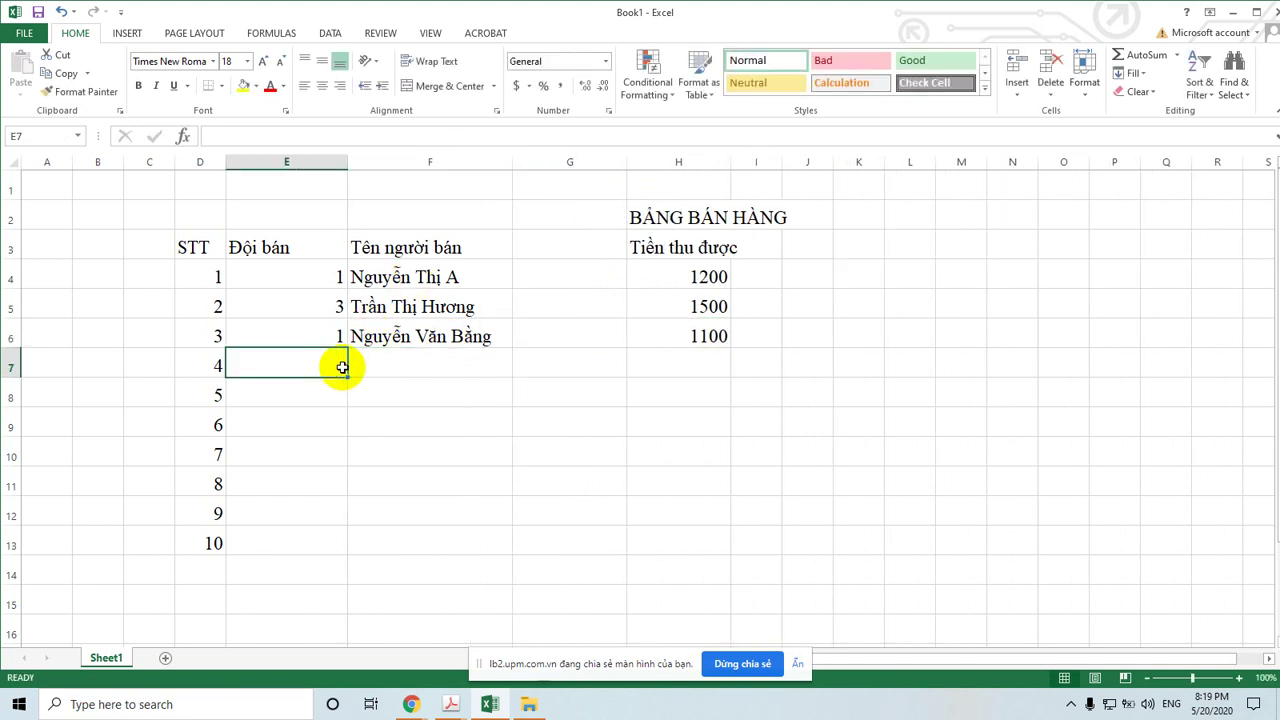
{"action": "type", "text": "1"}
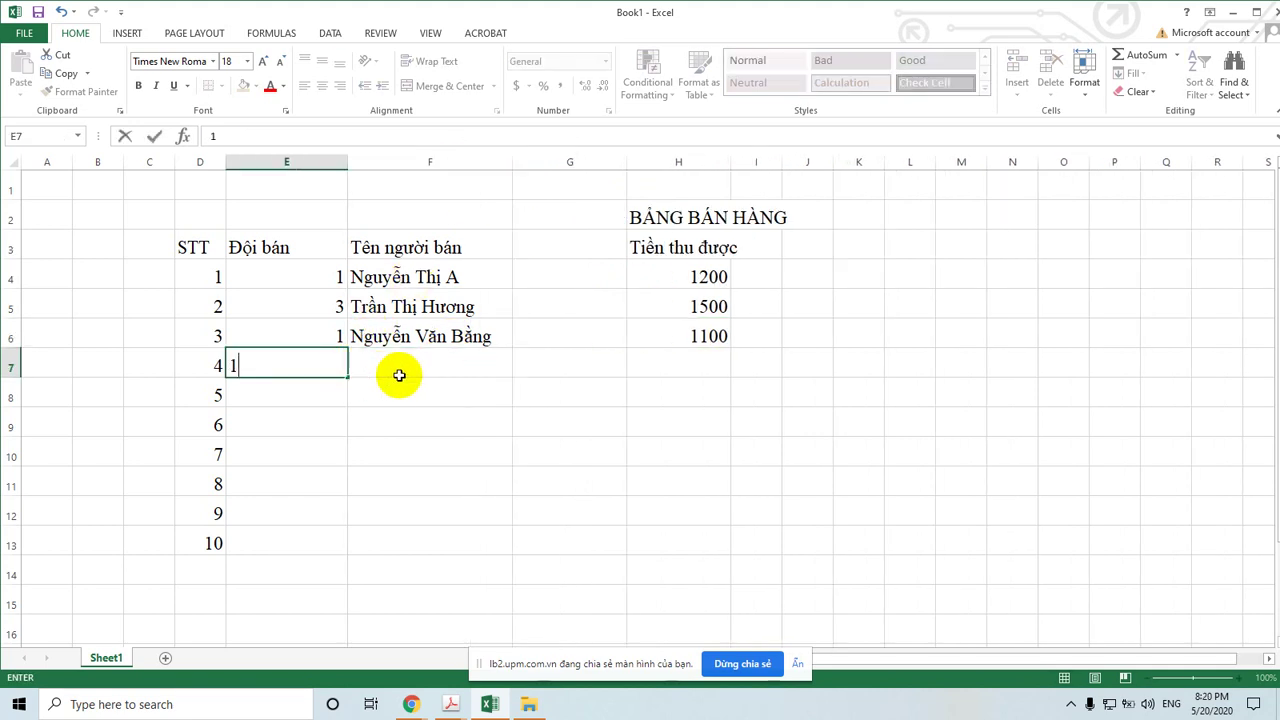
{"action": "left_click", "coordinate": [400, 371]}
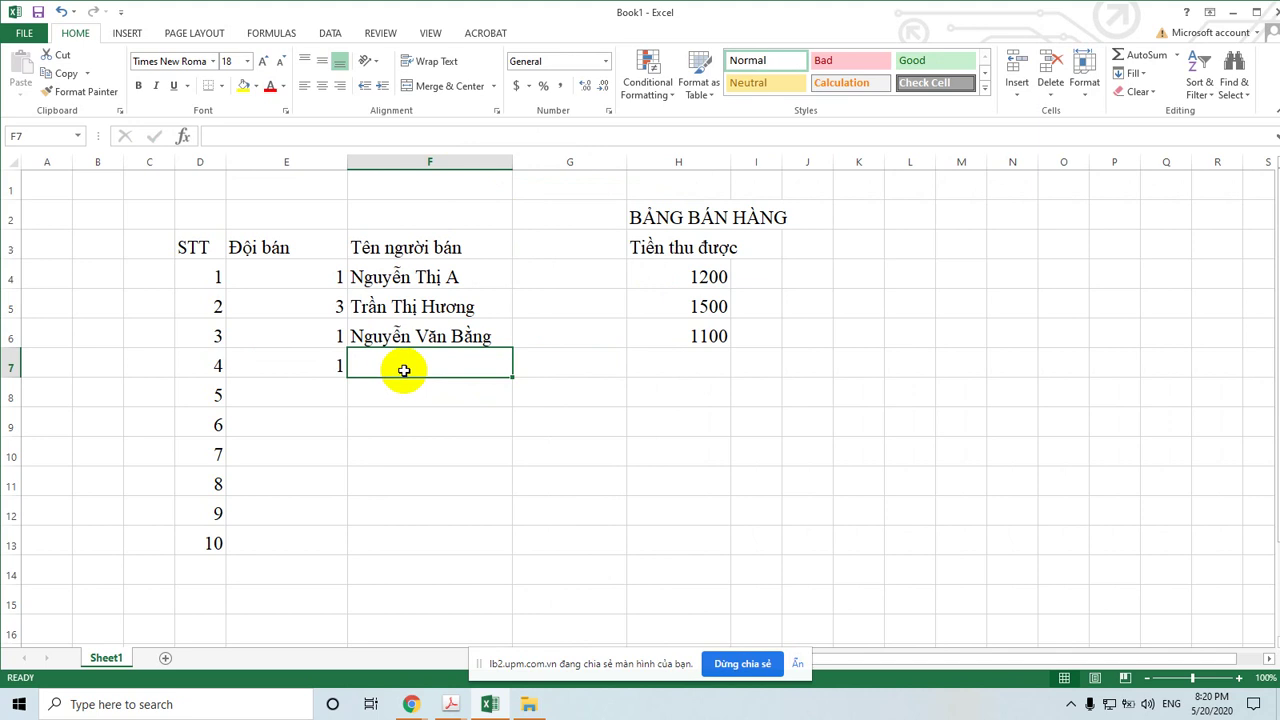
{"action": "type", "text": "LeVu"}
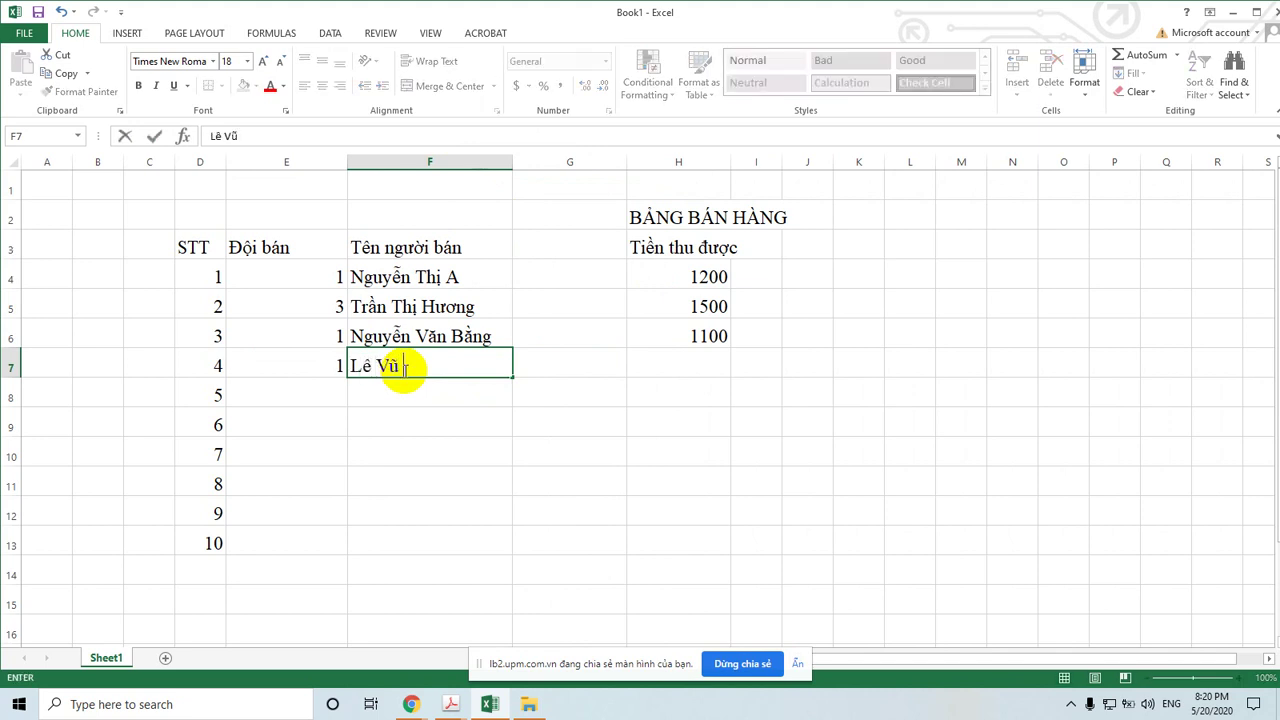
{"action": "type", "text": " Công"}
{"action": "key", "text": "Tab"}
{"action": "key", "text": "Tab"}
{"action": "type", "text": "1"}
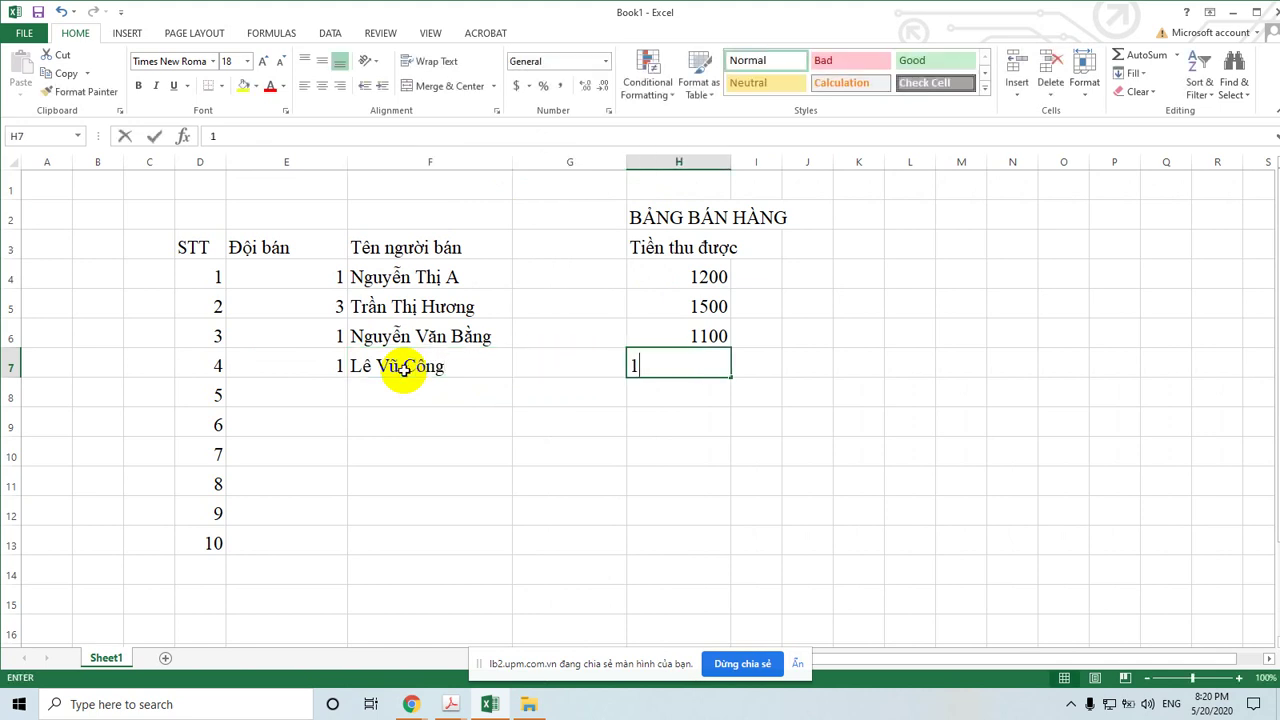
{"action": "type", "text": "700"}
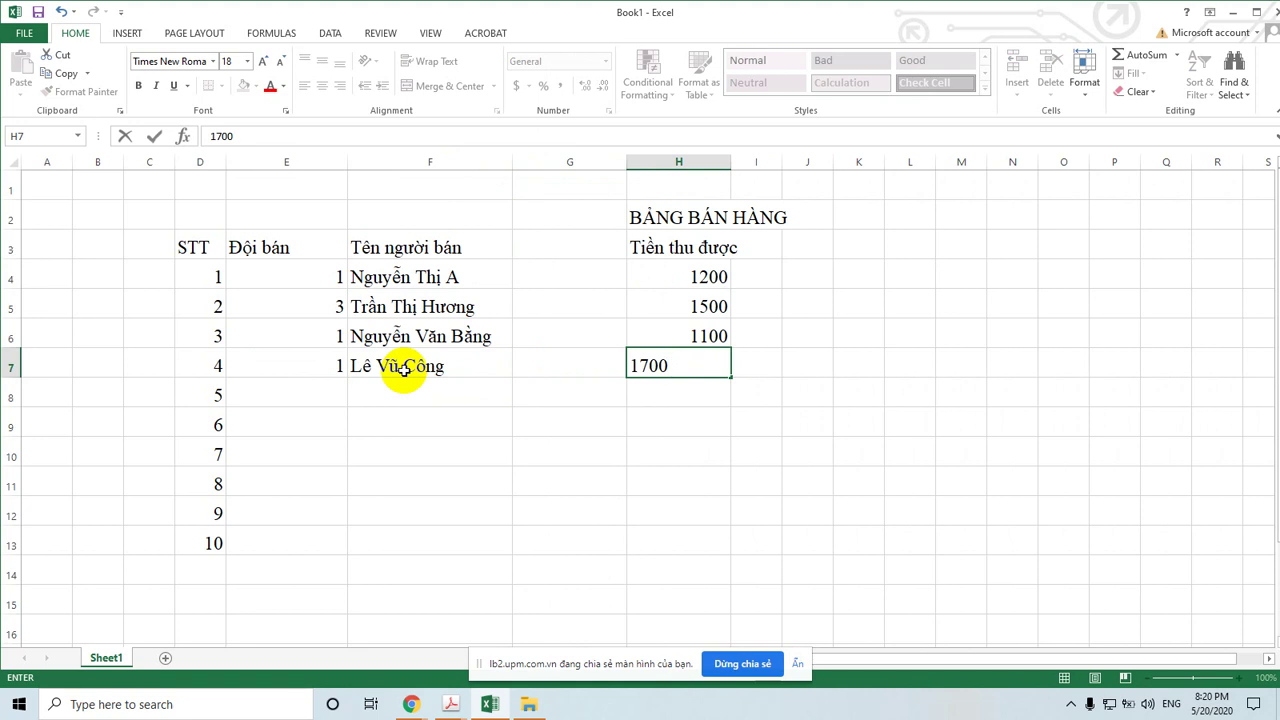
{"action": "left_click", "coordinate": [336, 395]}
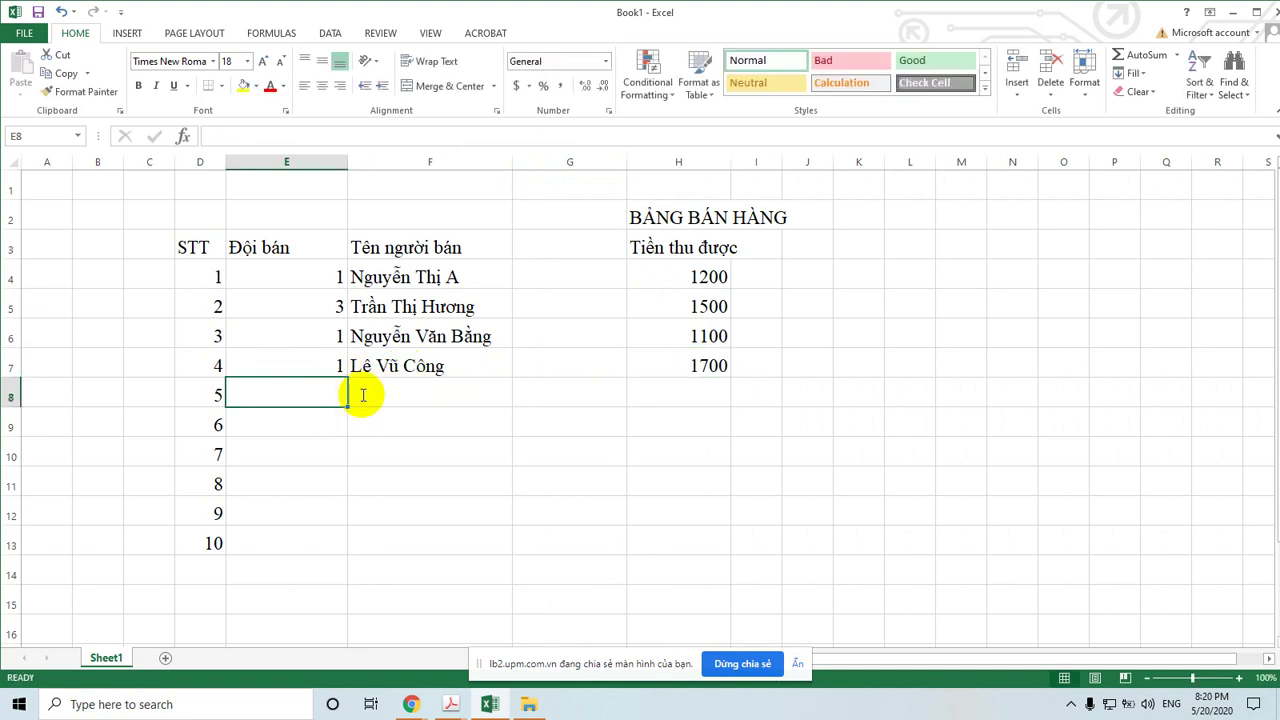
Fill row 8 with team 3, the fifth seller's name and revenue 1400
{"action": "type", "text": "3"}
{"action": "left_click", "coordinate": [400, 397]}
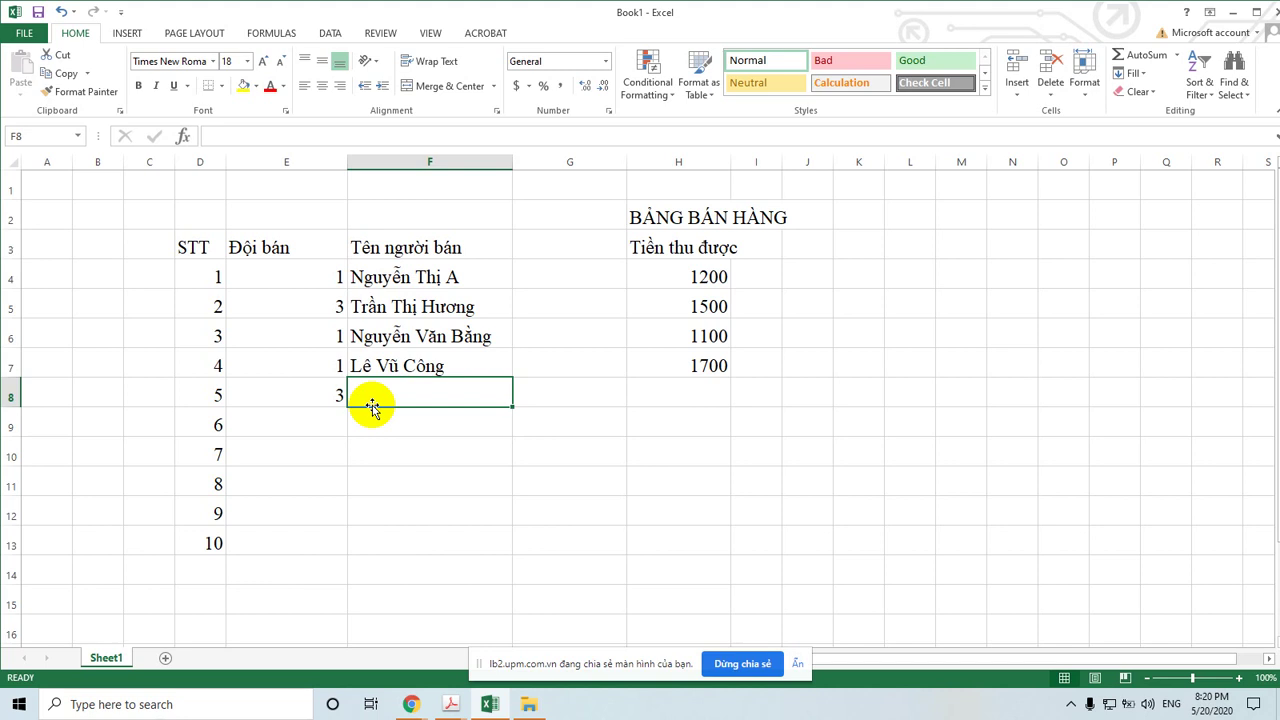
{"action": "type", "text": "Traf Va"}
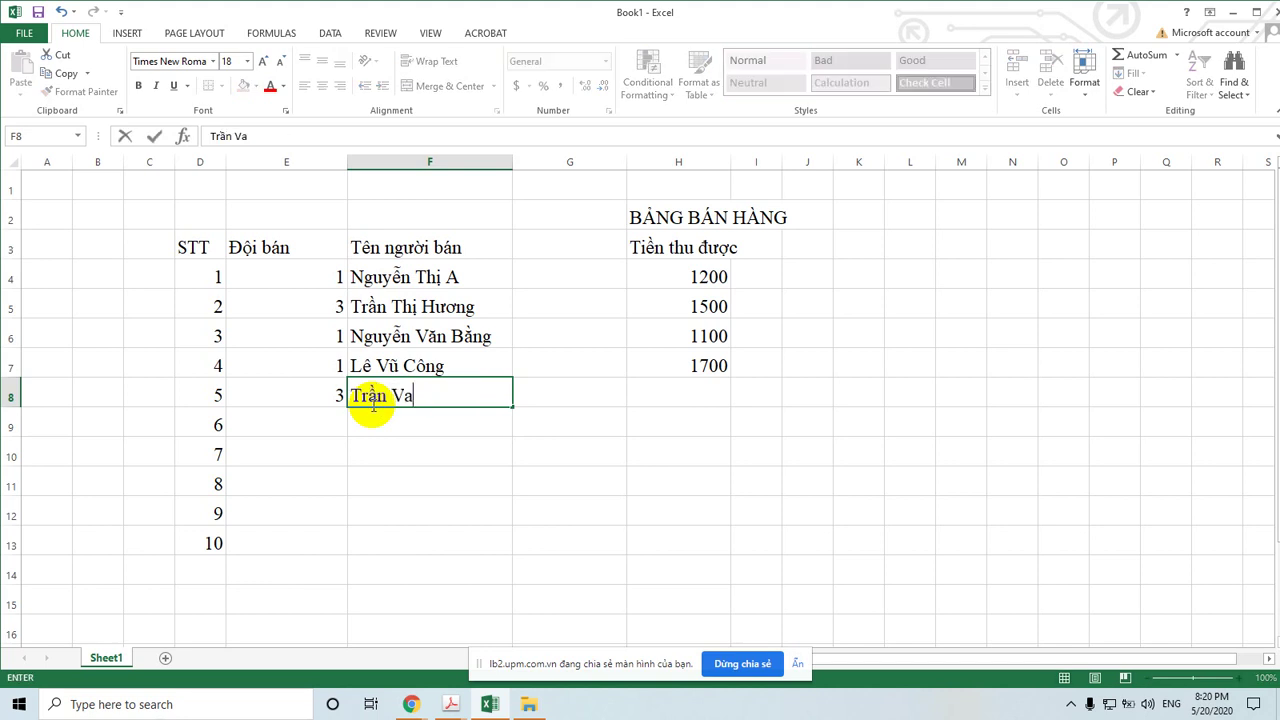
{"action": "type", "text": "n"}
{"action": "type", "text": "Hoan"}
{"action": "left_click", "coordinate": [697, 402]}
{"action": "type", "text": "1"}
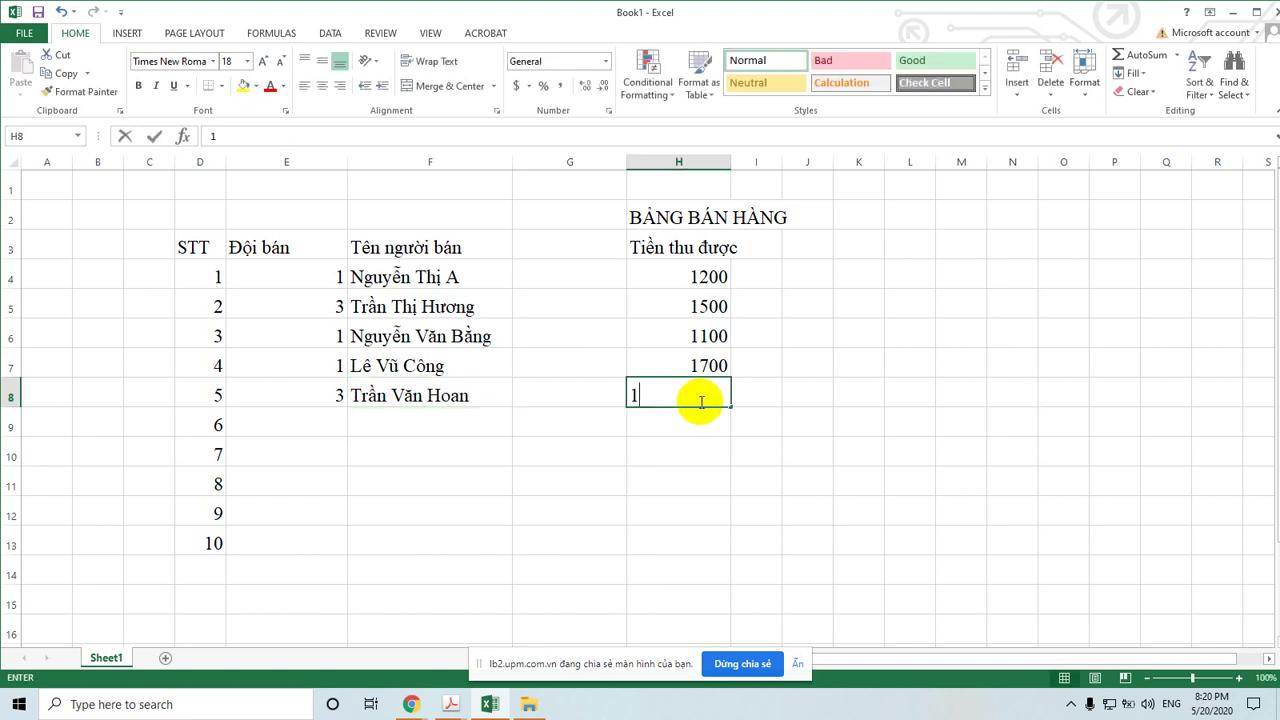
{"action": "type", "text": "400"}
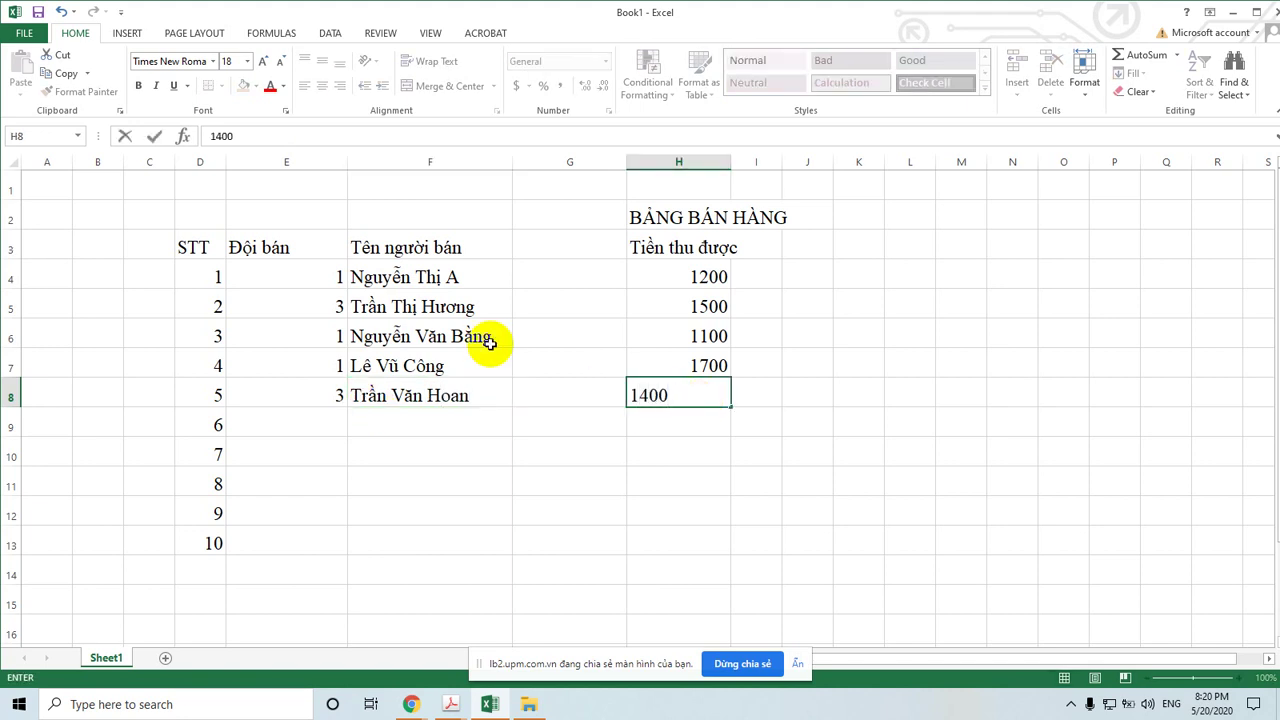
{"action": "left_click", "coordinate": [395, 424]}
{"action": "left_click", "coordinate": [341, 424]}
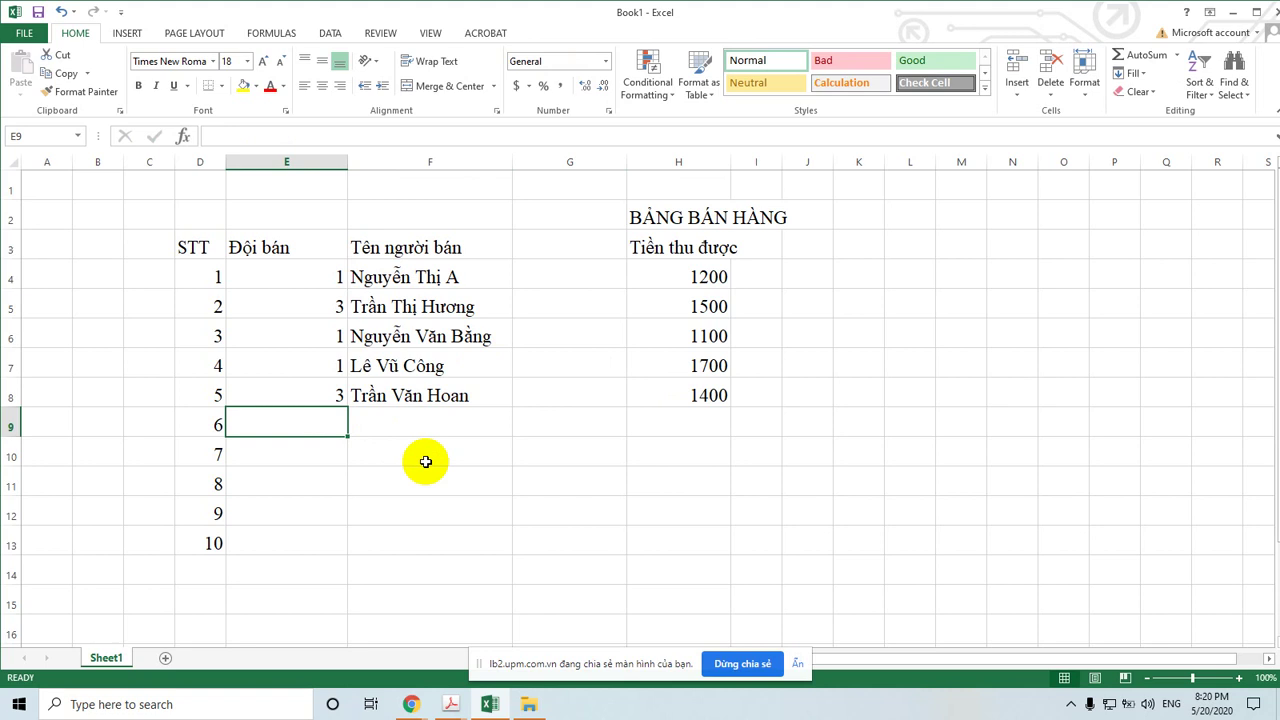
Fill row 9 with team 4, the seller's name and revenue 1500
{"action": "type", "text": "4"}
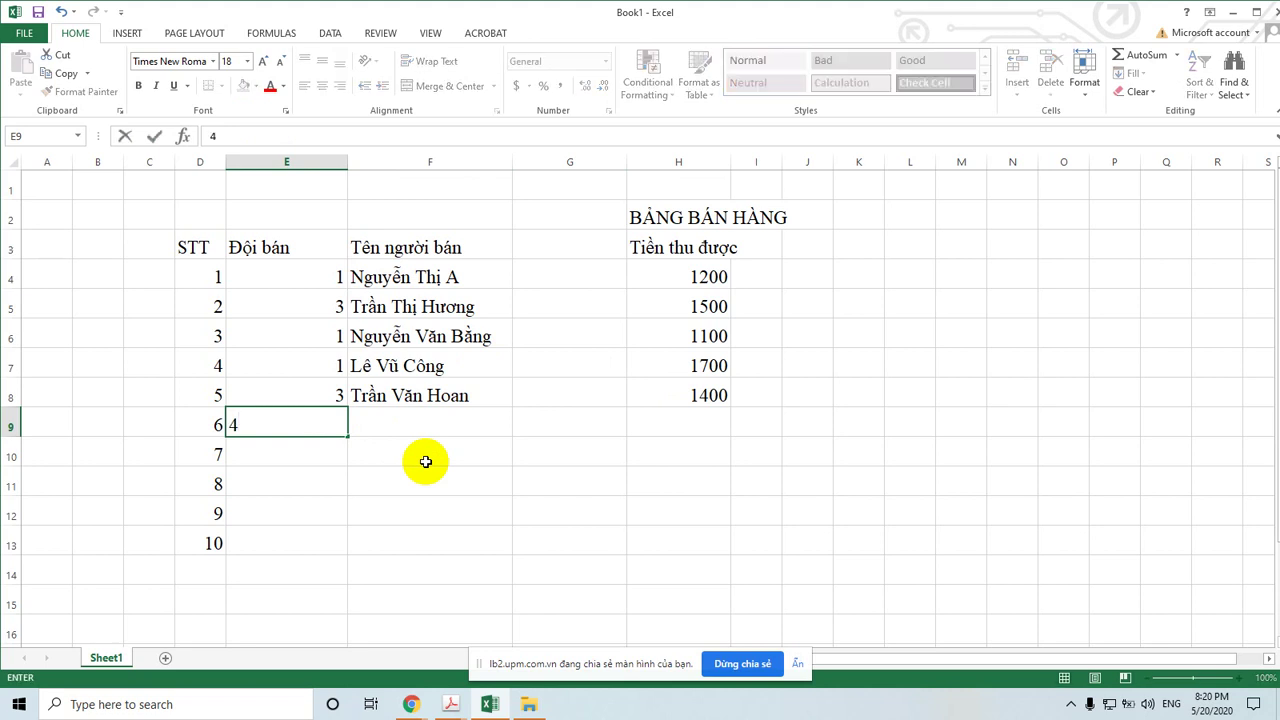
{"action": "key", "text": "Tab"}
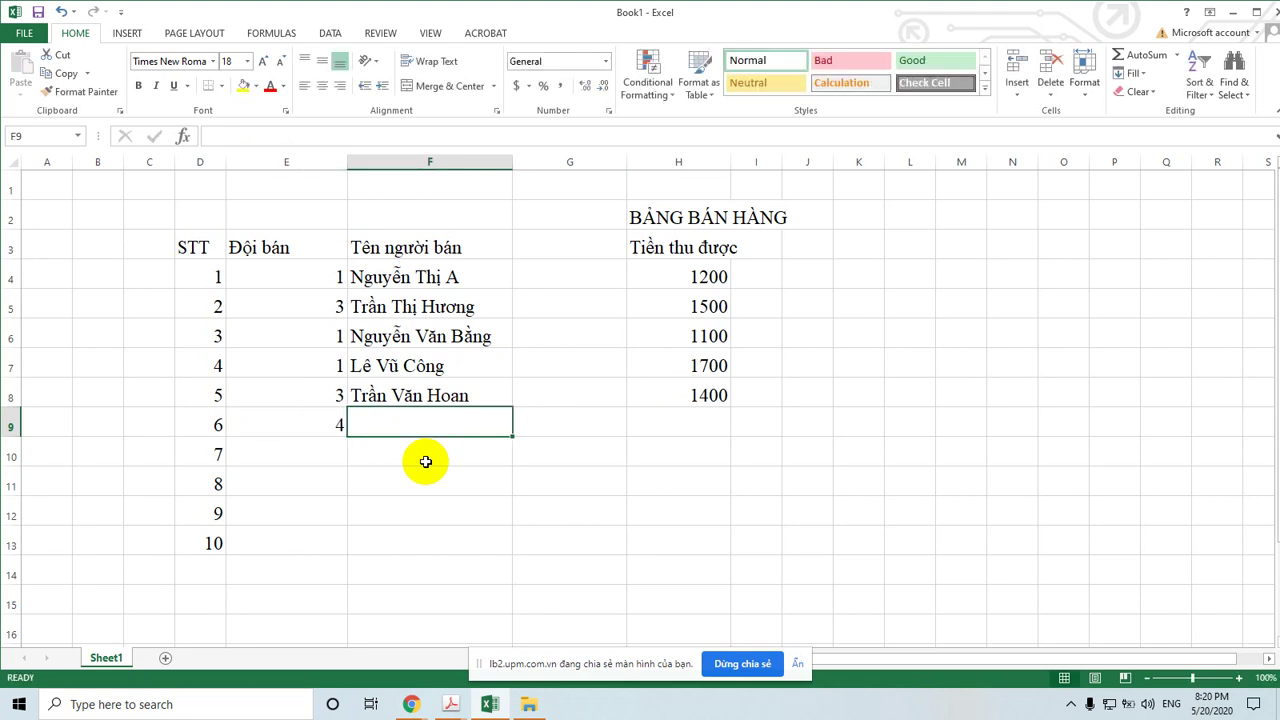
{"action": "type", "text": "Nguyên"}
{"action": "key", "text": "BackSpace"}
{"action": "key", "text": "BackSpace"}
{"action": "type", "text": "ễn Văn B"}
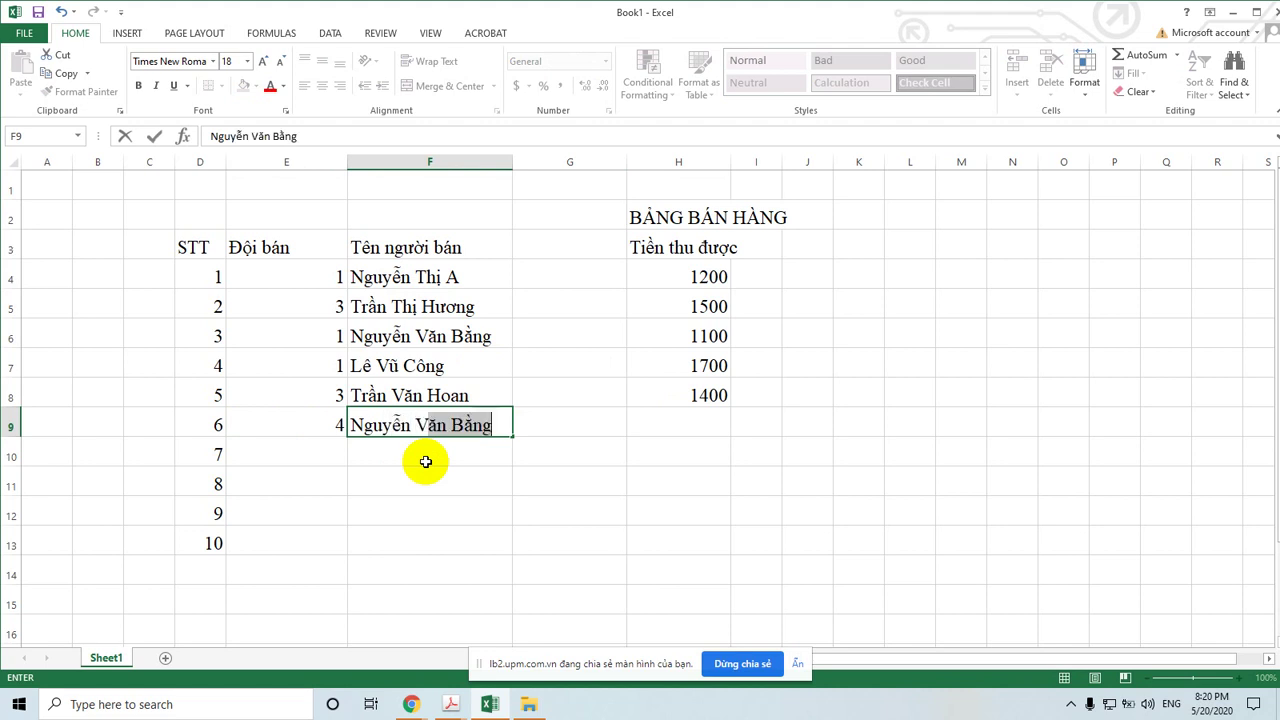
{"action": "type", "text": "n "}
{"action": "type", "text": "Minh"}
{"action": "key", "text": "Tab"}
{"action": "key", "text": "Tab"}
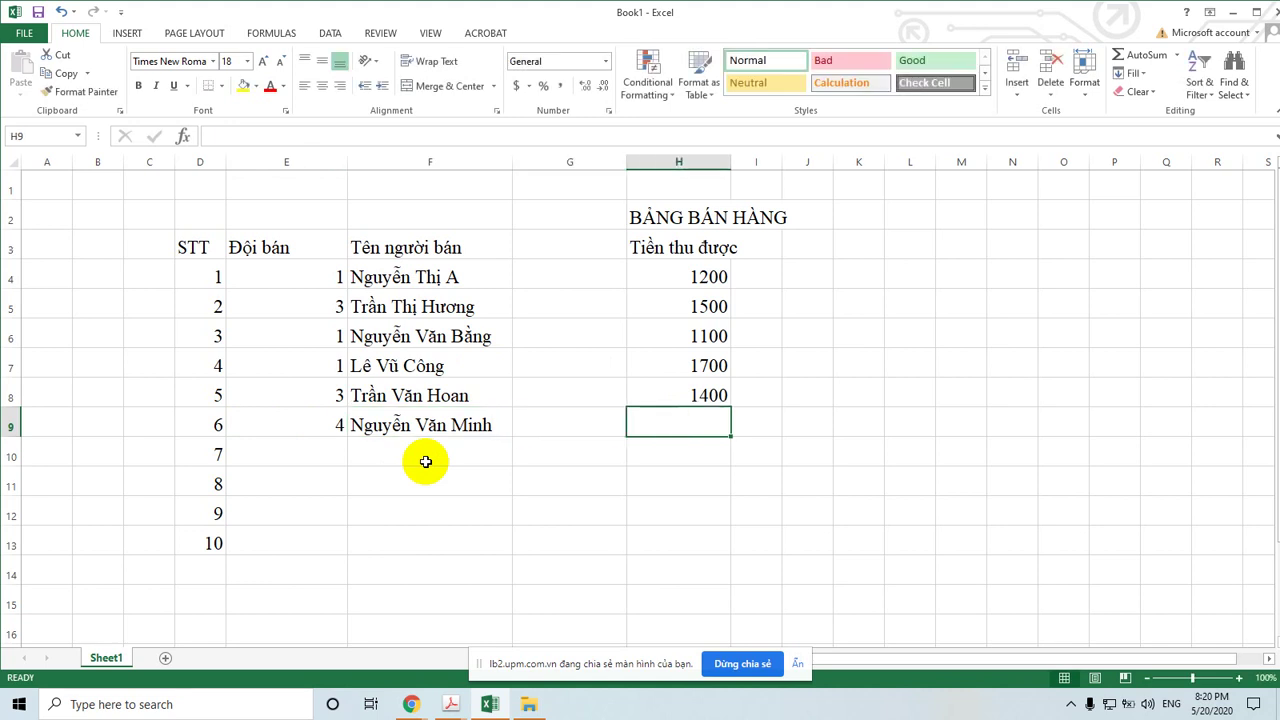
{"action": "type", "text": "1500"}
Fill row 10 with team 3, the seller's name and revenue 2000
{"action": "left_click", "coordinate": [338, 450]}
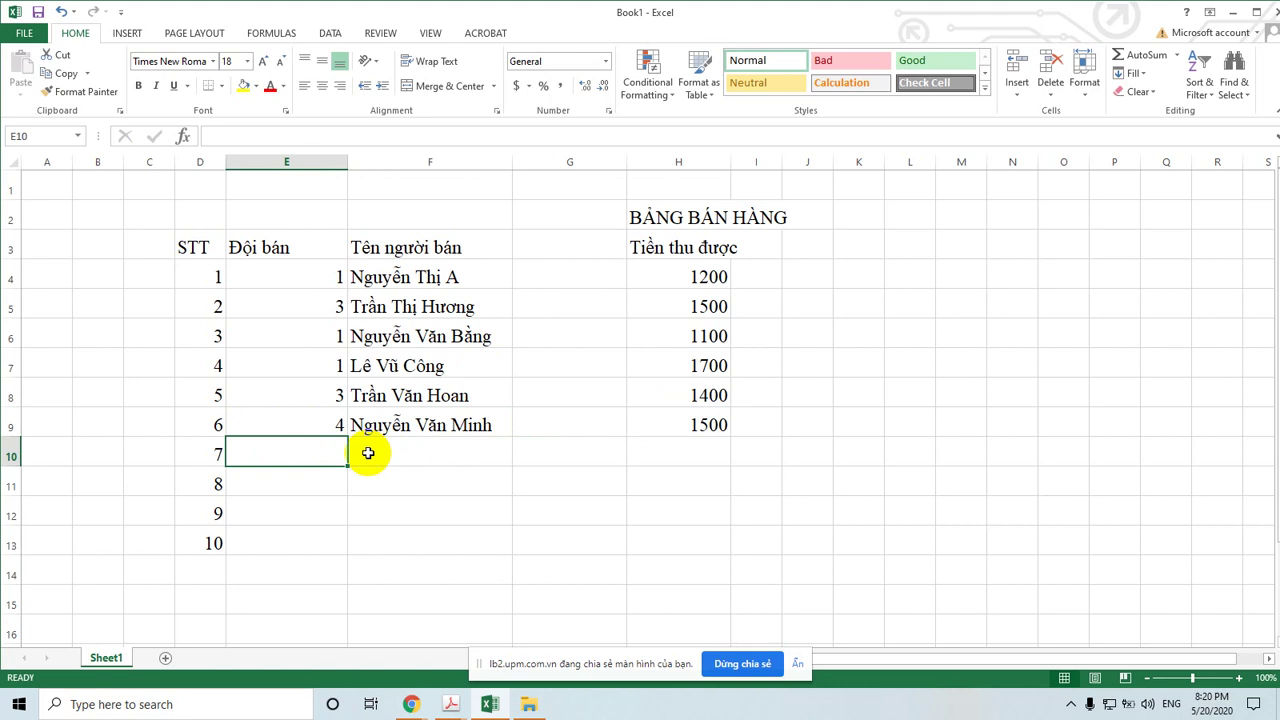
{"action": "type", "text": "3"}
{"action": "left_click", "coordinate": [429, 449]}
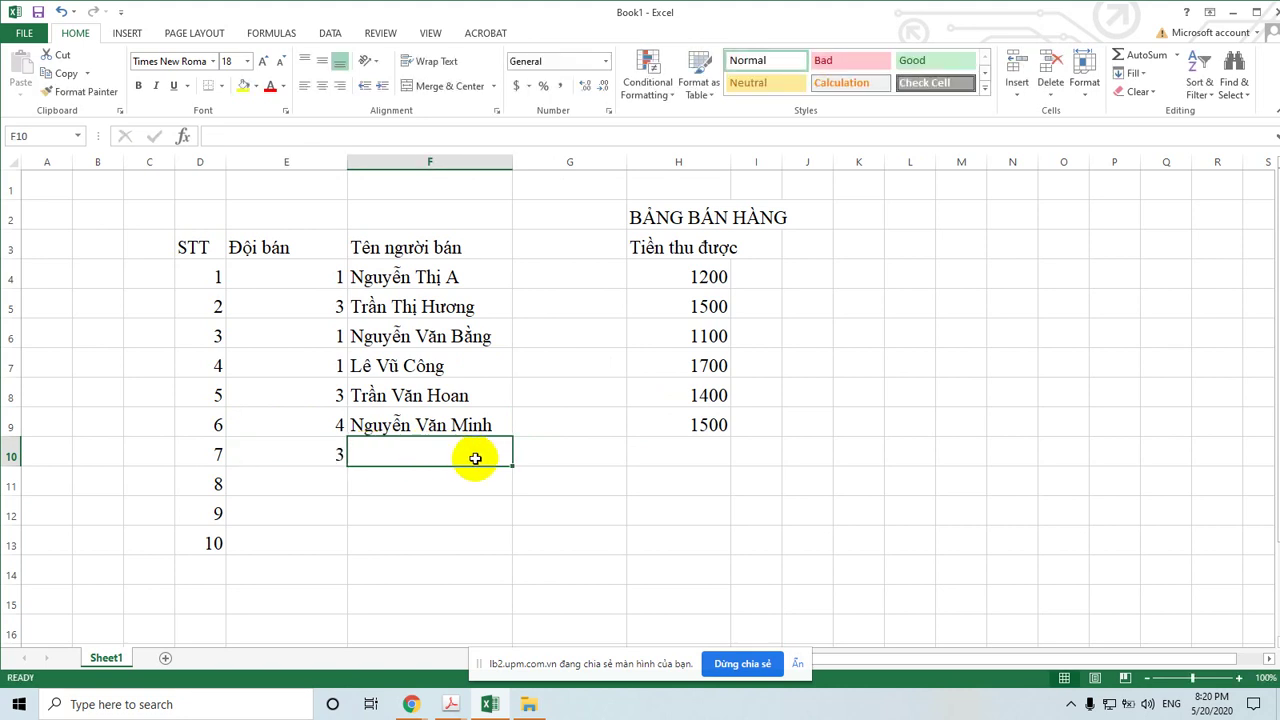
{"action": "type", "text": "Lê"}
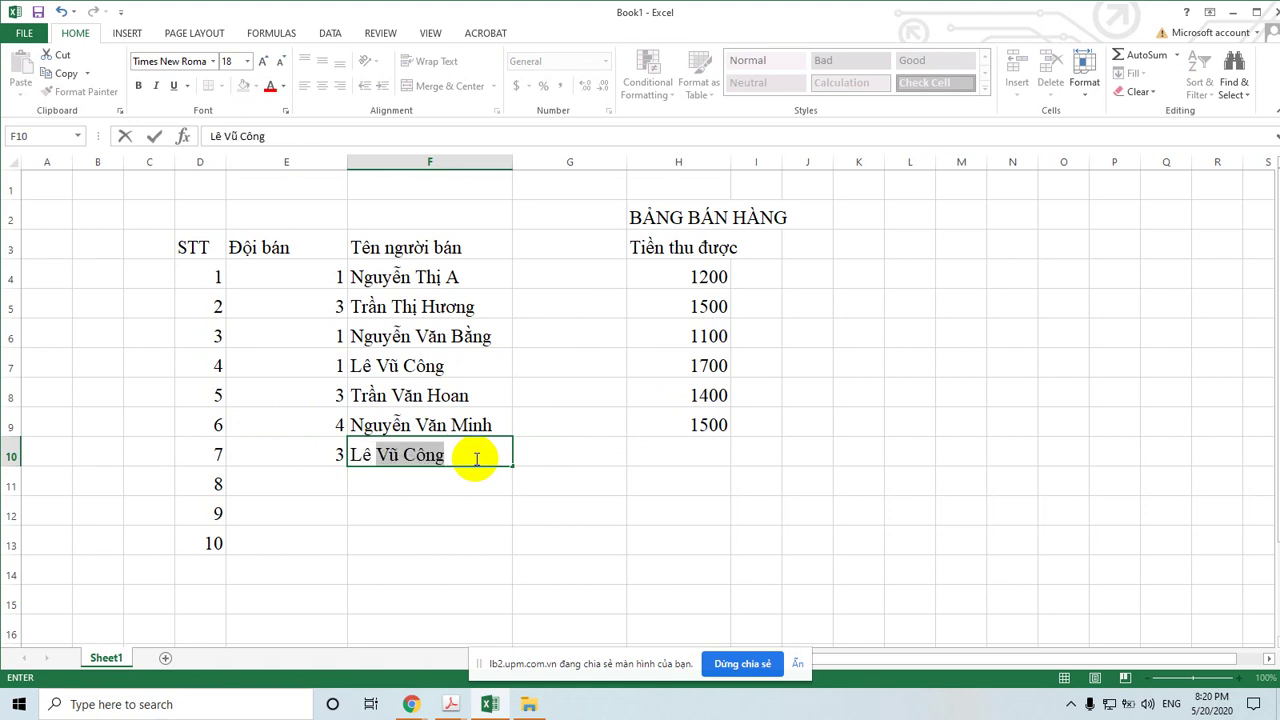
{"action": "key", "text": "BackSpace"}
{"action": "type", "text": "Thị"}
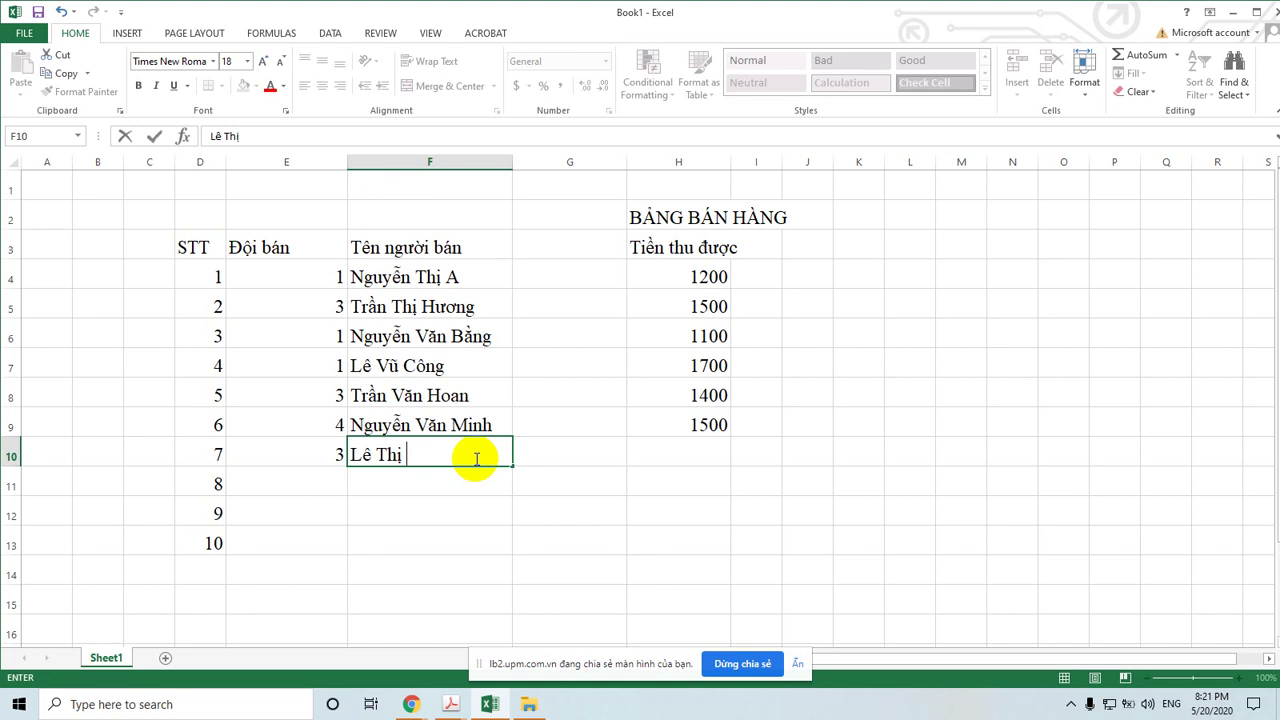
{"action": "type", "text": " Hoa"}
{"action": "key", "text": "Tab"}
{"action": "key", "text": "Tab"}
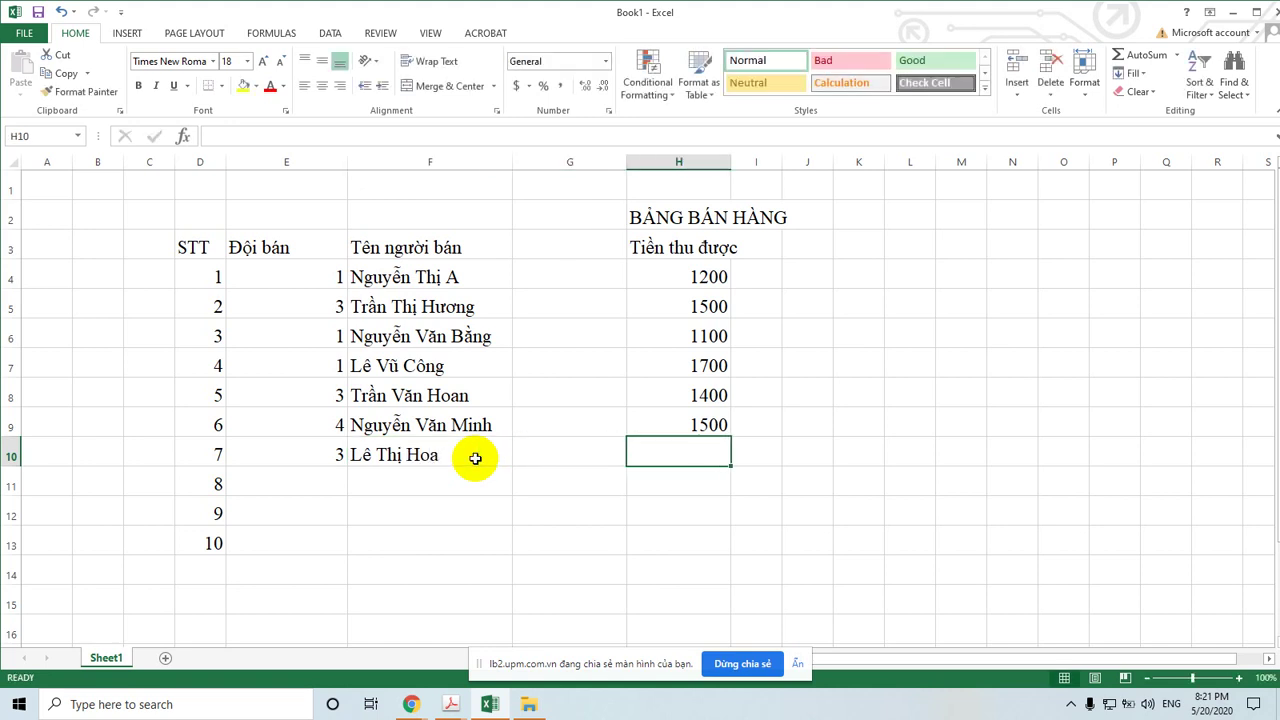
{"action": "type", "text": "2000"}
Enter row 11 with team 2, the seller's name and revenue 1900
{"action": "left_click", "coordinate": [333, 481]}
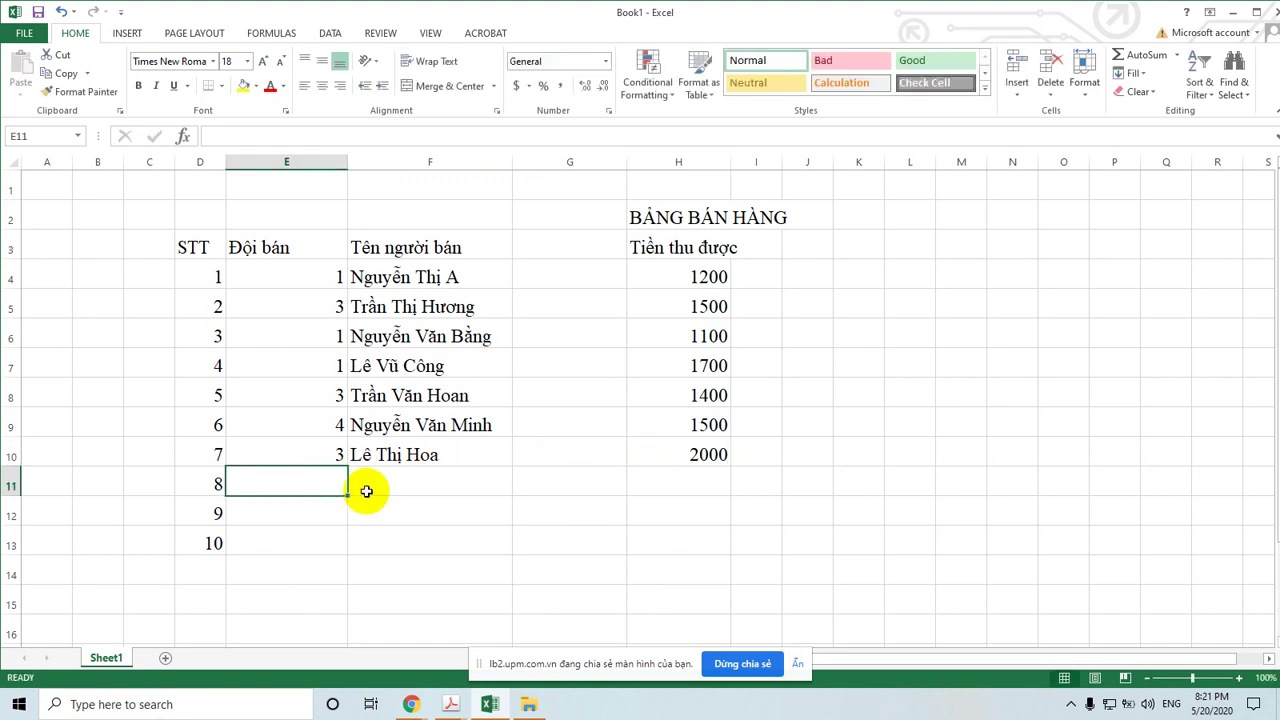
{"action": "type", "text": "2"}
{"action": "left_click", "coordinate": [406, 482]}
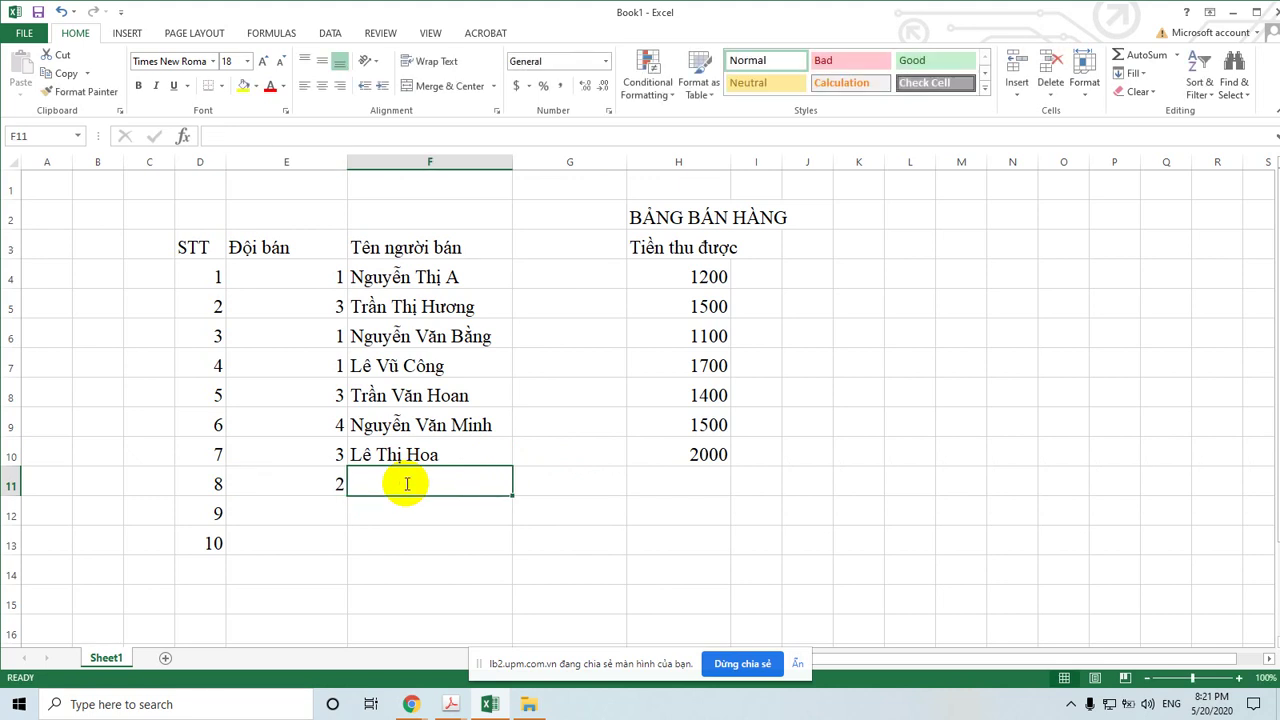
{"action": "type", "text": "Võ"}
{"action": "key", "text": "BackSpace"}
{"action": "key", "text": "BackSpace"}
{"action": "type", "text": "o"}
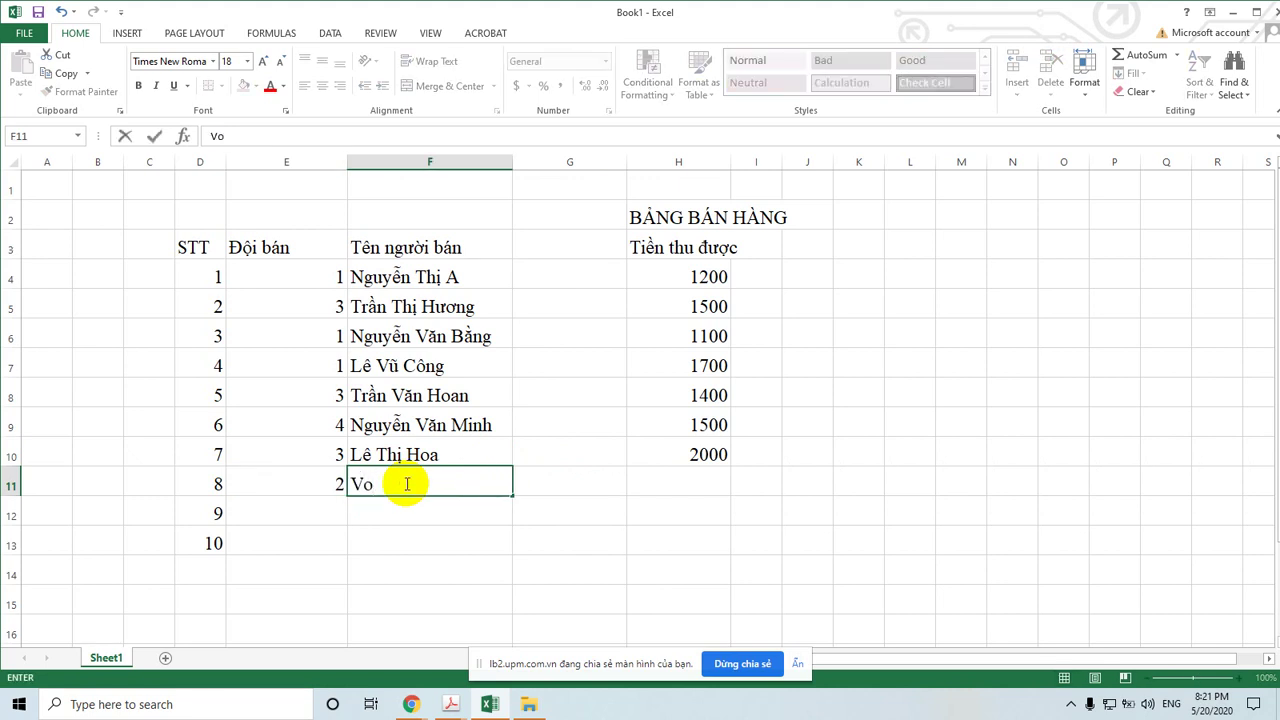
{"action": "type", "text": " Văn"}
{"action": "type", "text": " H"}
{"action": "key", "text": "BackSpace"}
{"action": "type", "text": "Vieệt"}
{"action": "key", "text": "Tab"}
{"action": "key", "text": "Tab"}
{"action": "key", "text": "Tab"}
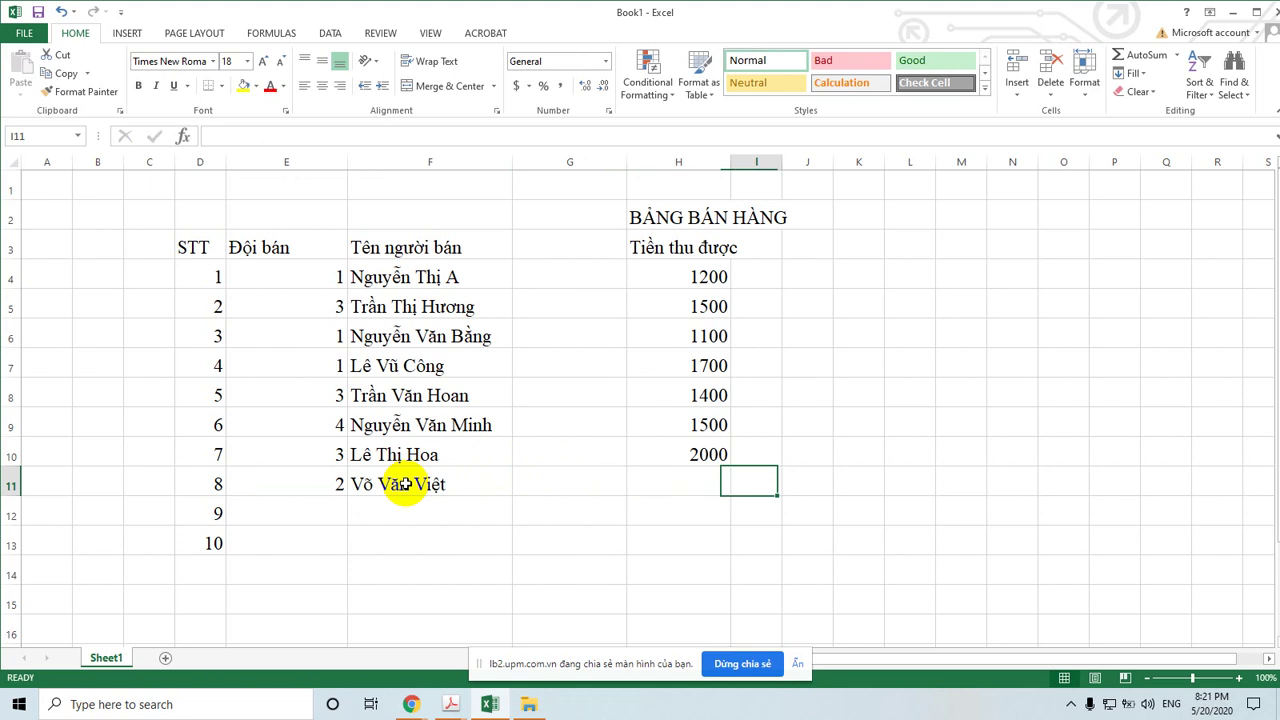
{"action": "key", "text": "Left"}
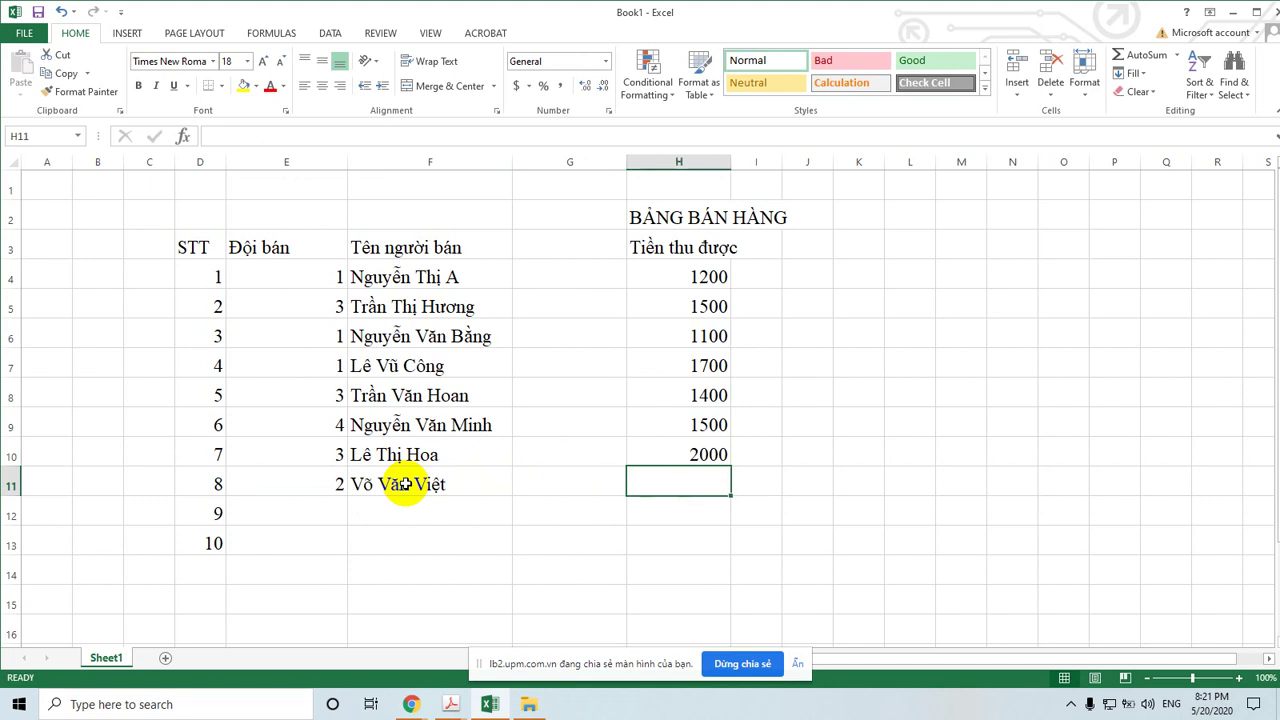
{"action": "type", "text": "1900`"}
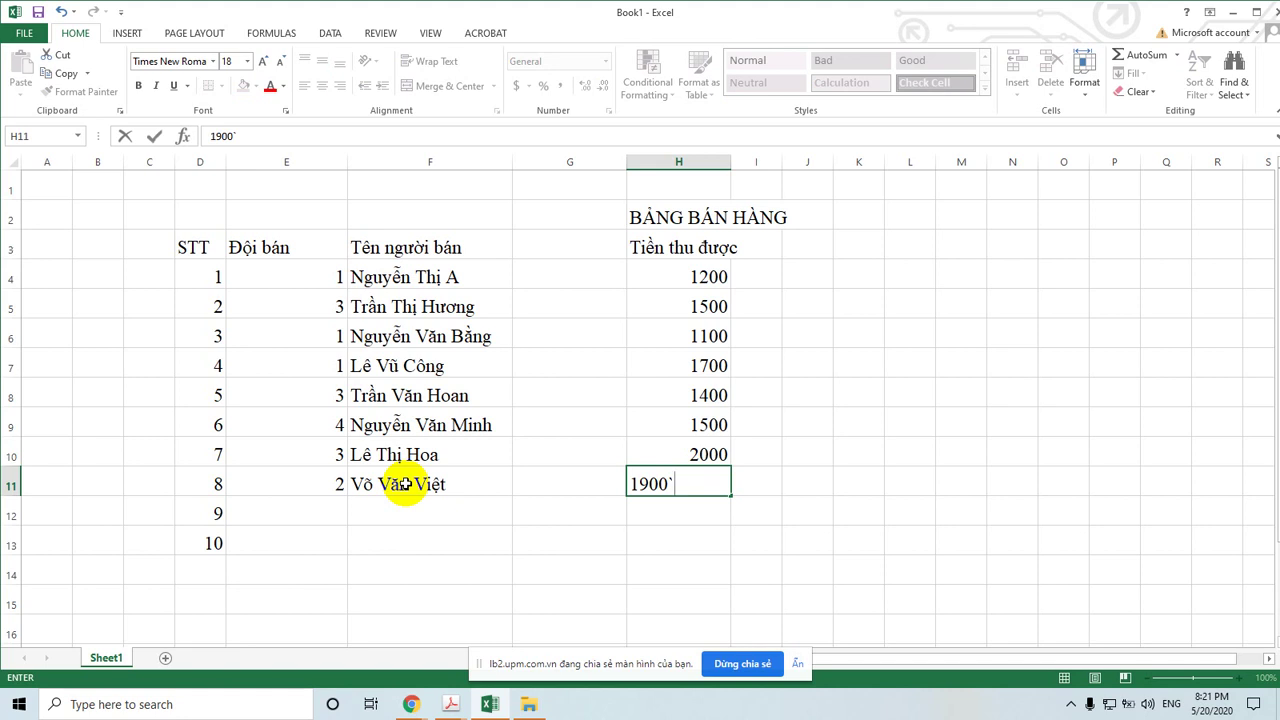
Fill row 12 with team 4, the seller's name and 1600, correcting H11 to 1900
{"action": "left_click", "coordinate": [338, 512]}
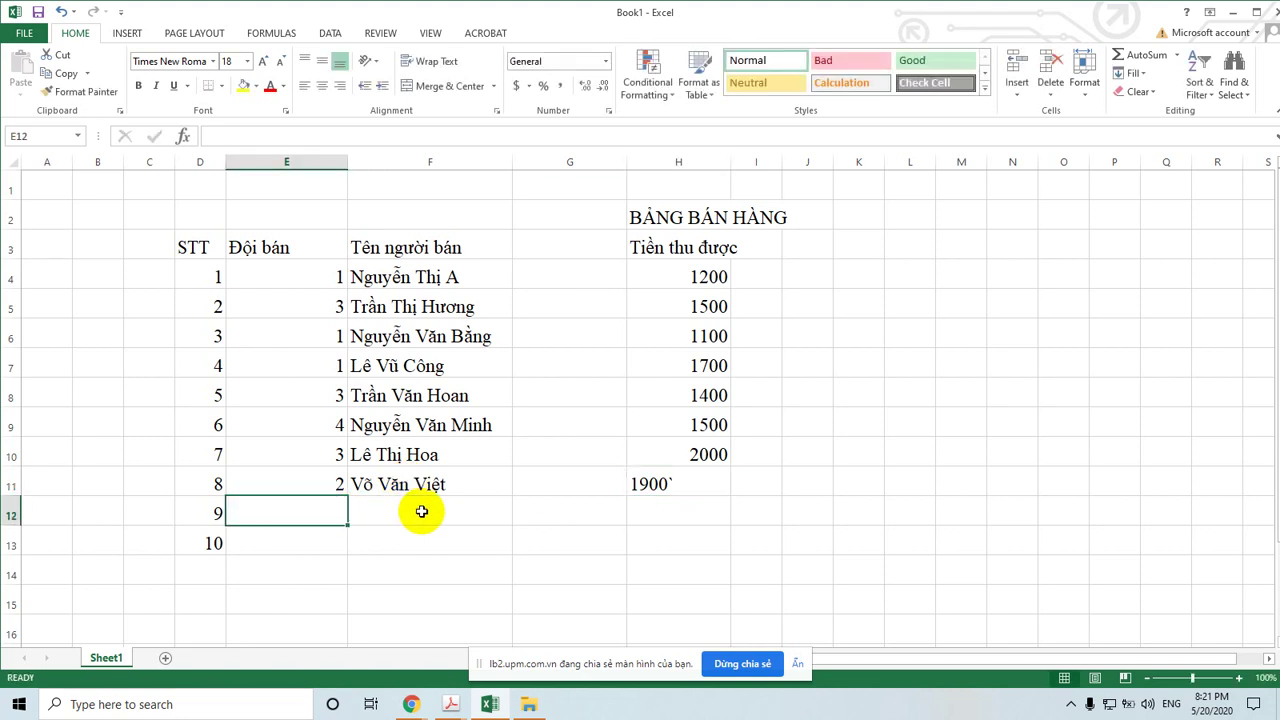
{"action": "type", "text": "4"}
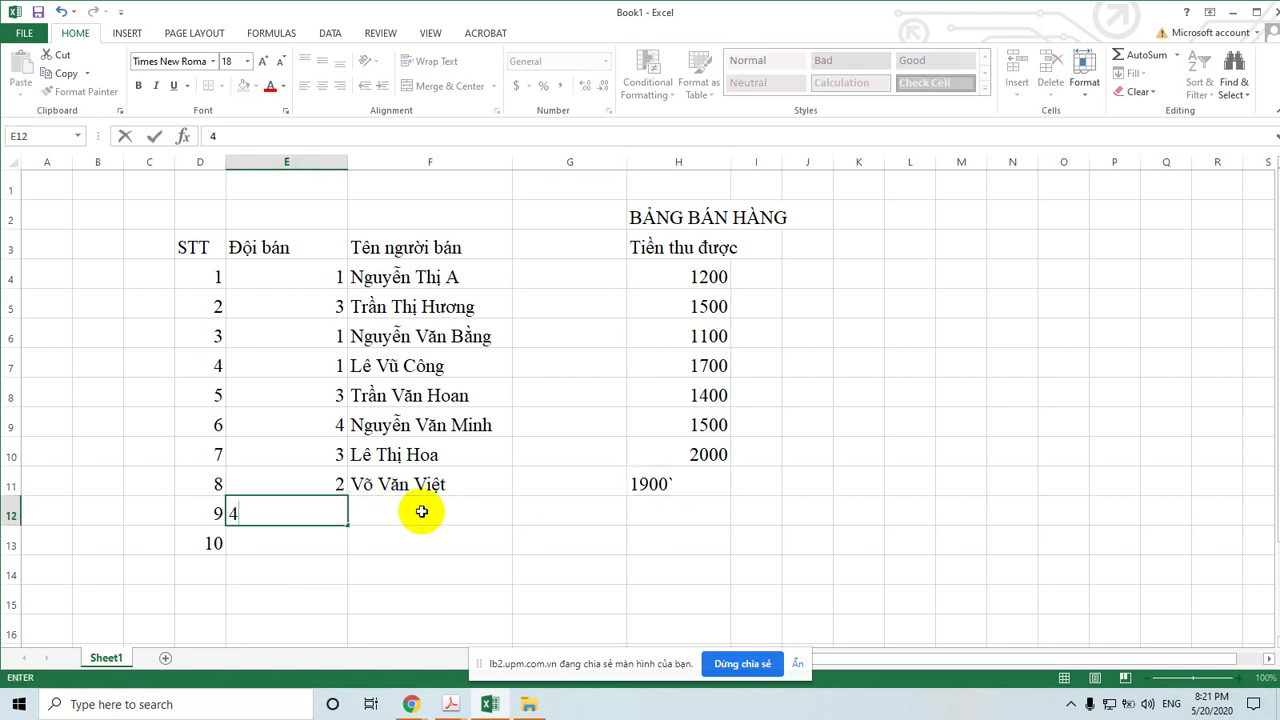
{"action": "left_click", "coordinate": [421, 511]}
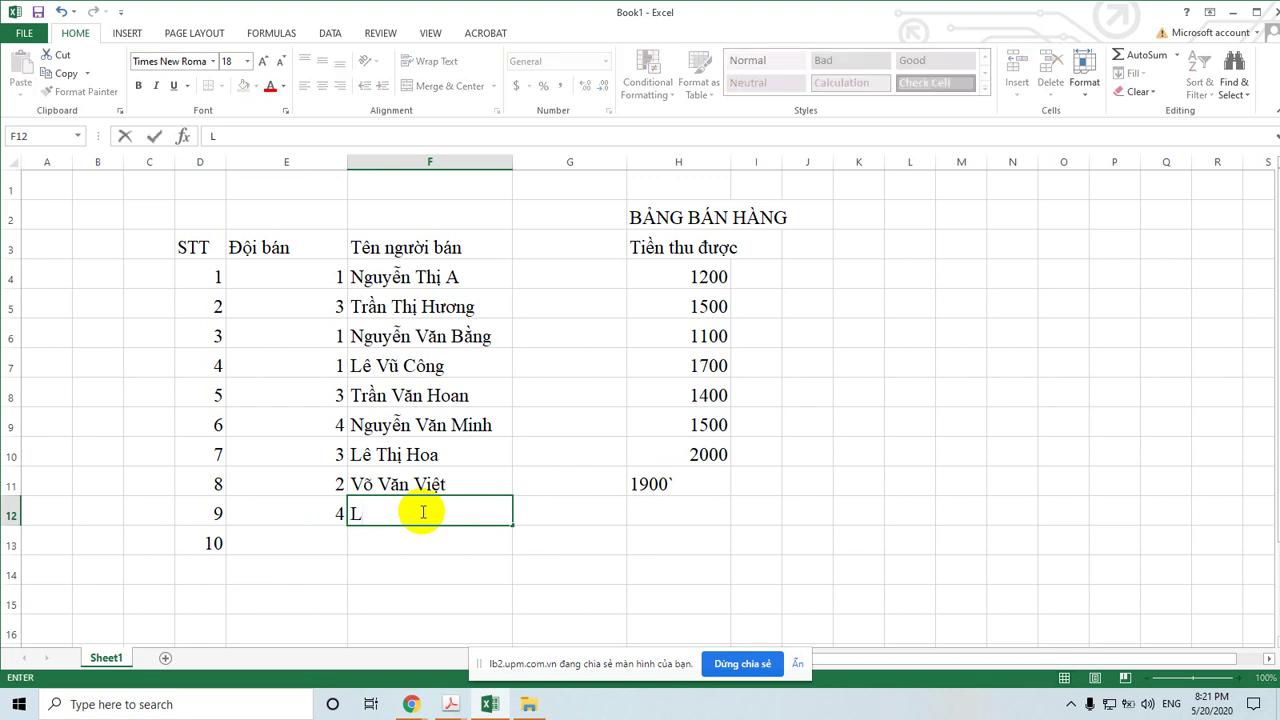
{"action": "type", "text": "Nguyễn Văn "}
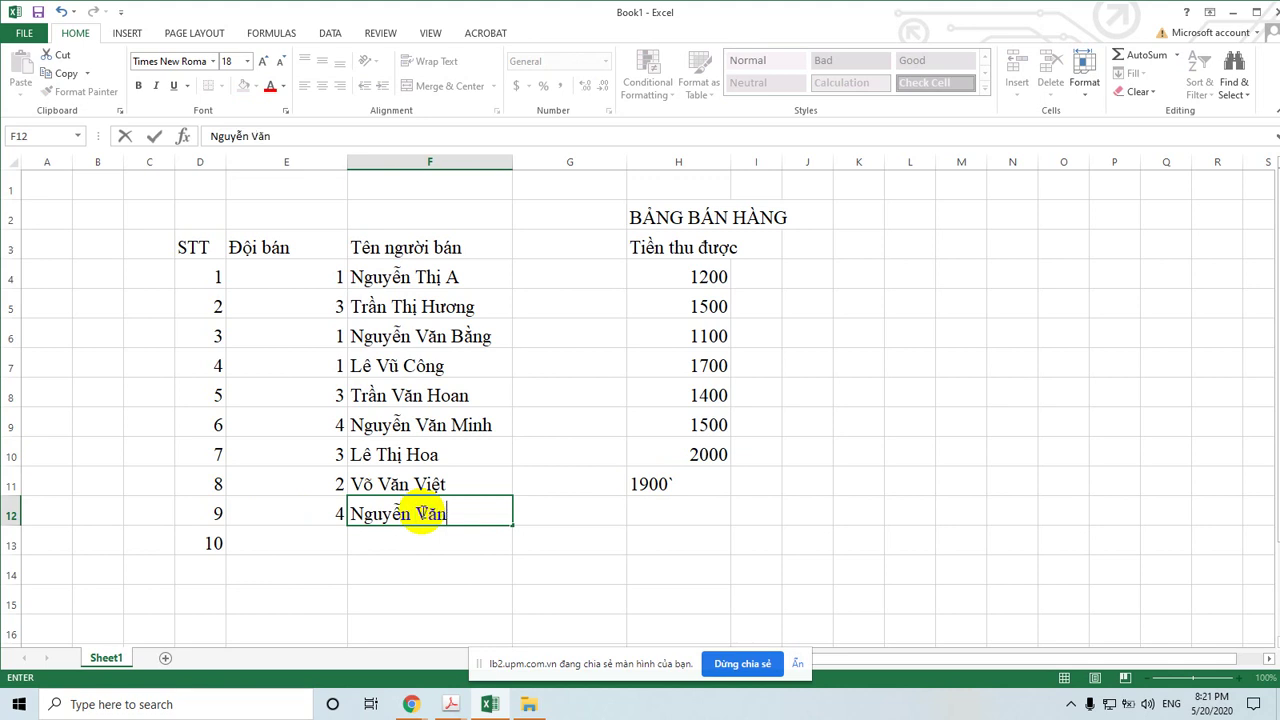
{"action": "type", "text": "Hoc"}
{"action": "key", "text": "Tab"}
{"action": "key", "text": "Tab"}
{"action": "left_click", "coordinate": [677, 486]}
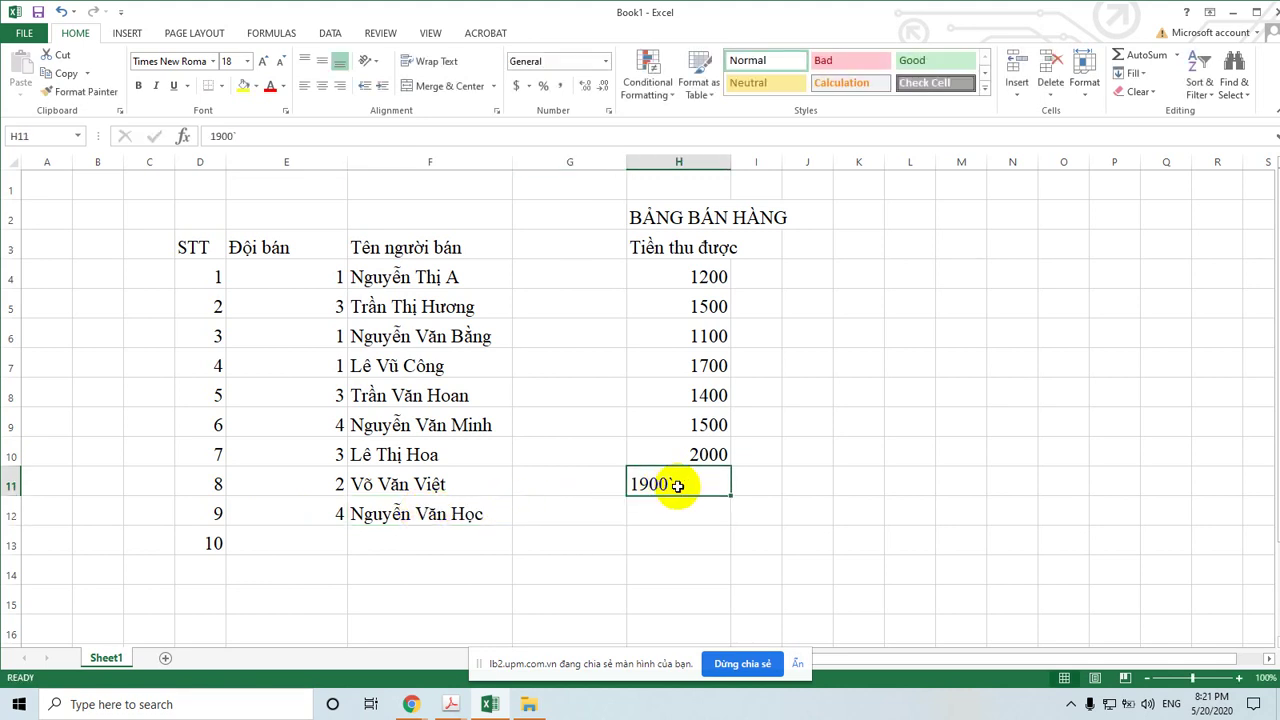
{"action": "key", "text": "BackSpace"}
{"action": "type", "text": "1900"}
{"action": "left_click", "coordinate": [666, 518]}
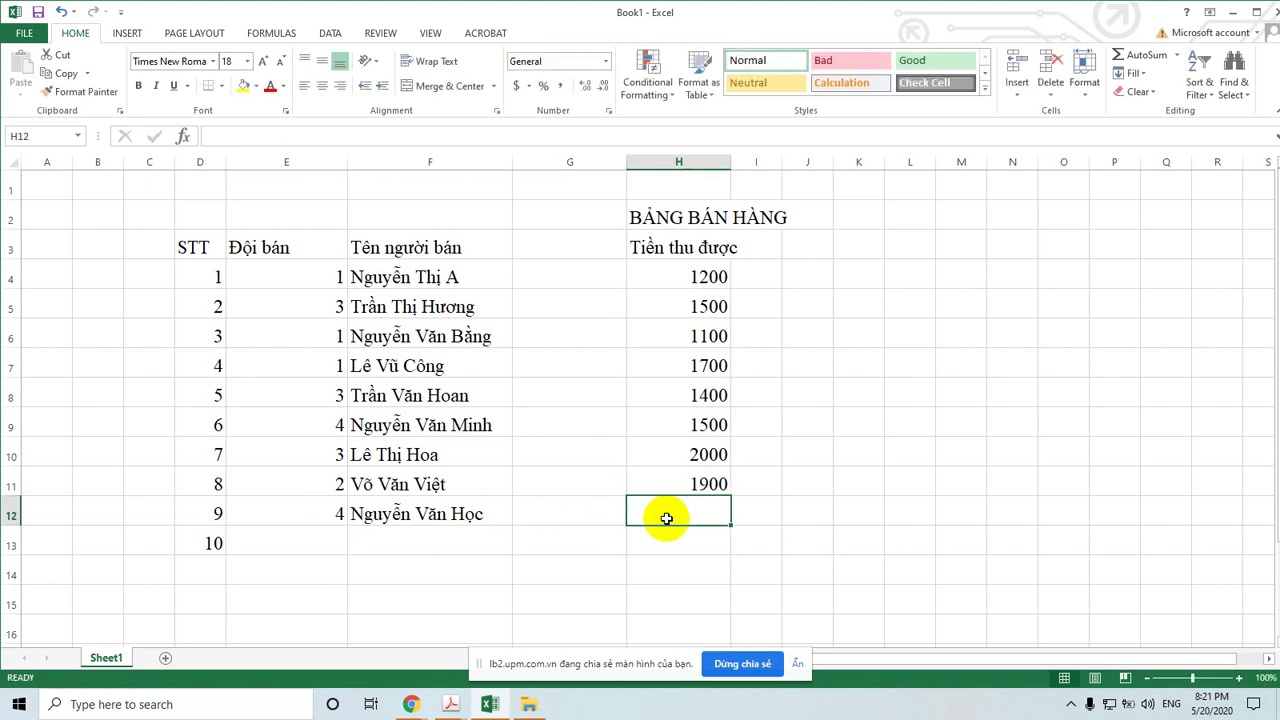
{"action": "type", "text": "1600"}
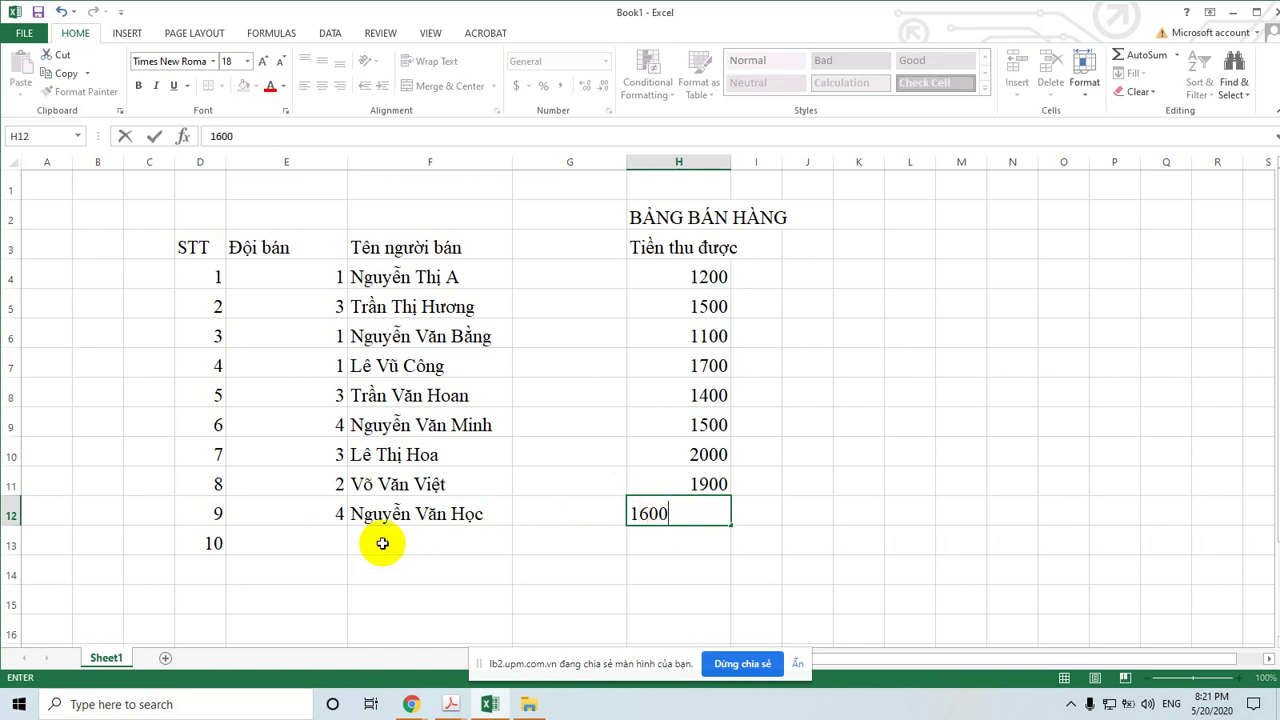
{"action": "left_click", "coordinate": [335, 540]}
Complete row 13 with team 2, the seller's name and revenue 3000
{"action": "left_click", "coordinate": [335, 540]}
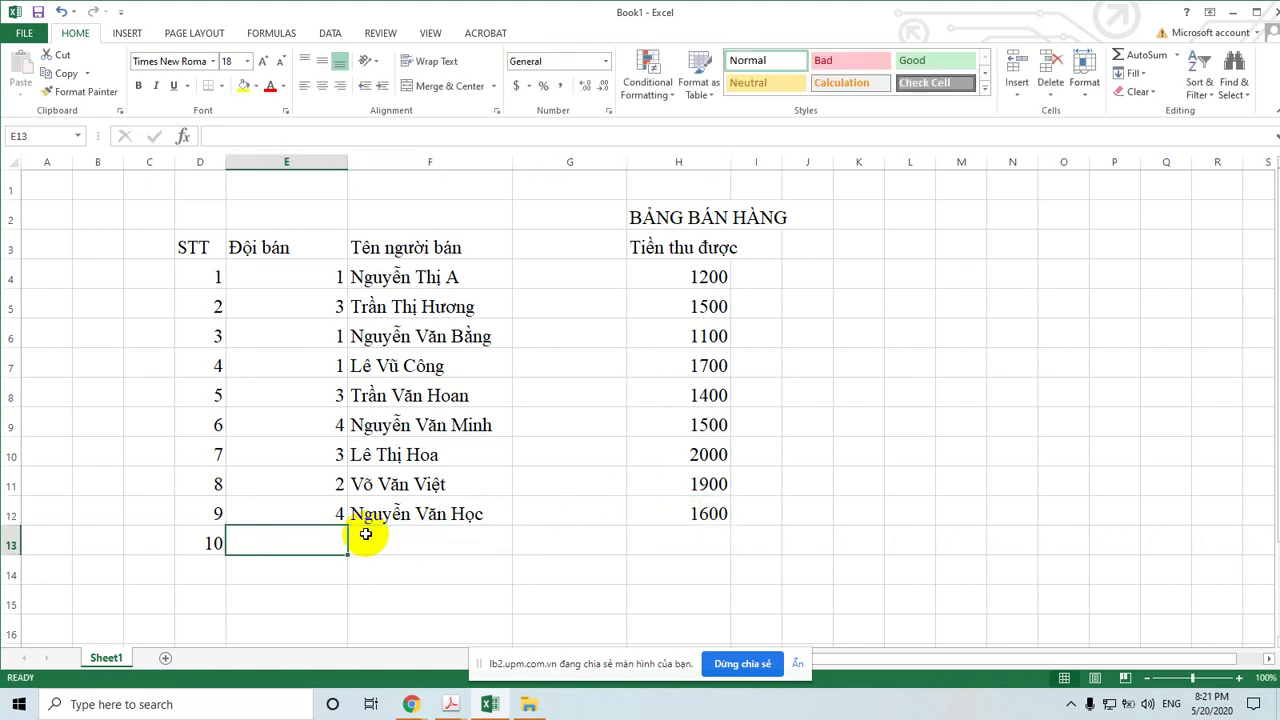
{"action": "type", "text": "2"}
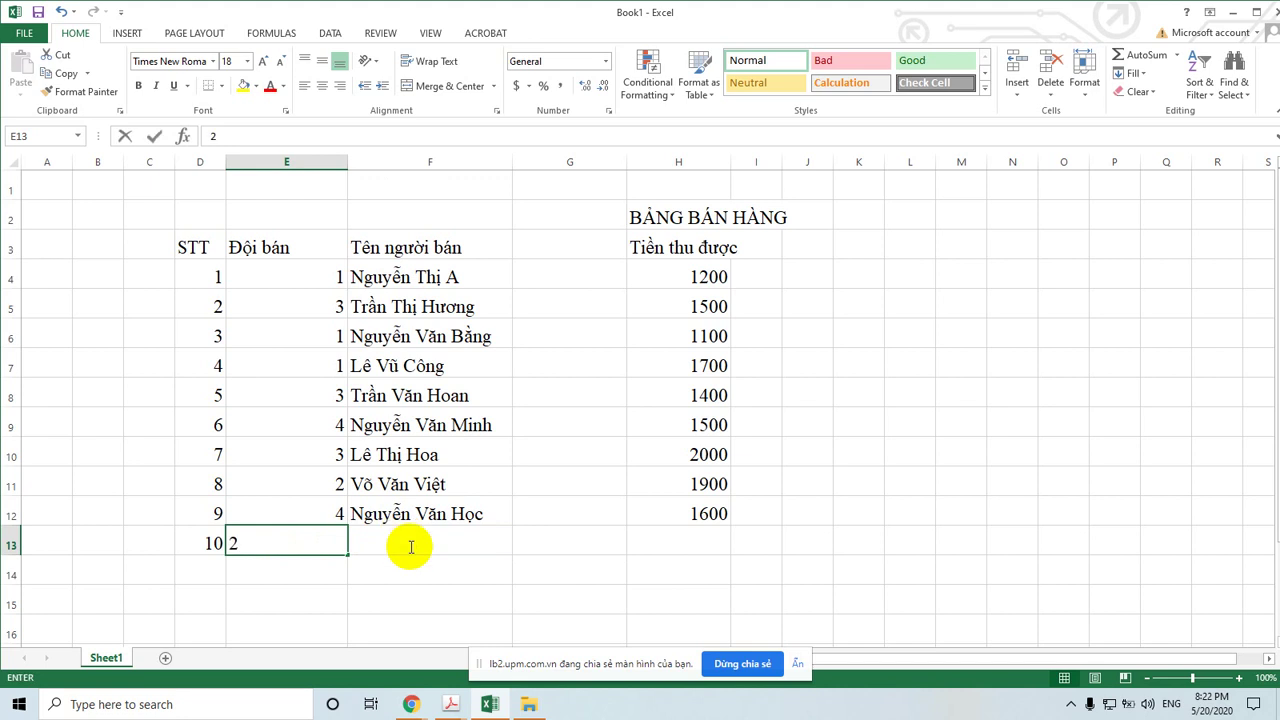
{"action": "left_click", "coordinate": [410, 546]}
{"action": "type", "text": "Tr"}
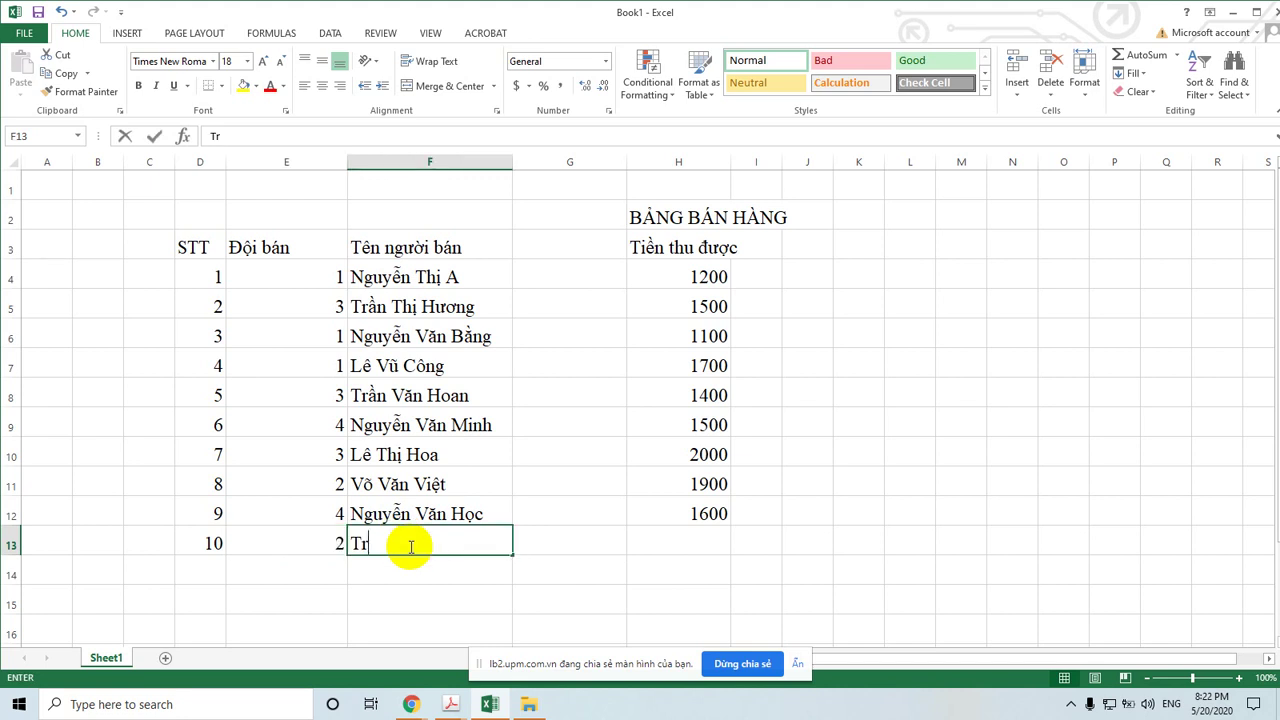
{"action": "type", "text": "ần Thị"}
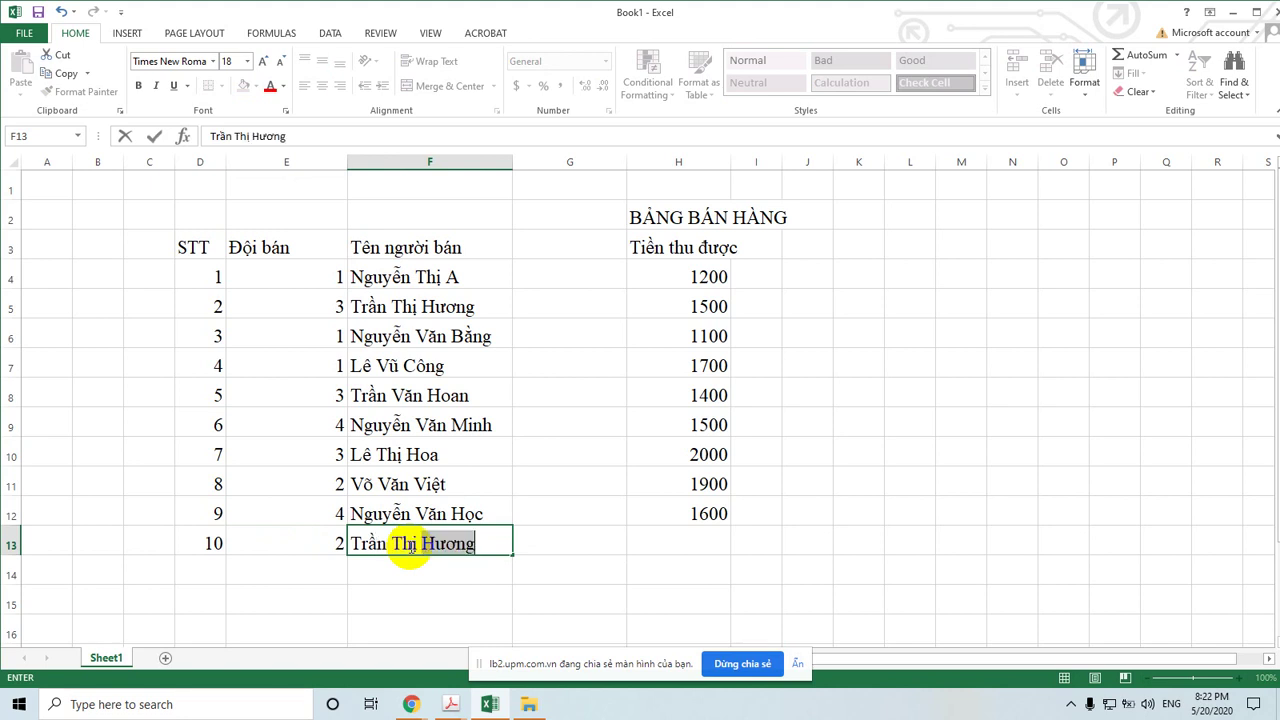
{"action": "type", "text": " Na"}
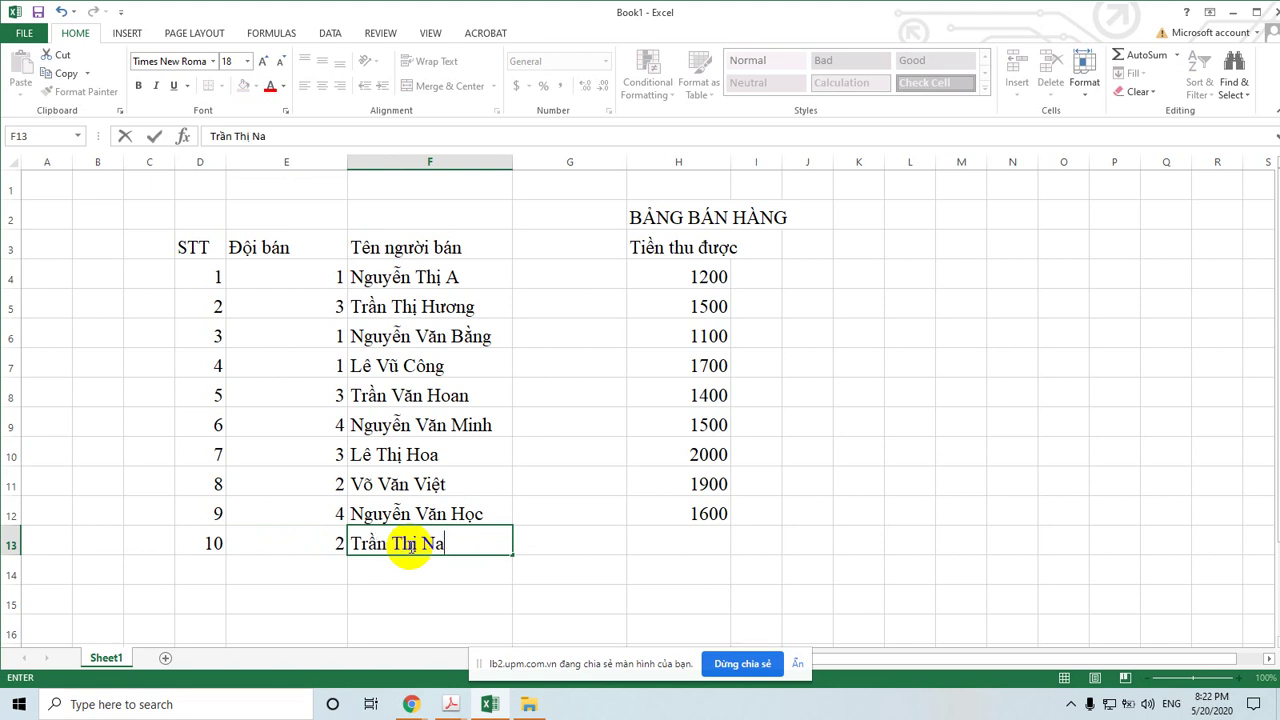
{"action": "left_click", "coordinate": [702, 546]}
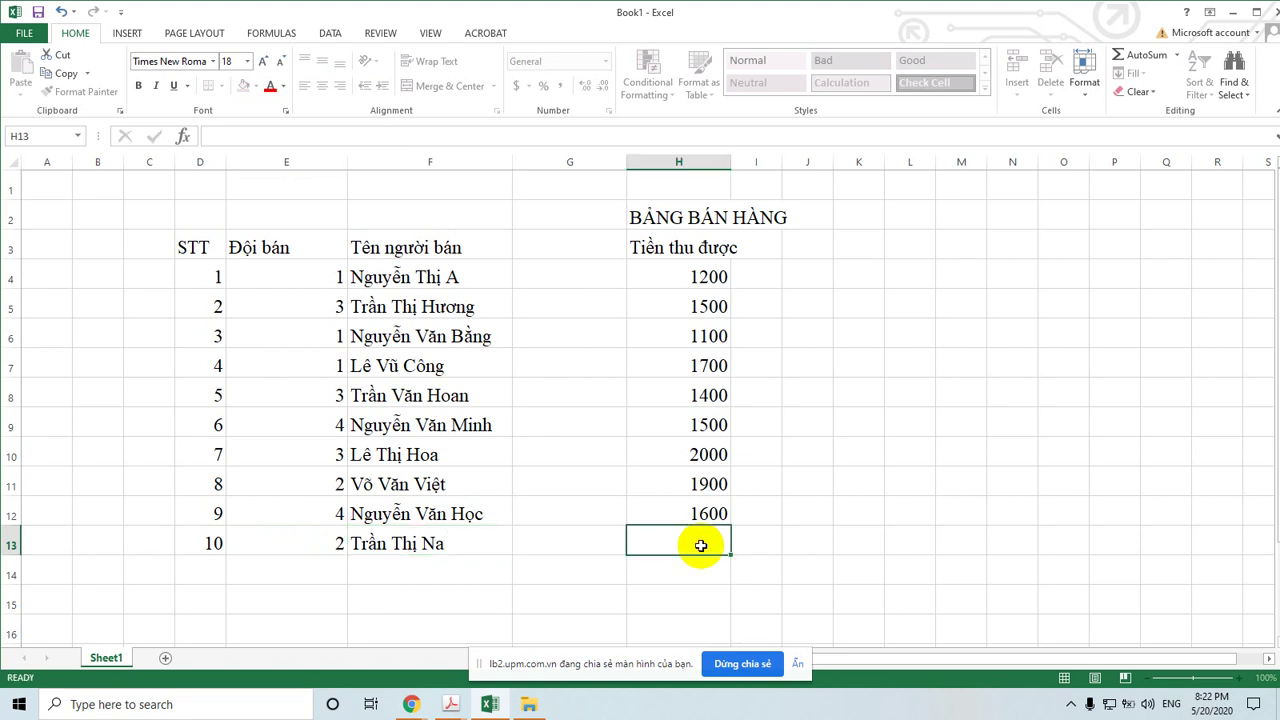
{"action": "type", "text": "3000"}
{"action": "left_click", "coordinate": [757, 542]}
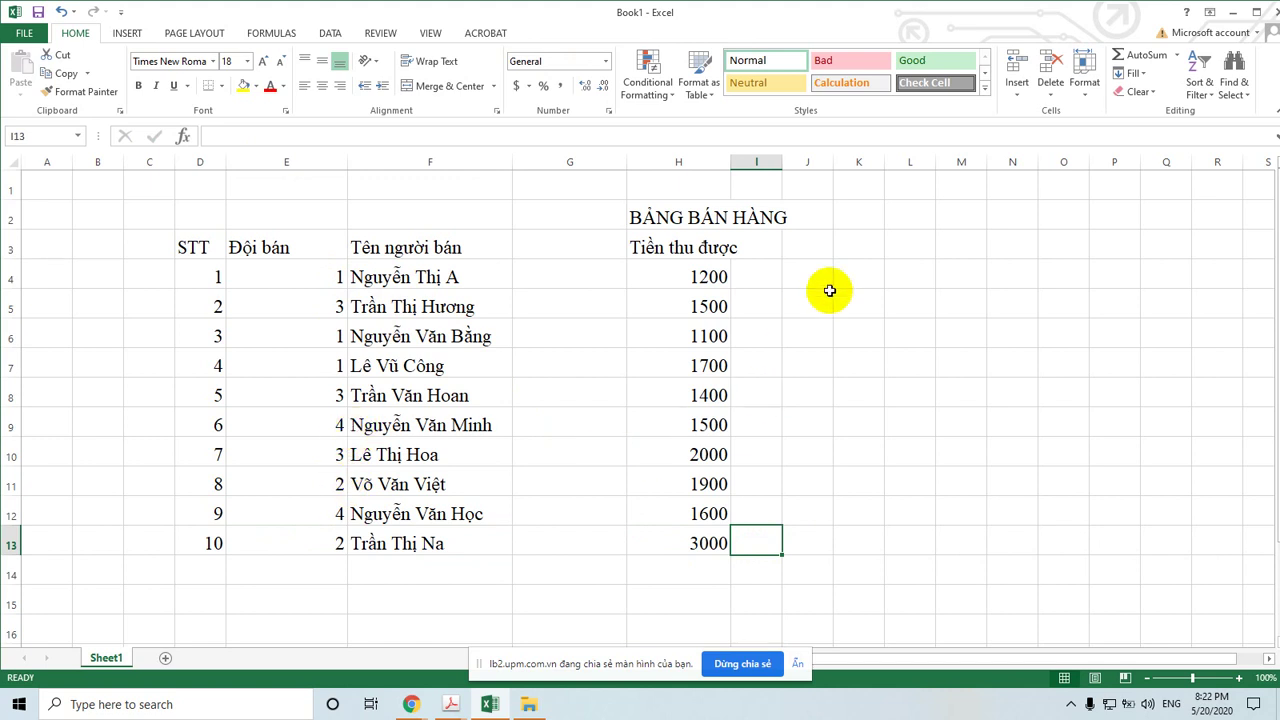
Type the header 'Đội Bán' into cell M3
{"action": "left_click", "coordinate": [913, 250]}
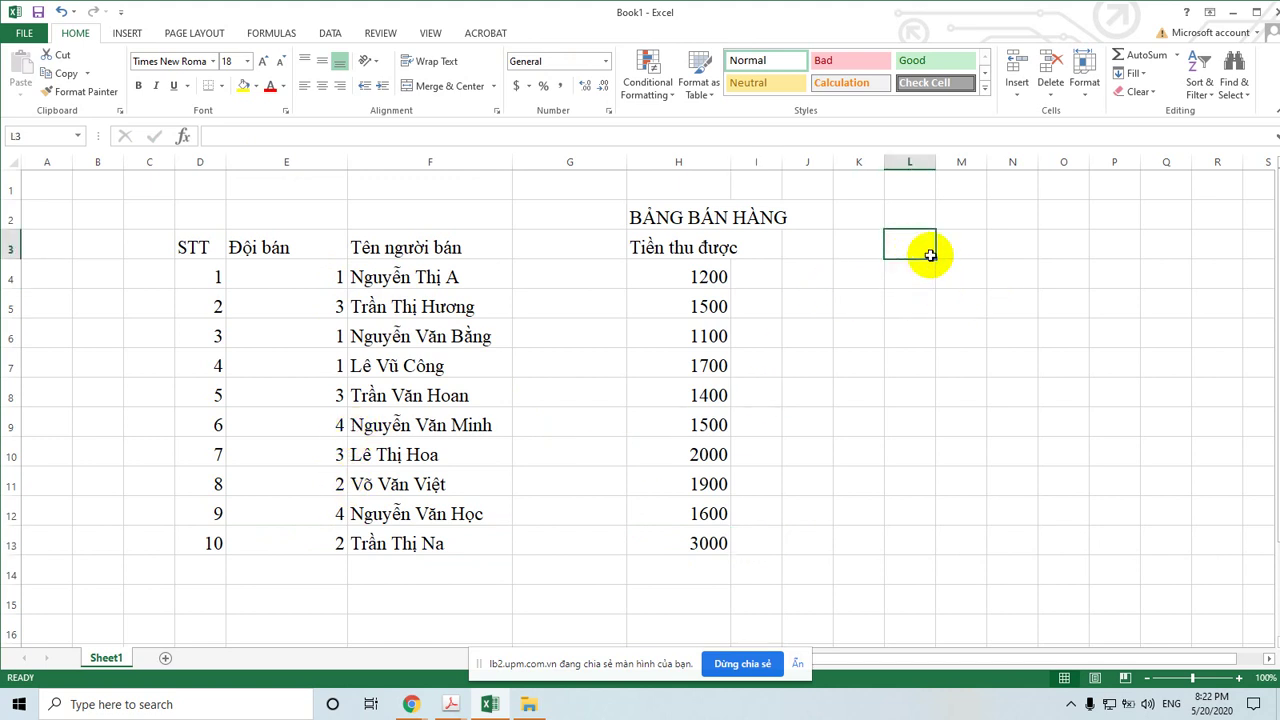
{"action": "left_click", "coordinate": [982, 250]}
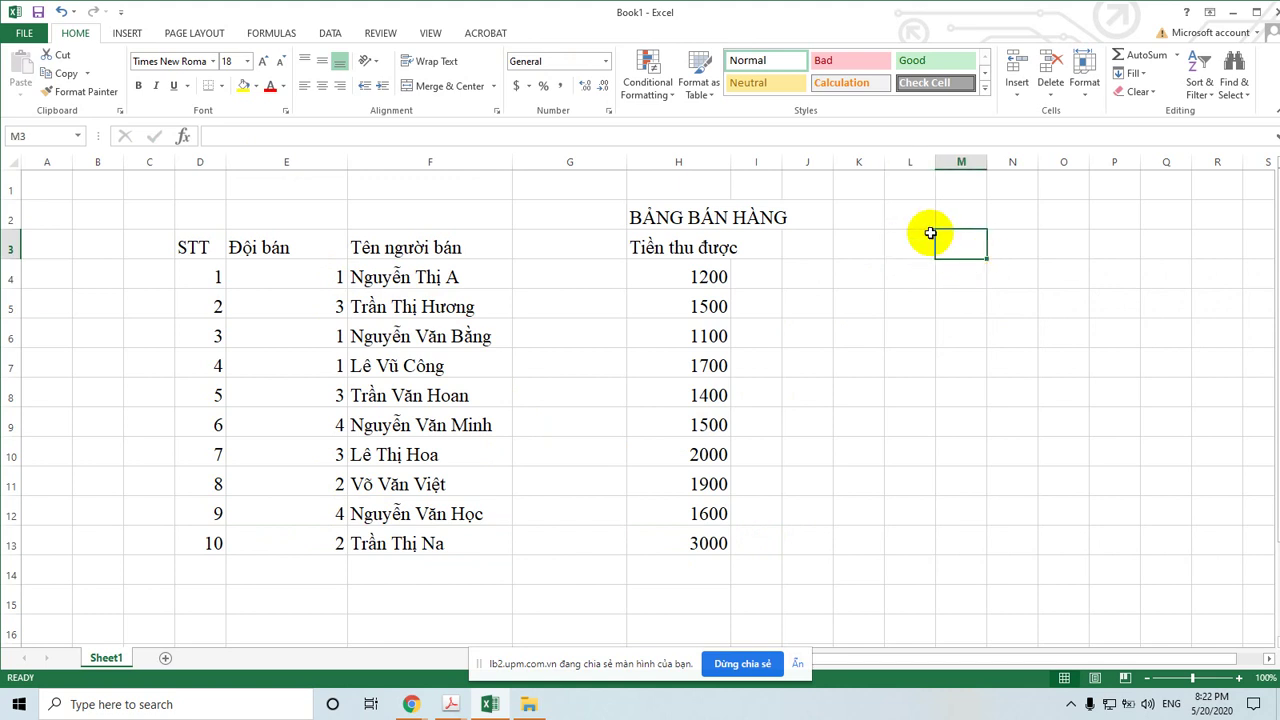
{"action": "type", "text": "Đôi"}
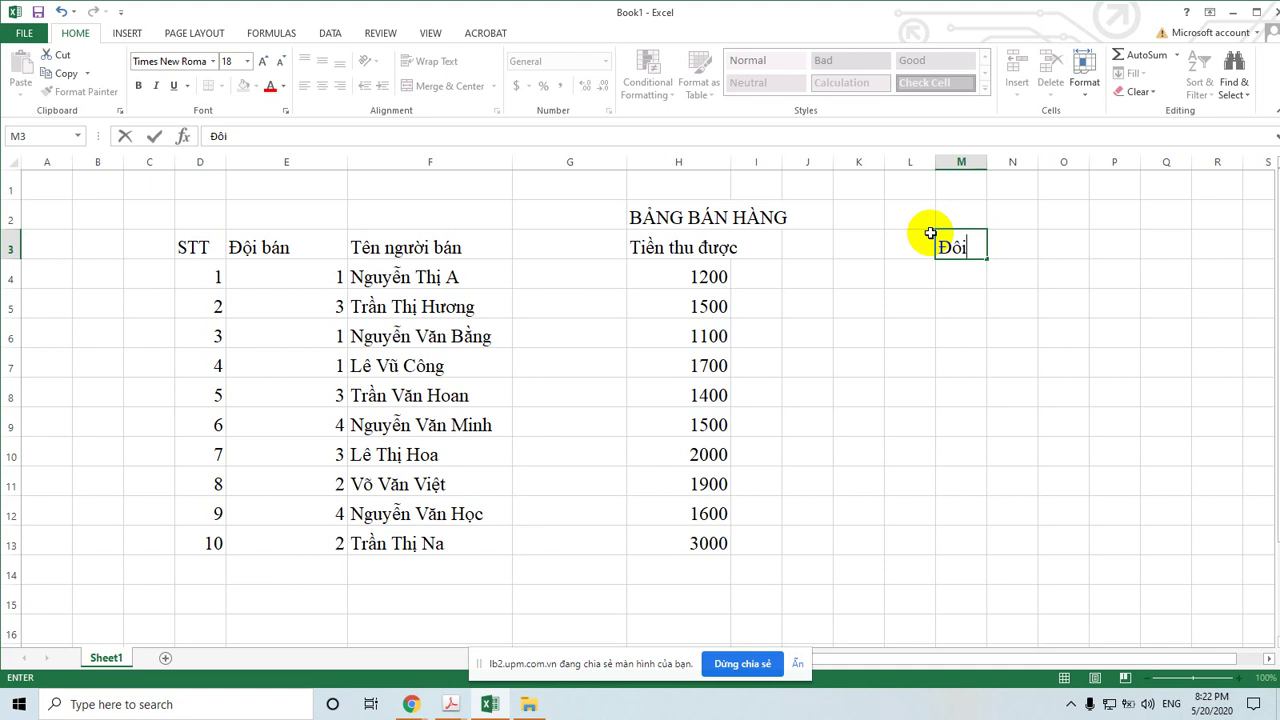
{"action": "type", "text": " Ban"}
{"action": "left_click", "coordinate": [1063, 250]}
Add the 'Tổng' header in O3 and resize column N
{"action": "left_click_drag", "start_coordinate": [1039, 162], "coordinate": [1088, 162]}
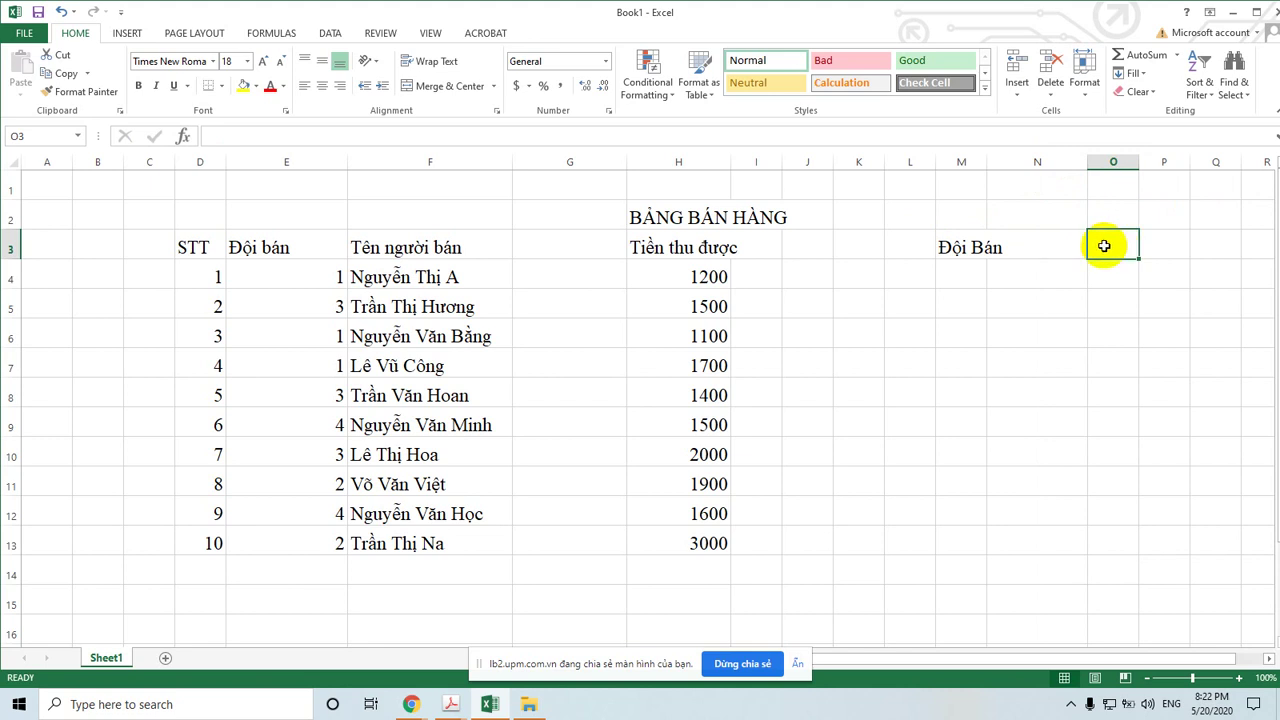
{"action": "type", "text": "Tổng"}
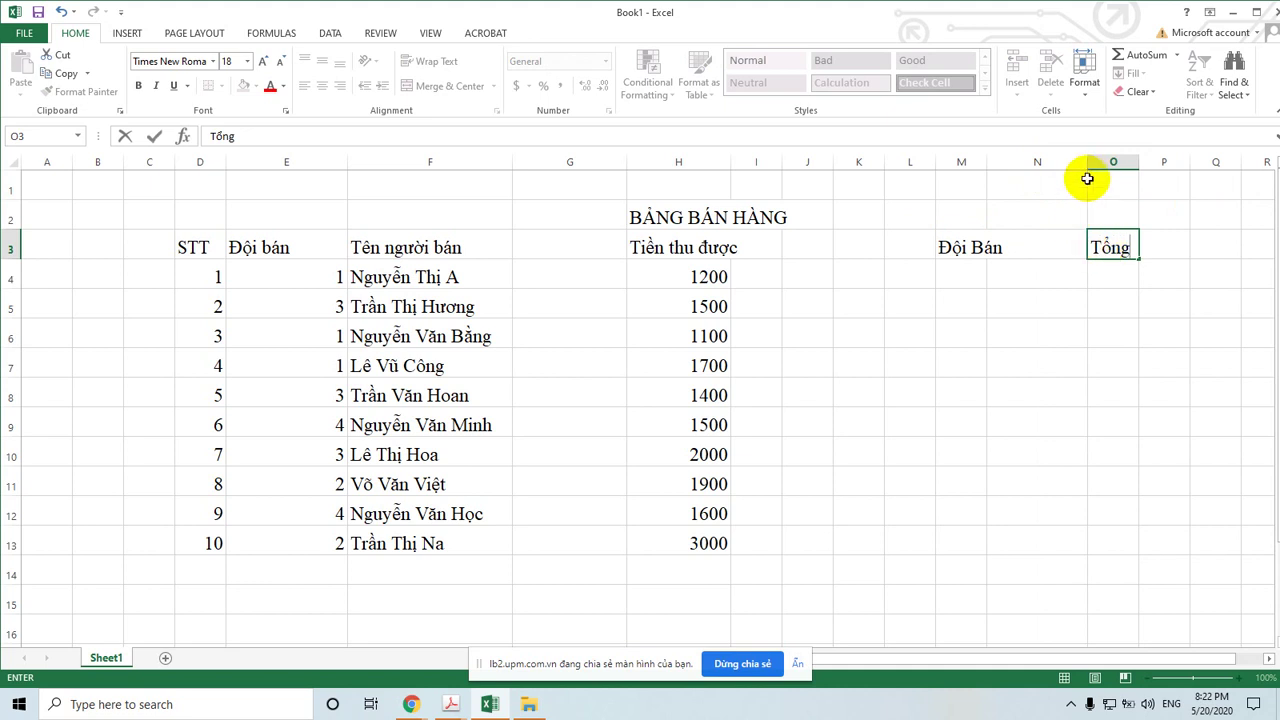
{"action": "left_click", "coordinate": [1092, 162]}
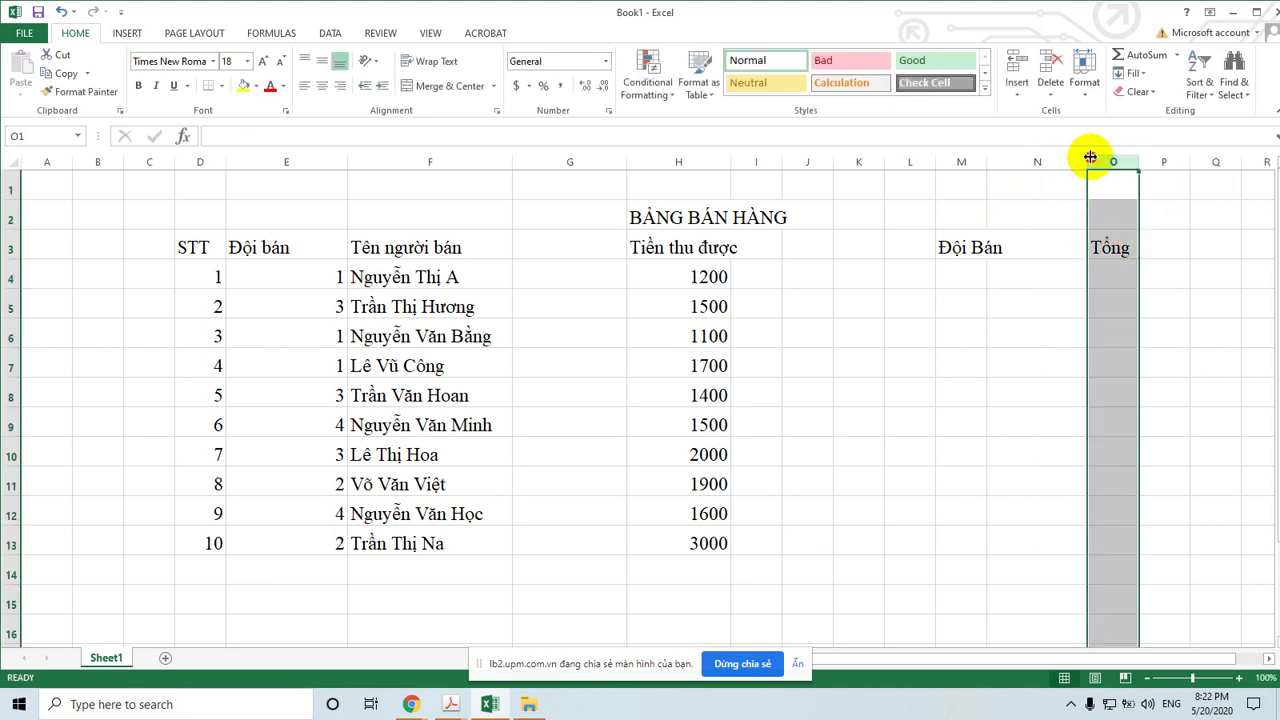
{"action": "left_click_drag", "start_coordinate": [1090, 157], "coordinate": [1008, 162]}
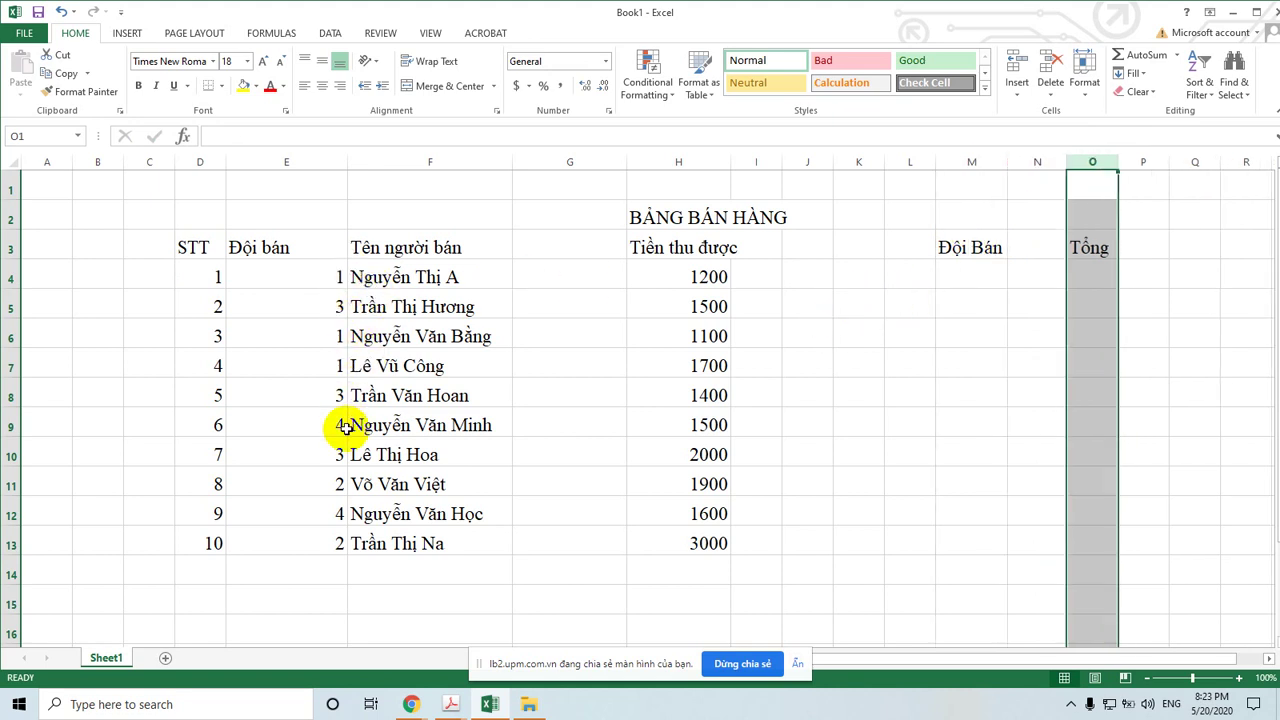
{"action": "left_click", "coordinate": [1085, 276]}
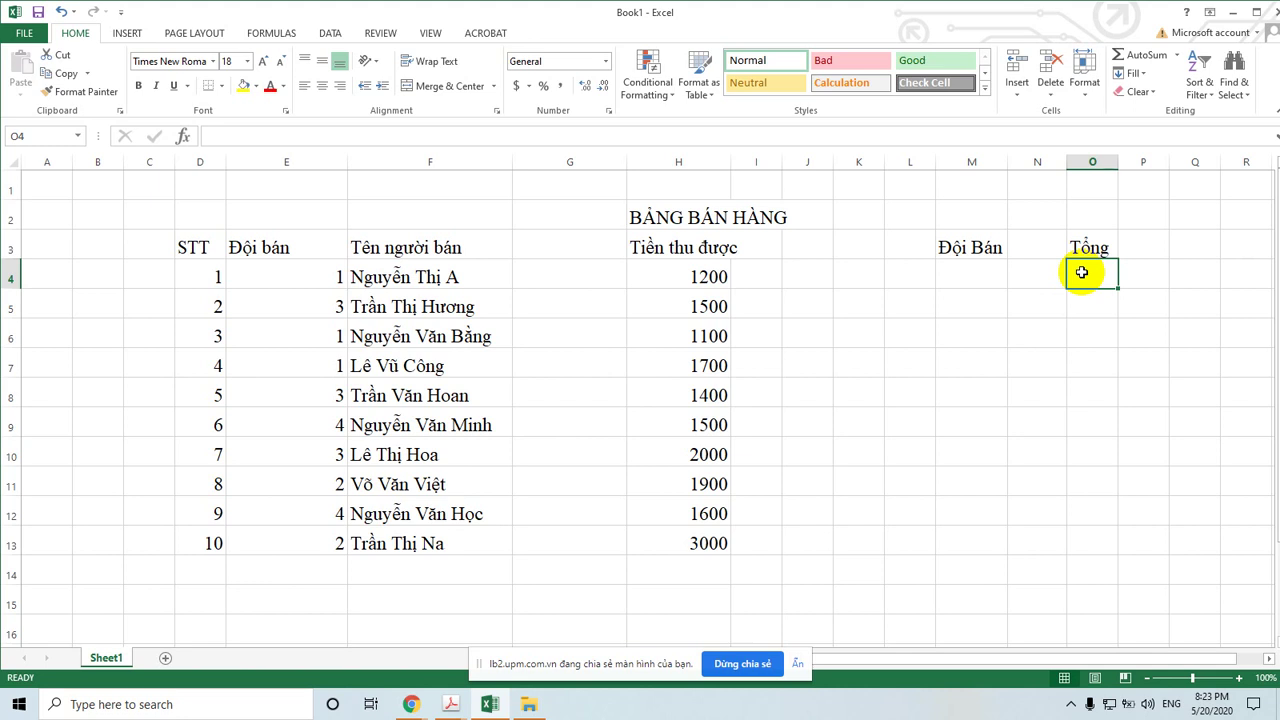
{"action": "left_click_drag", "start_coordinate": [1067, 162], "coordinate": [1049, 168]}
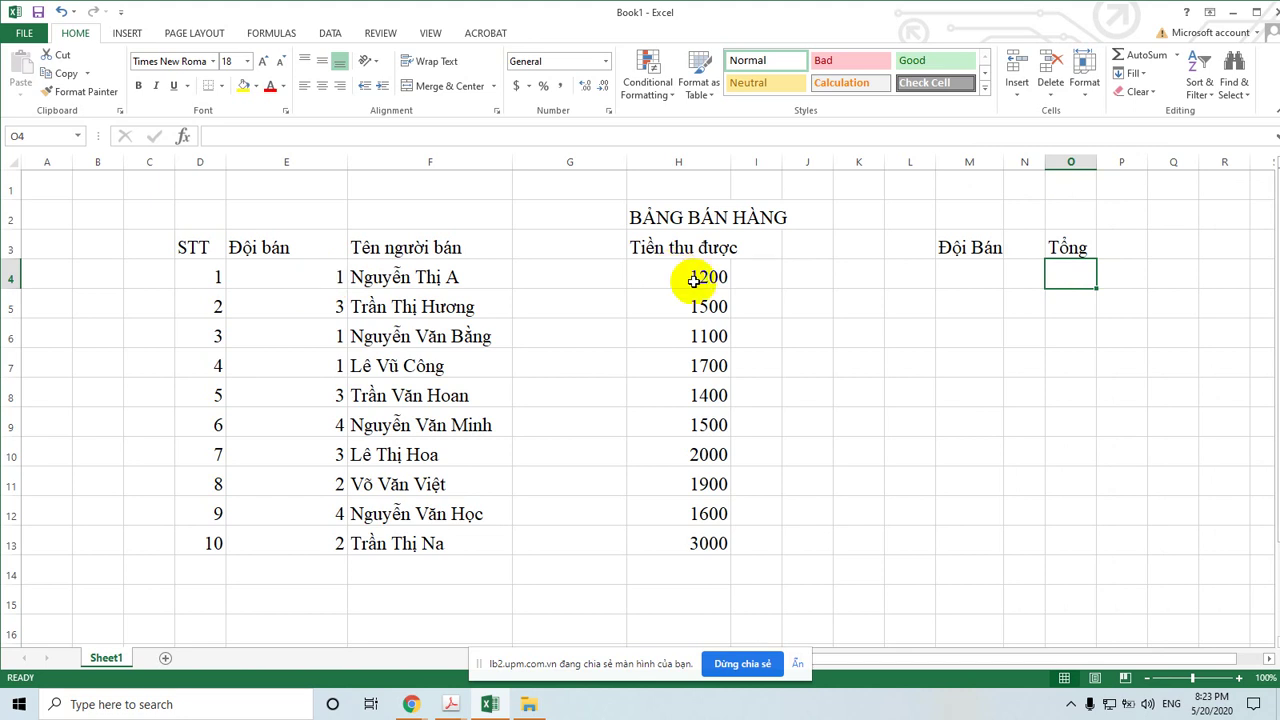
{"action": "left_click", "coordinate": [975, 277]}
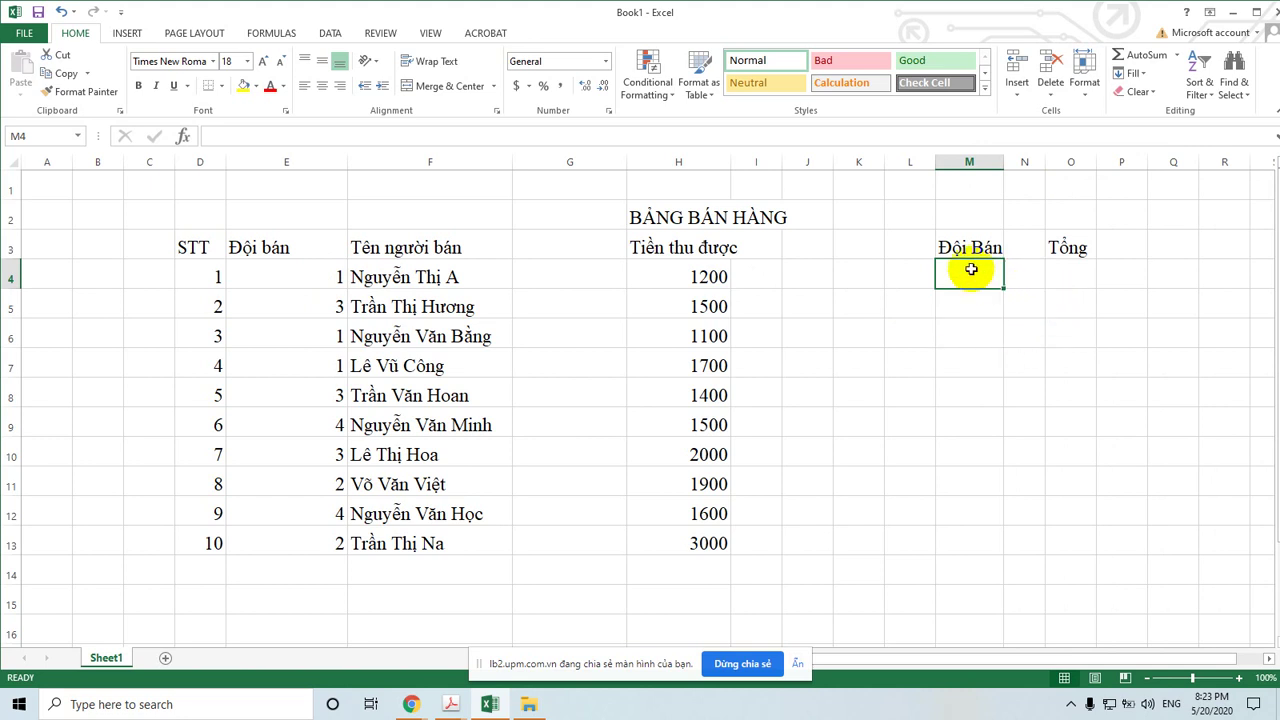
Enter team numbers 1, 2, 3 and 4 down cells M4 to M7
{"action": "type", "text": "1"}
{"action": "key", "text": "Return"}
{"action": "type", "text": "2"}
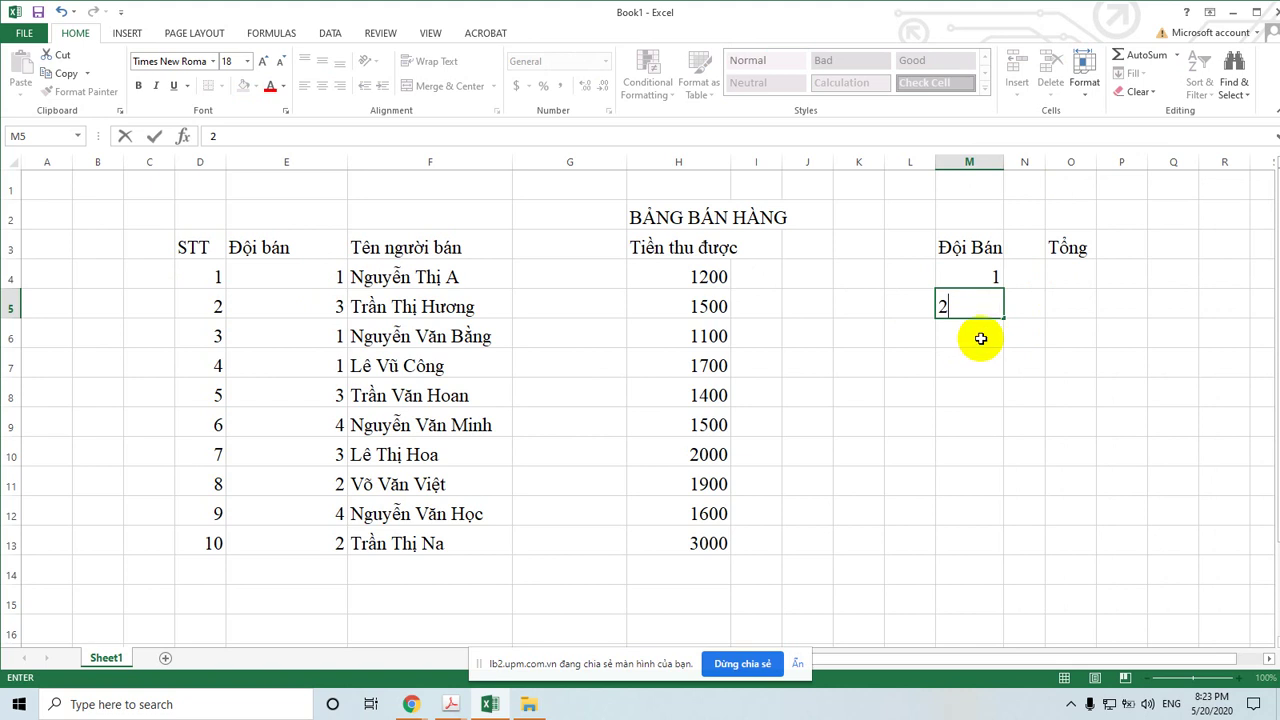
{"action": "key", "text": "Return"}
{"action": "type", "text": "3"}
{"action": "key", "text": "Return"}
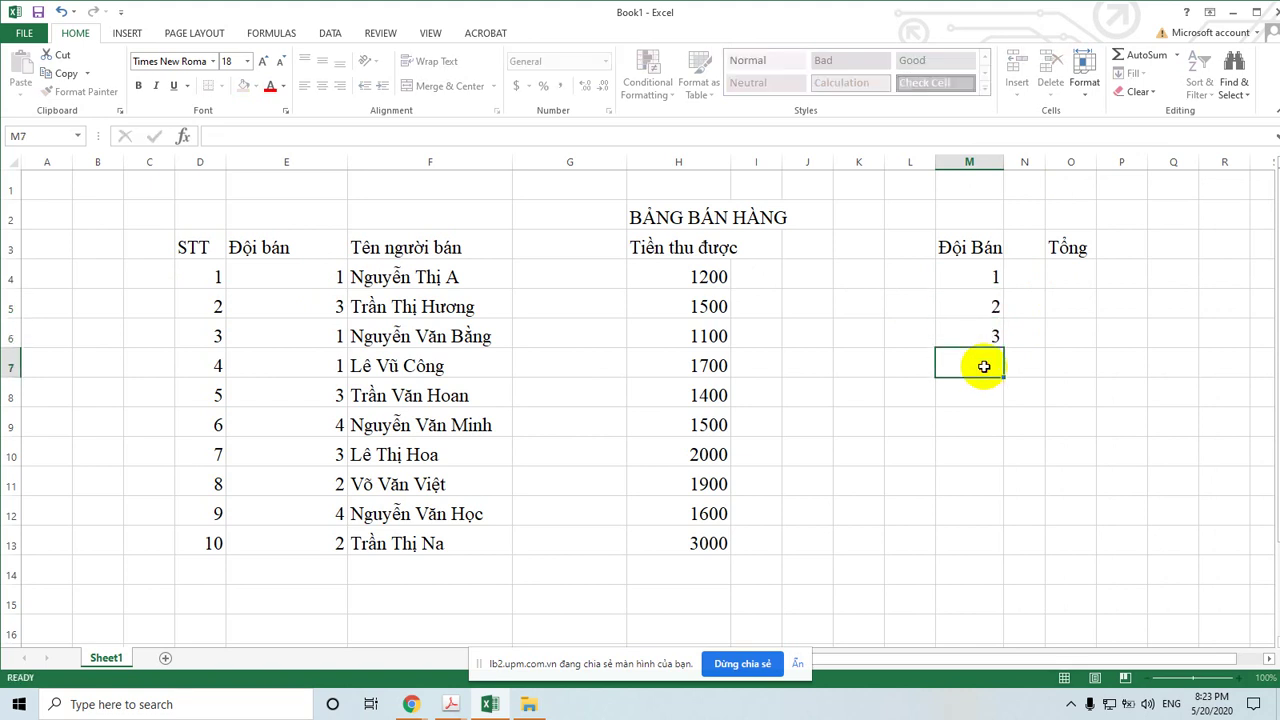
{"action": "type", "text": "4"}
{"action": "left_click", "coordinate": [1070, 277]}
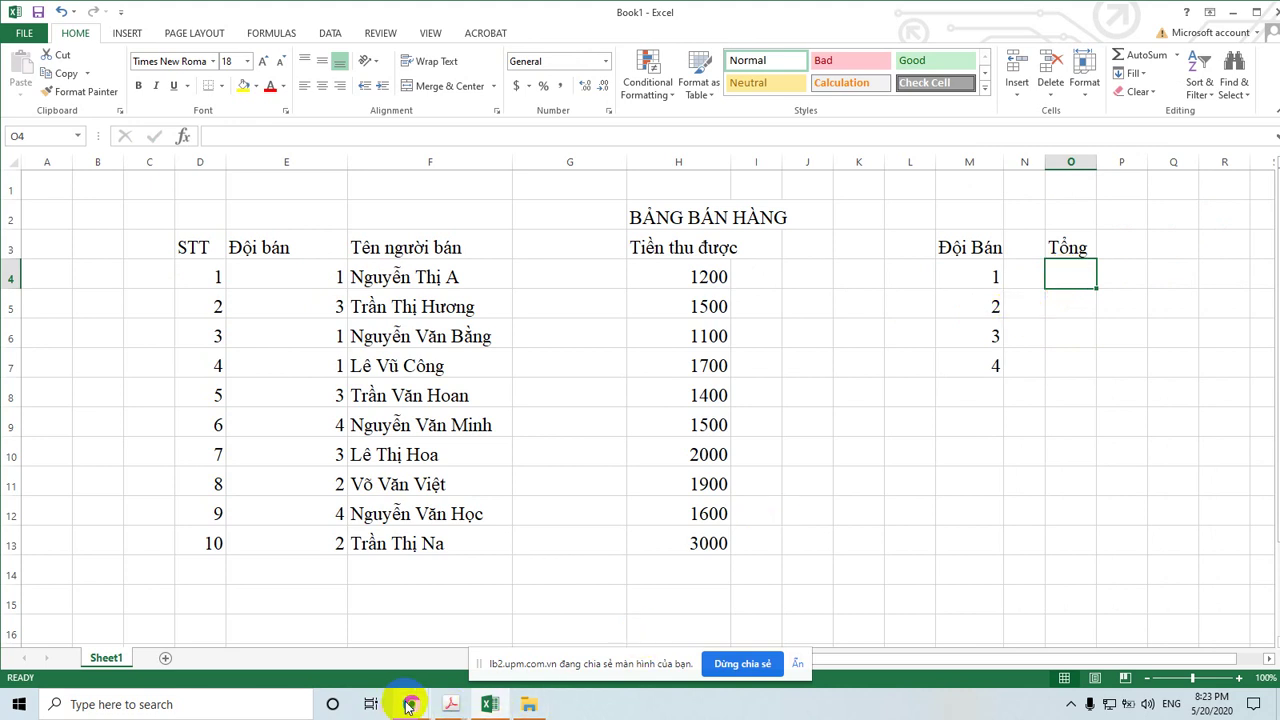
Post 'Cả Lớp nghe được không?' in the BigBlueButton class chat, then return to Excel
{"action": "mouse_move", "coordinate": [410, 706]}
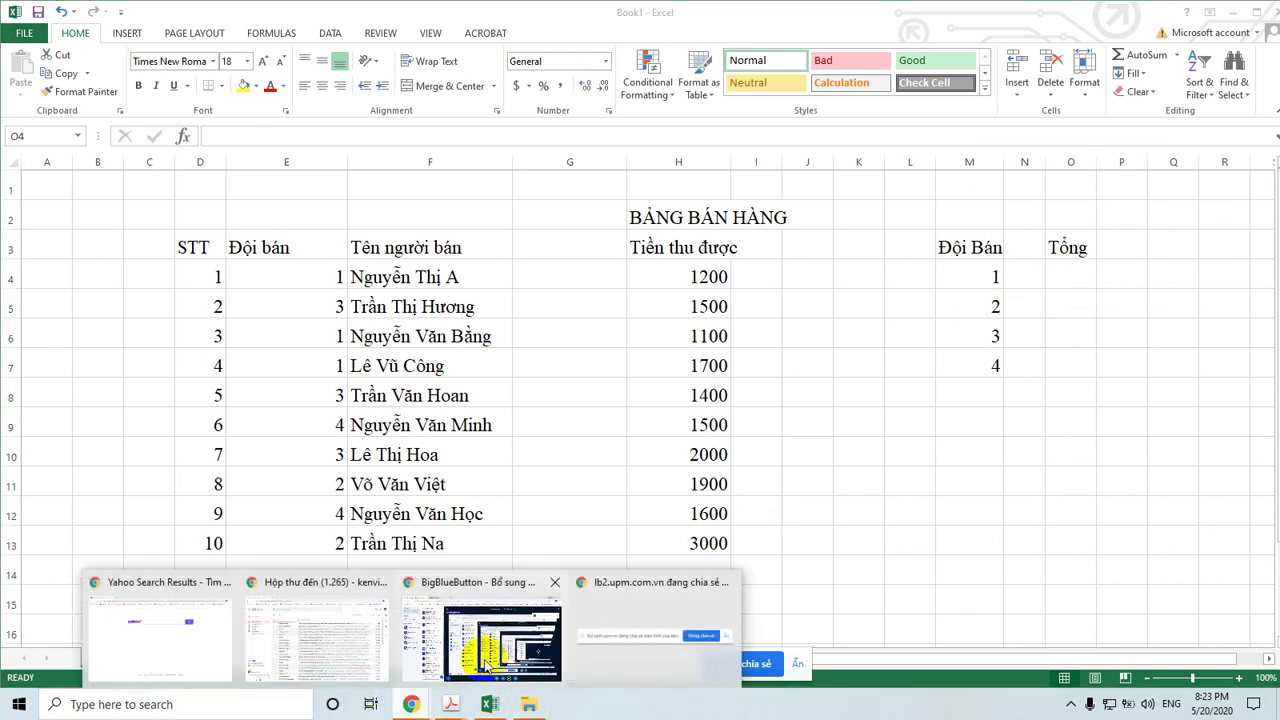
{"action": "mouse_move", "coordinate": [505, 660]}
{"action": "left_click", "coordinate": [237, 645]}
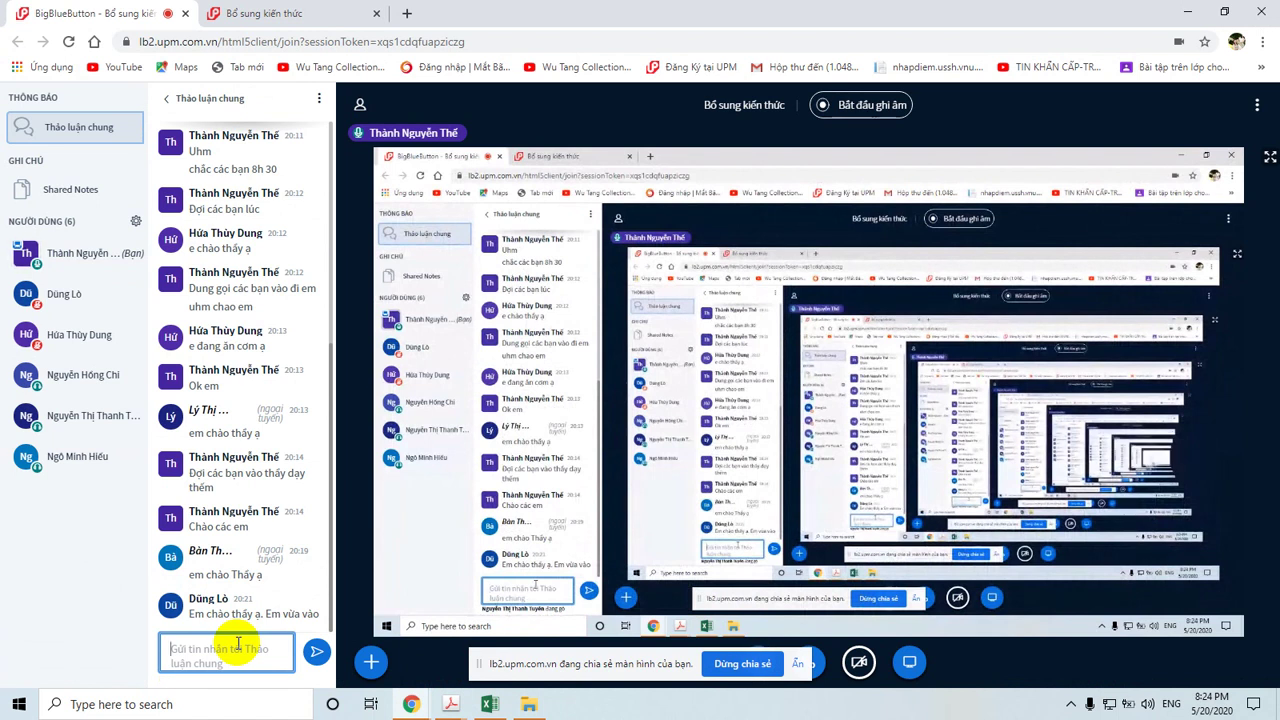
{"action": "type", "text": "NghCà"}
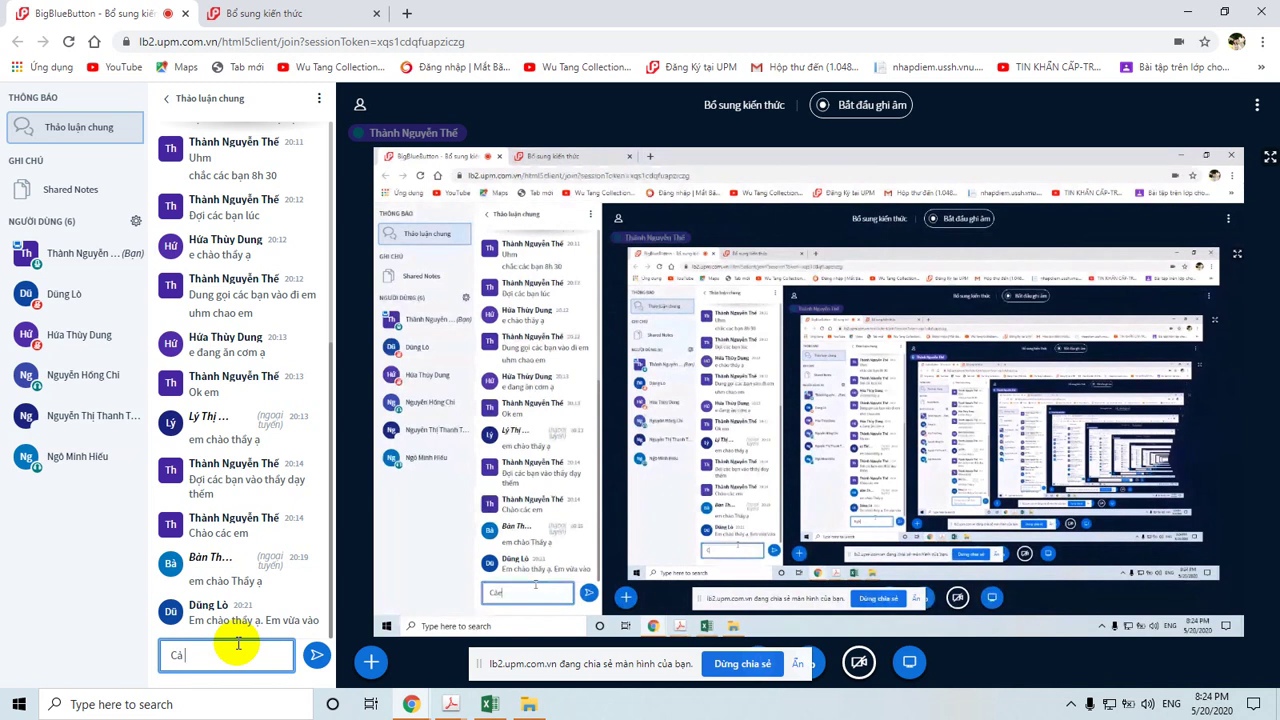
{"action": "type", "text": "ớp"}
{"action": "type", "text": " nghe "}
{"action": "type", "text": "đủợc"}
{"action": "type", "text": " khôn"}
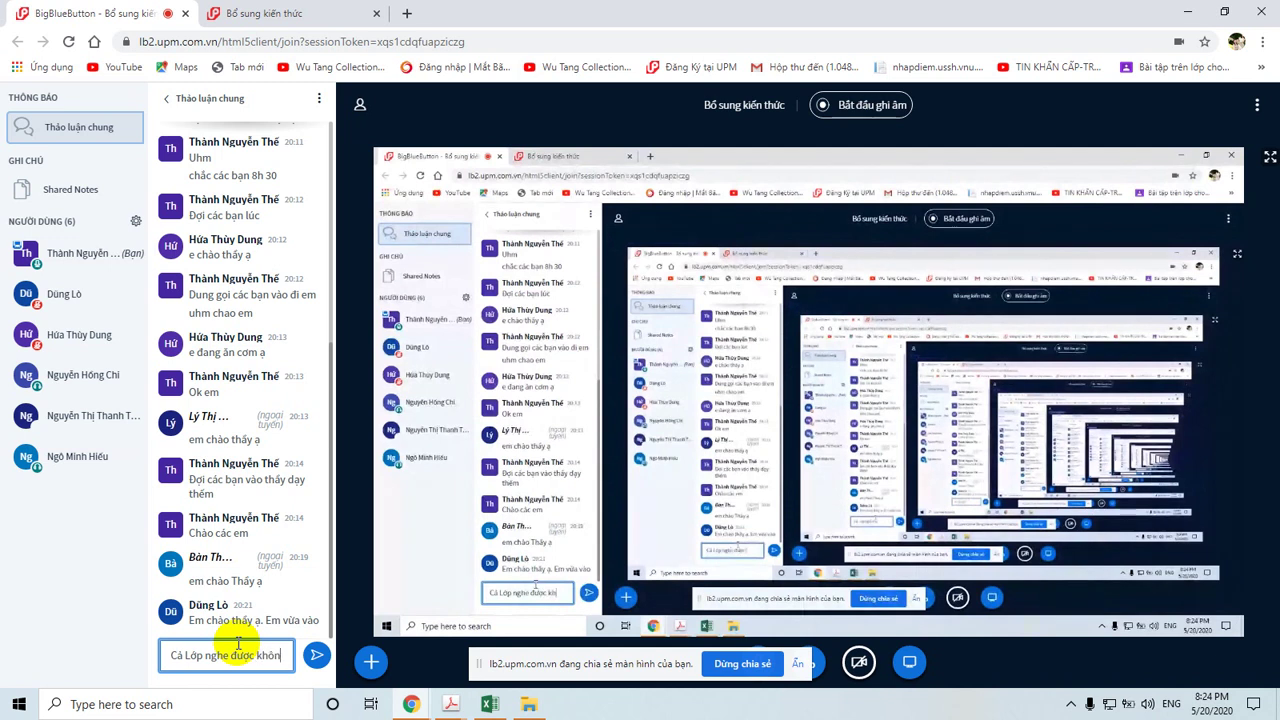
{"action": "type", "text": "g?"}
{"action": "key", "text": "Return"}
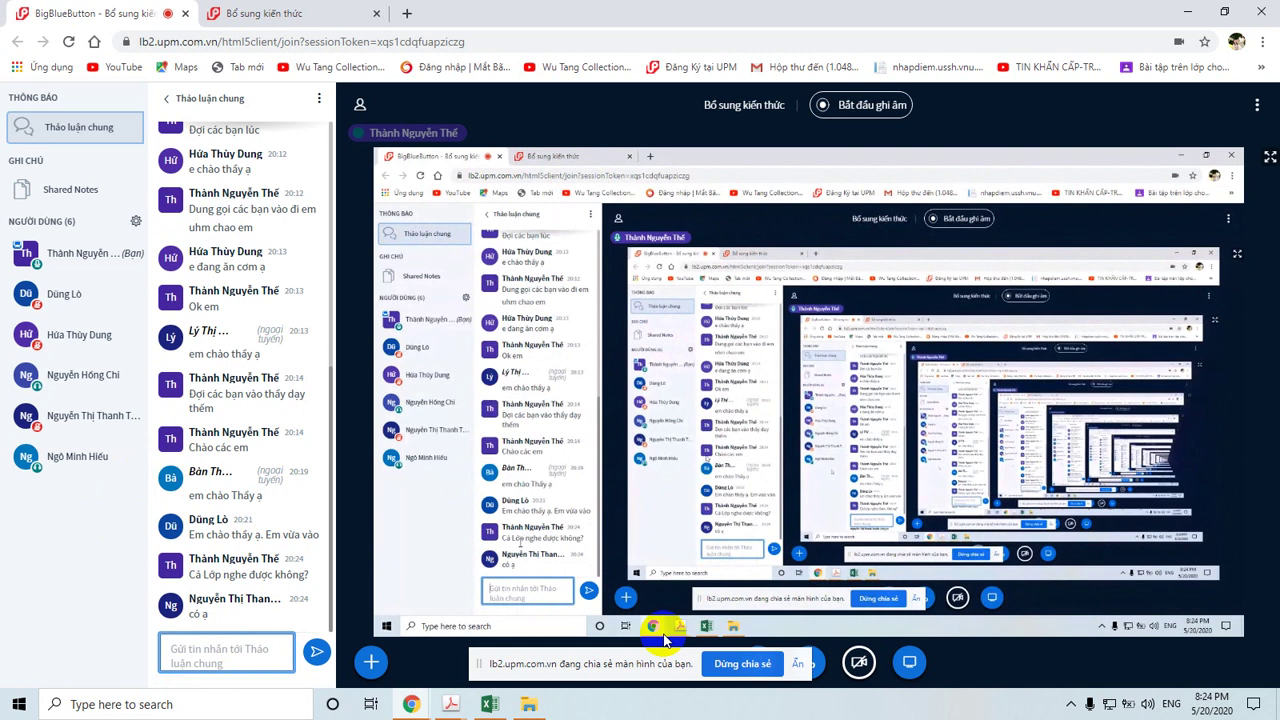
{"action": "left_click", "coordinate": [490, 704]}
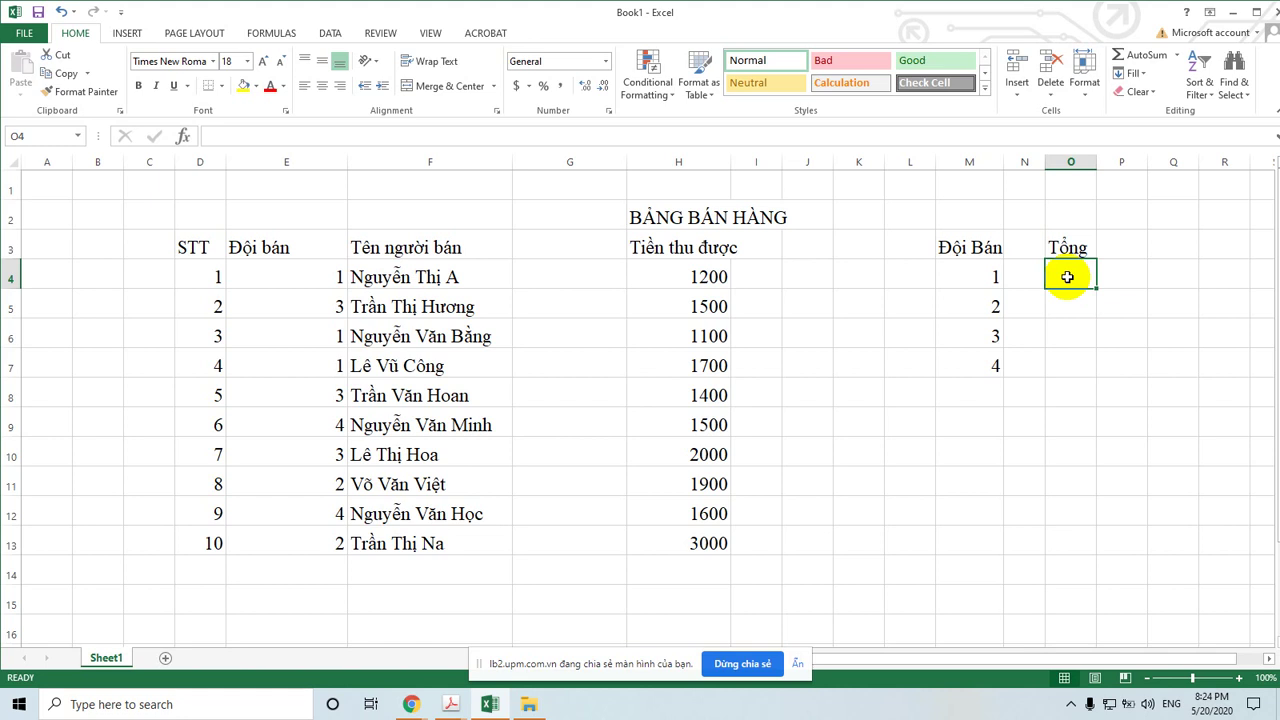
Begin the formula =SUMIF( in cell O4, fixing the SUMIFF typo
{"action": "type", "text": "="}
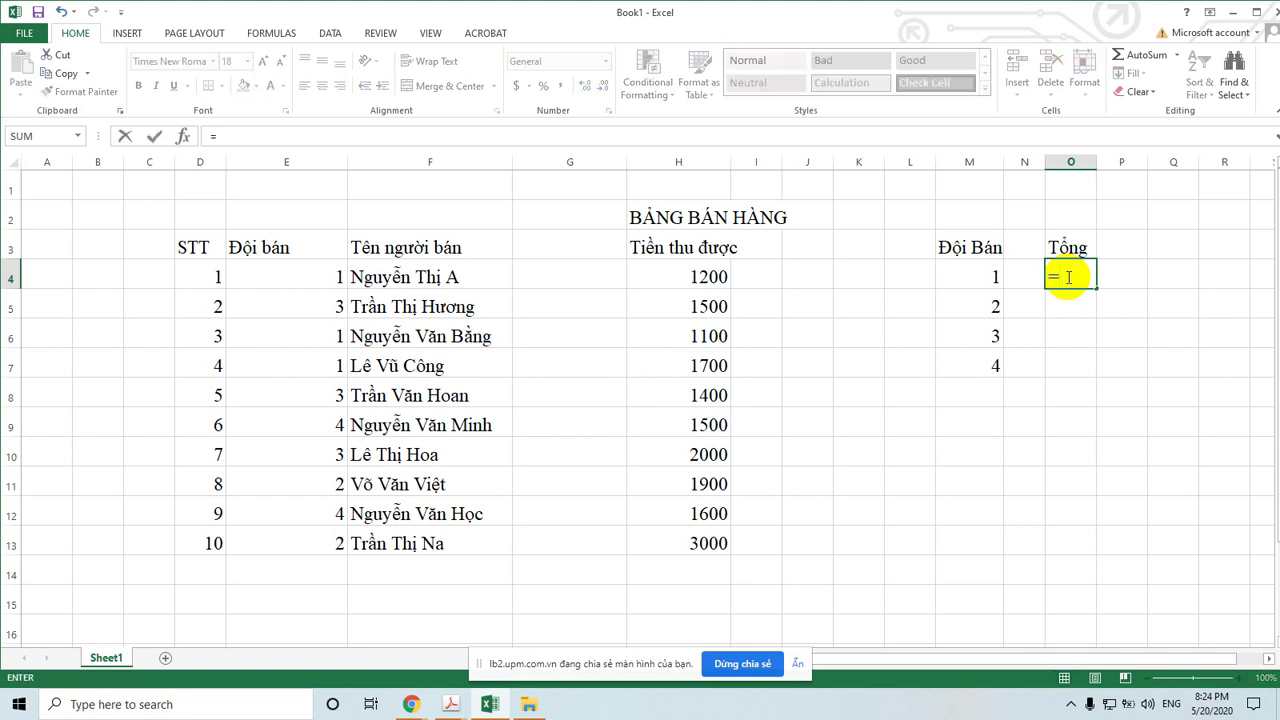
{"action": "type", "text": "SUM"}
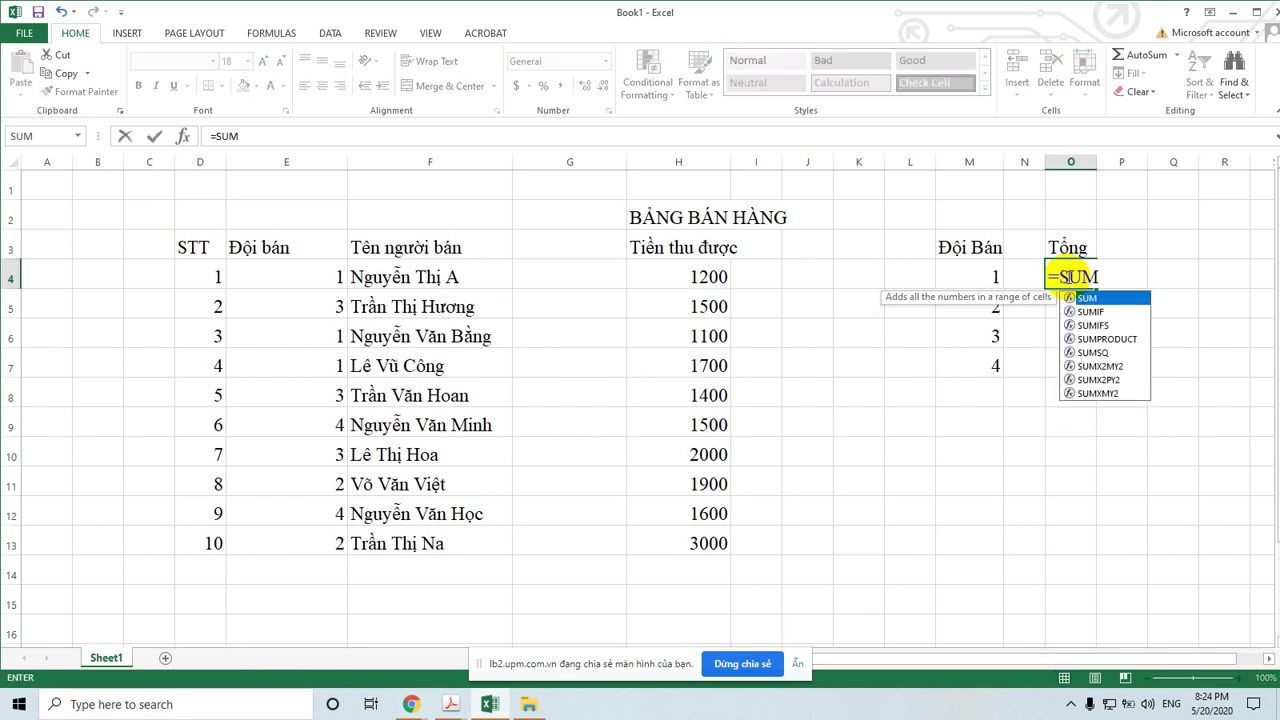
{"action": "type", "text": "IFF"}
{"action": "key", "text": "BackSpace"}
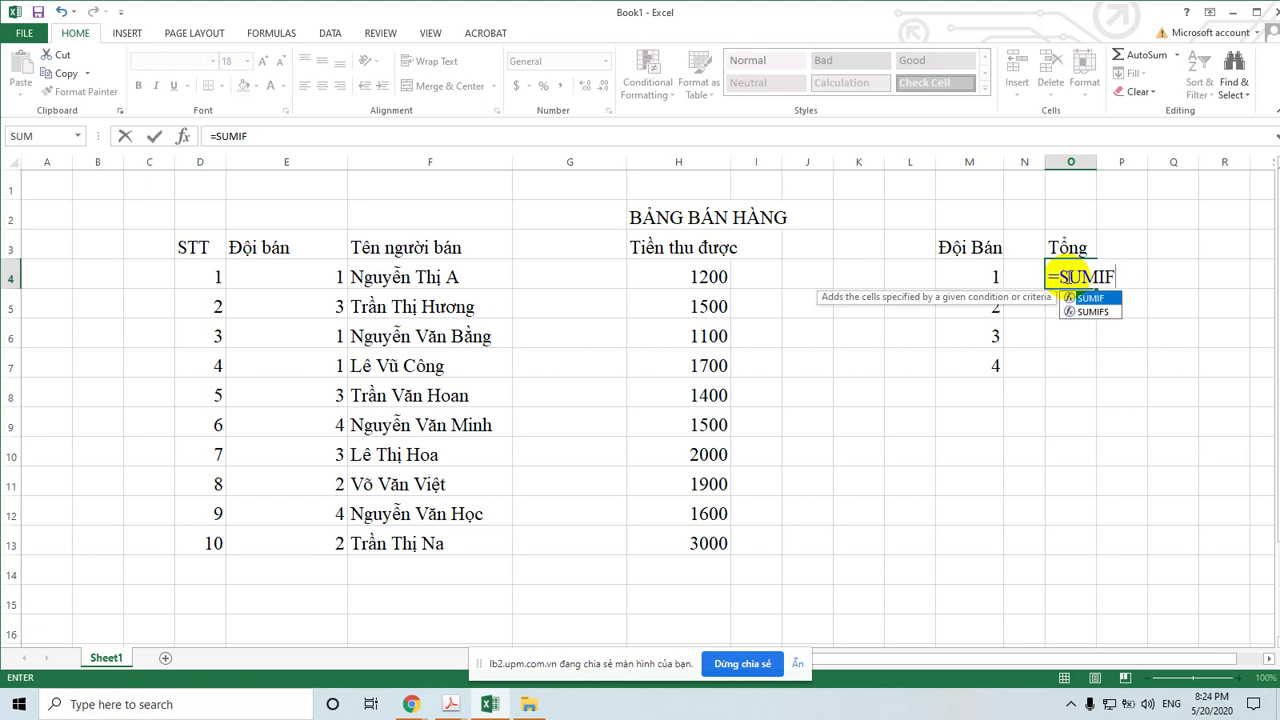
{"action": "type", "text": "("}
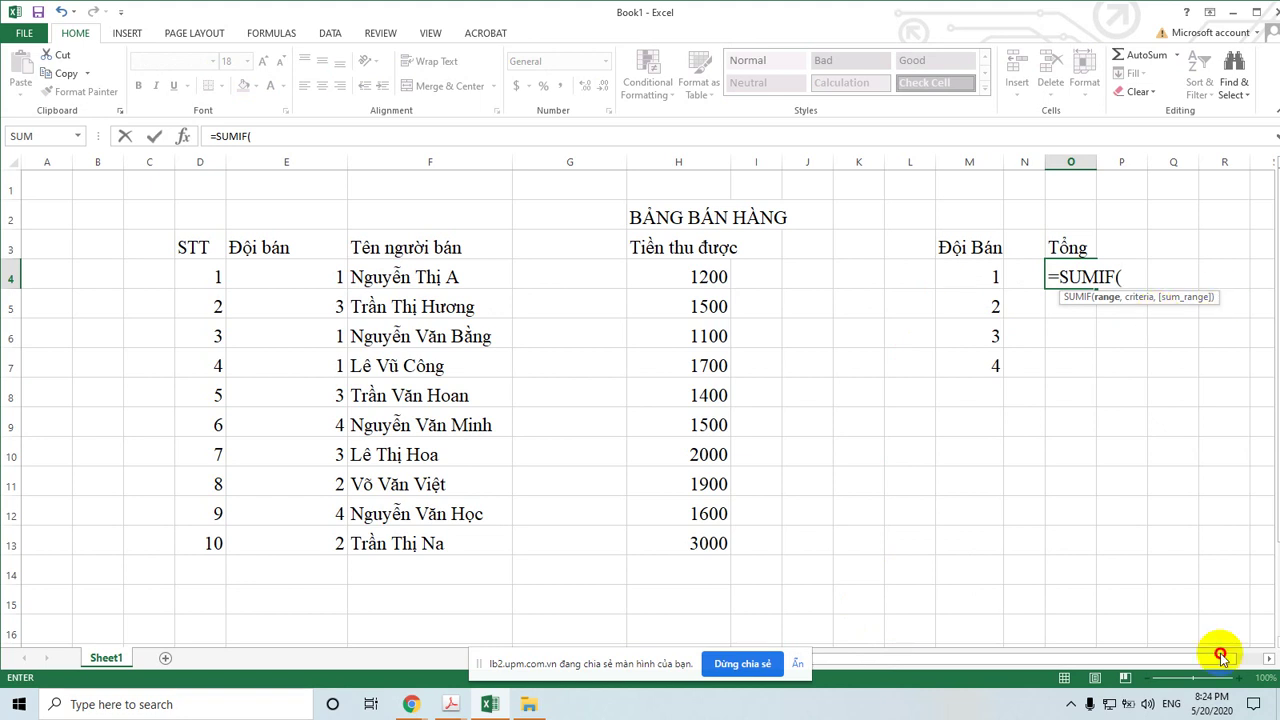
{"action": "left_click", "coordinate": [1141, 279]}
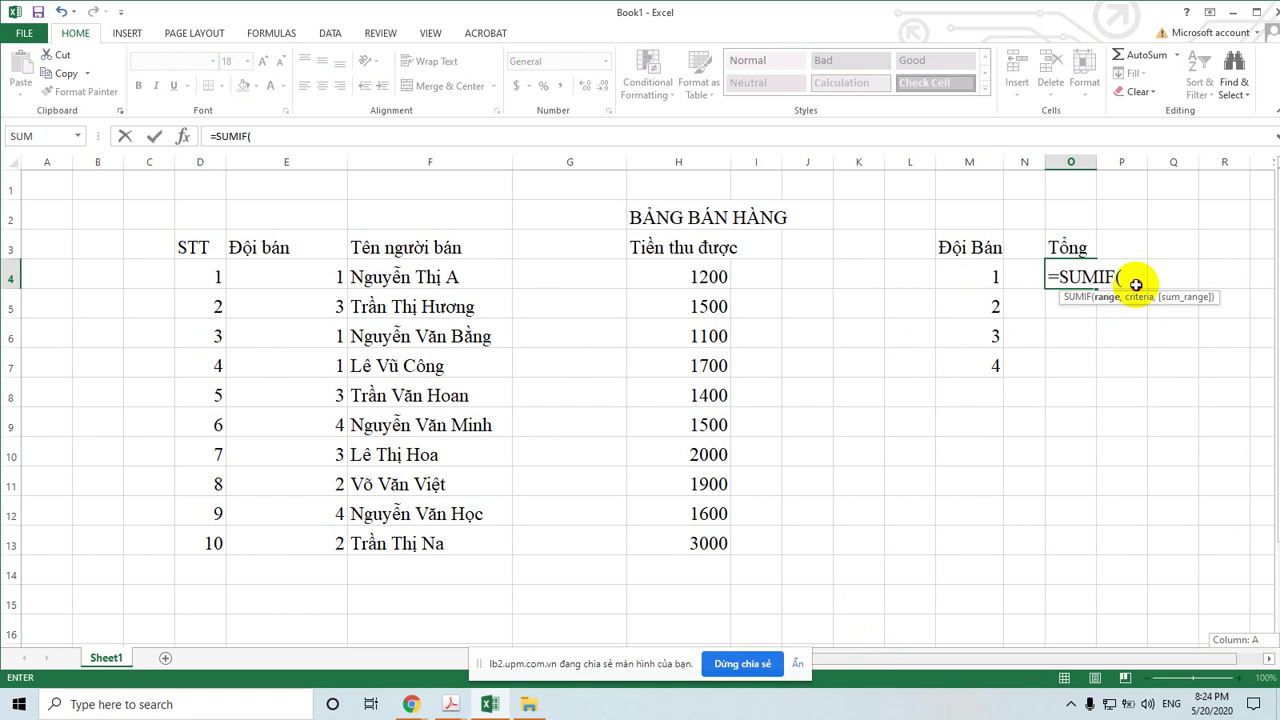
{"action": "scroll", "coordinate": [1019, 282], "scroll_direction": "right", "scroll_amount": 1}
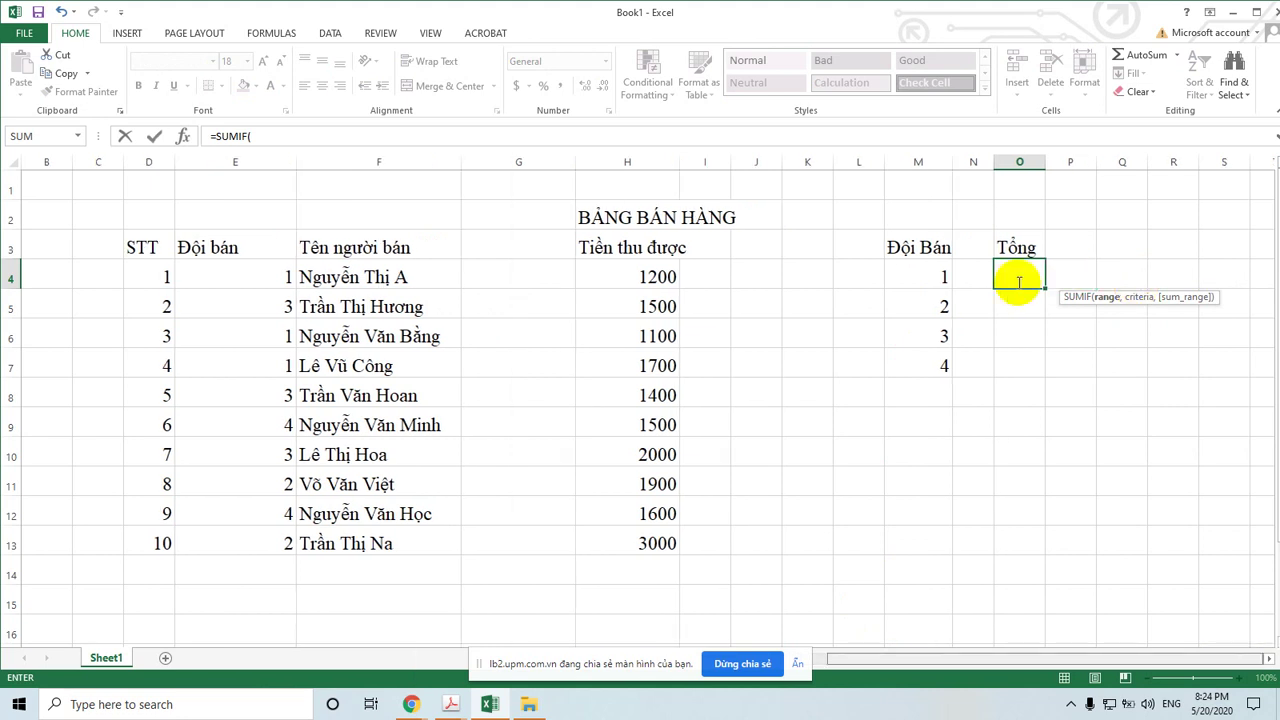
Replace the R4 reference with $D$4:$D$13 as O4's SUMIF range and start the criteria with M4
{"action": "scroll", "coordinate": [1019, 282], "scroll_direction": "right", "scroll_amount": 1}
{"action": "key", "text": "Right"}
{"action": "key", "text": "Right"}
{"action": "key", "text": "Right"}
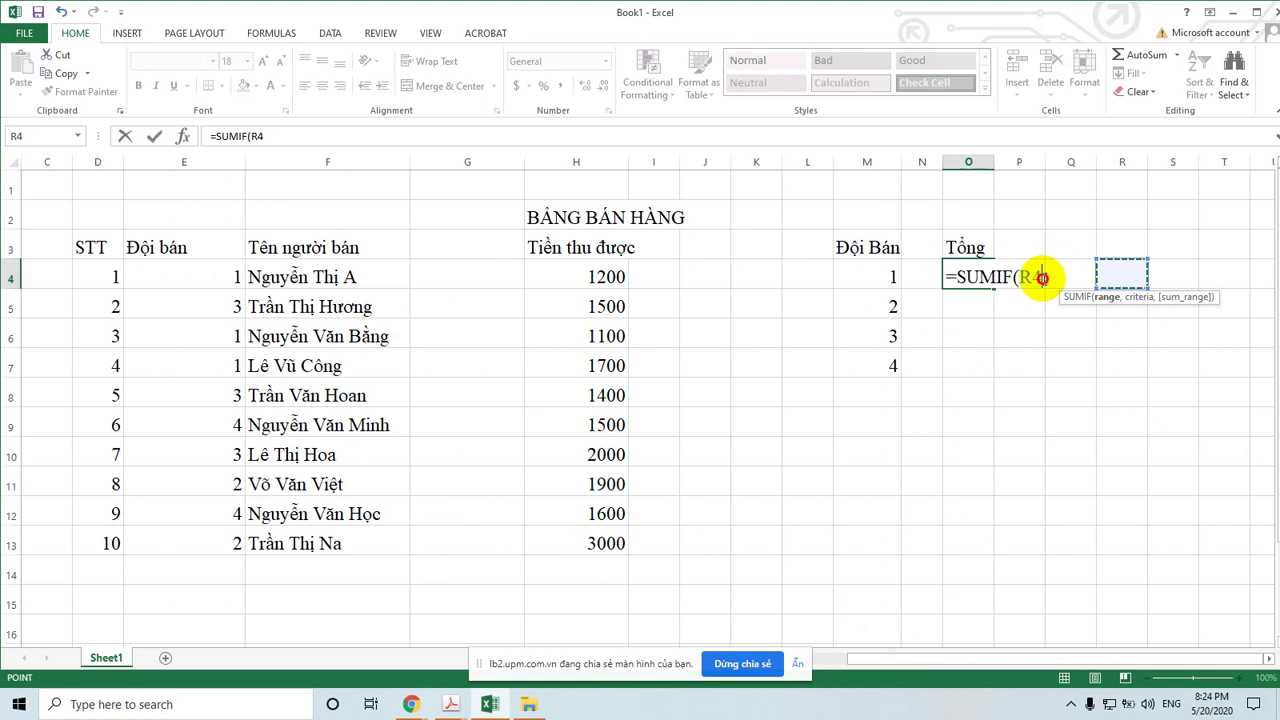
{"action": "left_click", "coordinate": [1041, 279]}
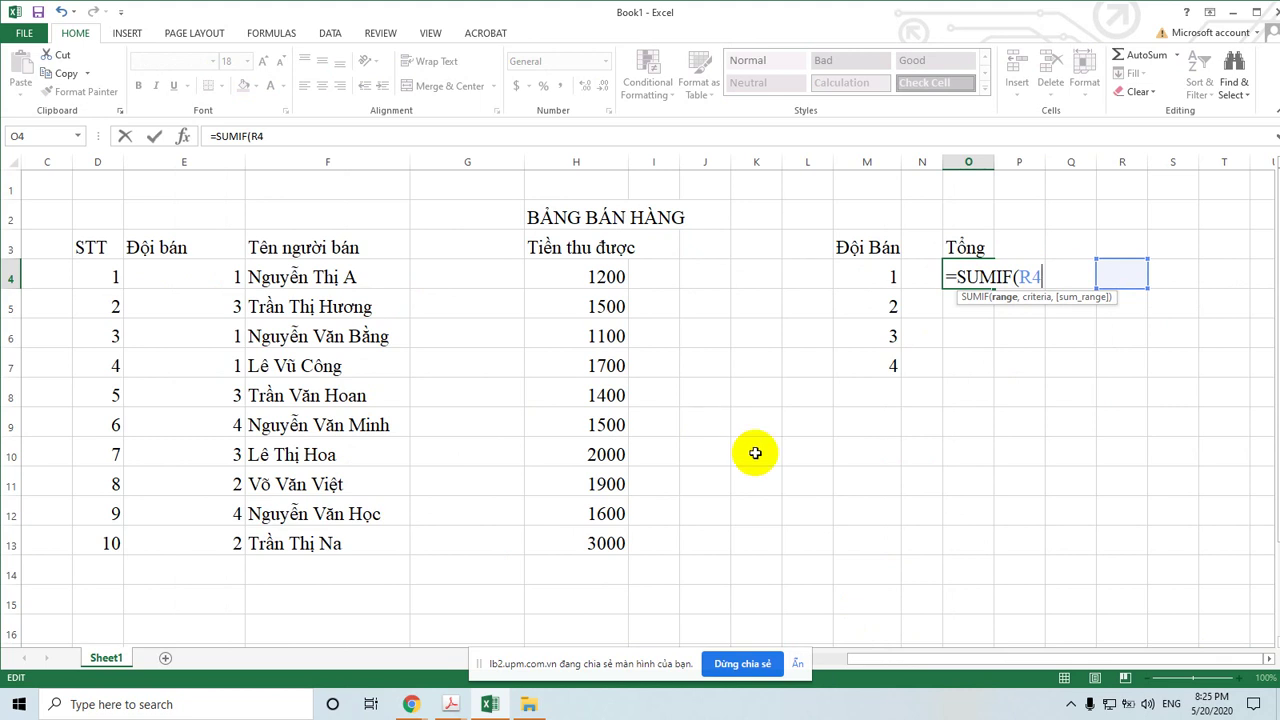
{"action": "key", "text": "BackSpace"}
{"action": "key", "text": "BackSpace"}
{"action": "type", "text": "D4"}
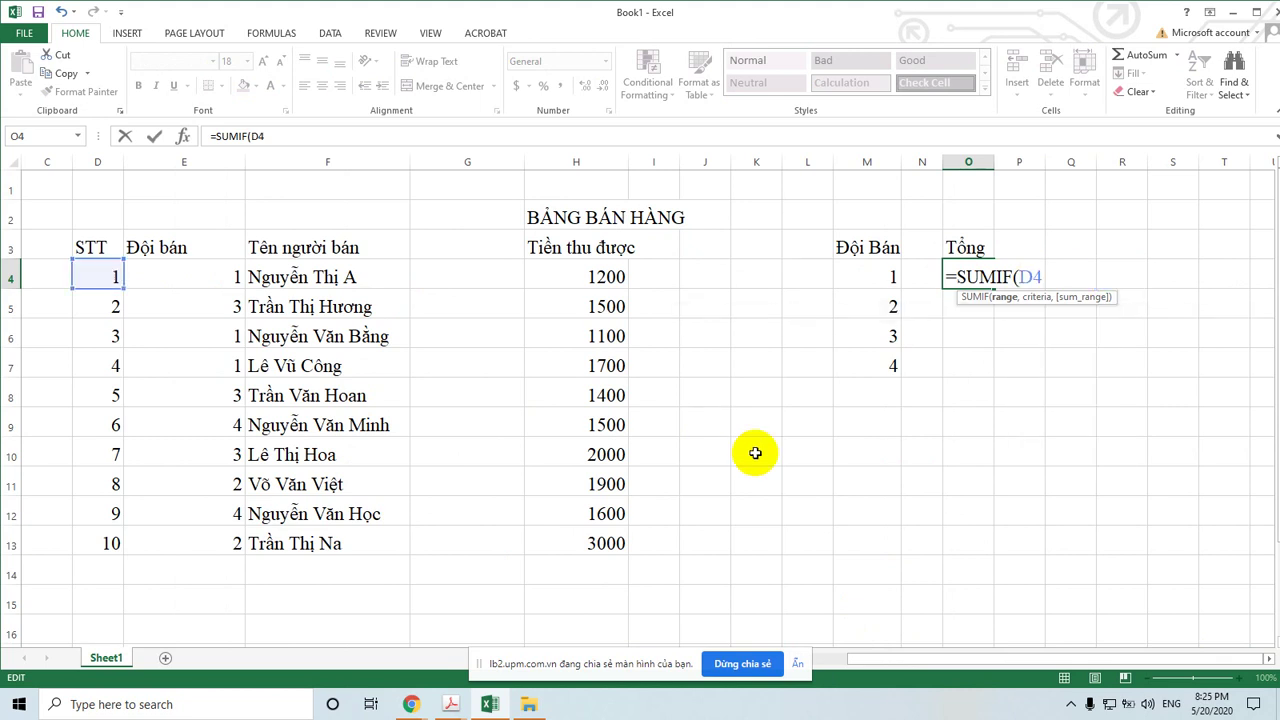
{"action": "key", "text": "BackSpace"}
{"action": "key", "text": "BackSpace"}
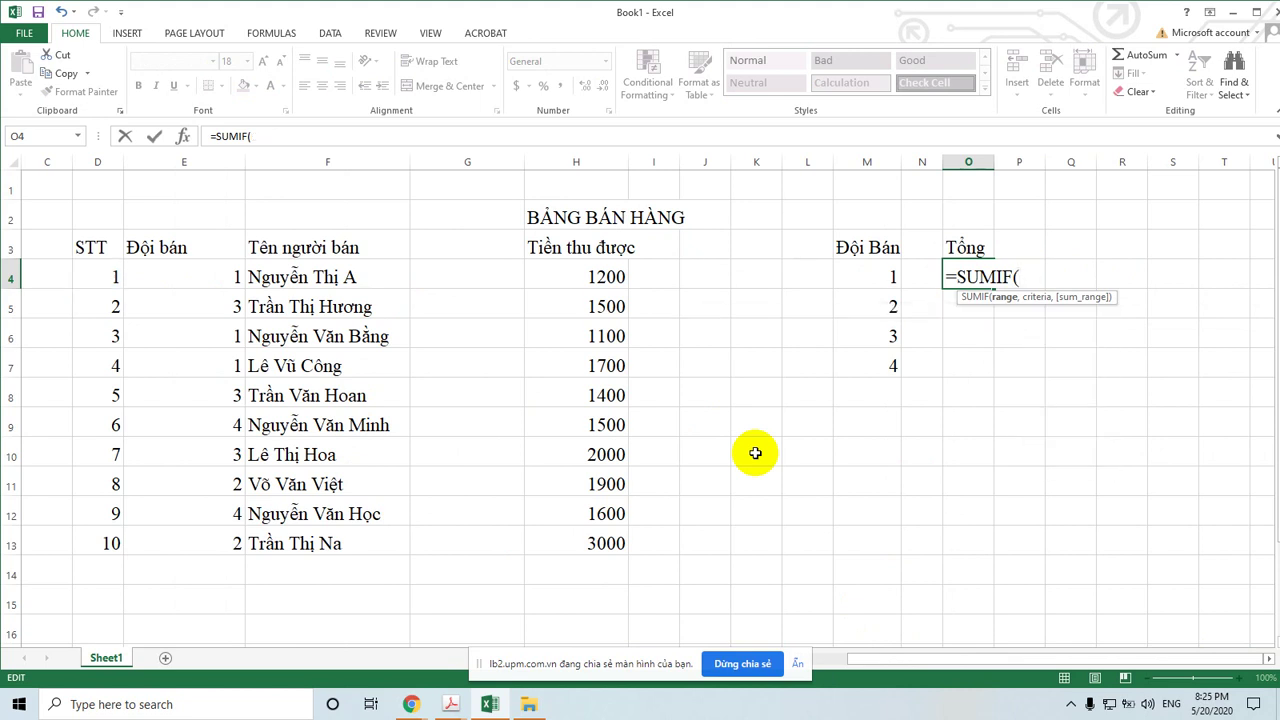
{"action": "type", "text": "$D"}
{"action": "type", "text": "$"}
{"action": "type", "text": "4"}
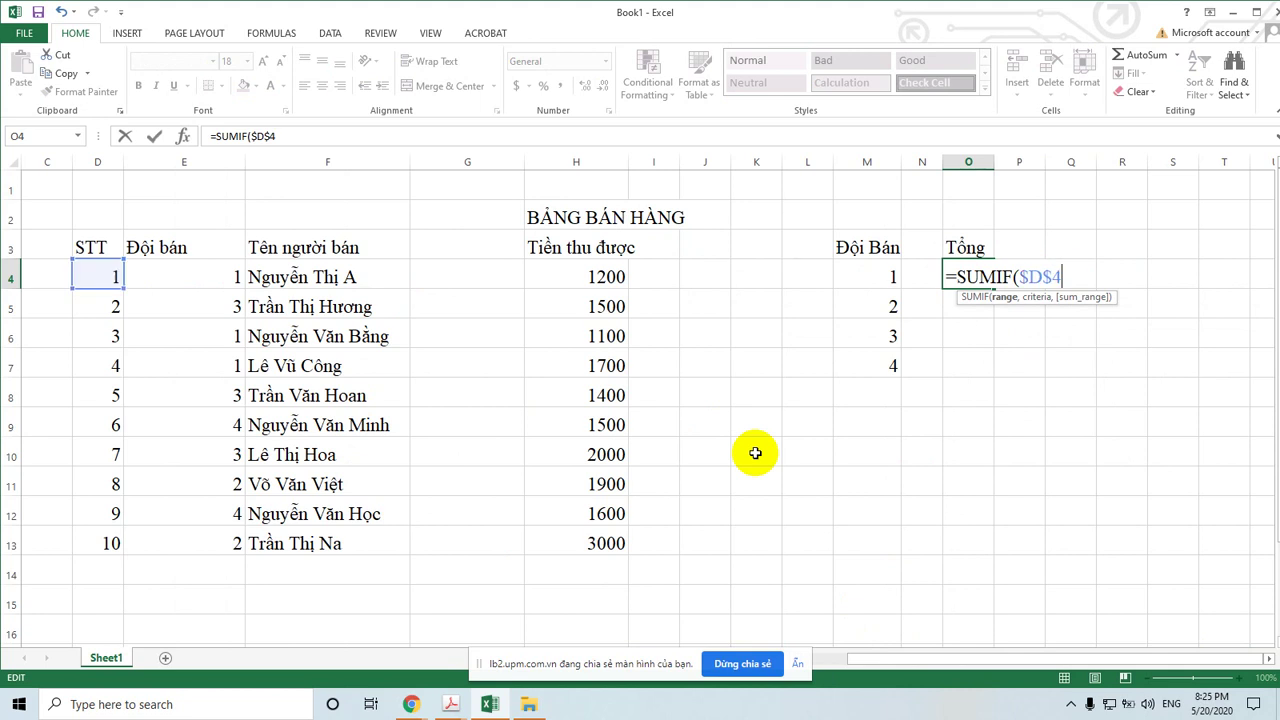
{"action": "type", "text": ":$"}
{"action": "type", "text": "D"}
{"action": "type", "text": "$13"}
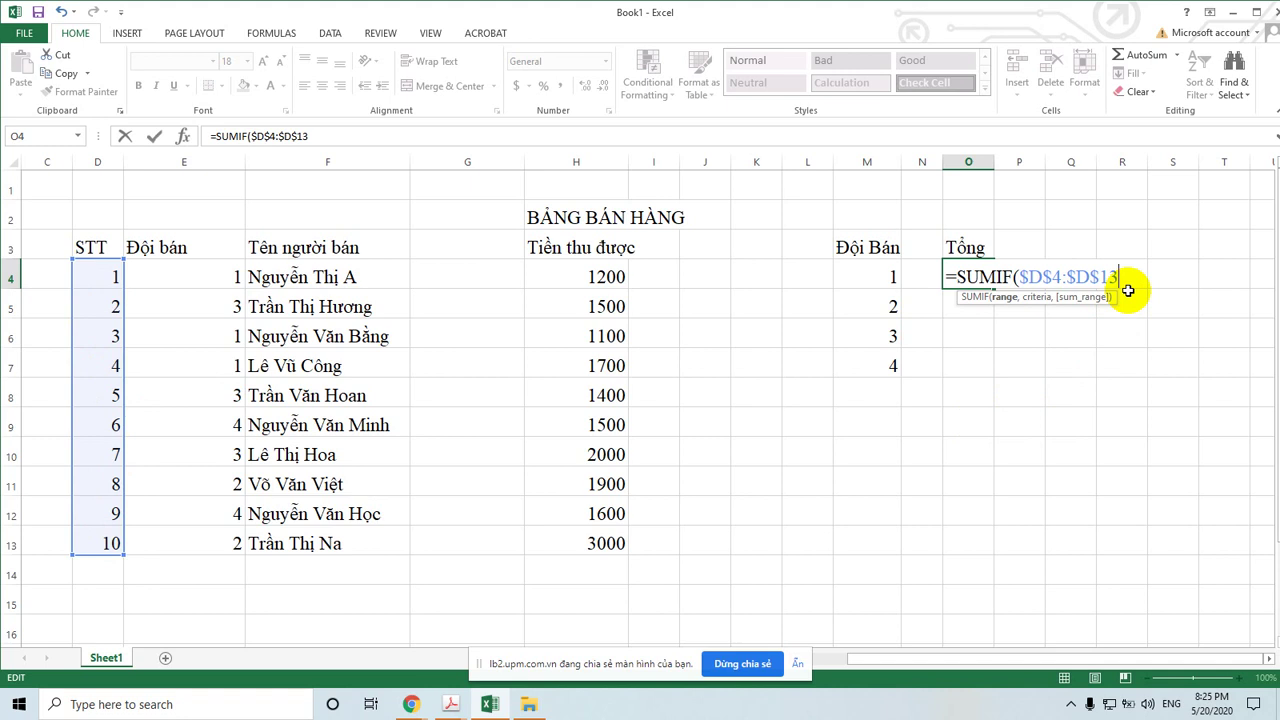
{"action": "type", "text": ","}
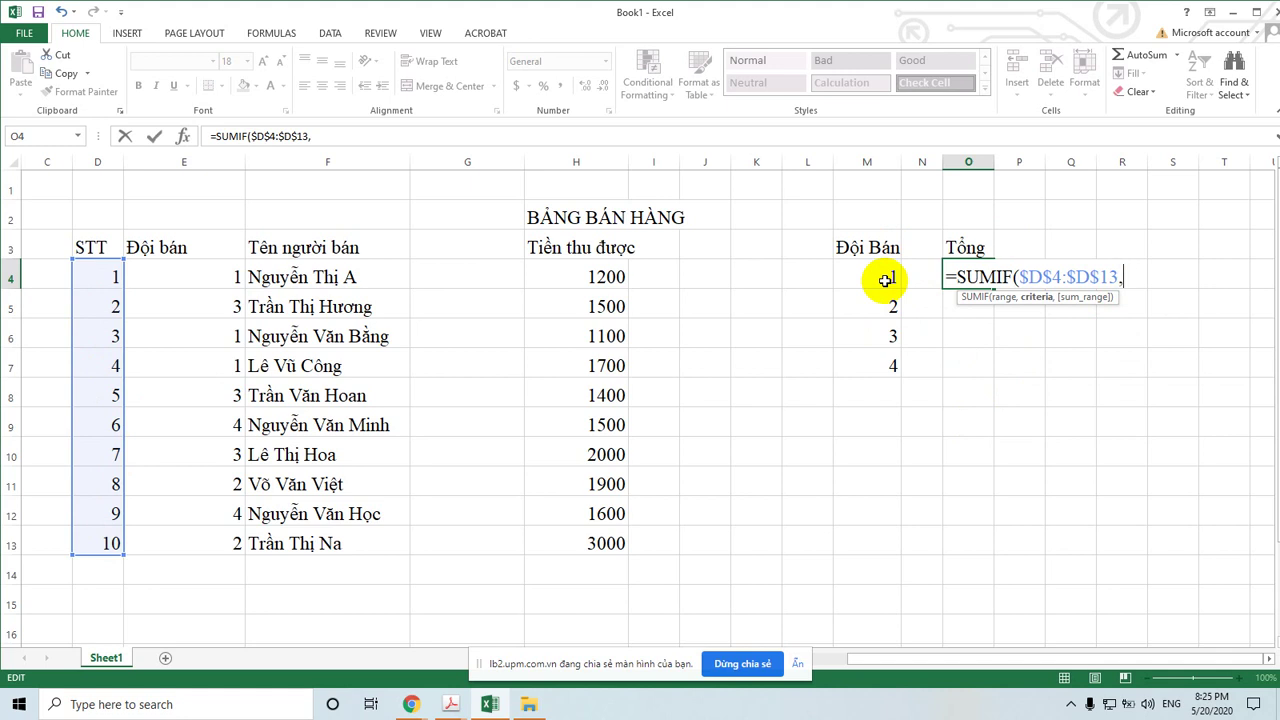
{"action": "type", "text": "M"}
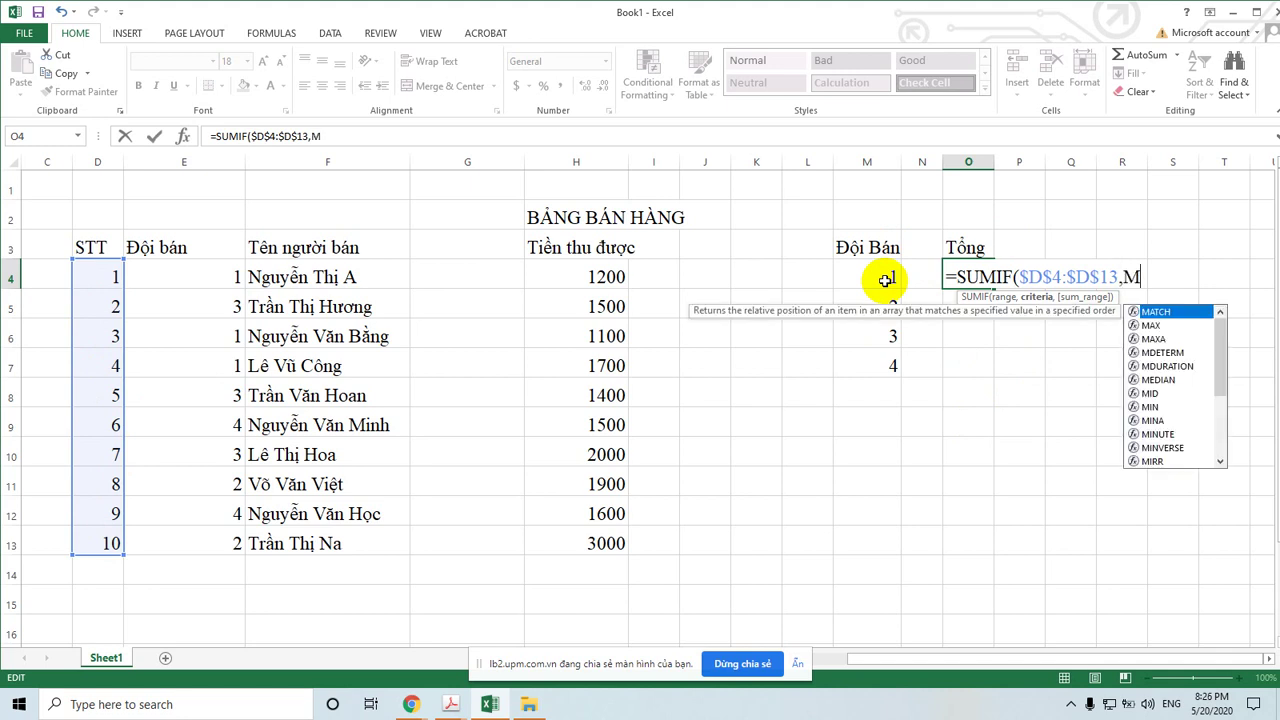
{"action": "type", "text": "4"}
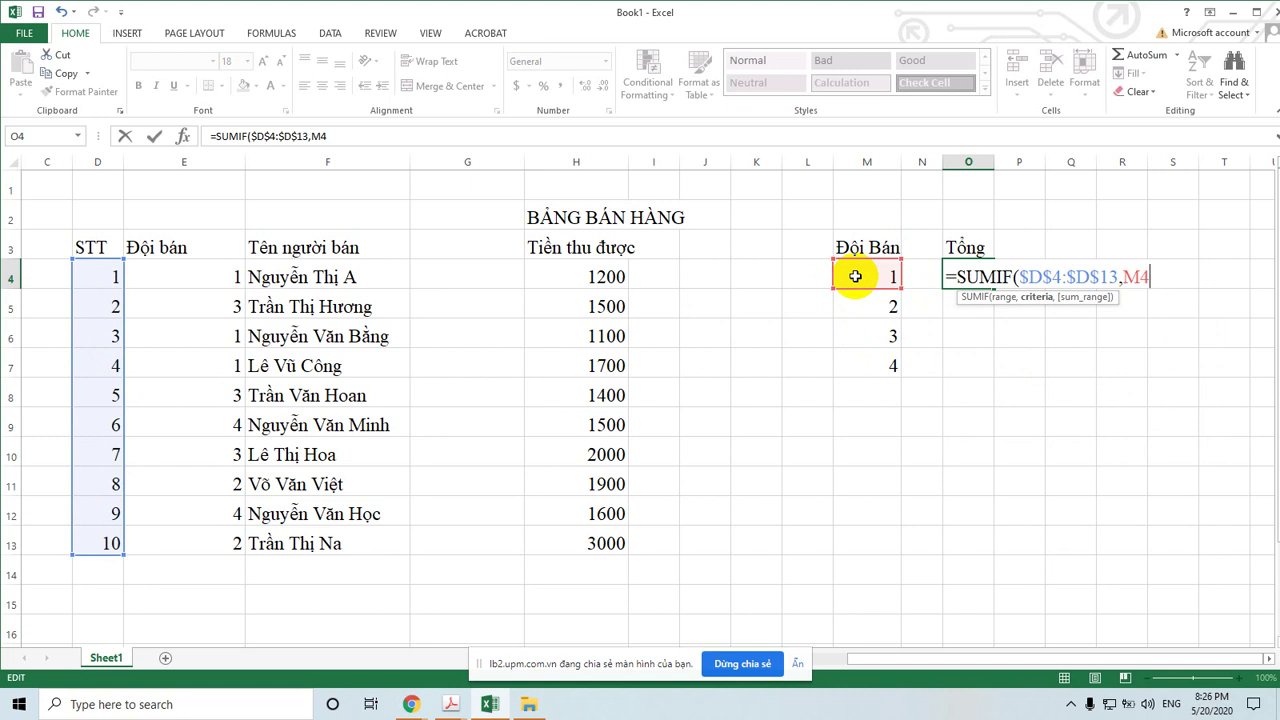
Add $H$4:$H$13 as the sum range and close O4's SUMIF parenthesis
{"action": "type", "text": ","}
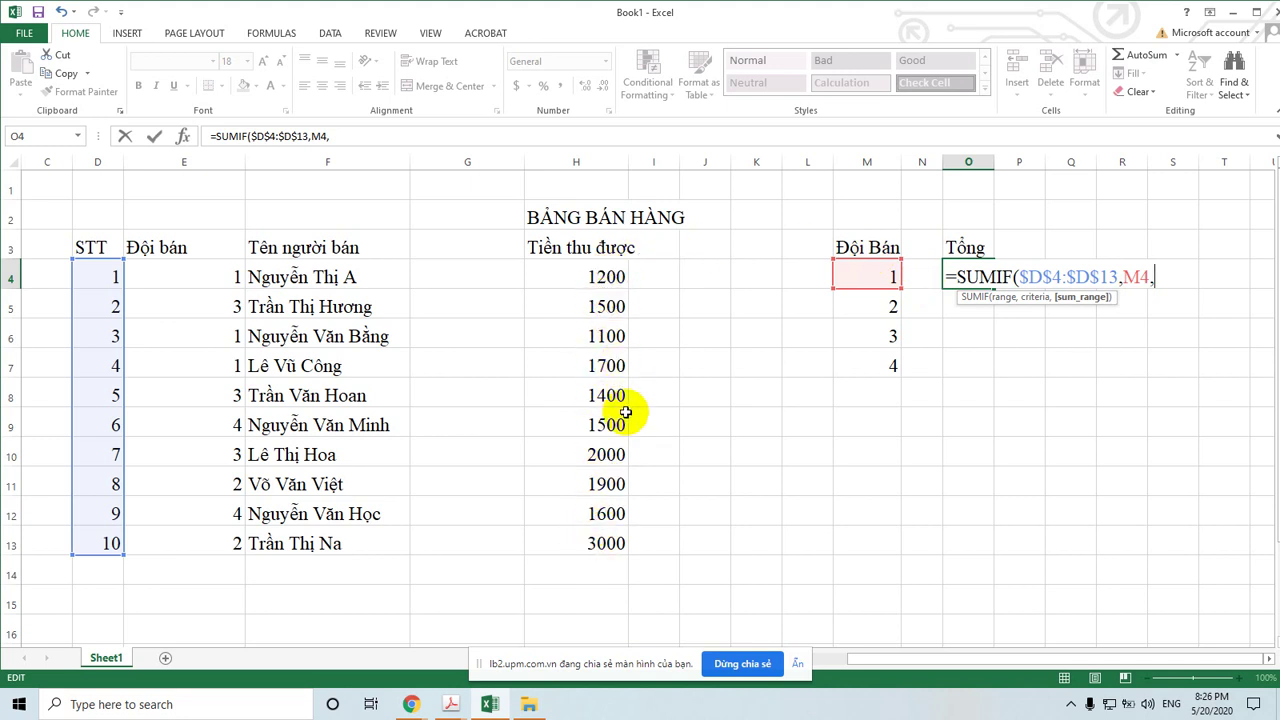
{"action": "type", "text": "$H$4"}
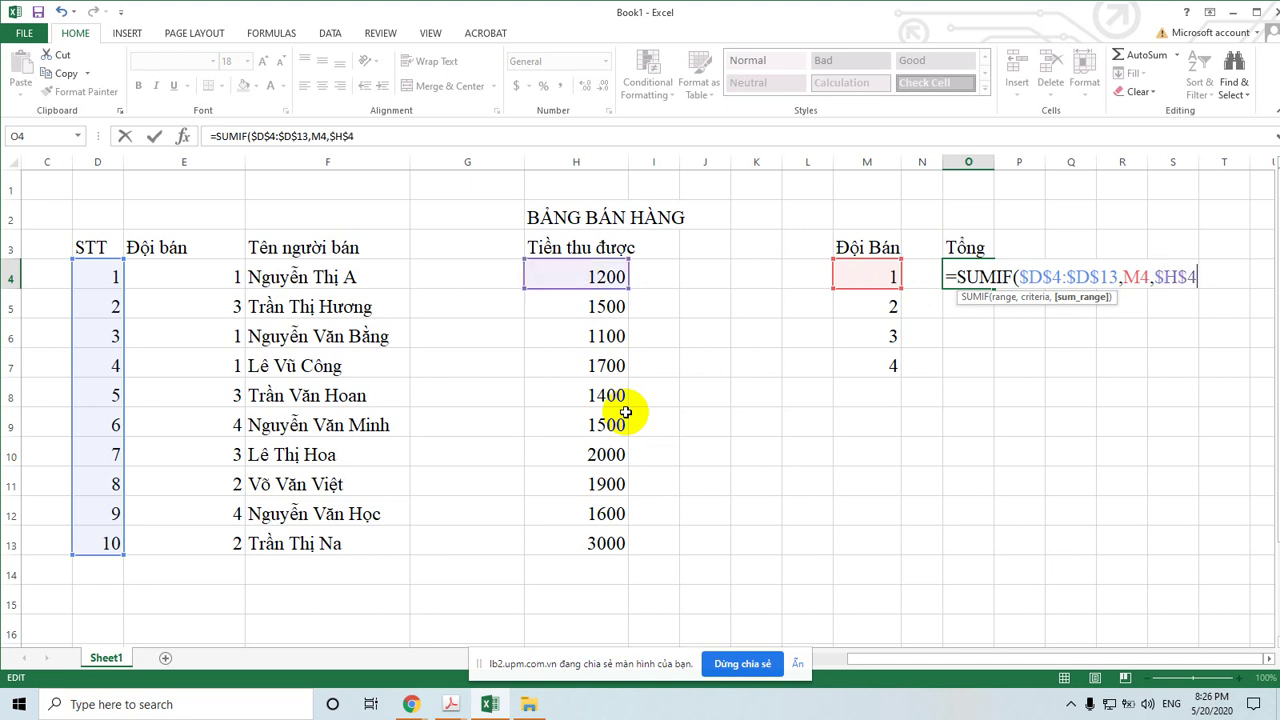
{"action": "type", "text": ":"}
{"action": "type", "text": "$"}
{"action": "type", "text": "H$1"}
{"action": "type", "text": "3"}
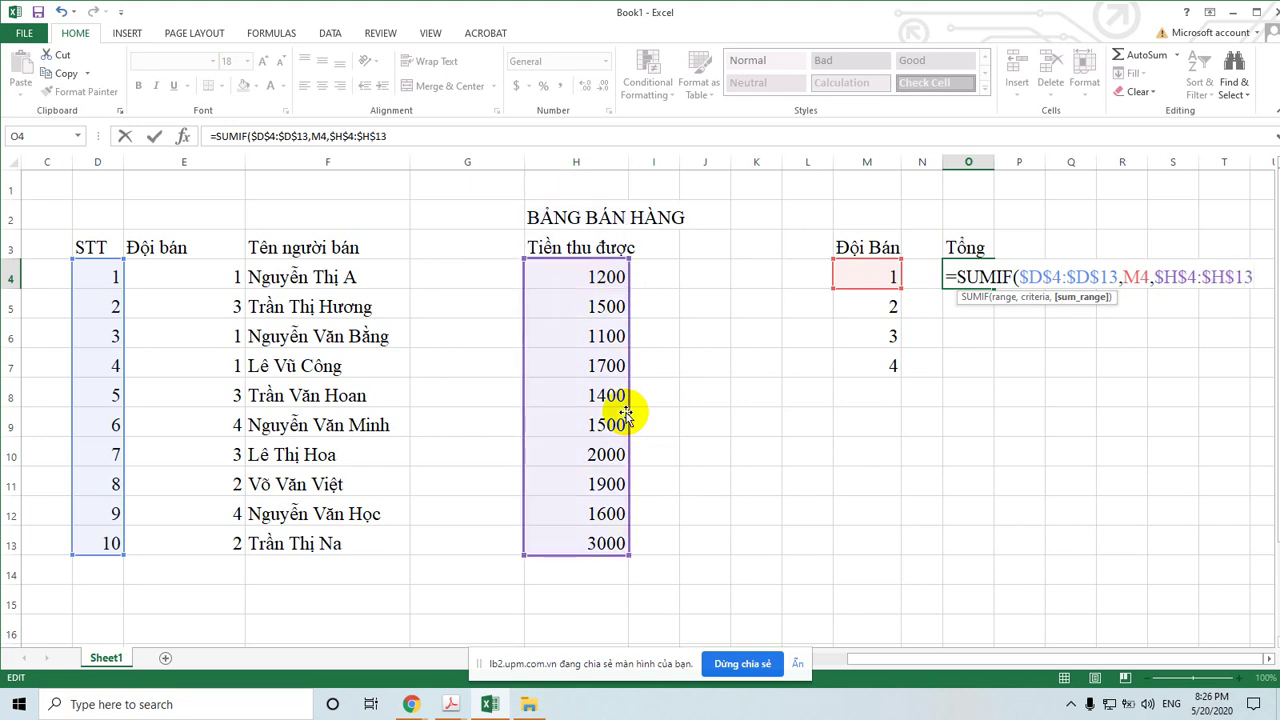
{"action": "type", "text": ")"}
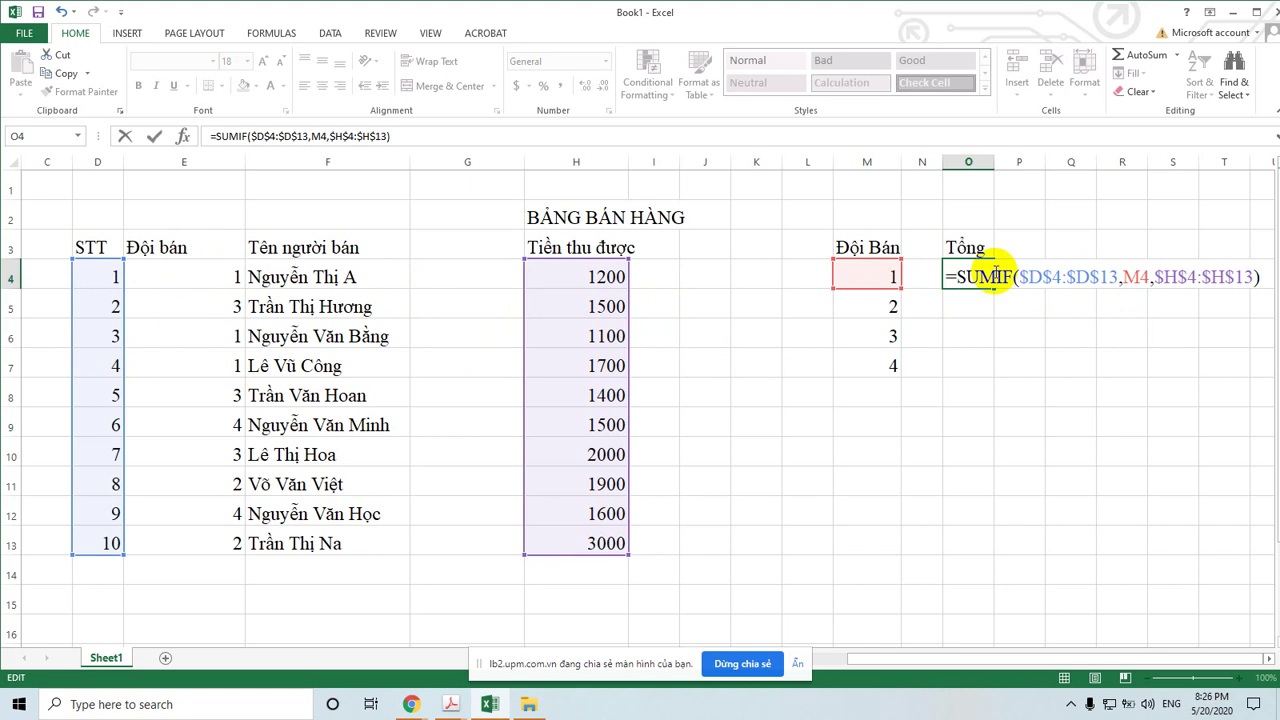
Correct O4's SUMIF range to $E$4:$E$13 and commit it, showing 4000
{"action": "left_click", "coordinate": [1043, 277]}
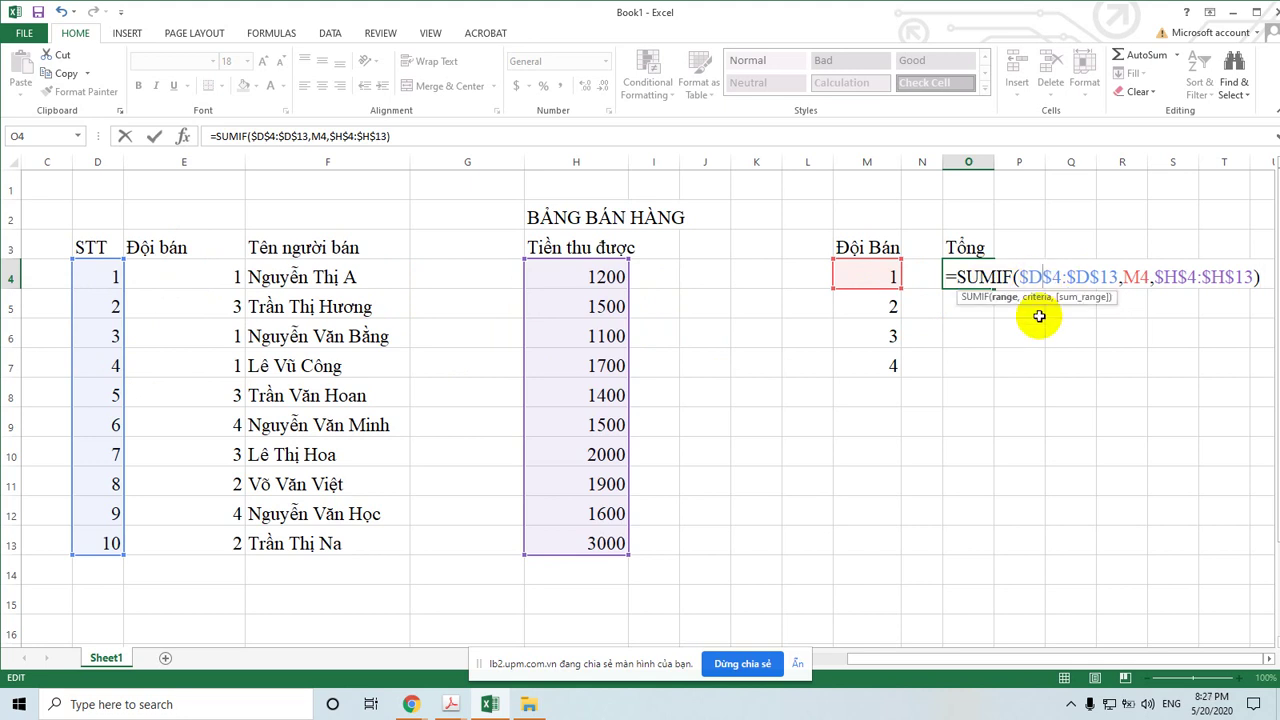
{"action": "key", "text": "BackSpace"}
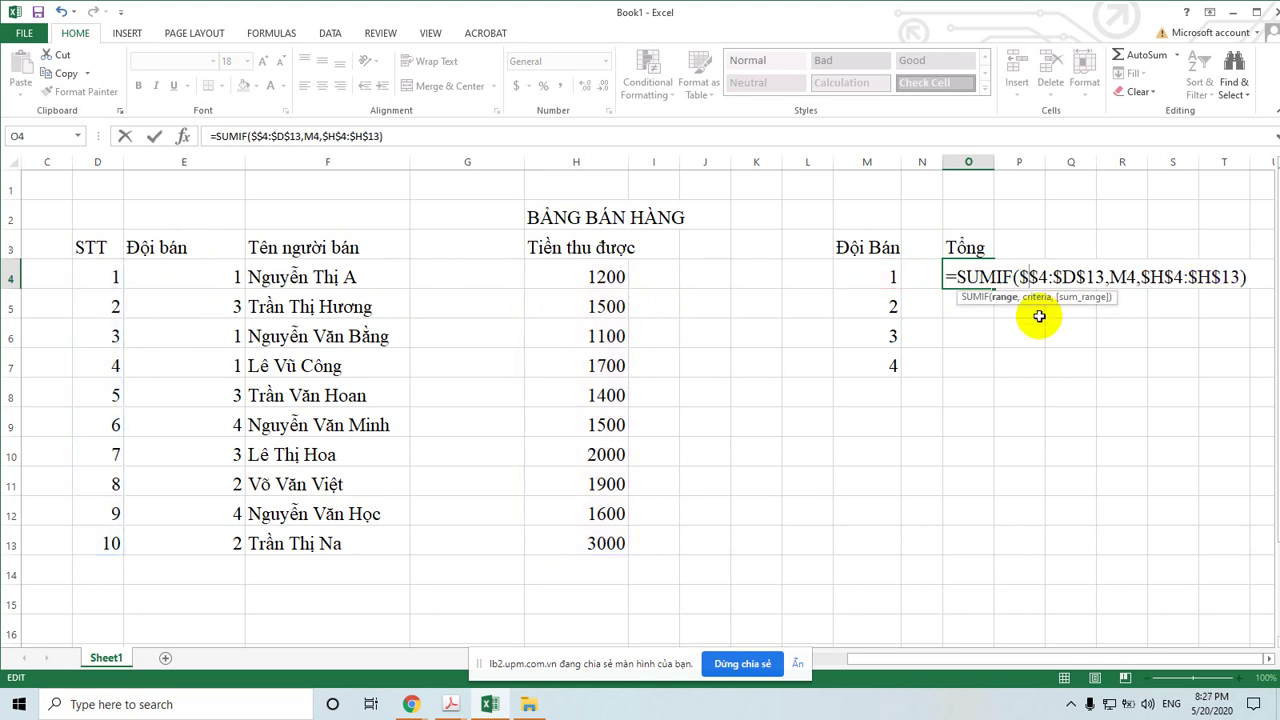
{"action": "type", "text": "E"}
{"action": "left_click", "coordinate": [1090, 277]}
{"action": "key", "text": "BackSpace"}
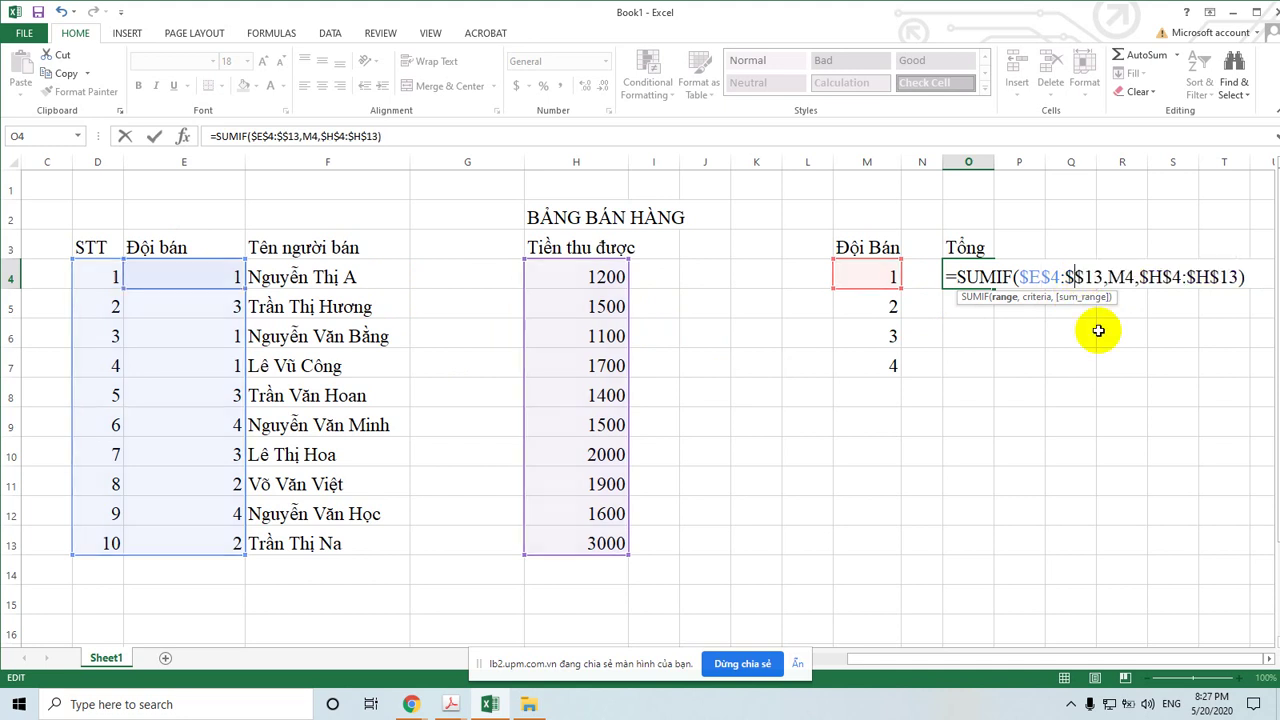
{"action": "type", "text": "E"}
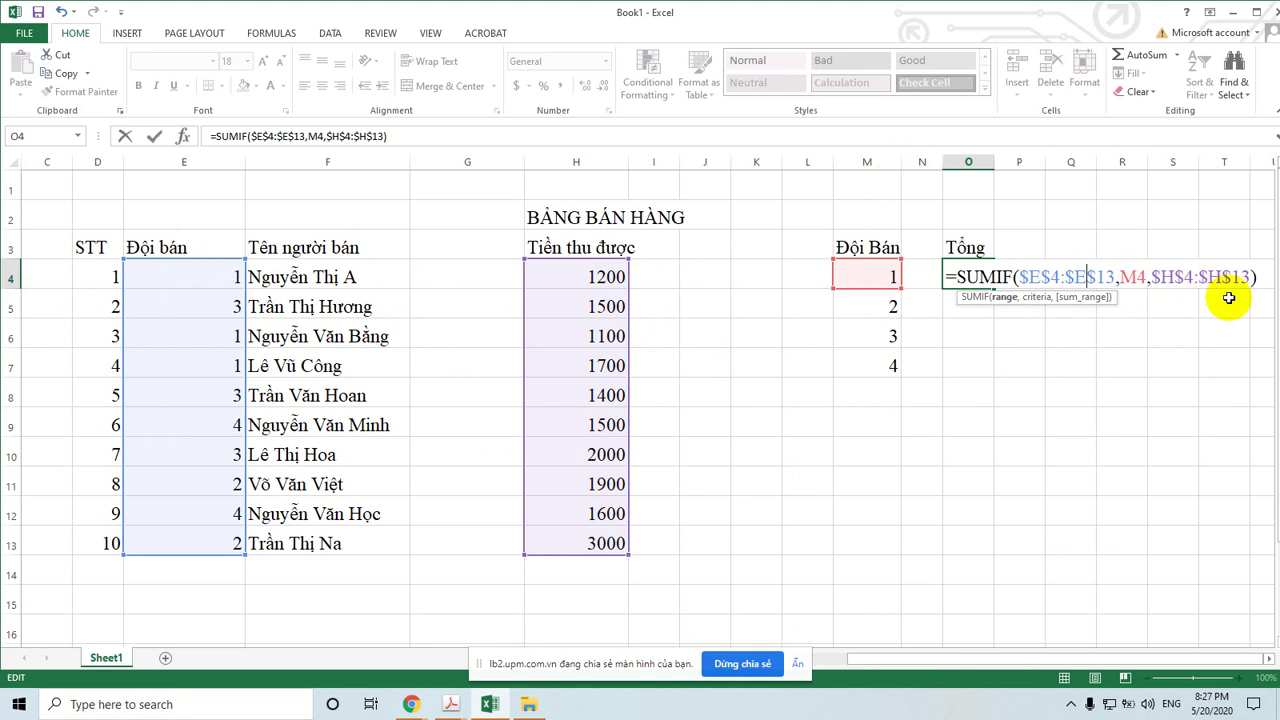
{"action": "left_click", "coordinate": [1252, 276]}
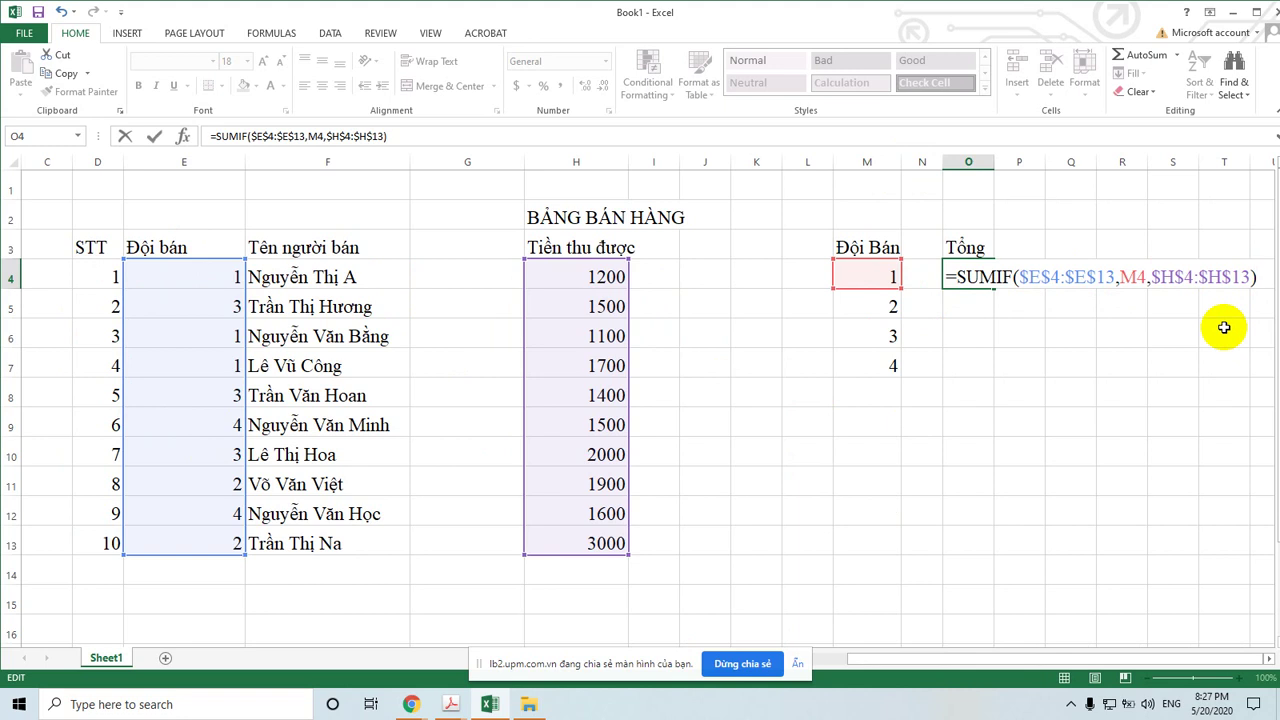
{"action": "key", "text": "Return"}
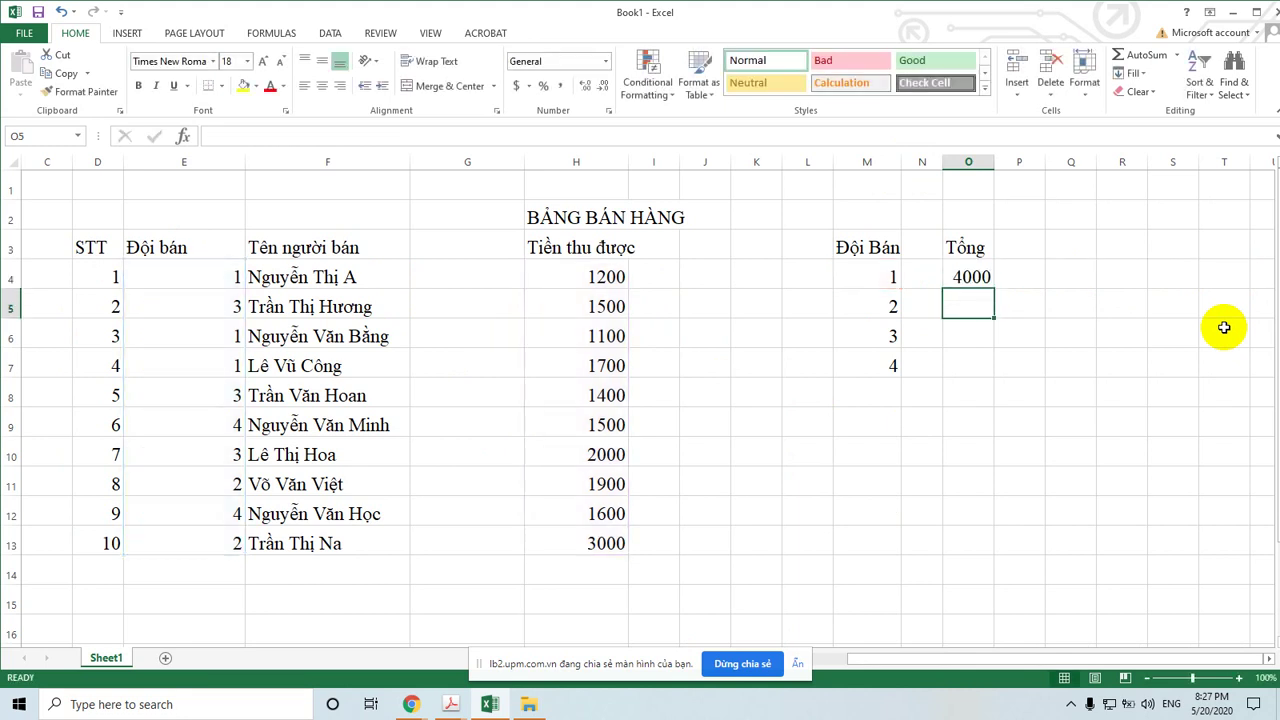
Fill O4's SUMIF down to O7, giving team totals 4900, 4900 and 3100
{"action": "left_click", "coordinate": [970, 277]}
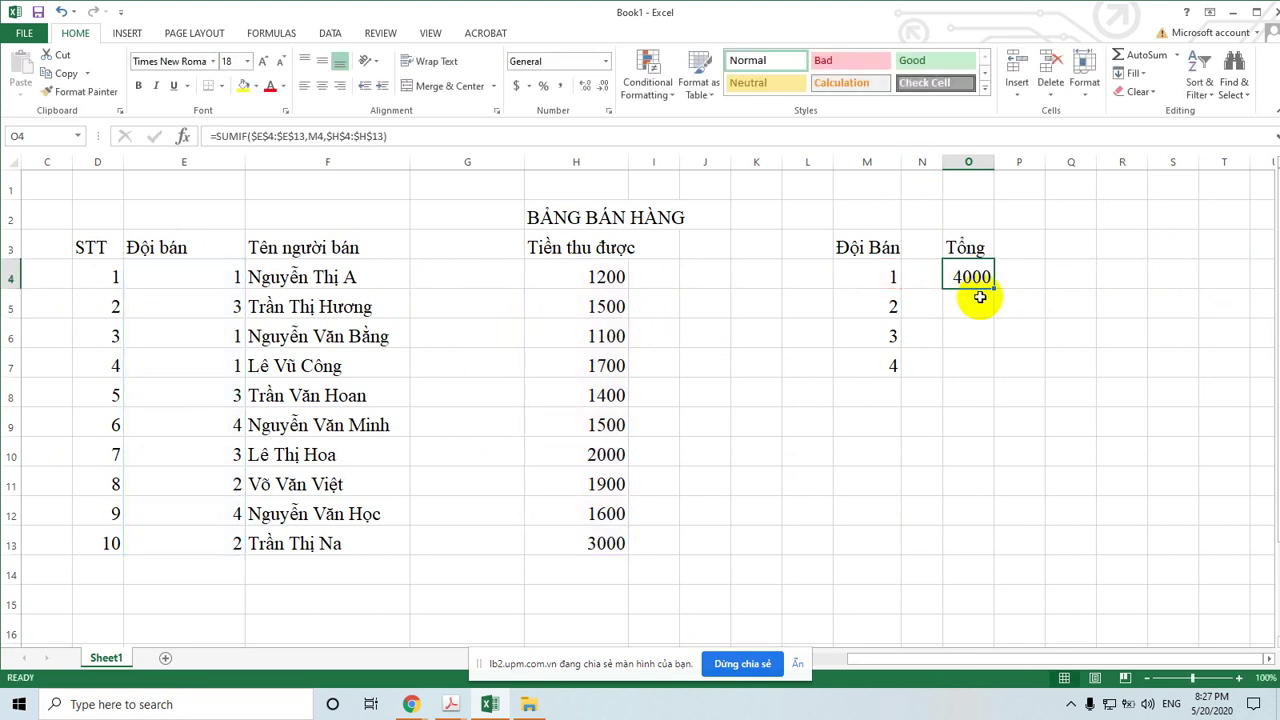
{"action": "left_click_drag", "start_coordinate": [992, 287], "coordinate": [988, 376]}
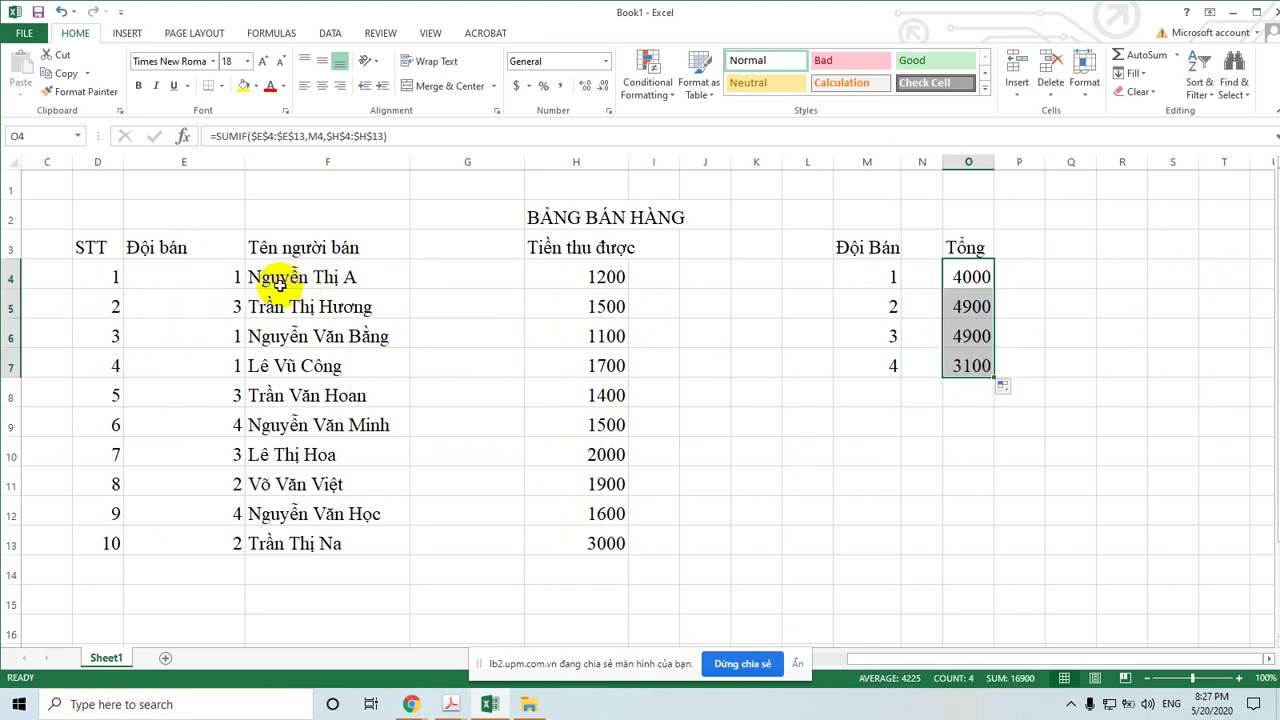
{"action": "left_click", "coordinate": [594, 284]}
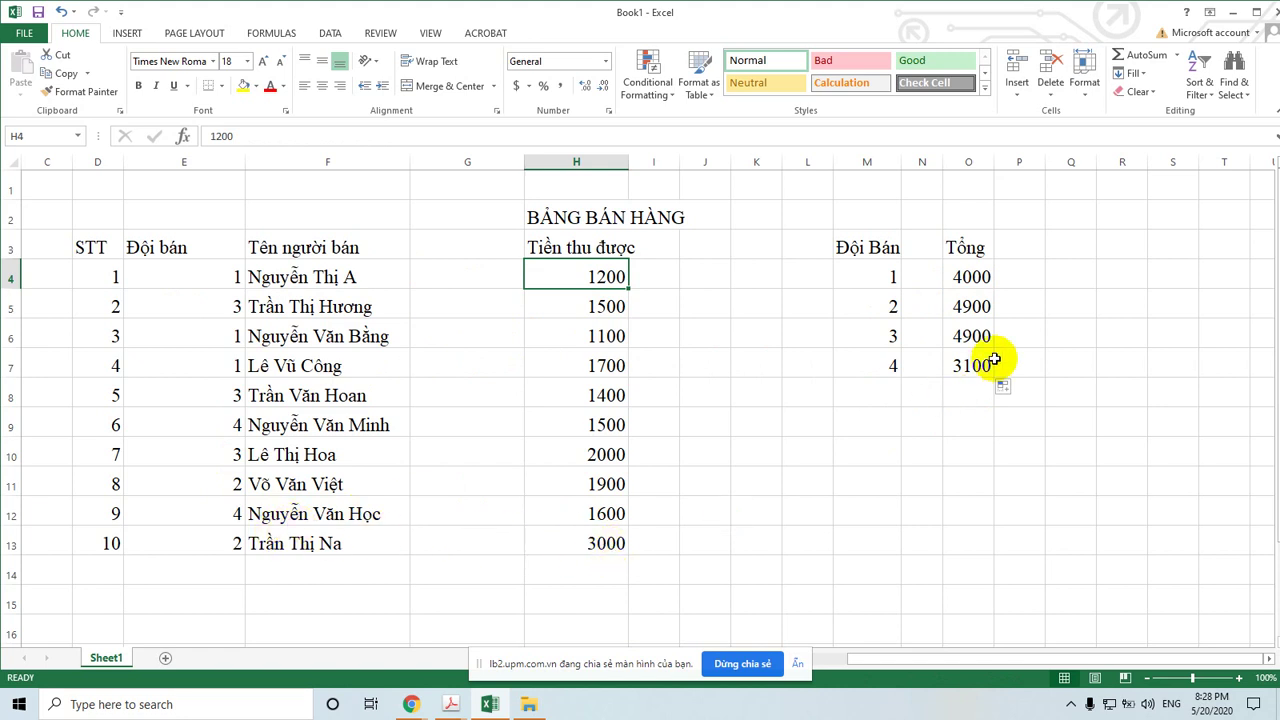
{"action": "left_click", "coordinate": [972, 280]}
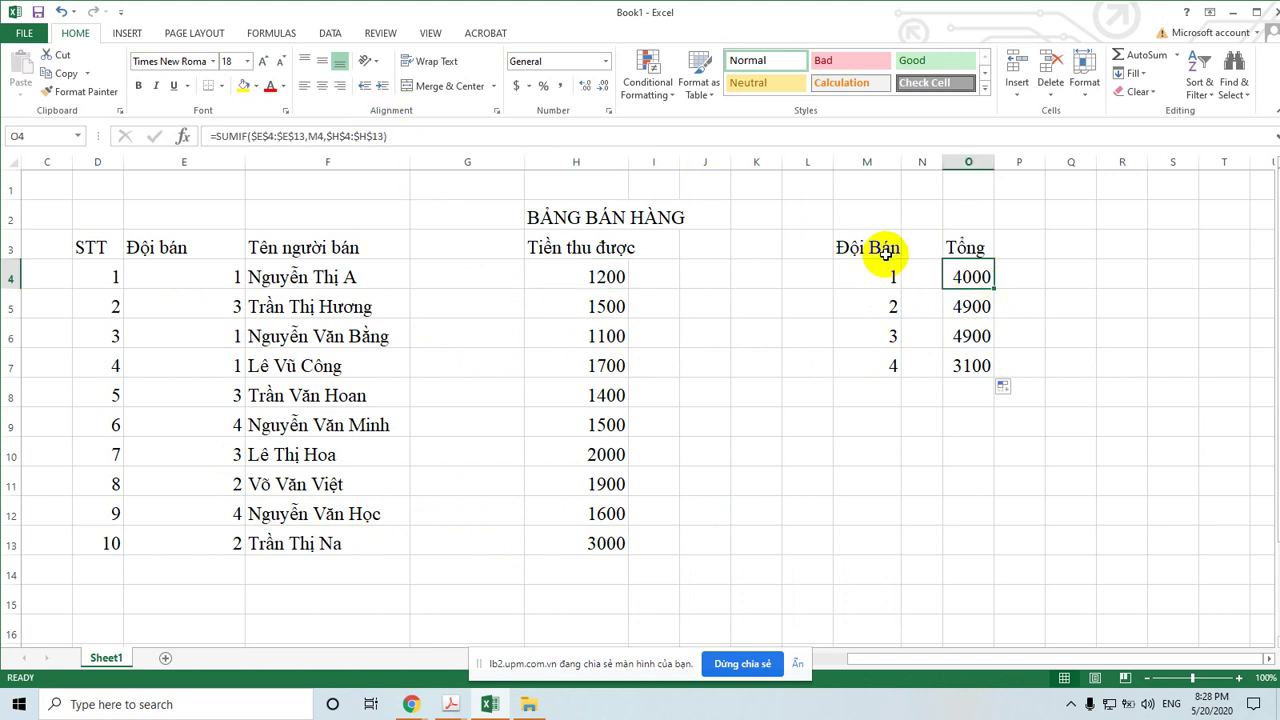
{"action": "left_click", "coordinate": [962, 306]}
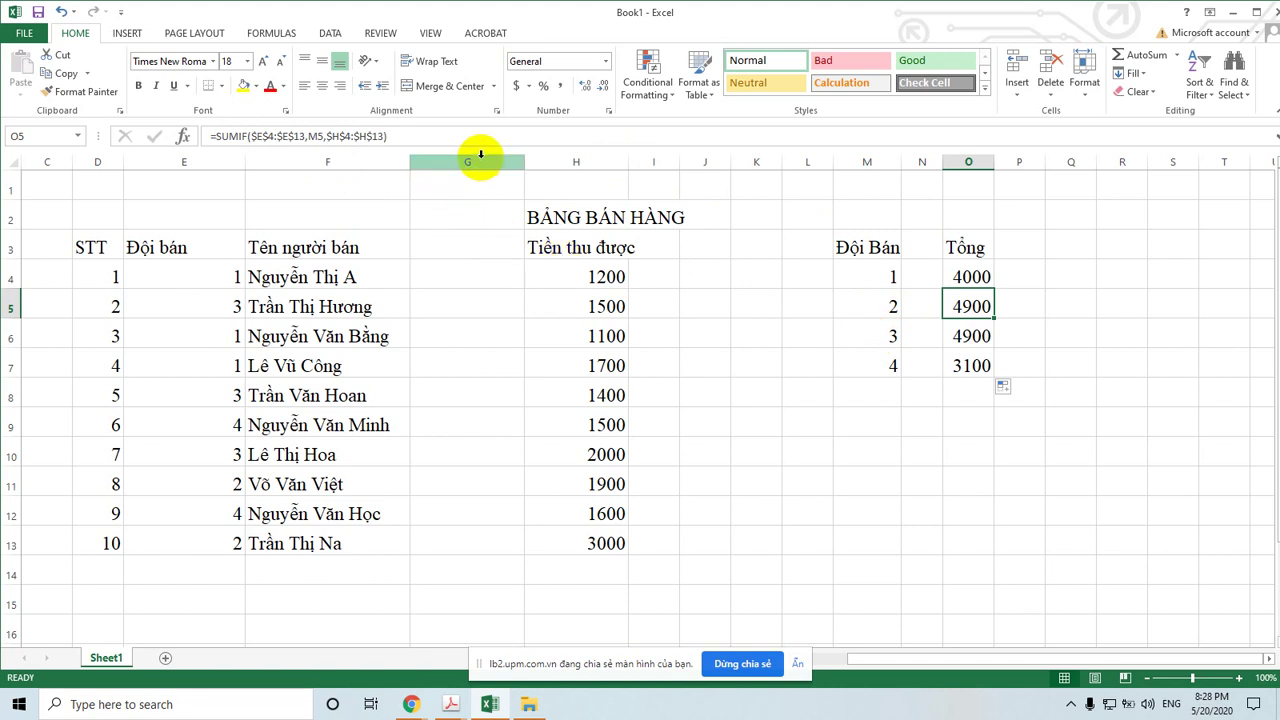
{"action": "left_click_drag", "start_coordinate": [470, 152], "coordinate": [467, 168]}
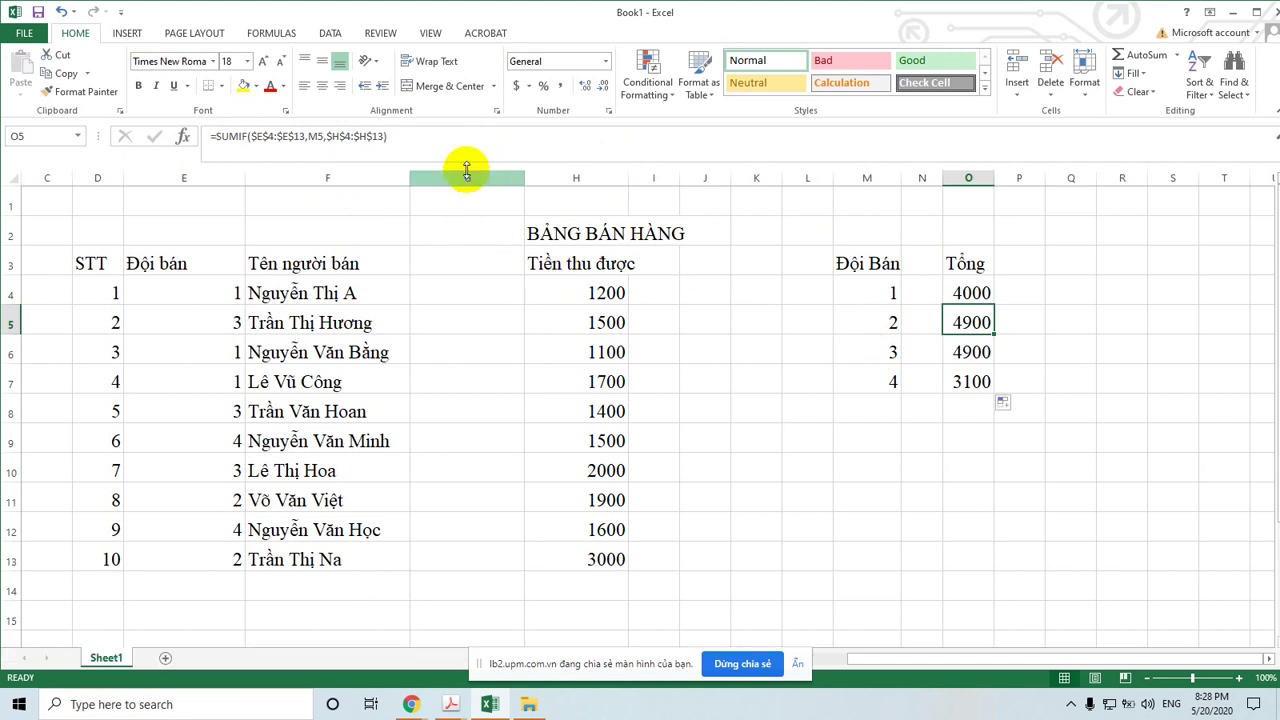
{"action": "left_click", "coordinate": [408, 134]}
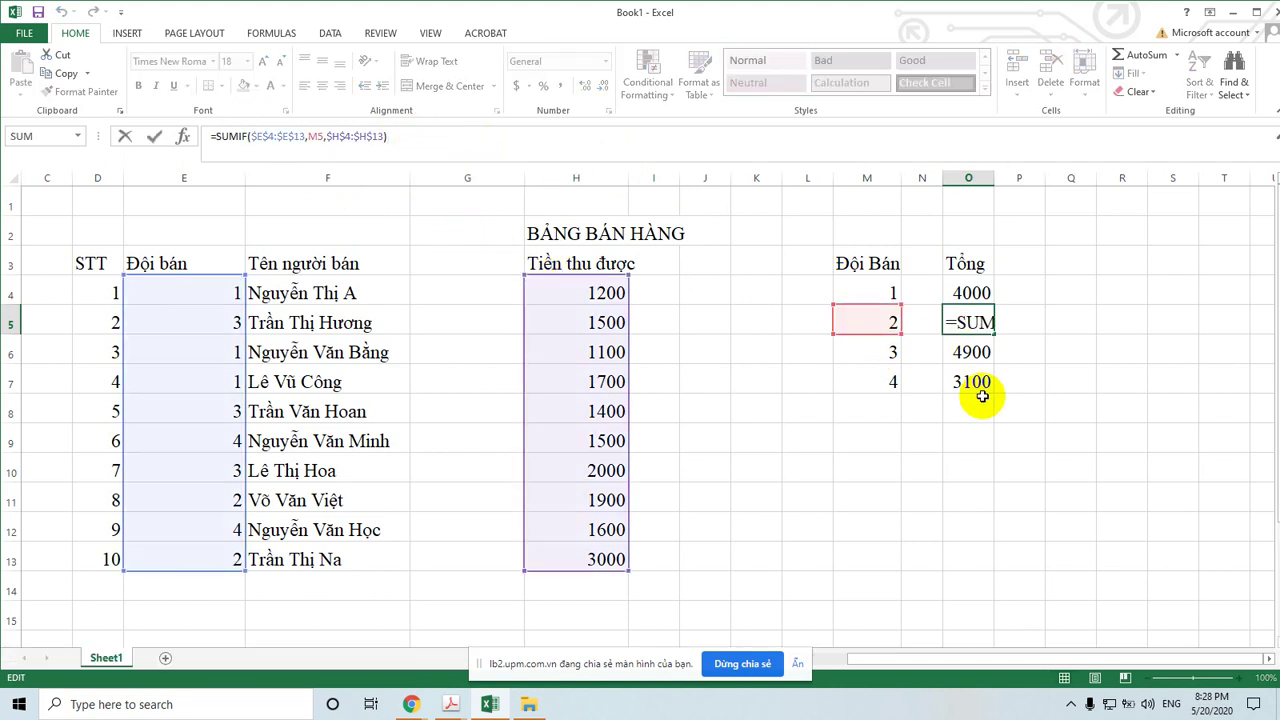
{"action": "double_click", "coordinate": [982, 321]}
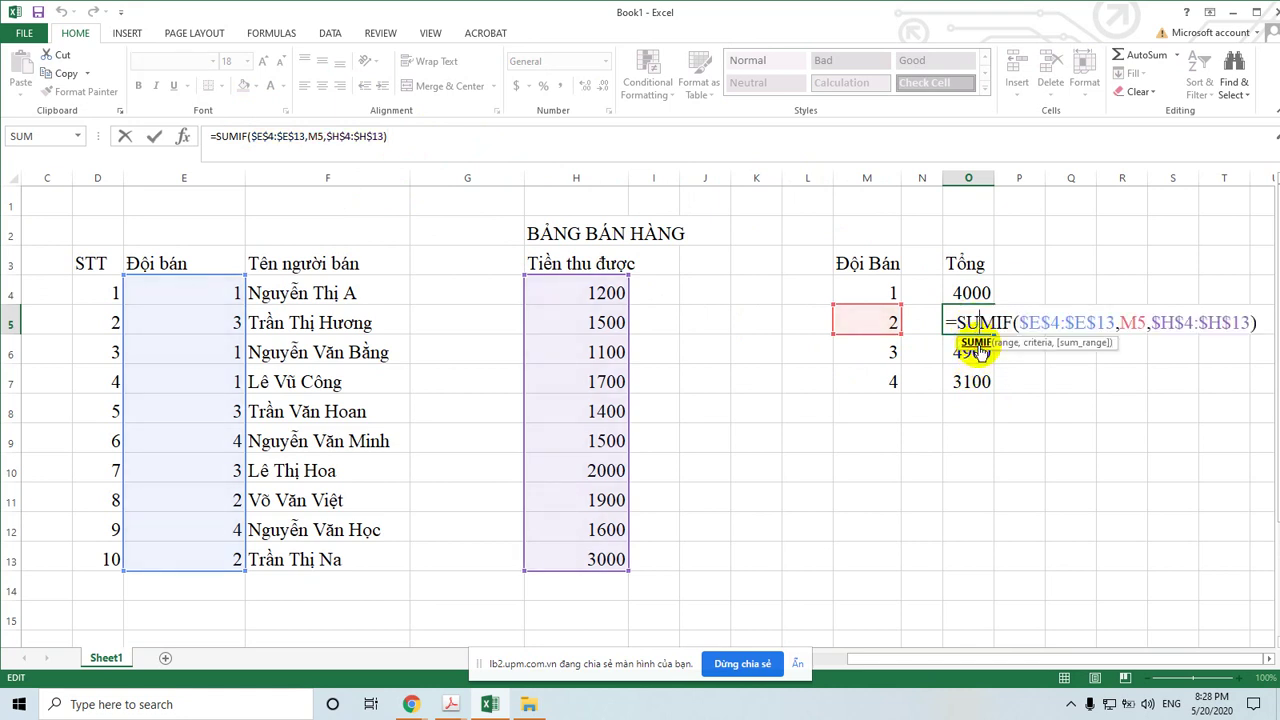
{"action": "left_click", "coordinate": [975, 292]}
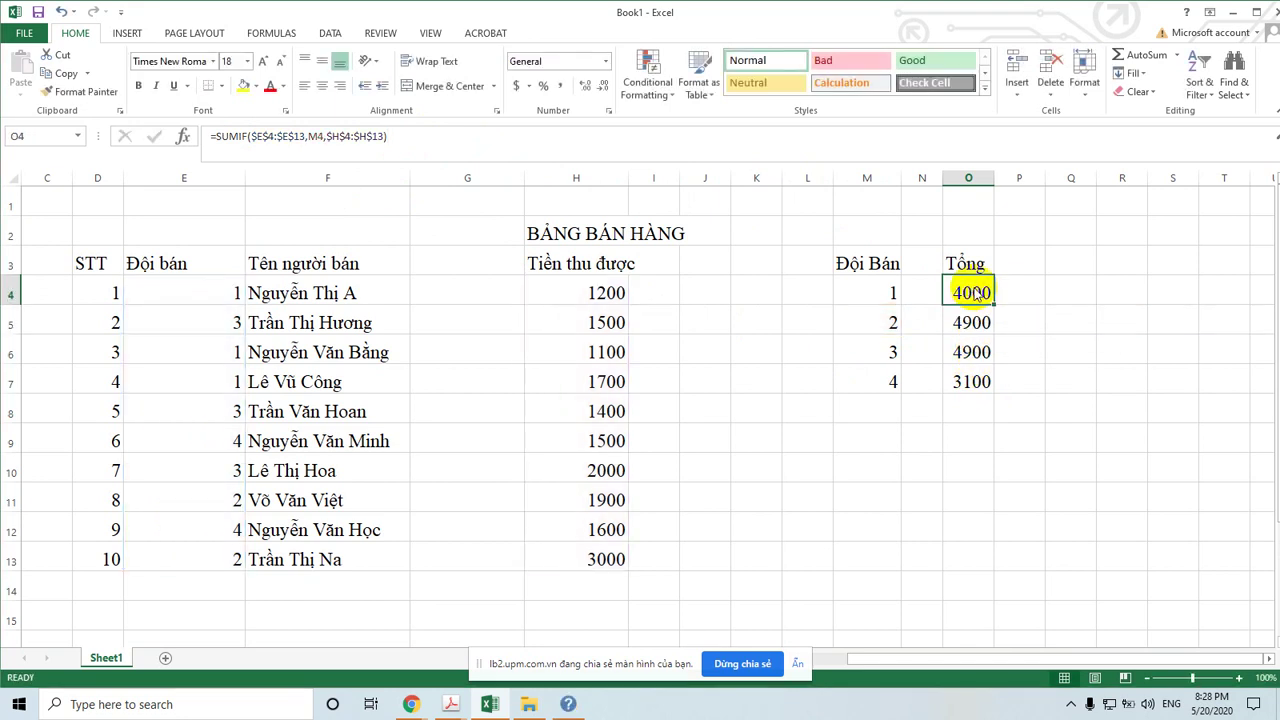
{"action": "key", "text": "F1"}
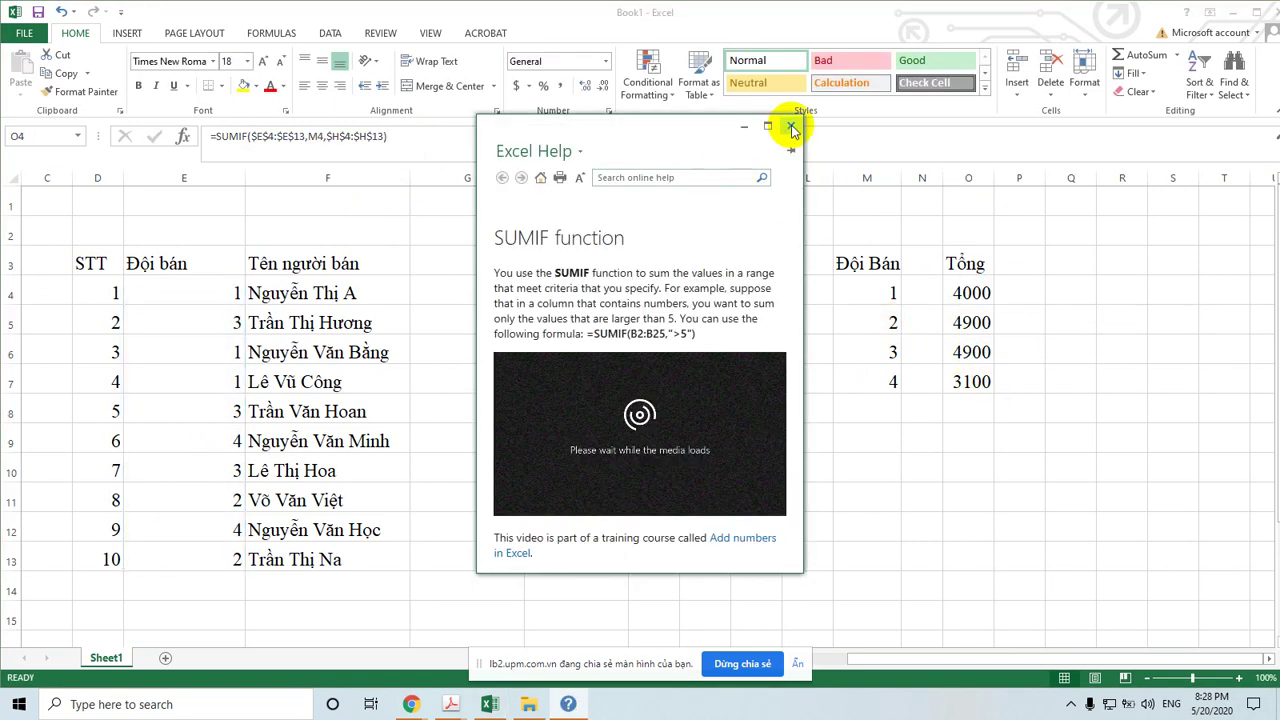
{"action": "left_click", "coordinate": [791, 127]}
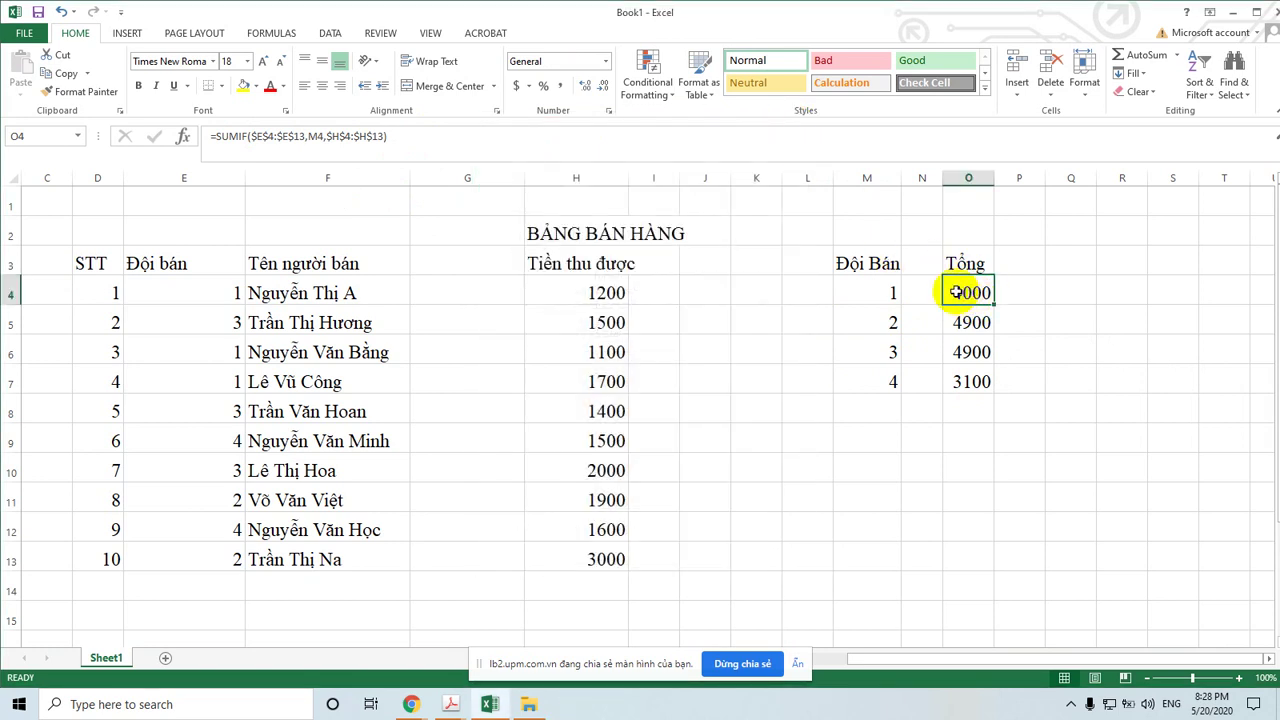
{"action": "left_click", "coordinate": [969, 322]}
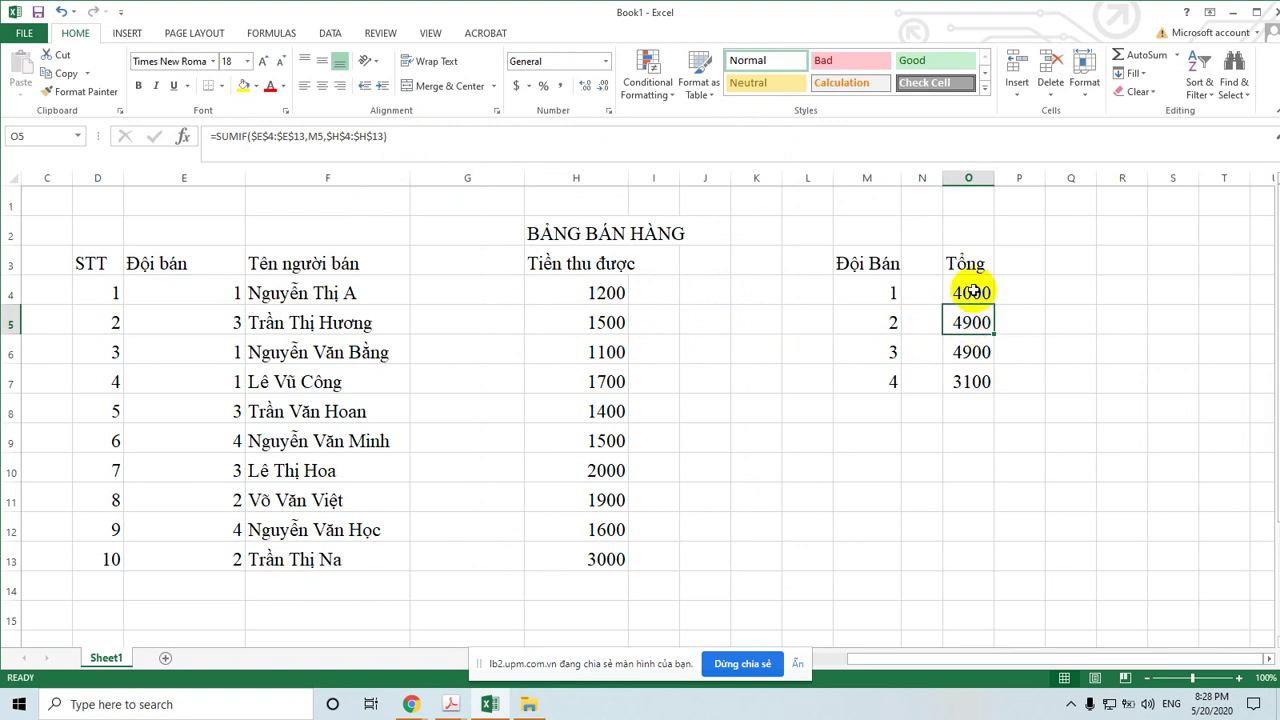
{"action": "left_click", "coordinate": [971, 291]}
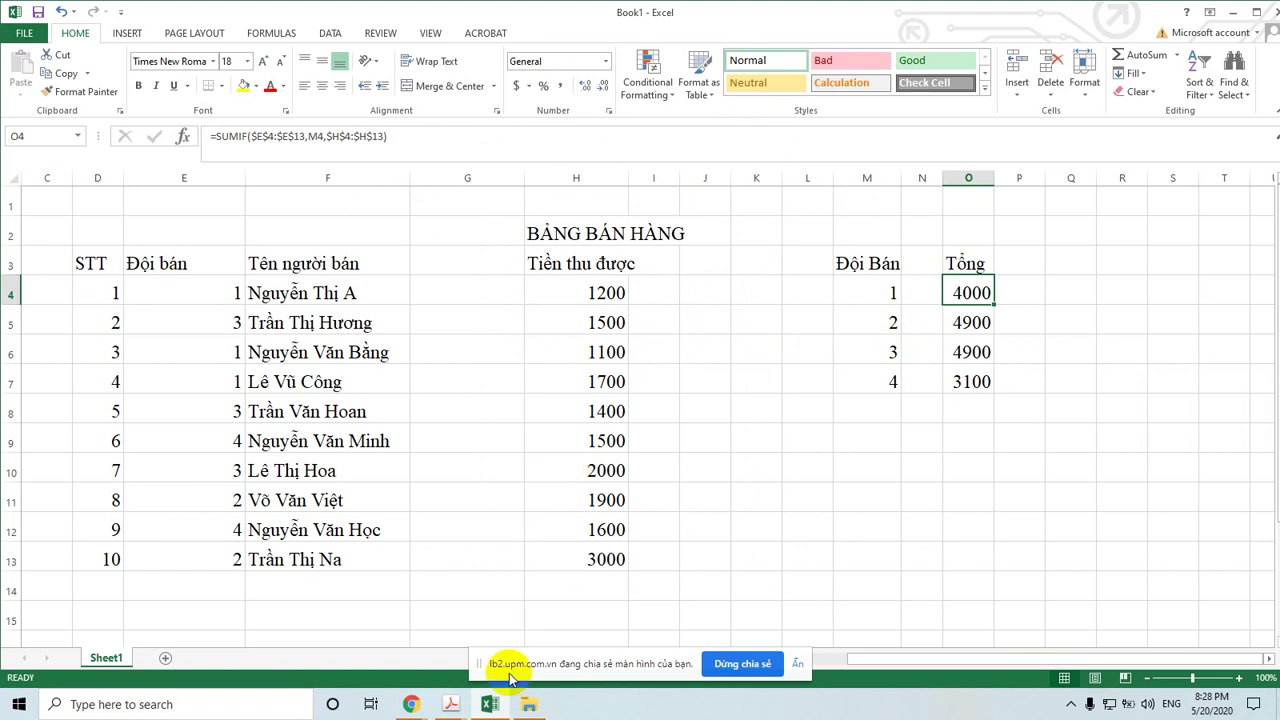
{"action": "mouse_move", "coordinate": [405, 706]}
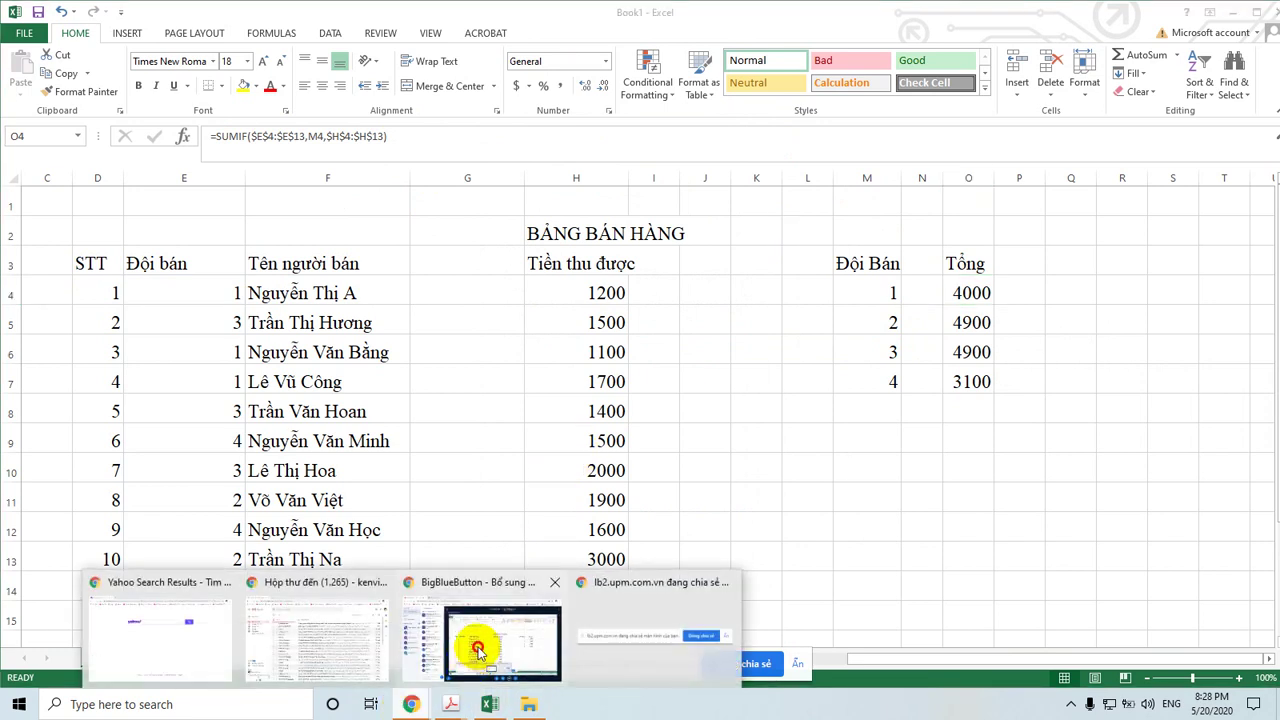
Start recording the BigBlueButton session, confirming with Đồng ý, then return to Excel
{"action": "left_click", "coordinate": [477, 643]}
{"action": "left_click", "coordinate": [838, 104]}
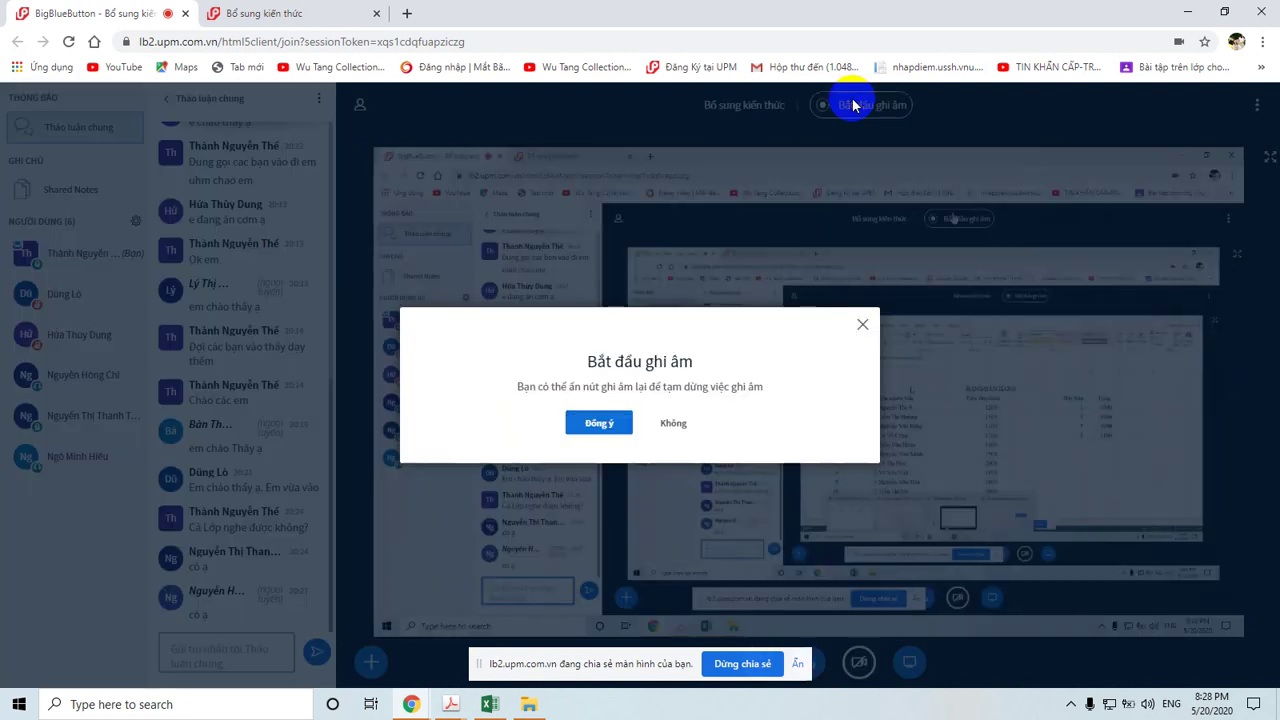
{"action": "left_click", "coordinate": [599, 423]}
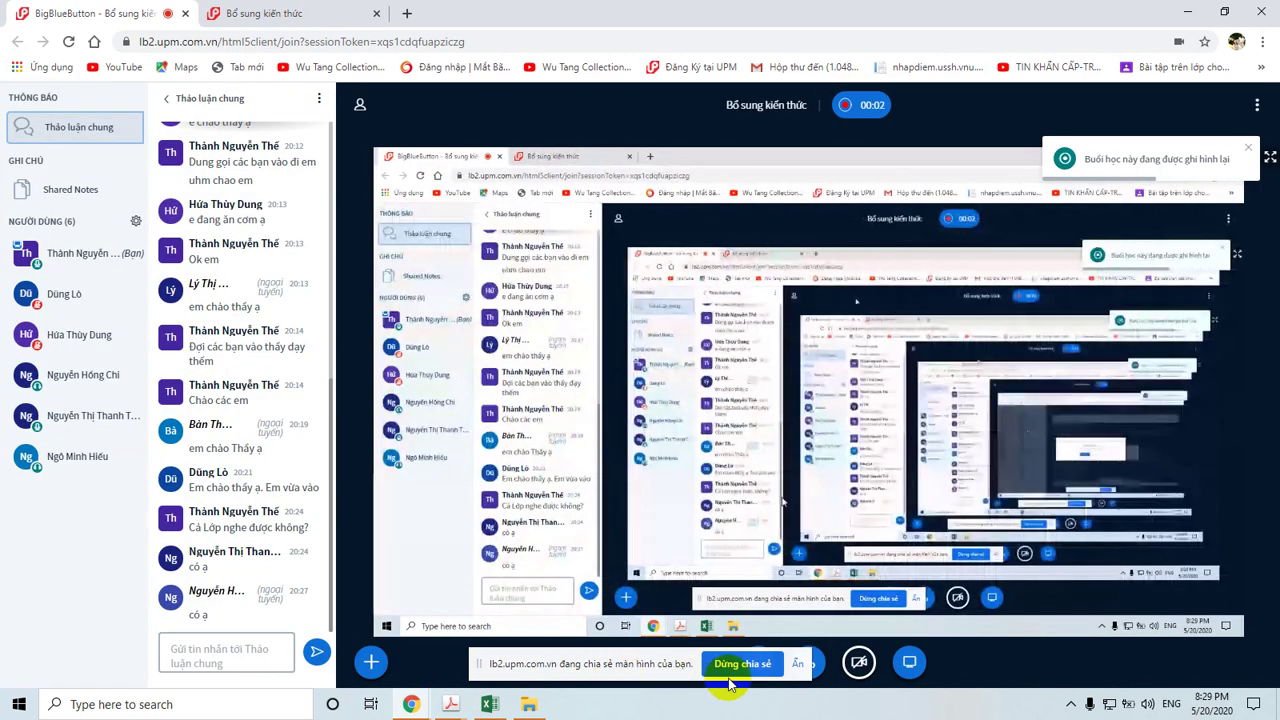
{"action": "mouse_move", "coordinate": [457, 705]}
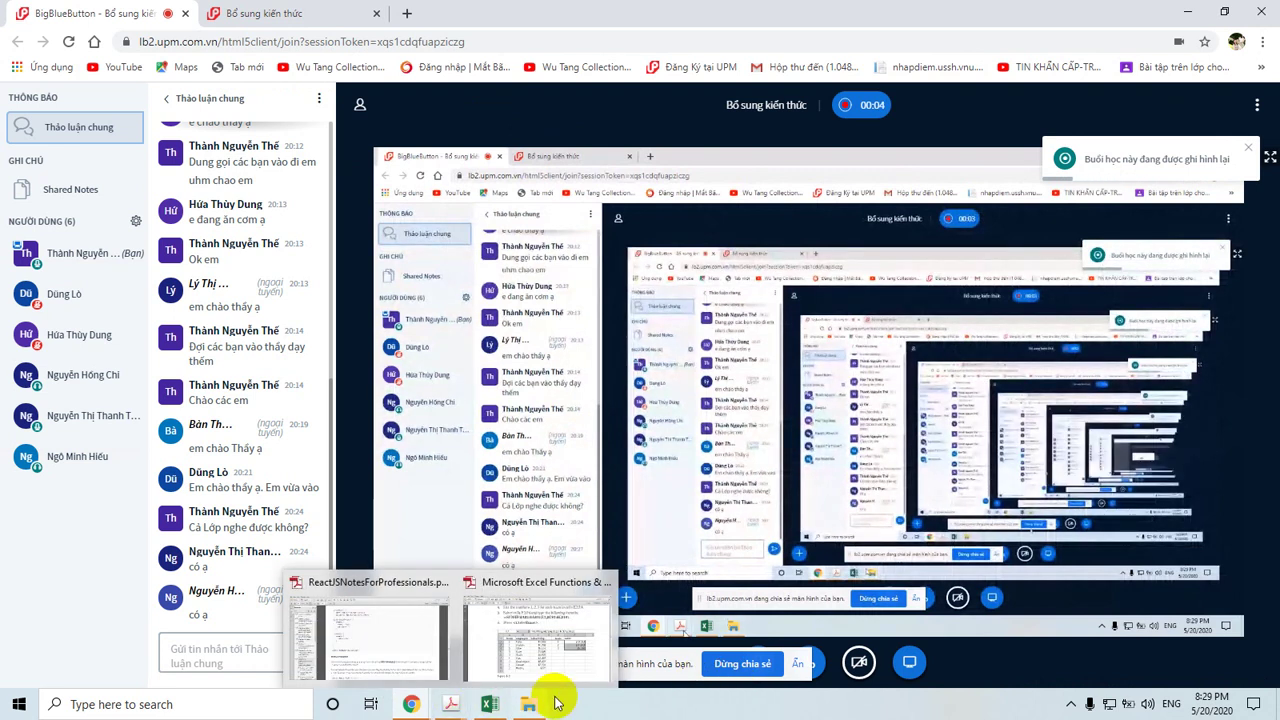
{"action": "left_click", "coordinate": [490, 705]}
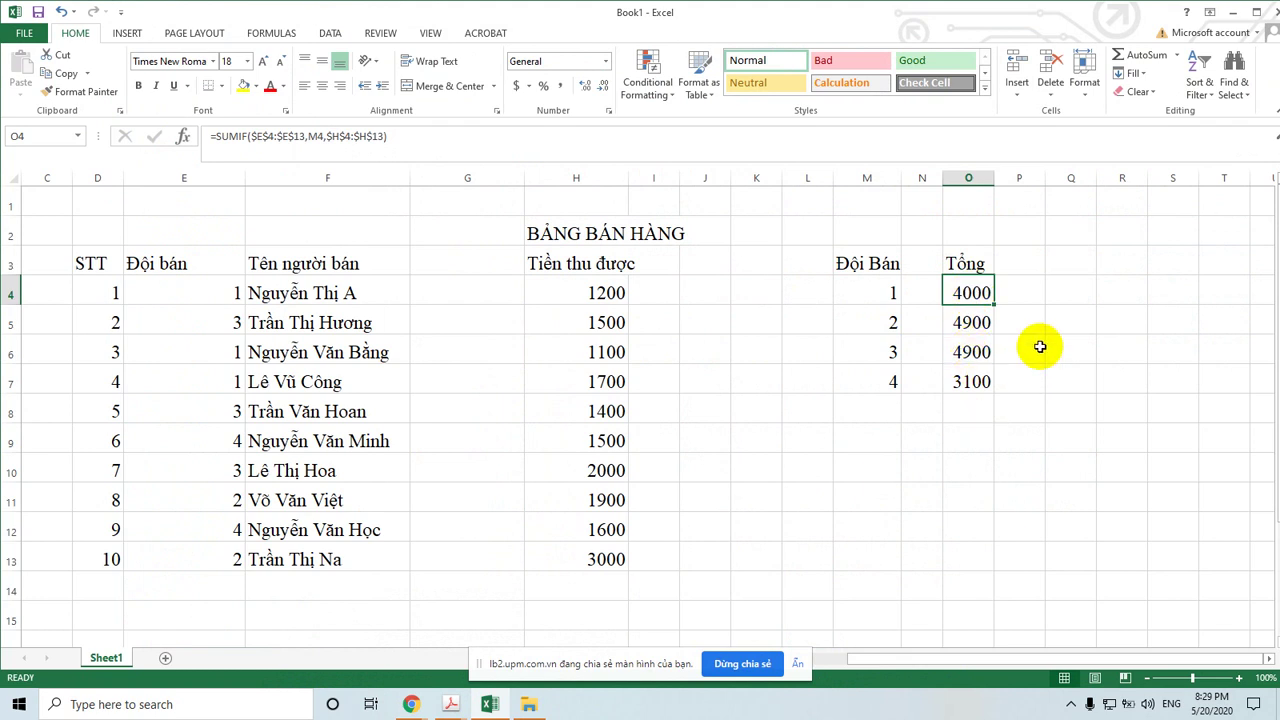
Bold the header row D3:O3, from STT through Tổng
{"action": "left_click", "coordinate": [95, 262]}
{"action": "left_click_drag", "start_coordinate": [118, 263], "coordinate": [970, 263]}
{"action": "left_click", "coordinate": [140, 86]}
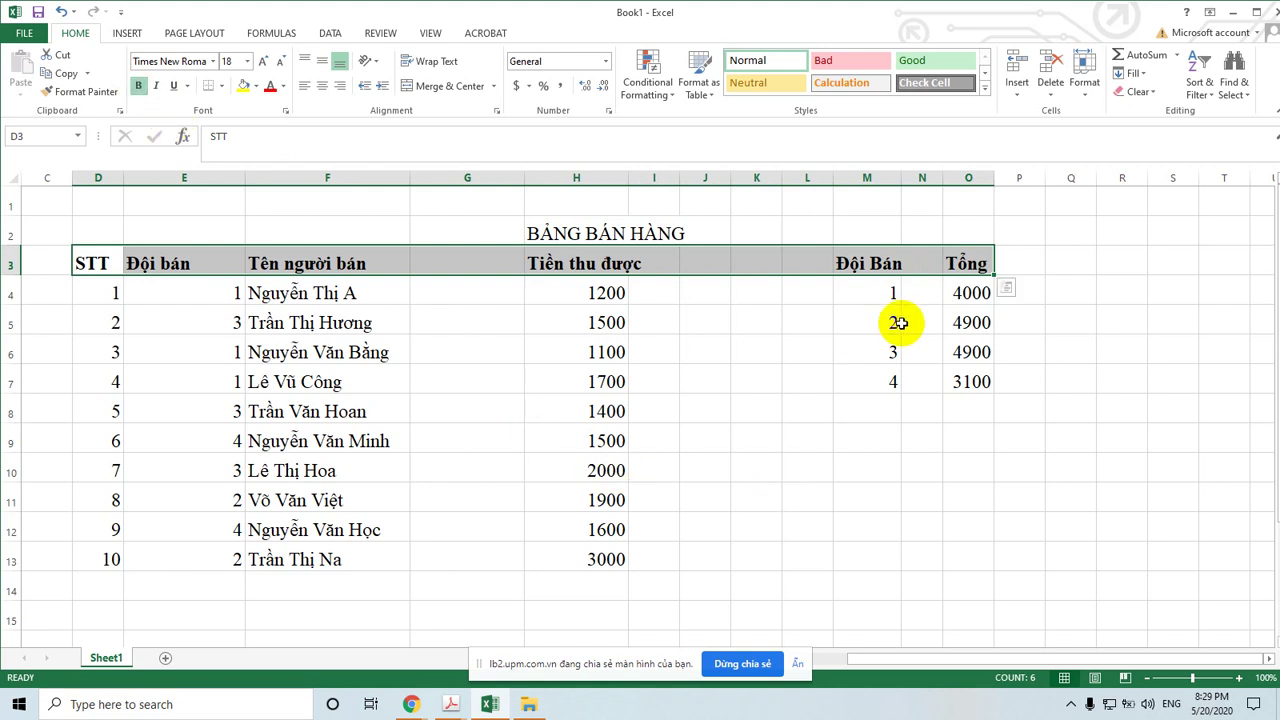
{"action": "left_click", "coordinate": [965, 292]}
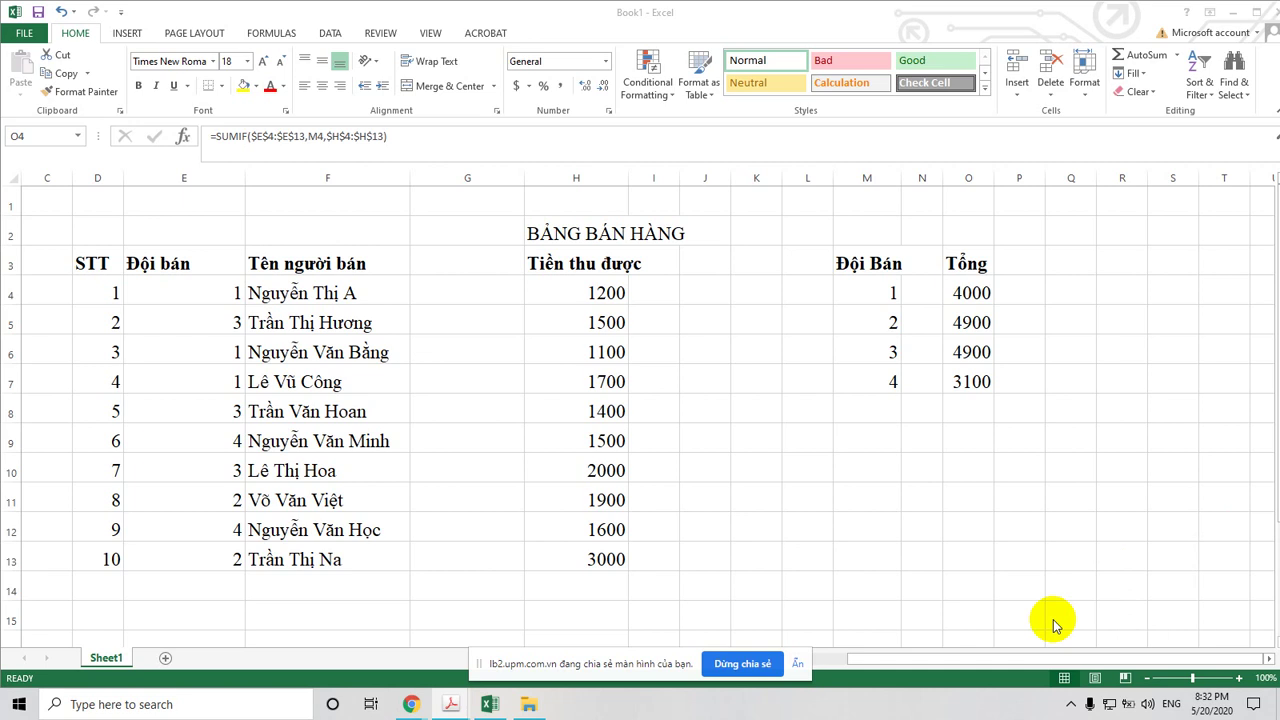
Enter the condition label 'điều kiên>' in cell M9
{"action": "left_click", "coordinate": [869, 444]}
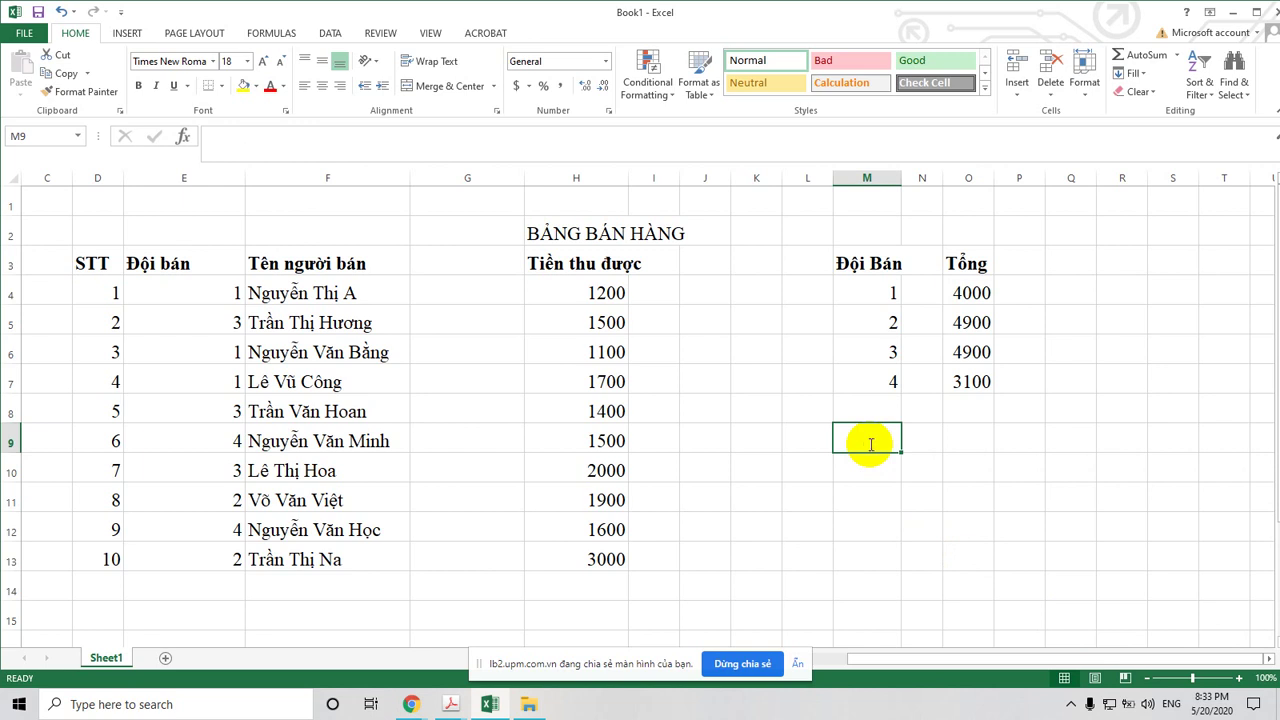
{"action": "type", "text": "điều"}
{"action": "key", "text": "BackSpace"}
{"action": "key", "text": "BackSpace"}
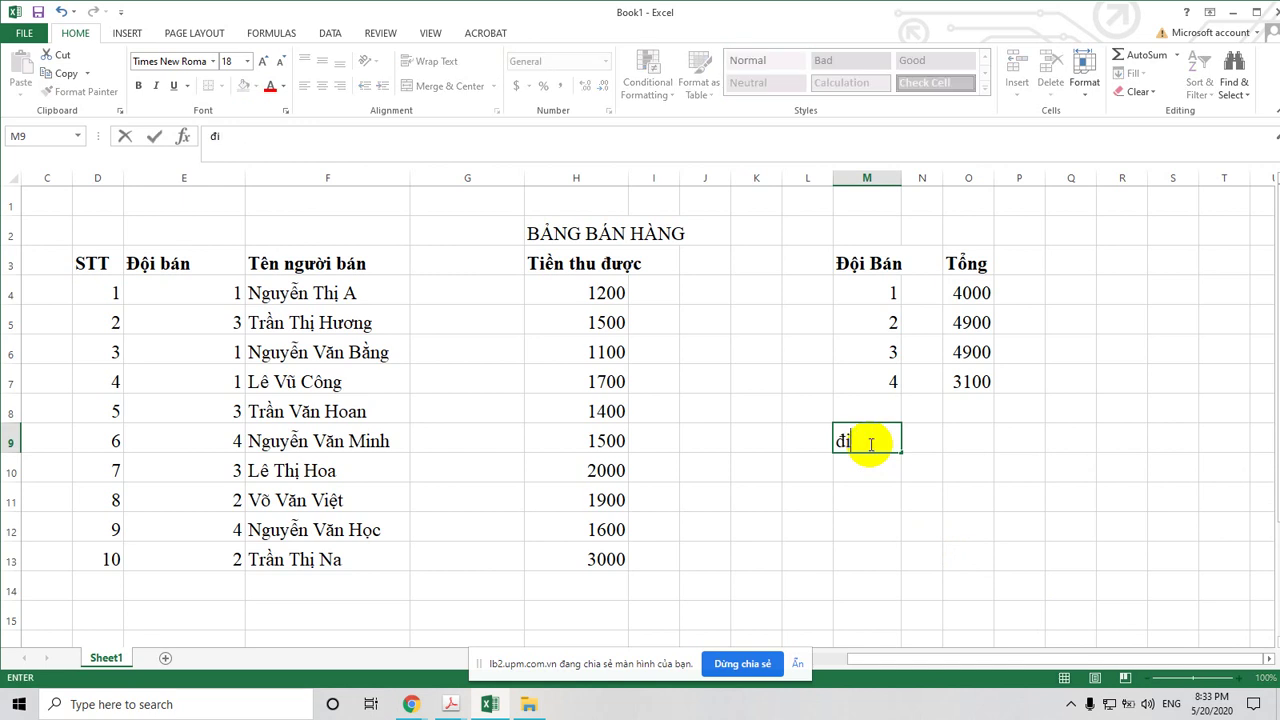
{"action": "type", "text": "ều kiê"}
{"action": "type", "text": "ều k"}
{"action": "type", "text": "iên"}
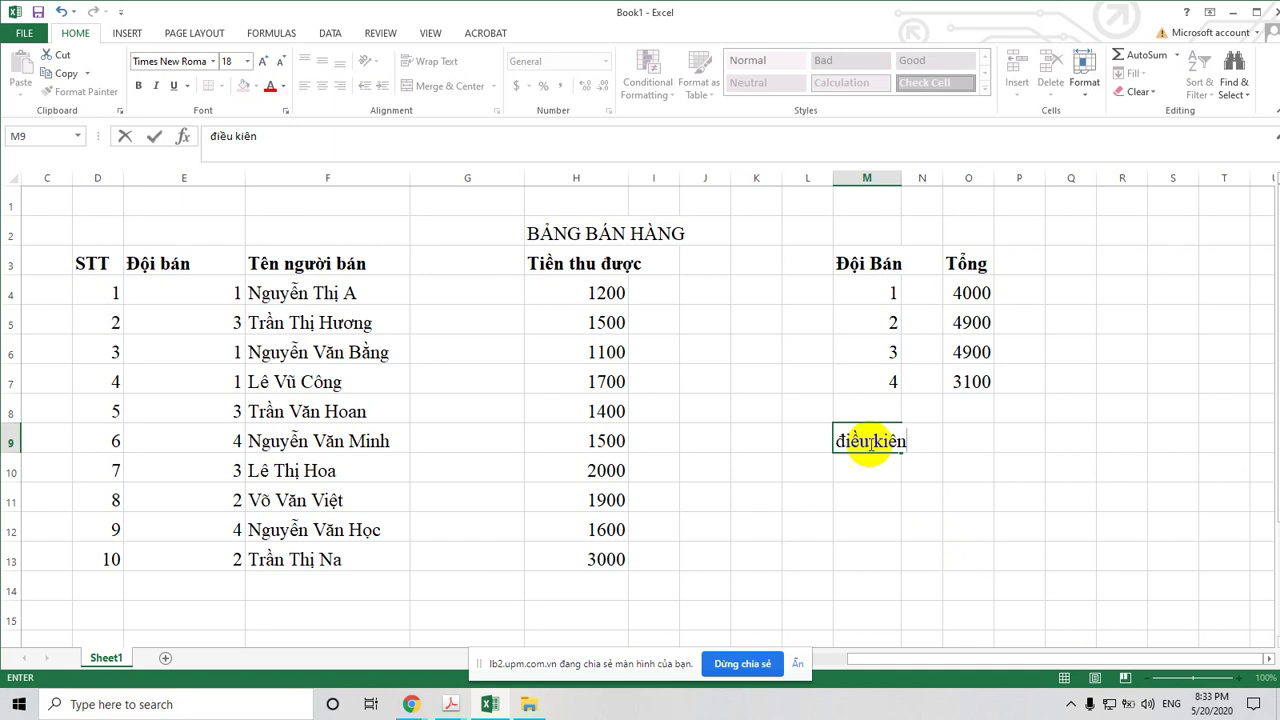
{"action": "type", "text": ">"}
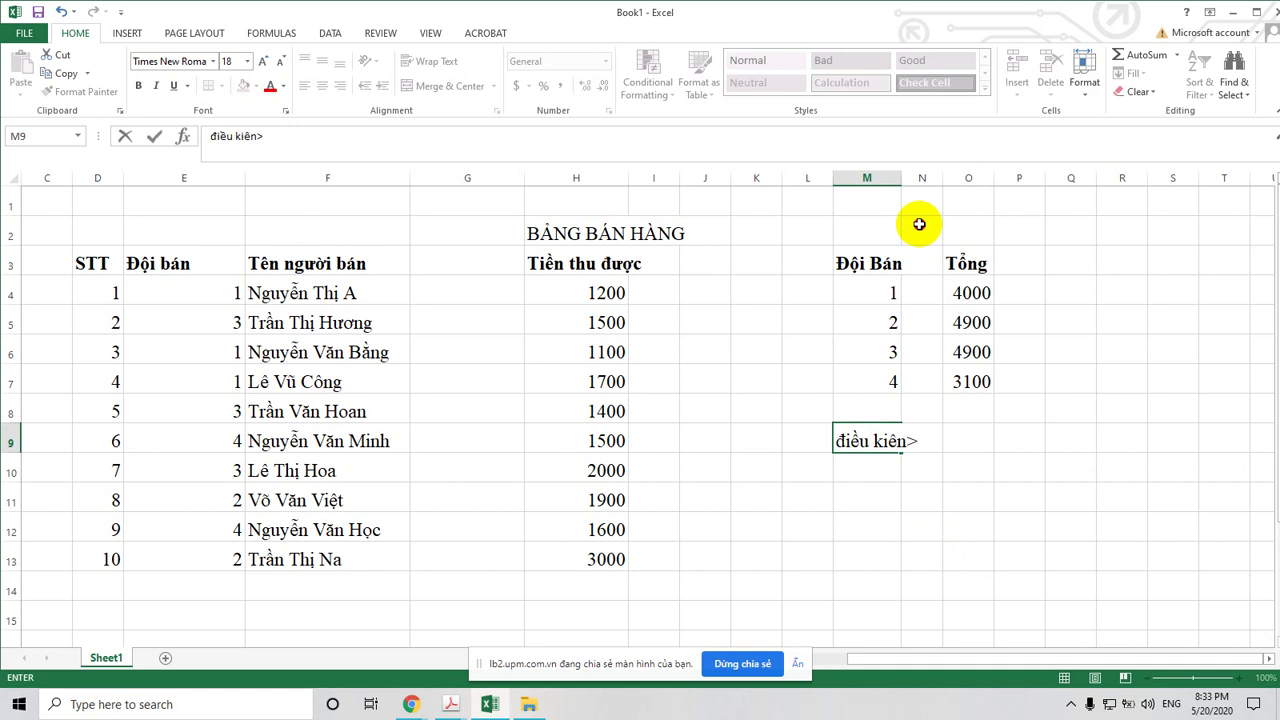
{"action": "key", "text": "Tab"}
{"action": "key", "text": "Tab"}
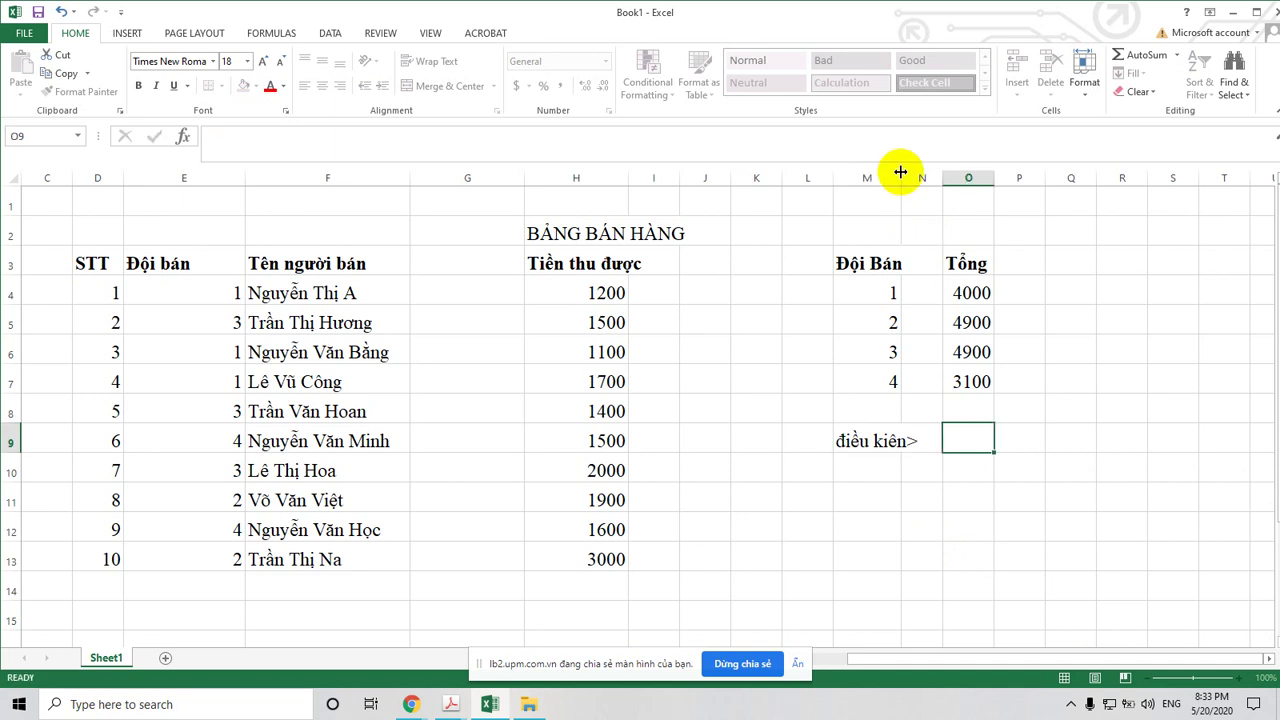
Widen column M to fit the label and enter 2000 in N9
{"action": "left_click_drag", "start_coordinate": [946, 167], "coordinate": [968, 167]}
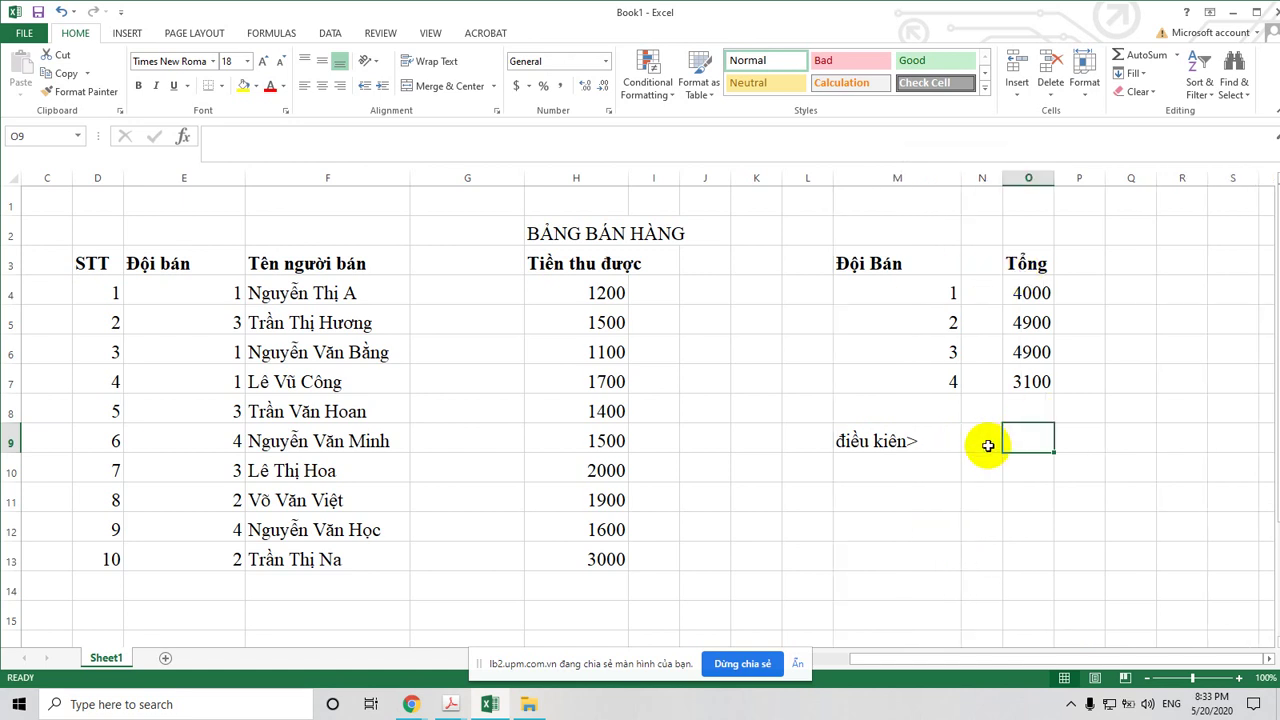
{"action": "left_click", "coordinate": [988, 443]}
{"action": "type", "text": "200"}
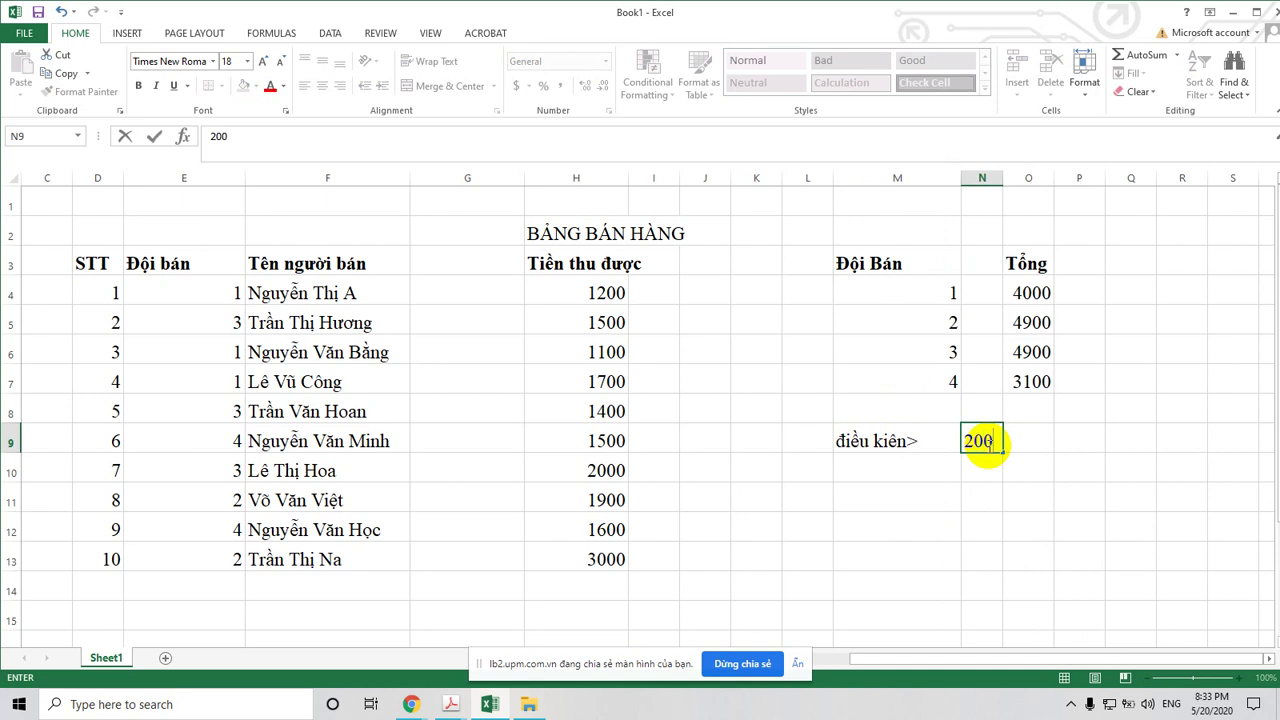
{"action": "type", "text": "0"}
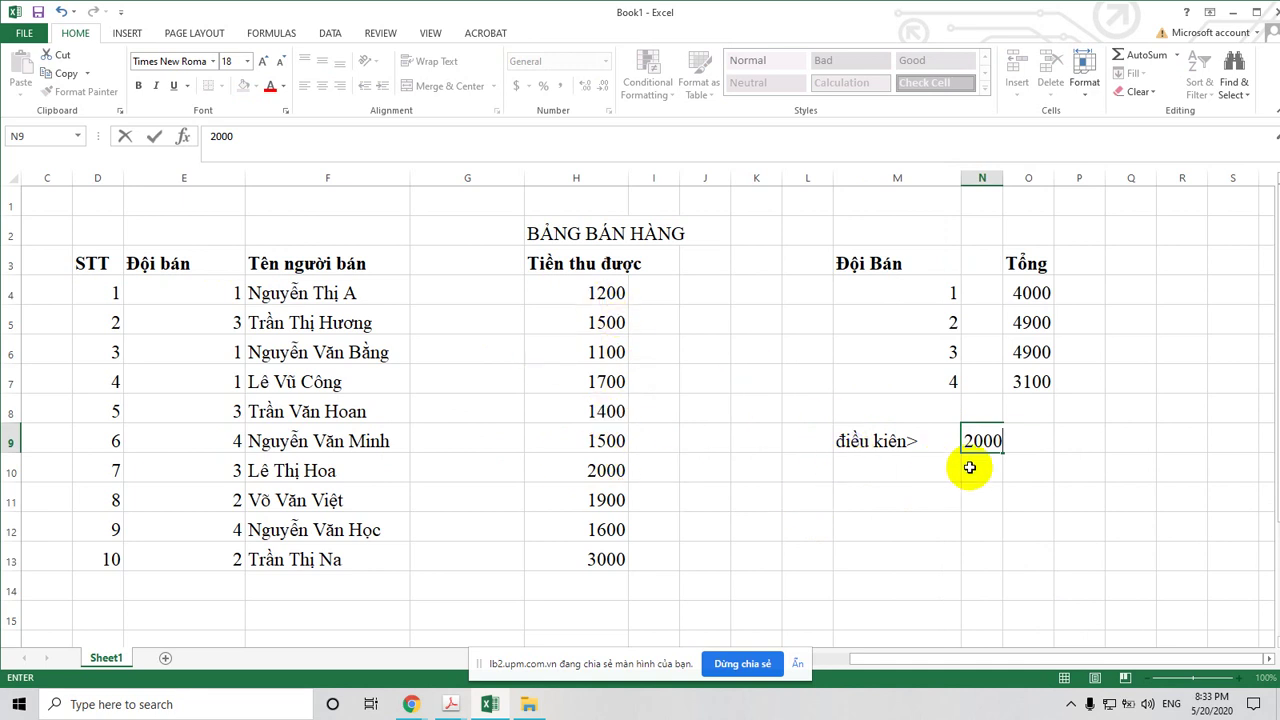
Label M10 "SUMIF >2000" and widen column N so the 2000 in N9 is readable
{"action": "left_click", "coordinate": [867, 473]}
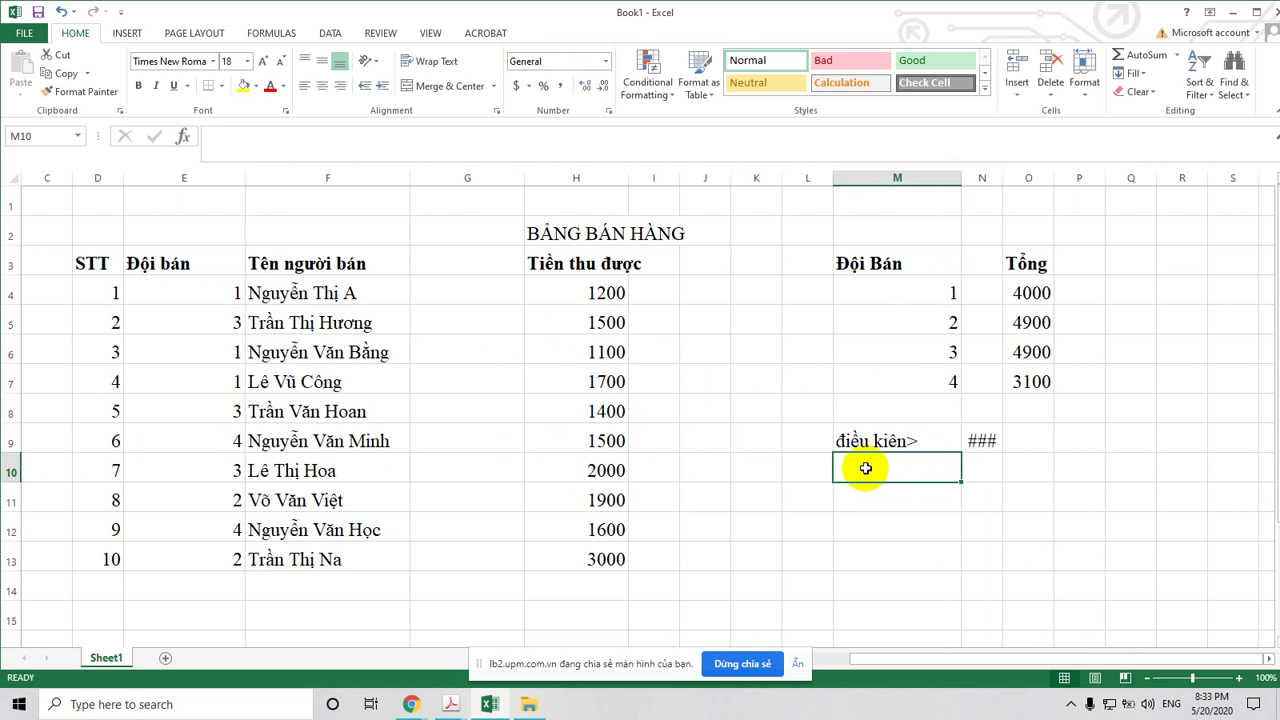
{"action": "type", "text": "SUMIFF"}
{"action": "key", "text": "BackSpace"}
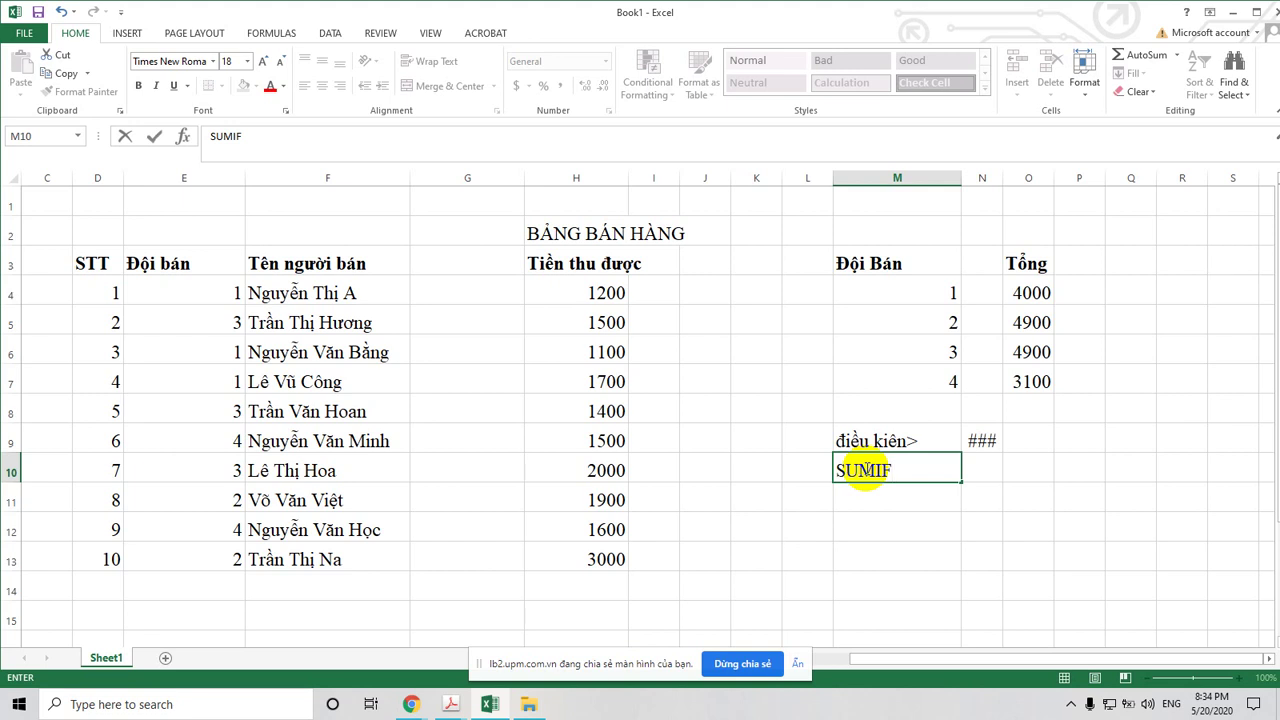
{"action": "type", "text": ">"}
{"action": "type", "text": "200"}
{"action": "type", "text": "0"}
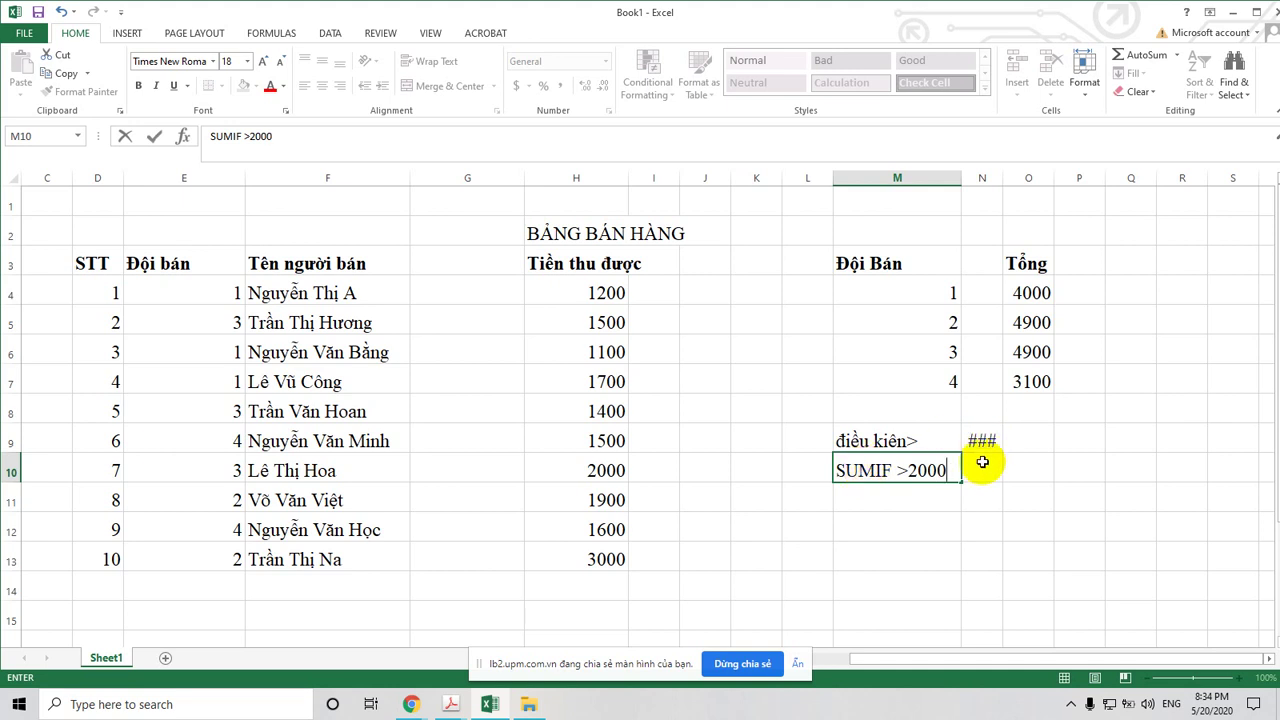
{"action": "left_click", "coordinate": [983, 470]}
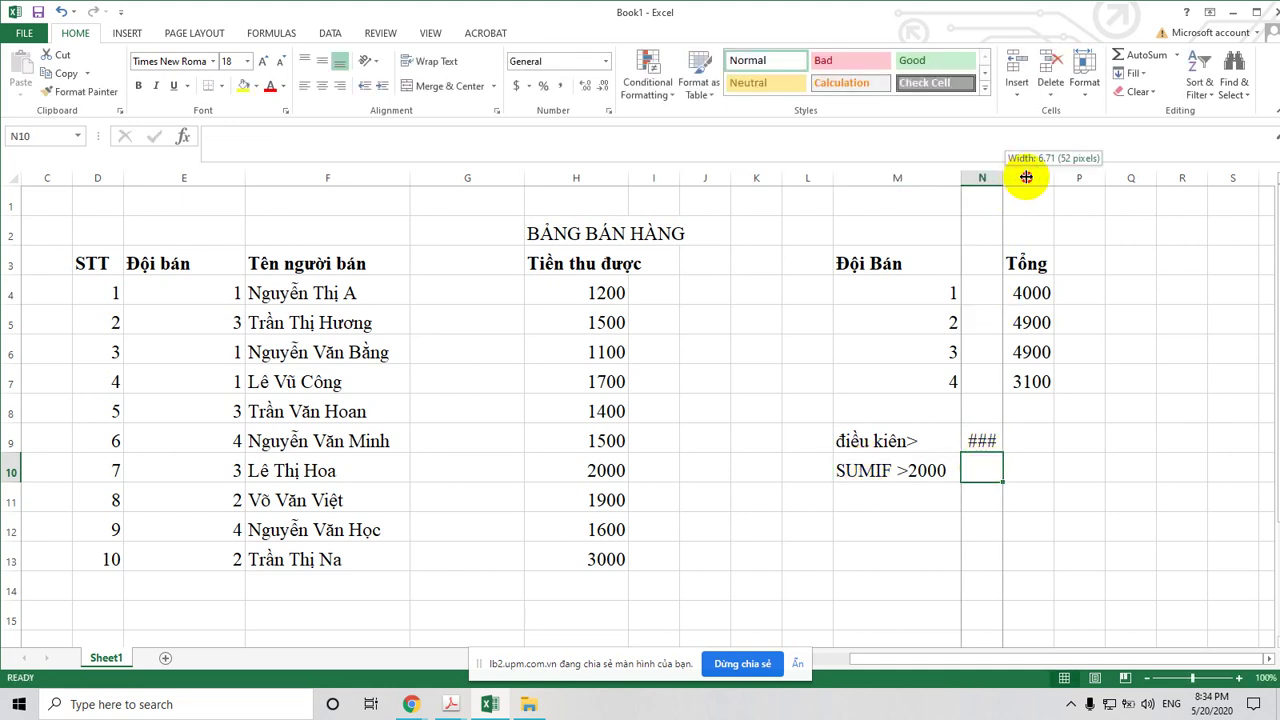
{"action": "left_click_drag", "start_coordinate": [1004, 177], "coordinate": [1051, 177]}
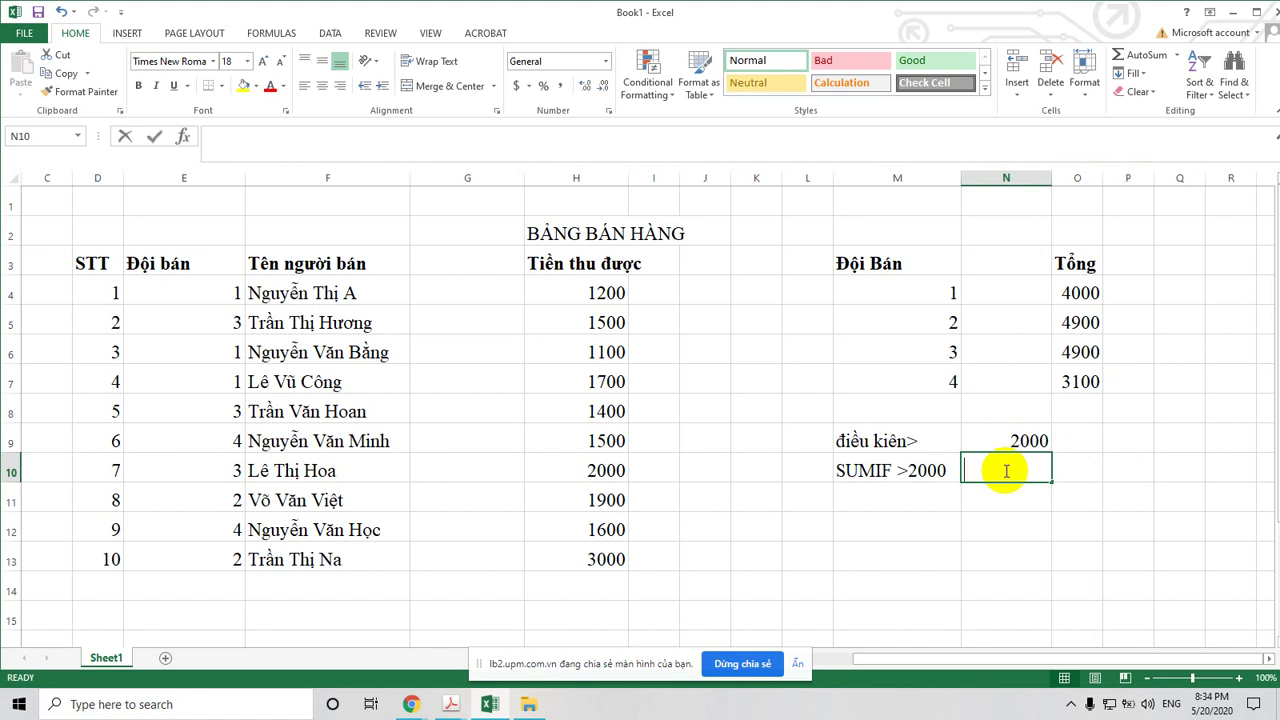
Begin N10's formula as =SUMIF( after correcting a mistyped first attempt
{"action": "type", "text": "="}
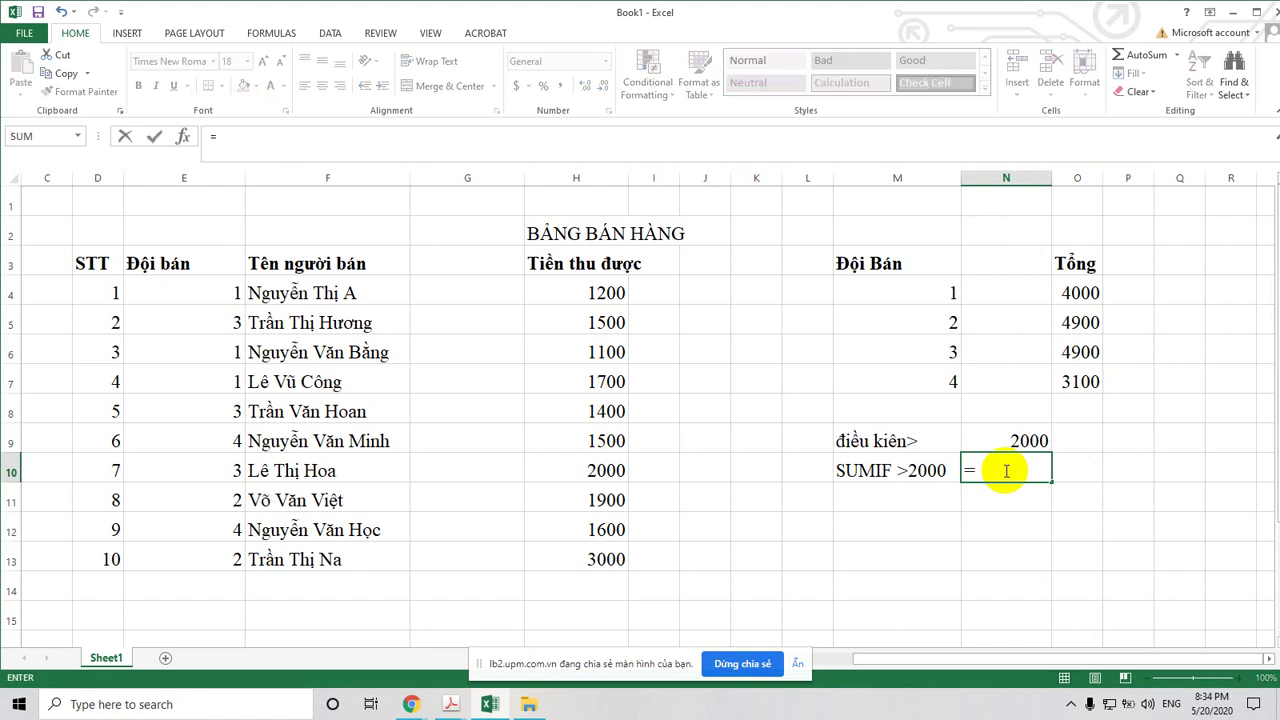
{"action": "type", "text": "su"}
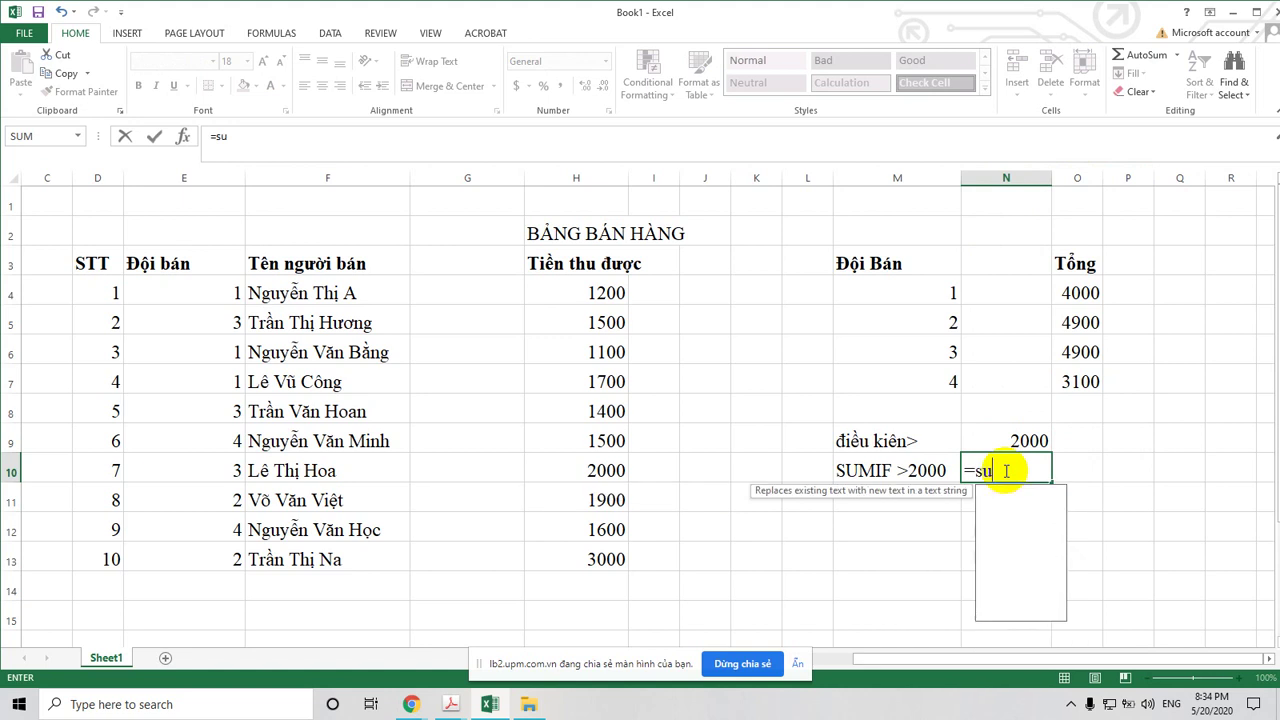
{"action": "type", "text": "m"}
{"action": "key", "text": "BackSpace"}
{"action": "key", "text": "BackSpace"}
{"action": "key", "text": "BackSpace"}
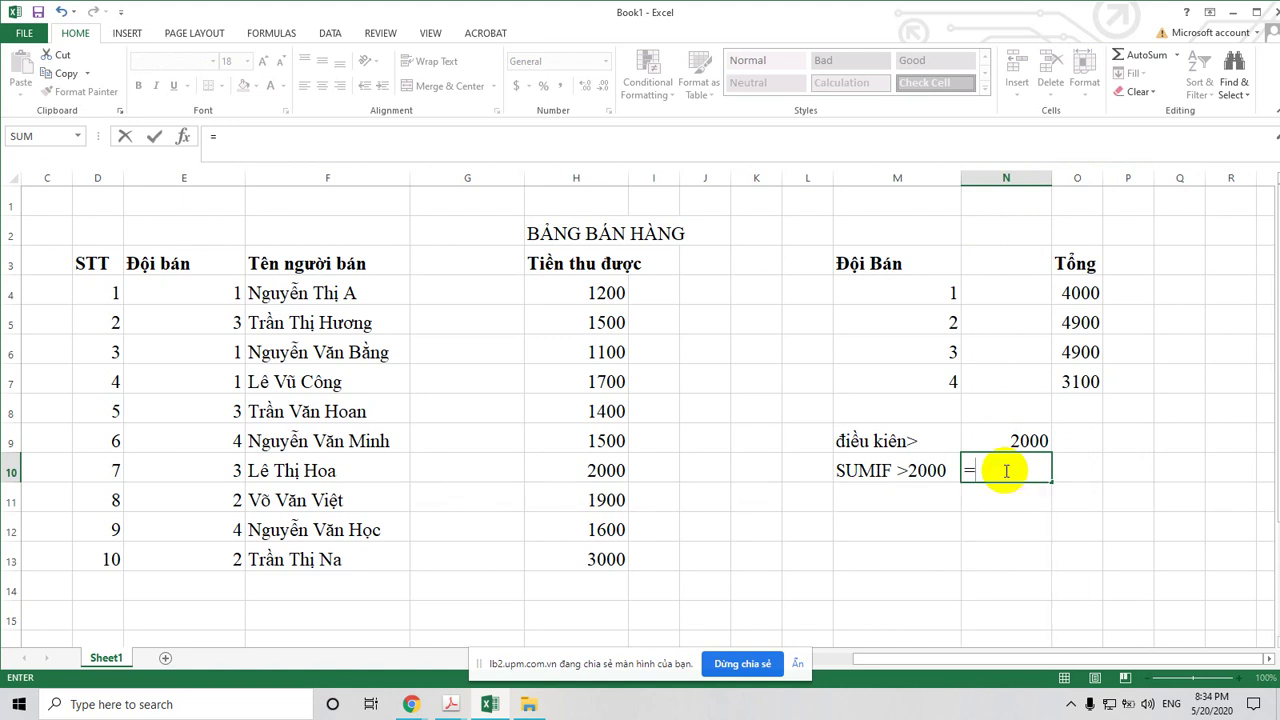
{"action": "key", "text": "Tab"}
{"action": "left_click", "coordinate": [1004, 470]}
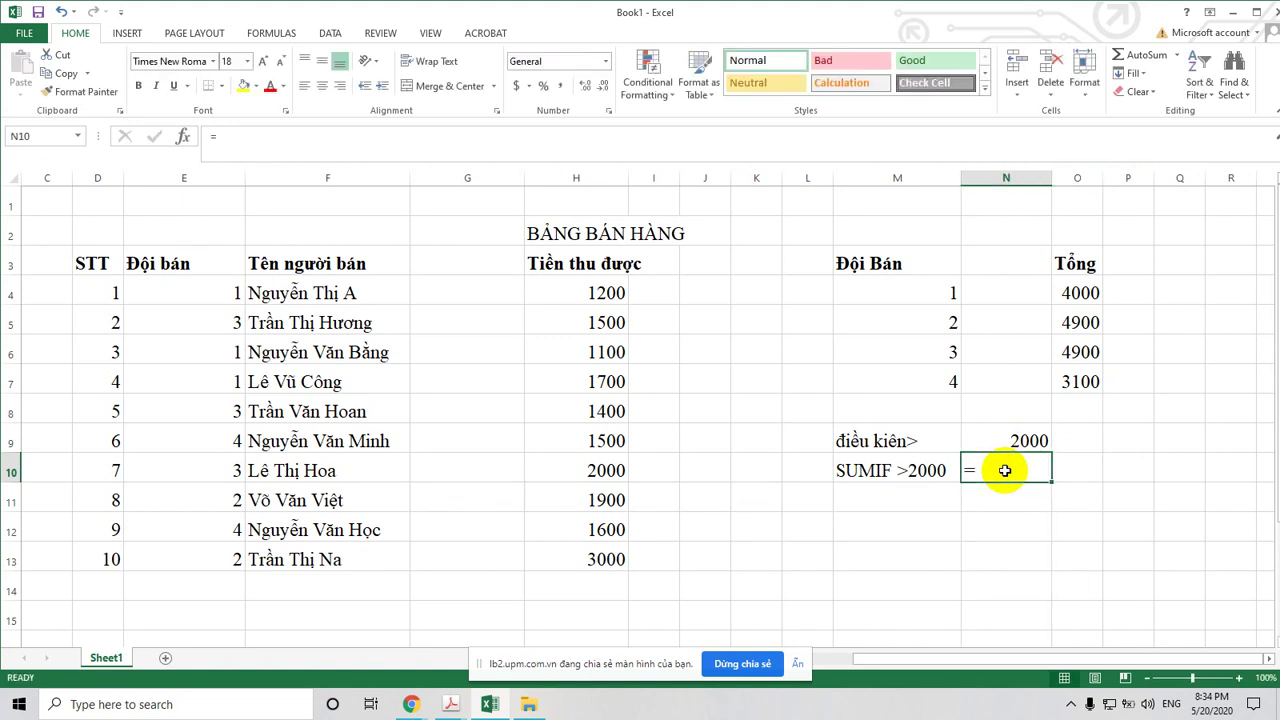
{"action": "type", "text": "="}
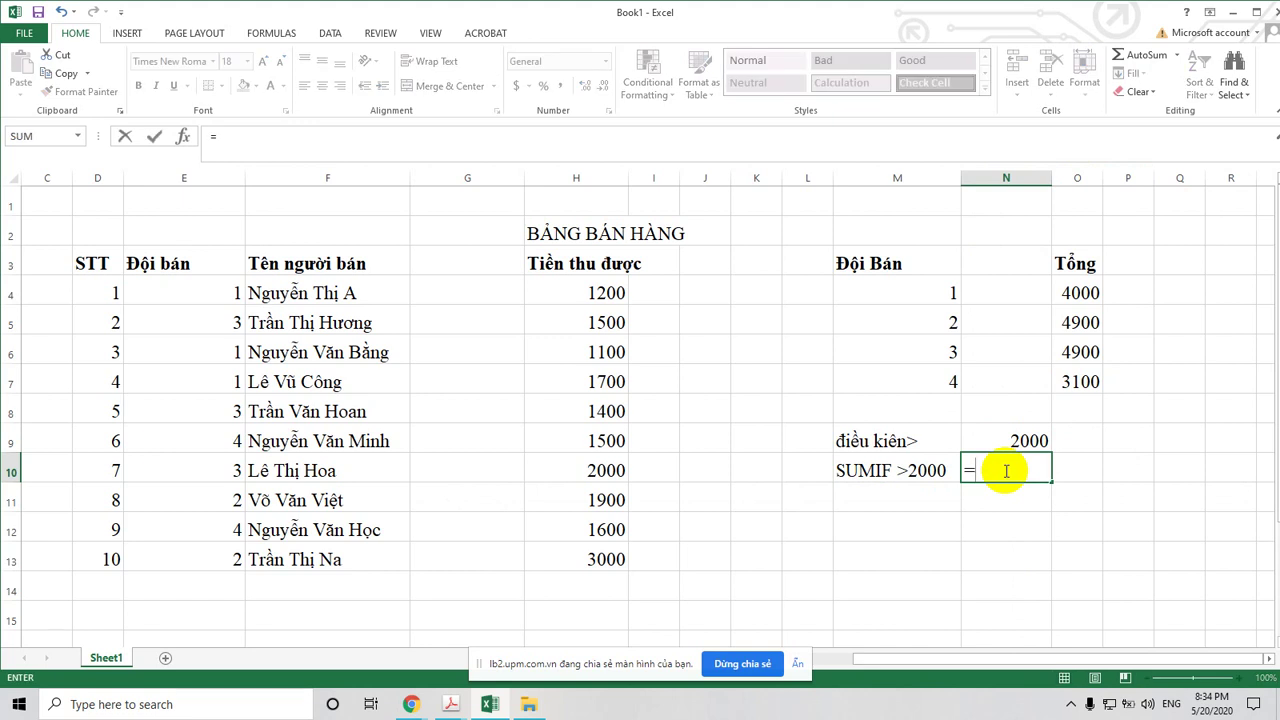
{"action": "type", "text": "su"}
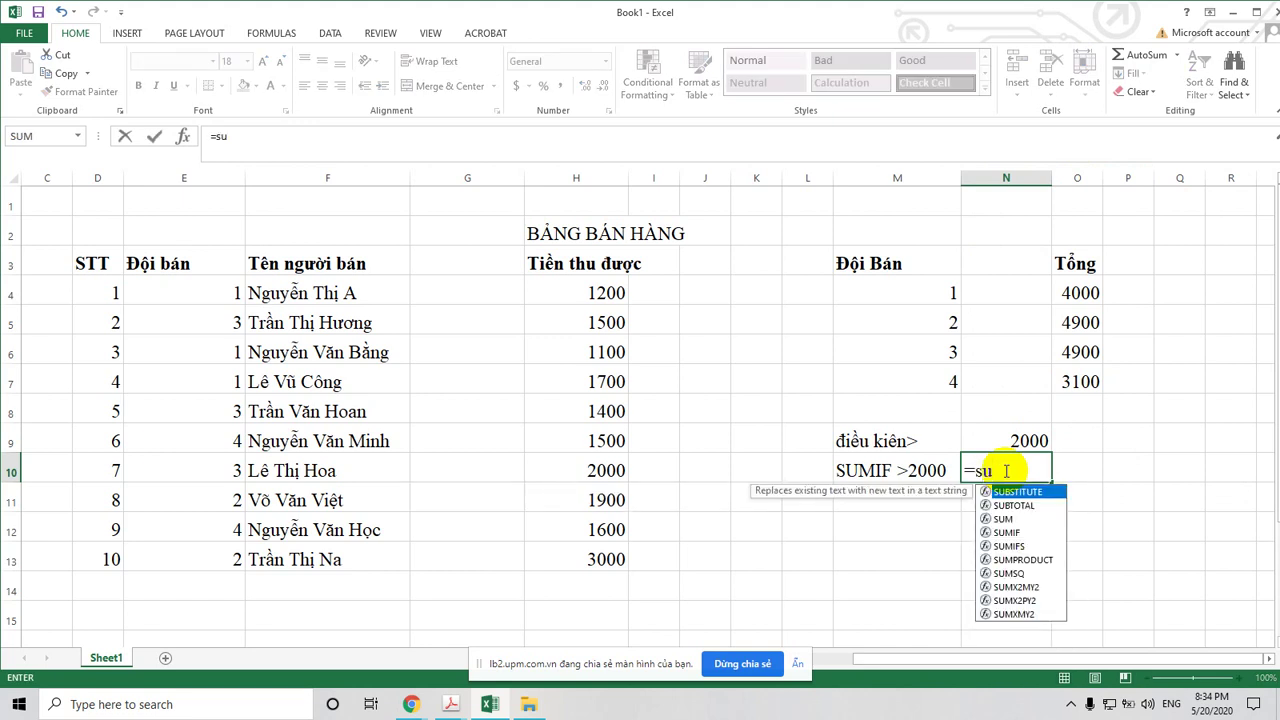
{"action": "key", "text": "BackSpace"}
{"action": "key", "text": "BackSpace"}
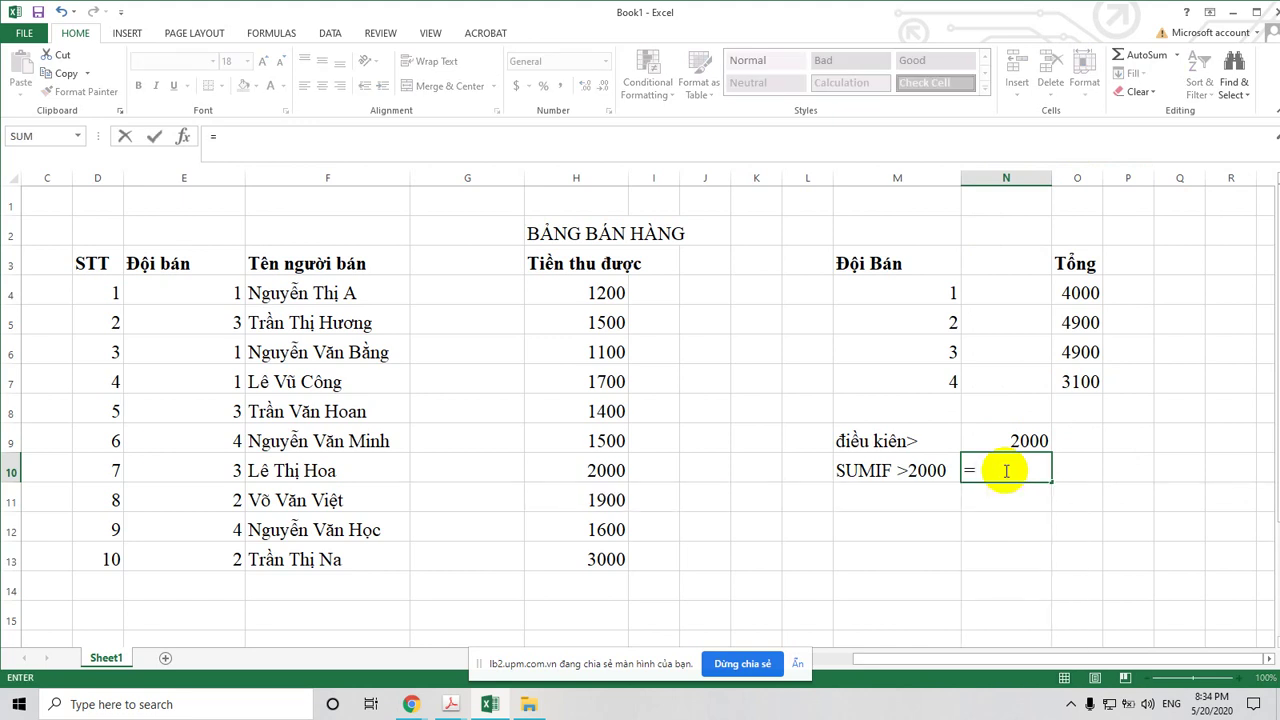
{"action": "type", "text": "SUMIF("}
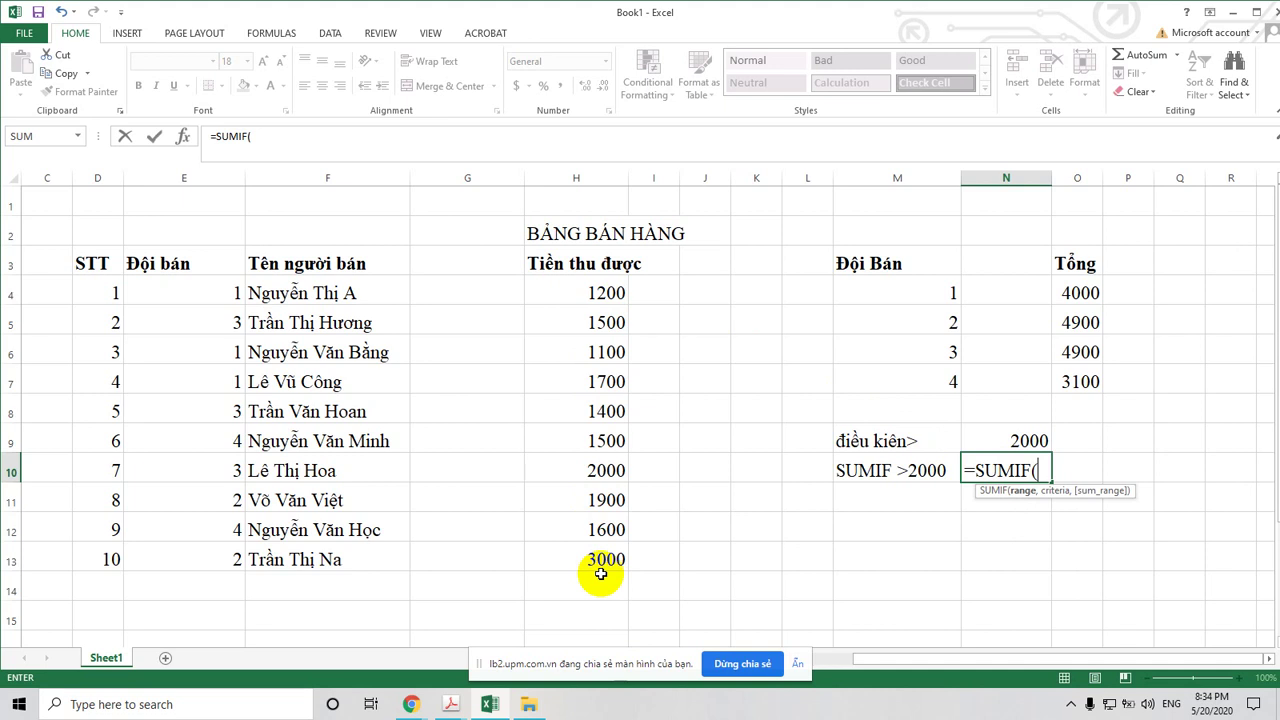
Complete N10's formula as =SUMIF(H4:H13,">",&N10) over the revenue column, with closing parenthesis
{"action": "type", "text": "H4"}
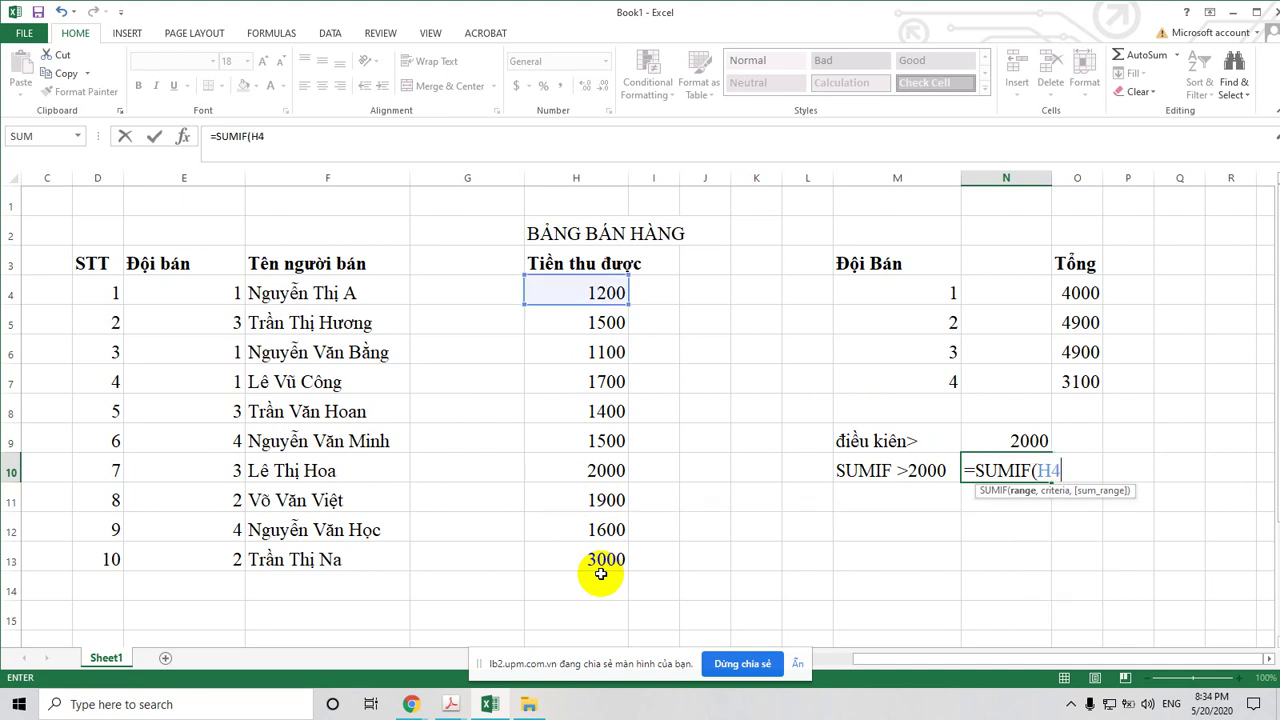
{"action": "type", "text": ":H13"}
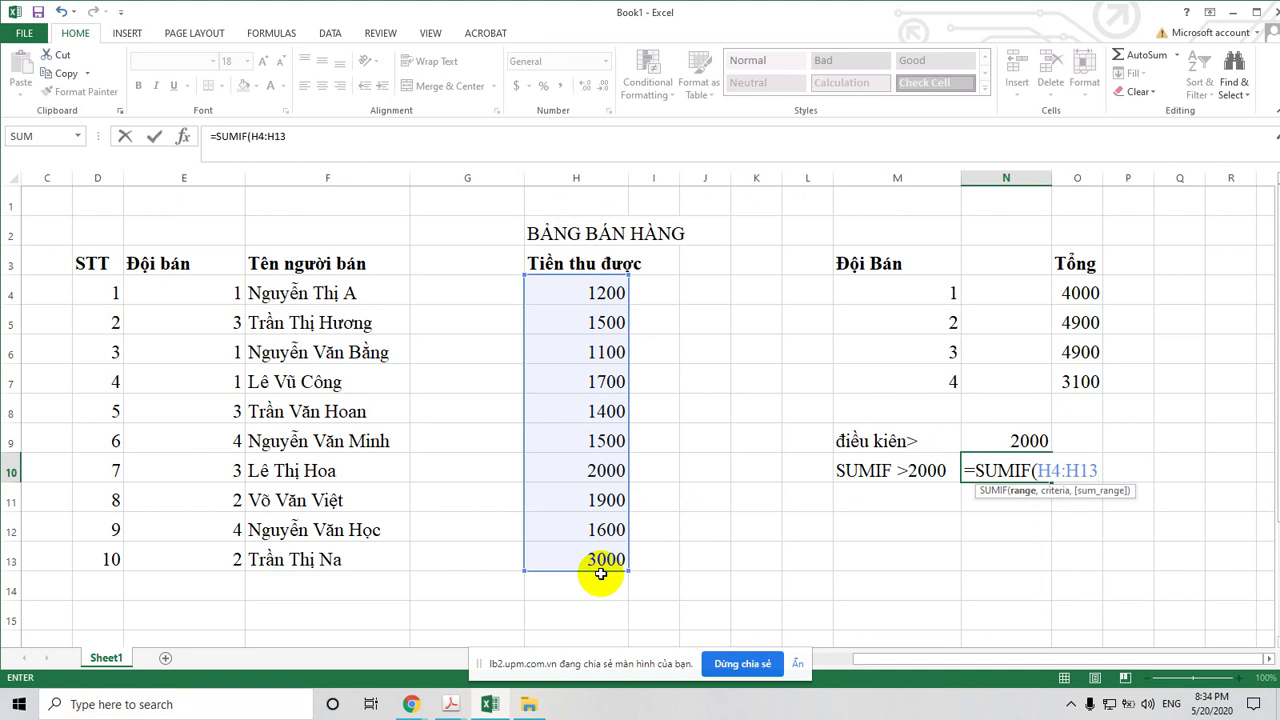
{"action": "type", "text": ","}
{"action": "type", "text": "\""}
{"action": "type", "text": ">\""}
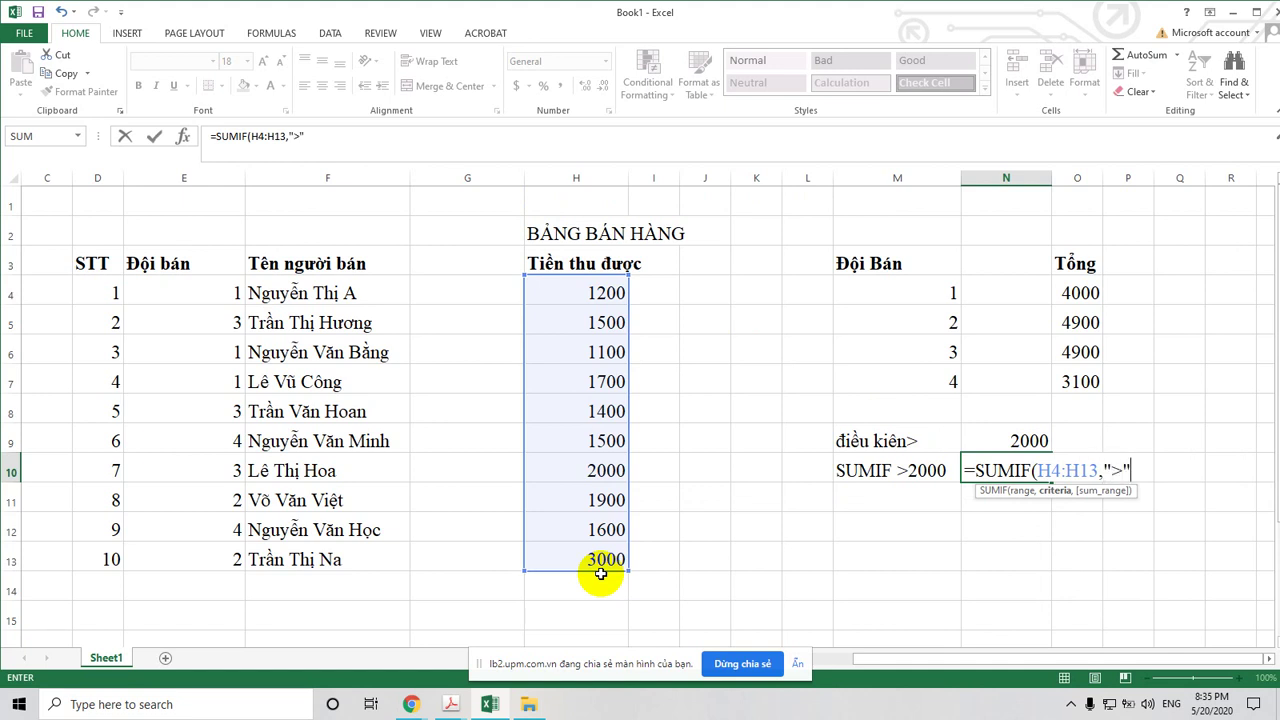
{"action": "type", "text": ","}
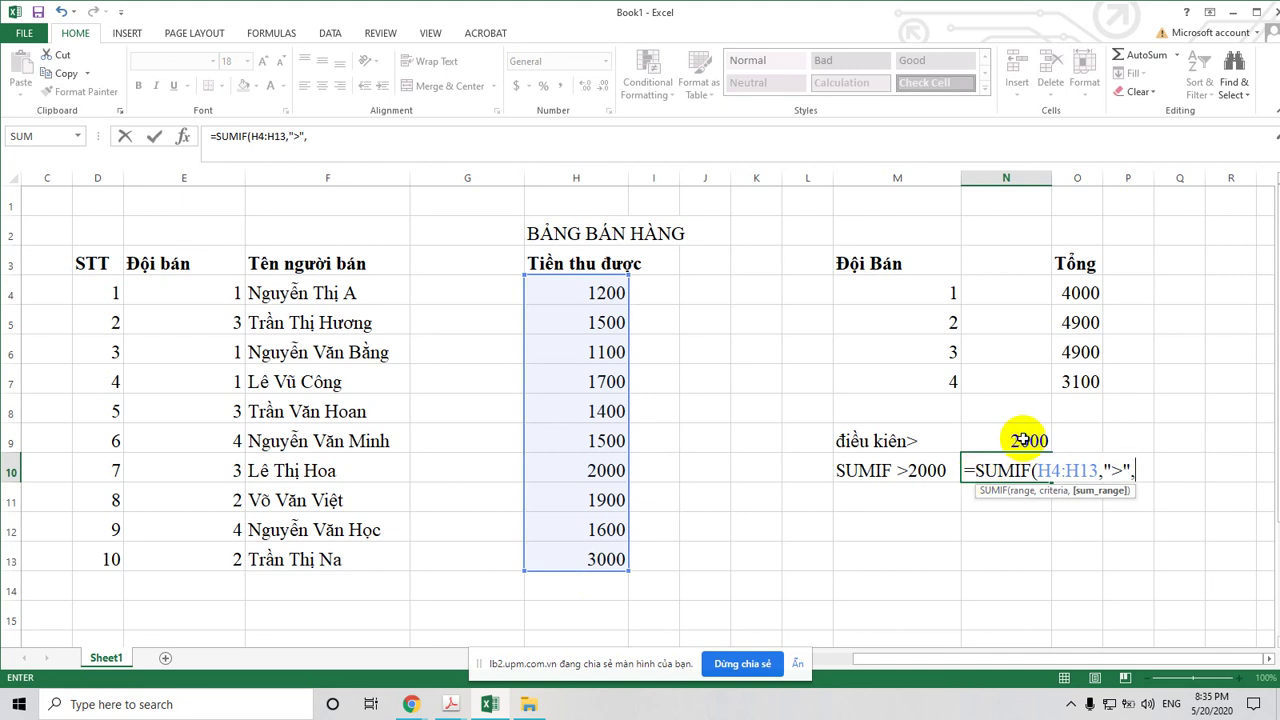
{"action": "type", "text": "N"}
{"action": "type", "text": "1"}
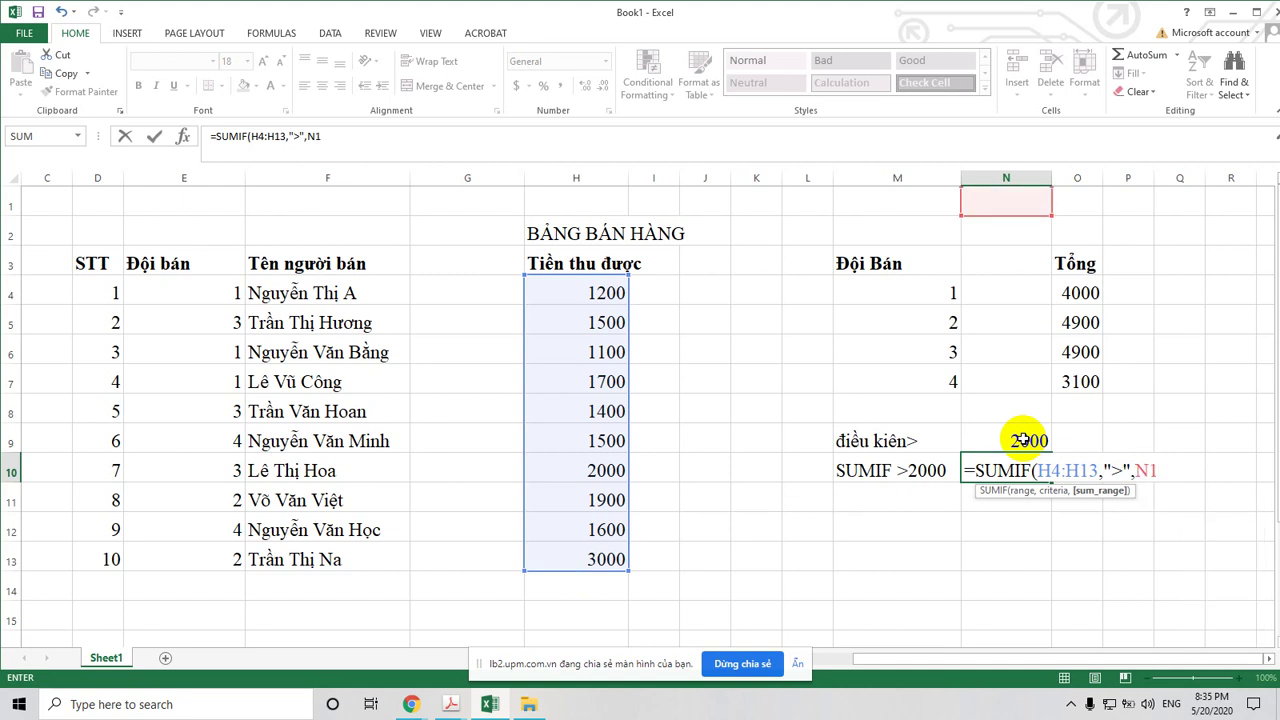
{"action": "type", "text": "0"}
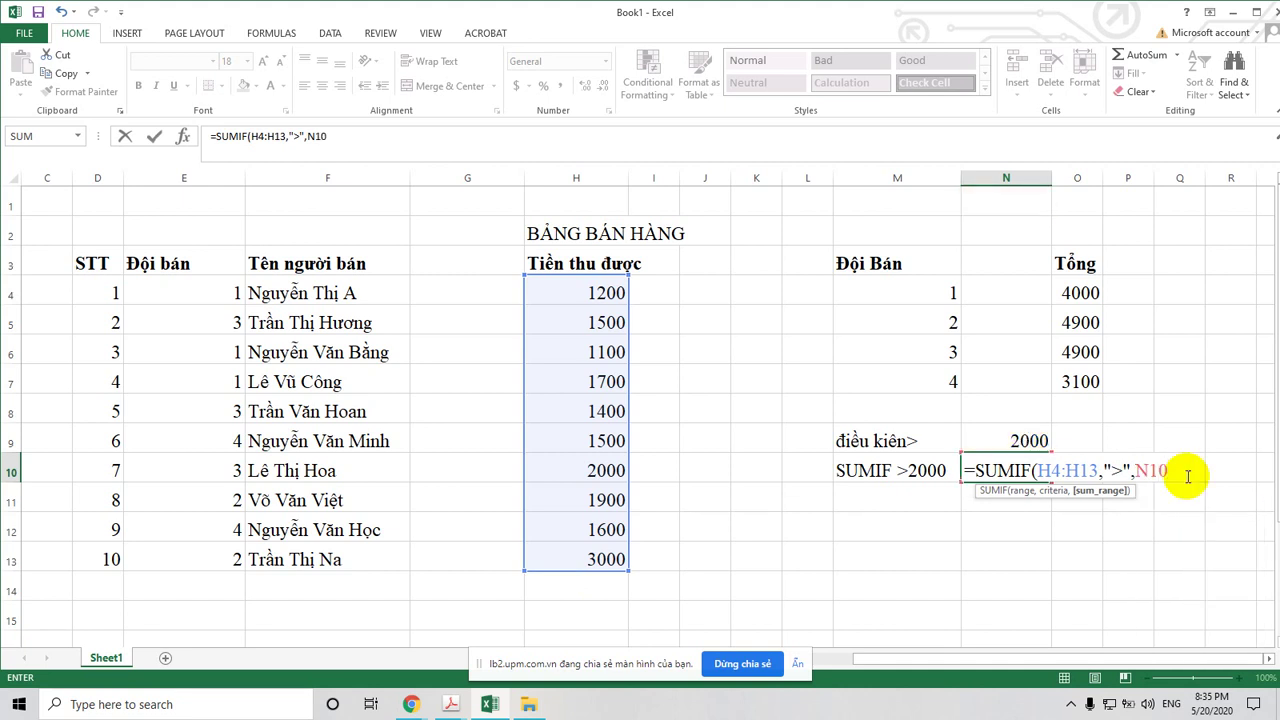
{"action": "left_click", "coordinate": [1133, 471]}
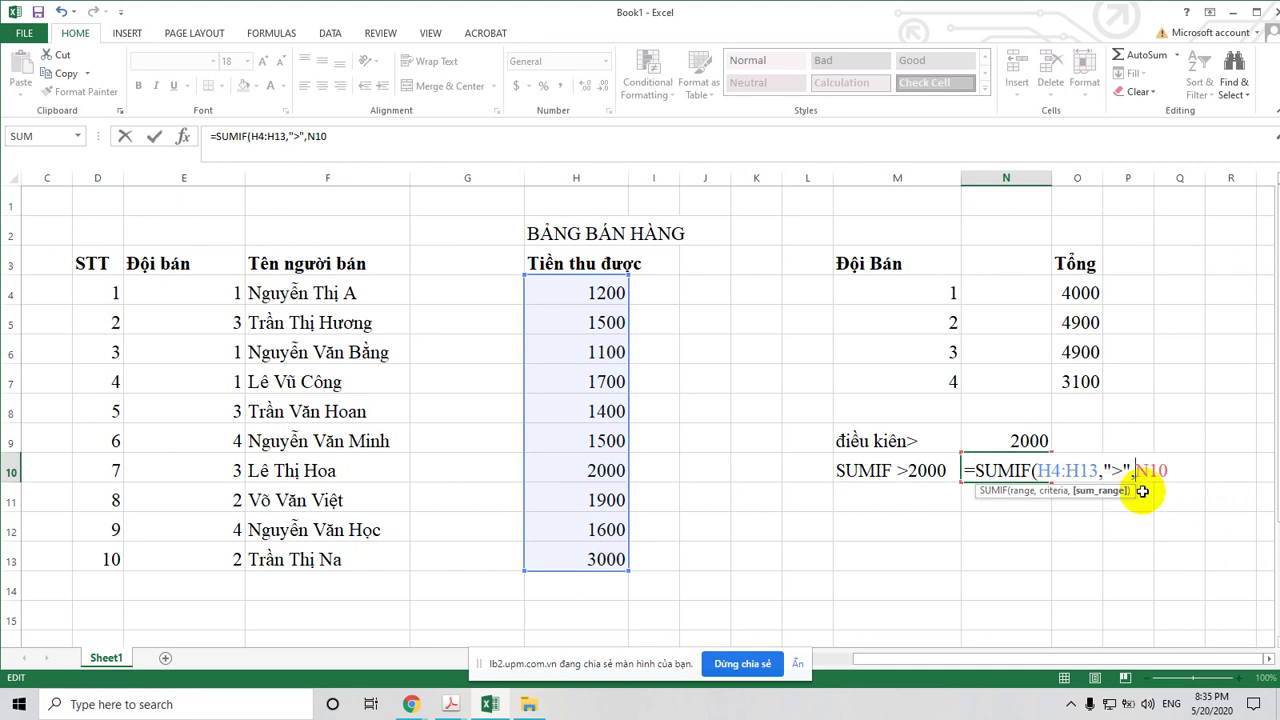
{"action": "type", "text": "&"}
{"action": "left_click", "coordinate": [1193, 475]}
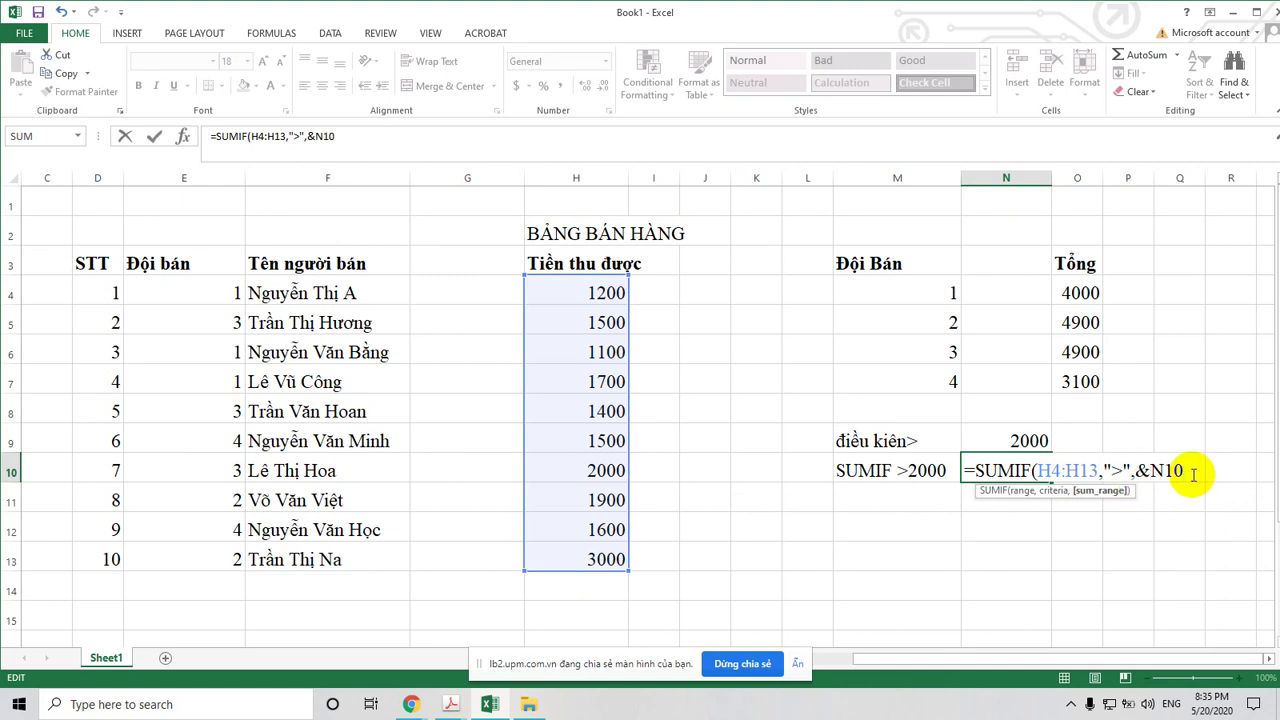
{"action": "type", "text": ")"}
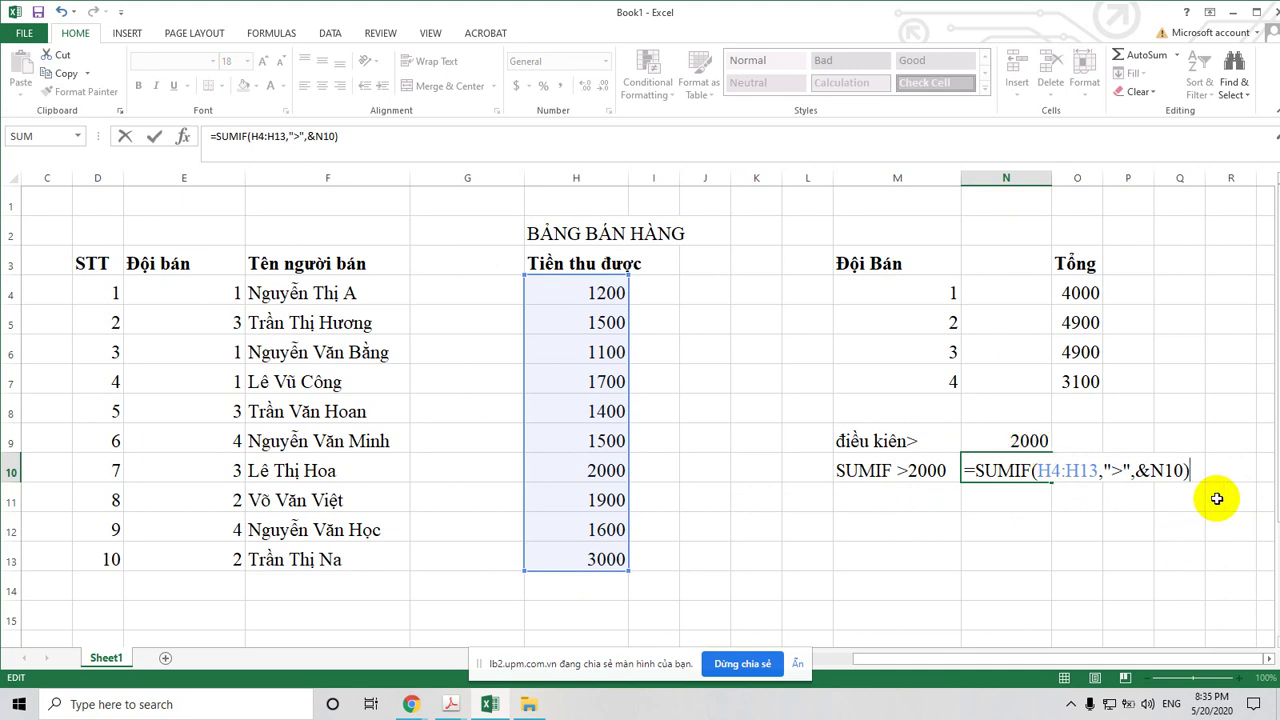
Commit N10 as =SUMIF(H4:H13,">",N10) without the ampersand, showing result 0
{"action": "key", "text": "Return"}
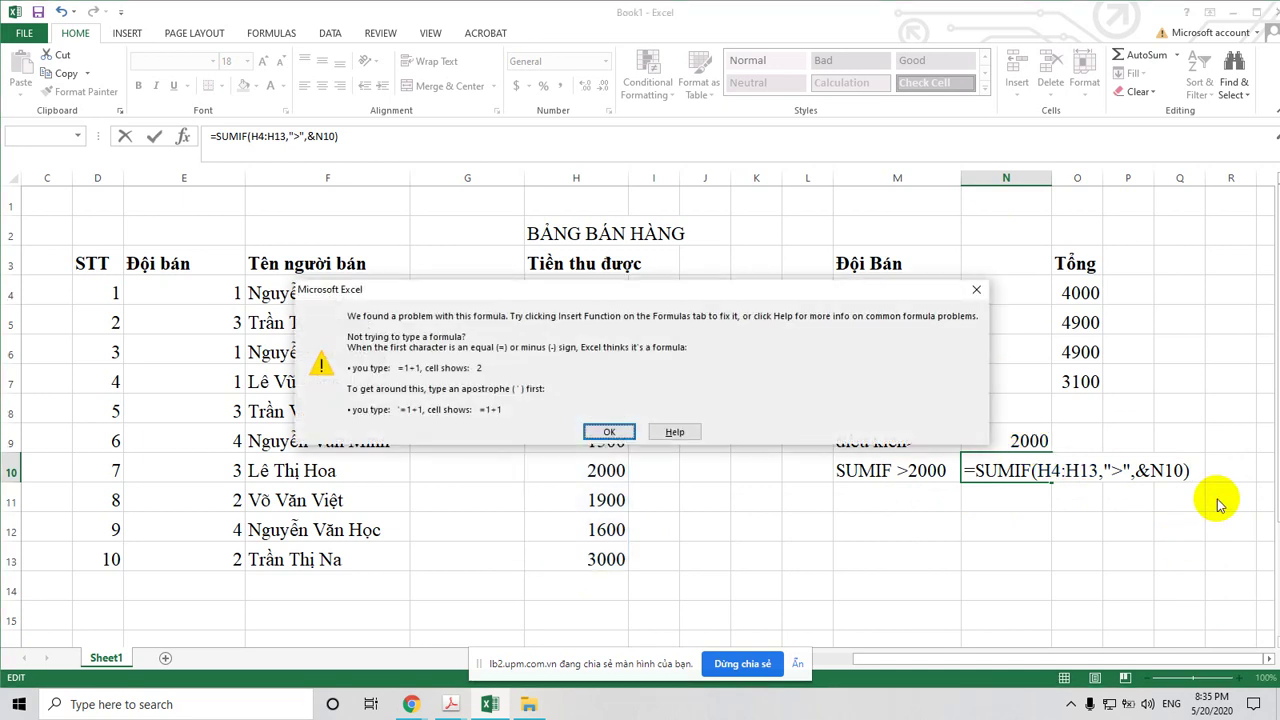
{"action": "left_click", "coordinate": [979, 291]}
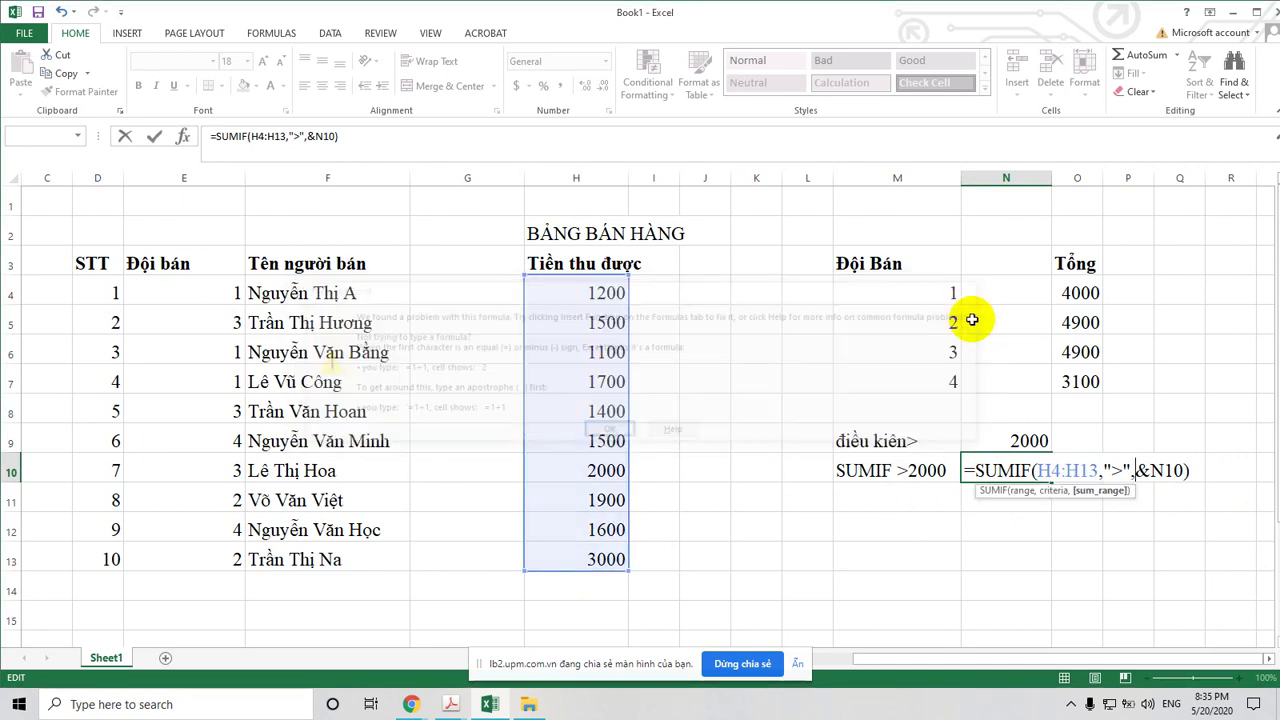
{"action": "key", "text": "BackSpace"}
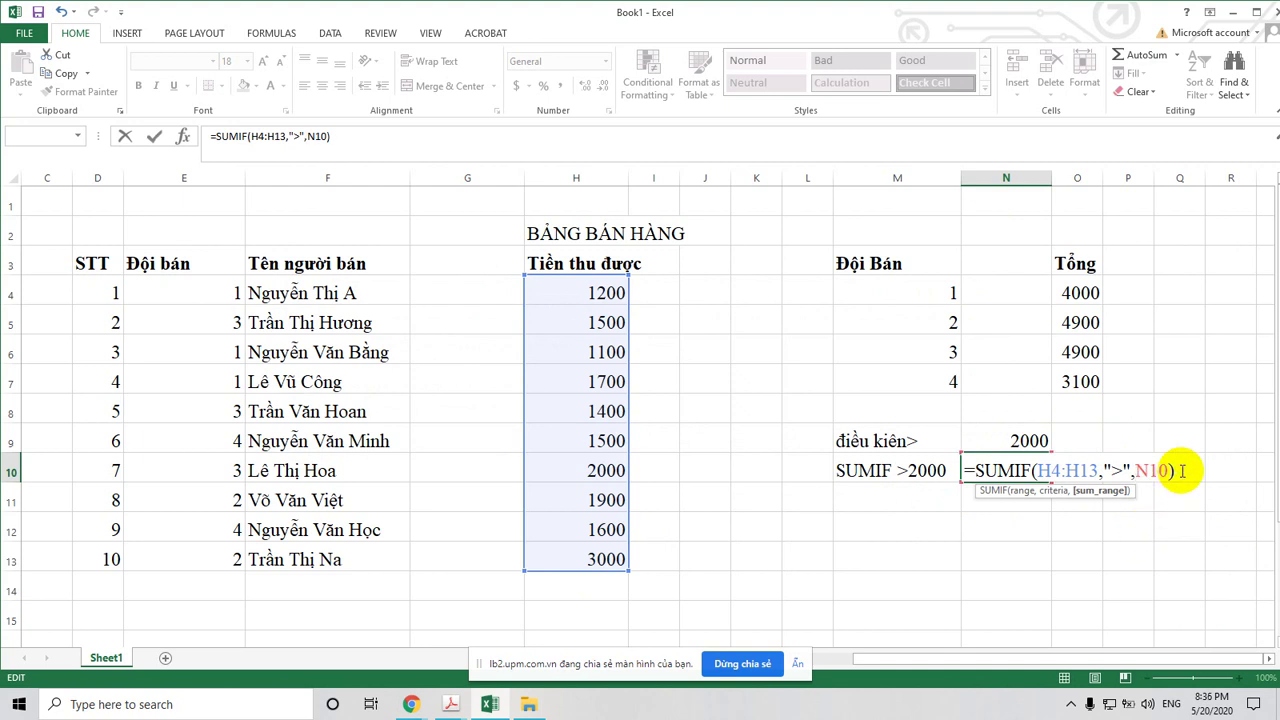
{"action": "key", "text": "Return"}
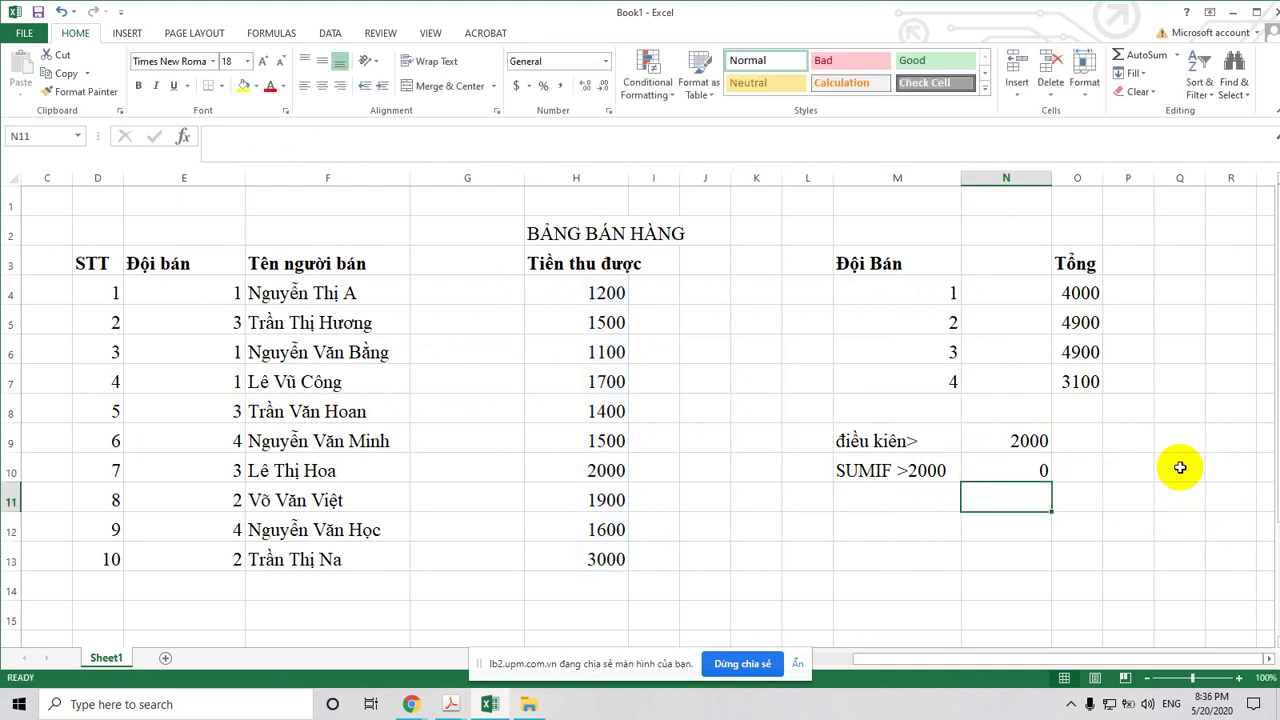
{"action": "left_click", "coordinate": [1015, 472]}
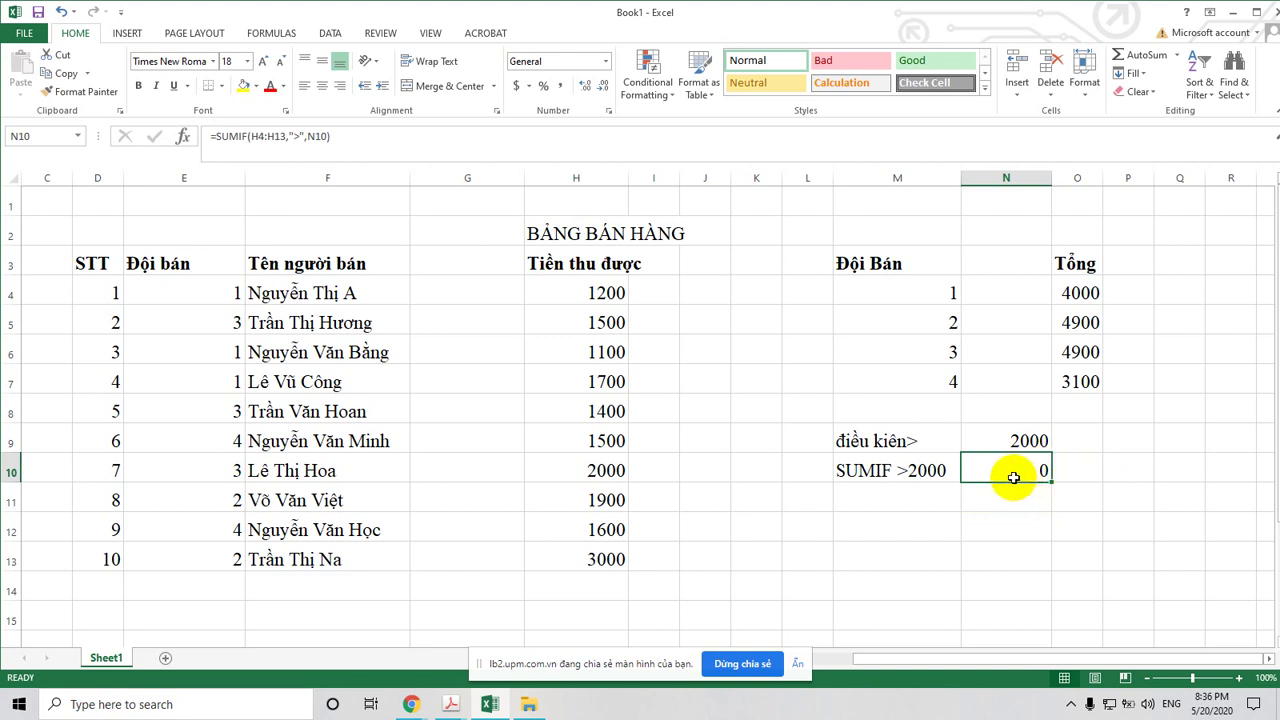
Try N10's criterion as an unquoted > and dismiss Excel's error
{"action": "left_click", "coordinate": [300, 137]}
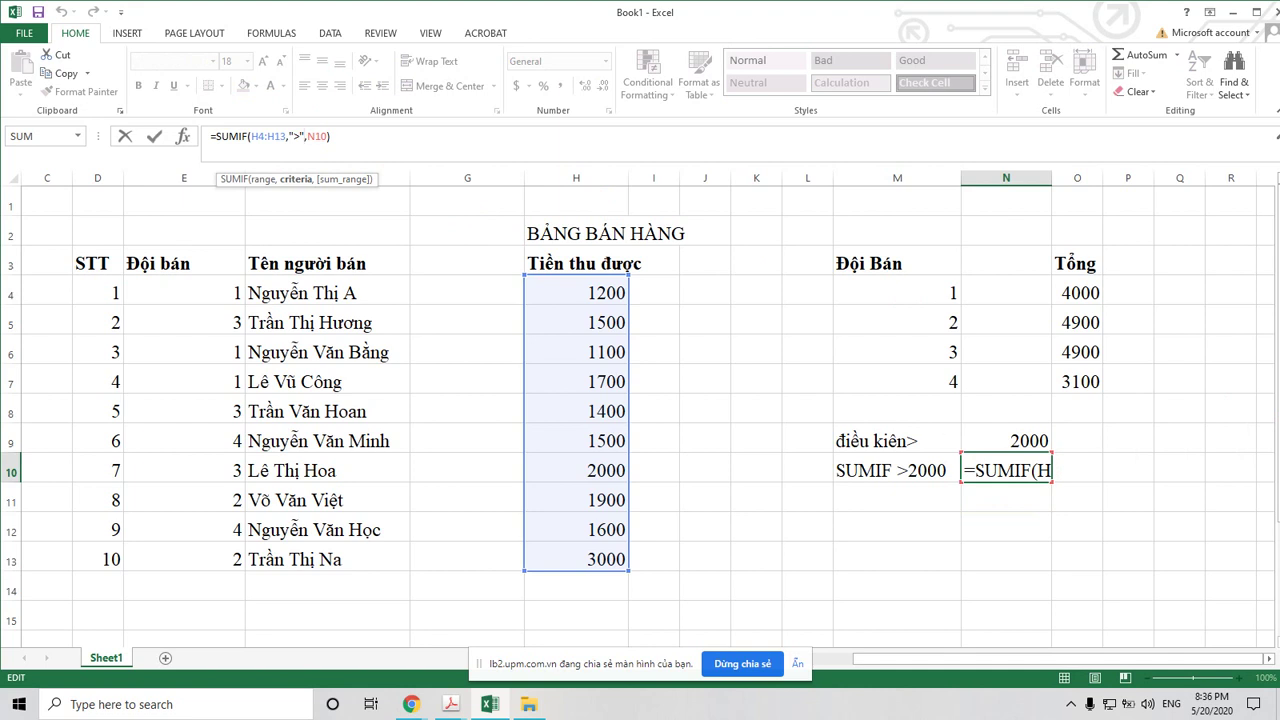
{"action": "key", "text": "BackSpace"}
{"action": "key", "text": "BackSpace"}
{"action": "key", "text": "Delete"}
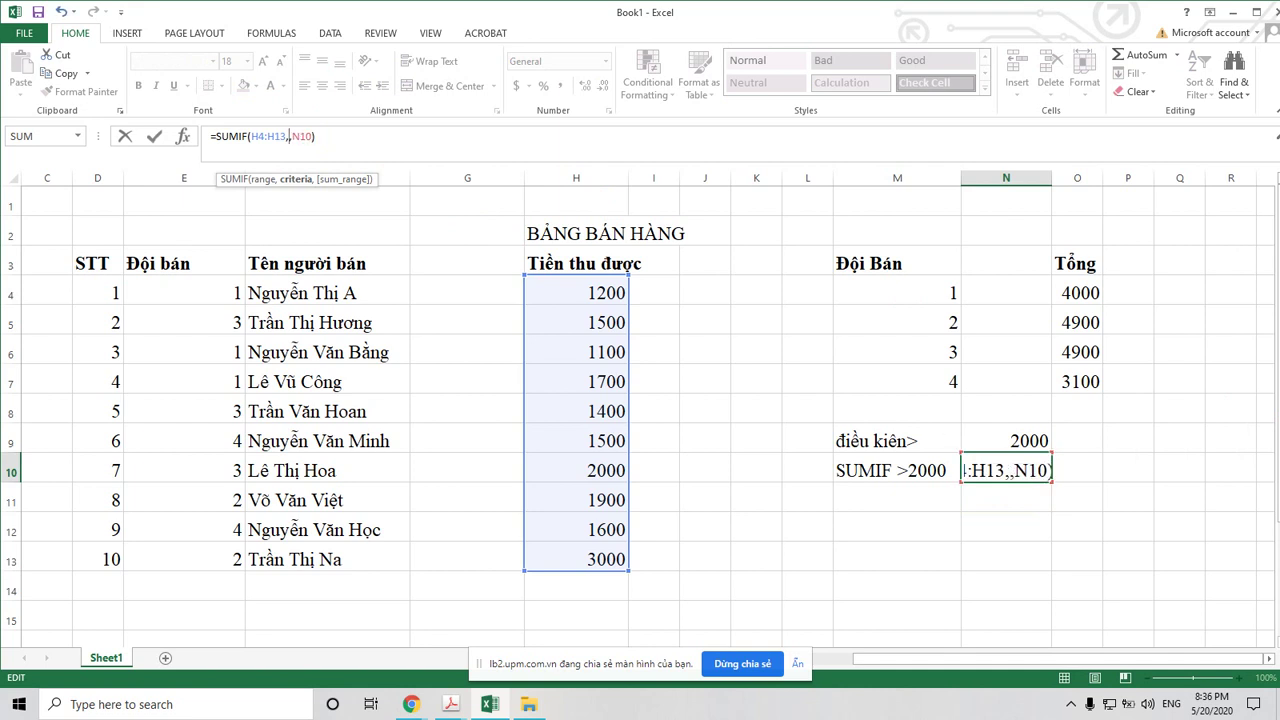
{"action": "type", "text": ">"}
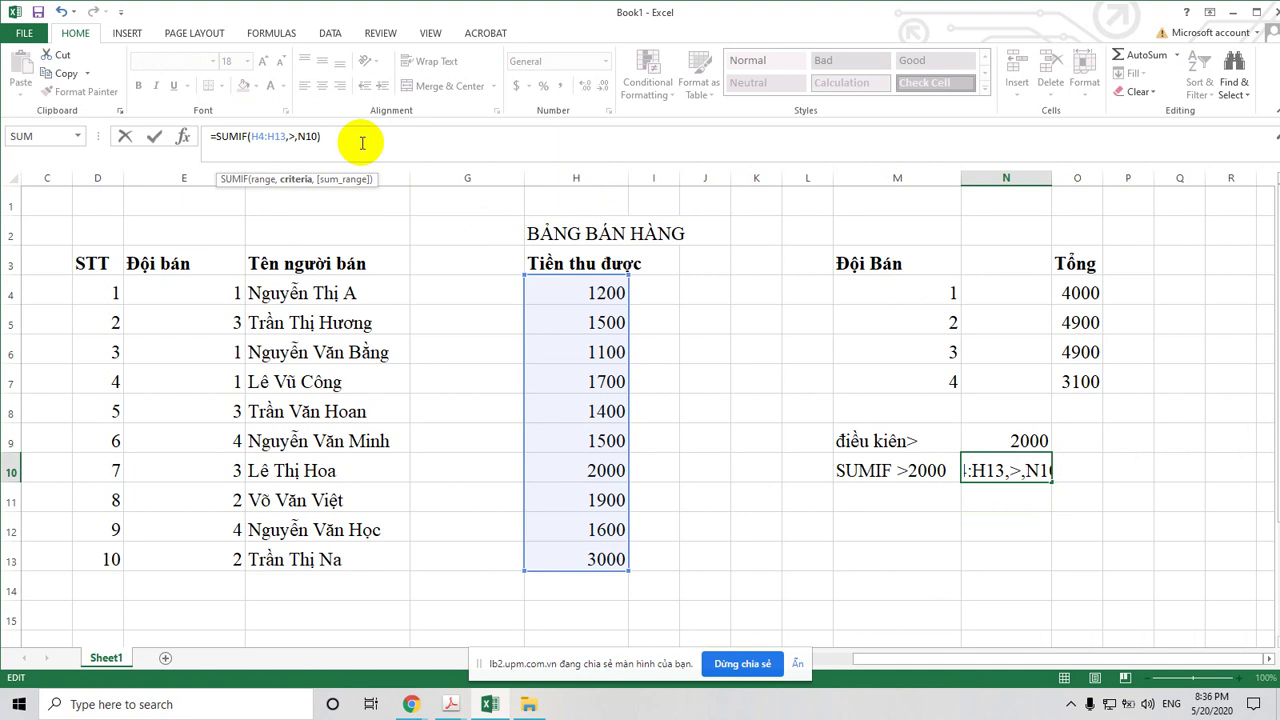
{"action": "key", "text": "Return"}
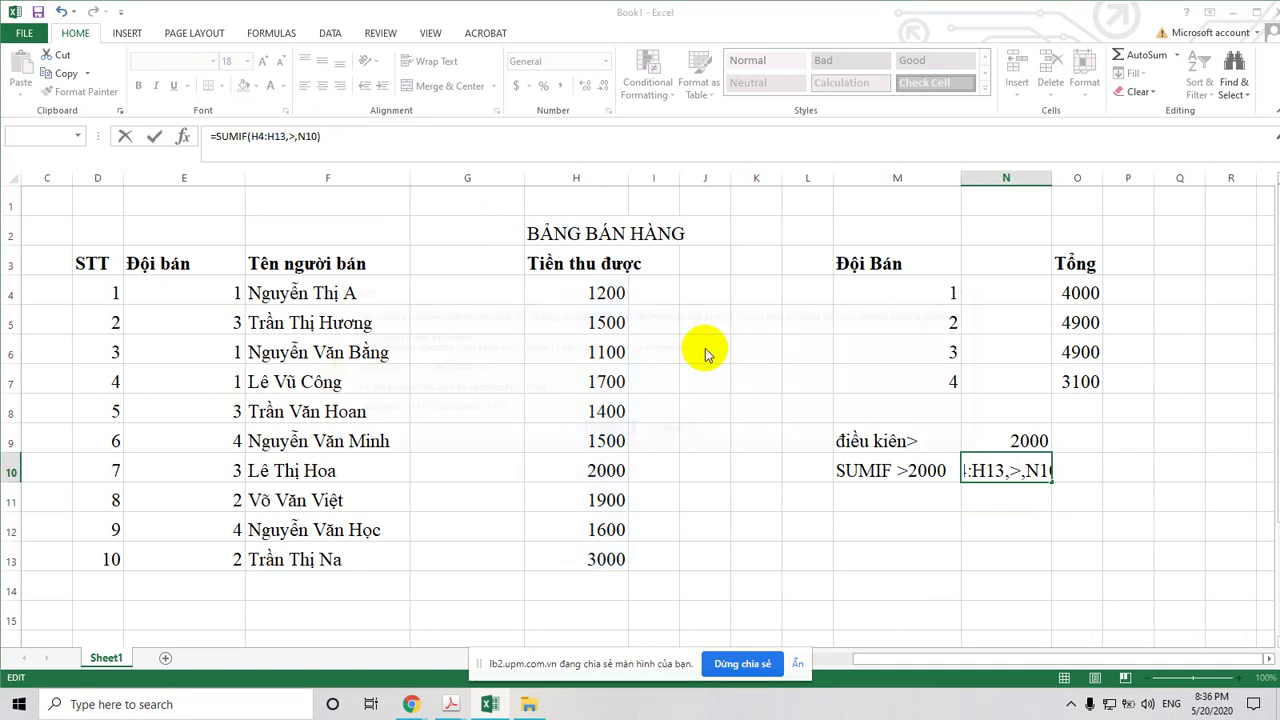
{"action": "left_click", "coordinate": [289, 160]}
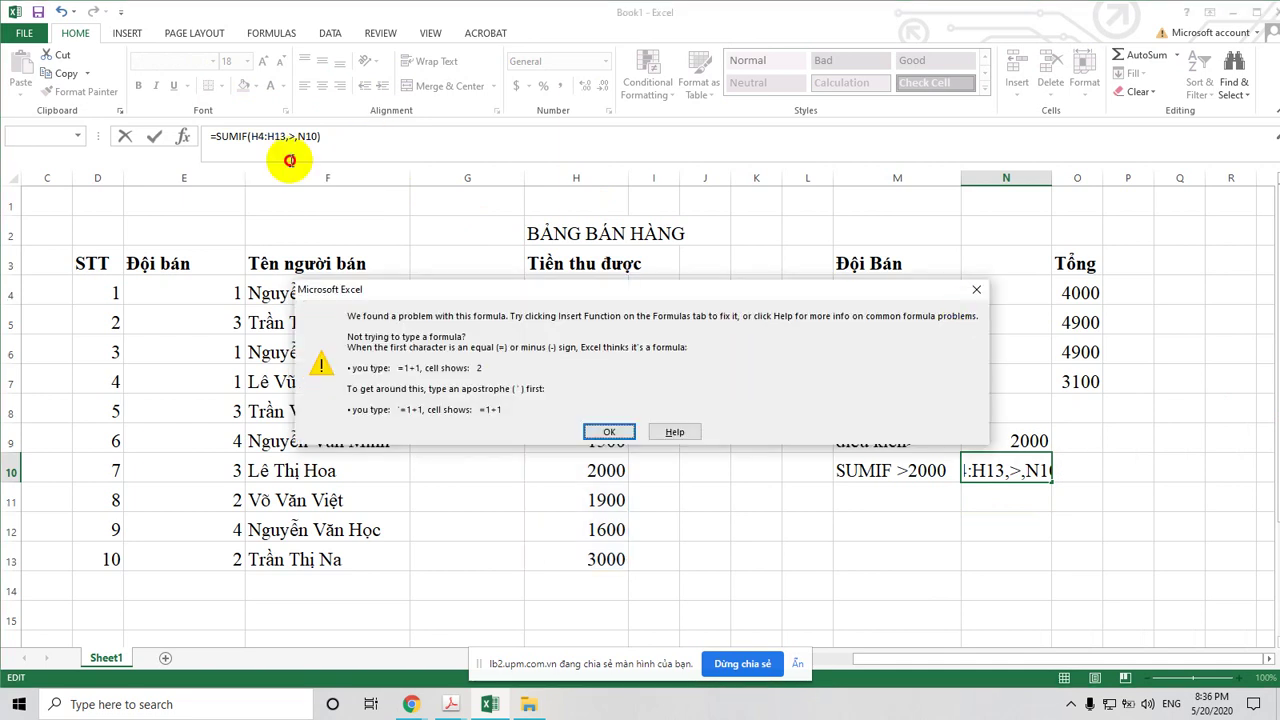
{"action": "key", "text": "Return"}
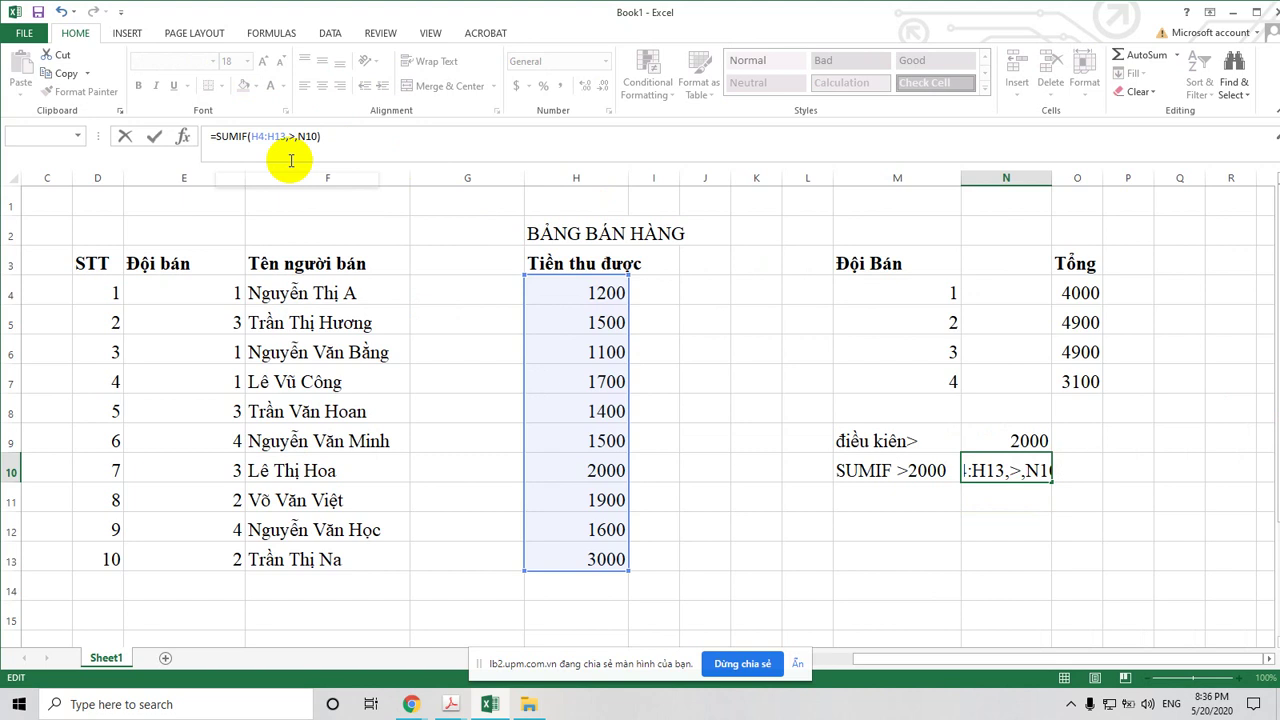
Rewrite the criterion as '>' giving =SUMIF(H4:H13,'>',N10), which Excel still rejects
{"action": "type", "text": "\""}
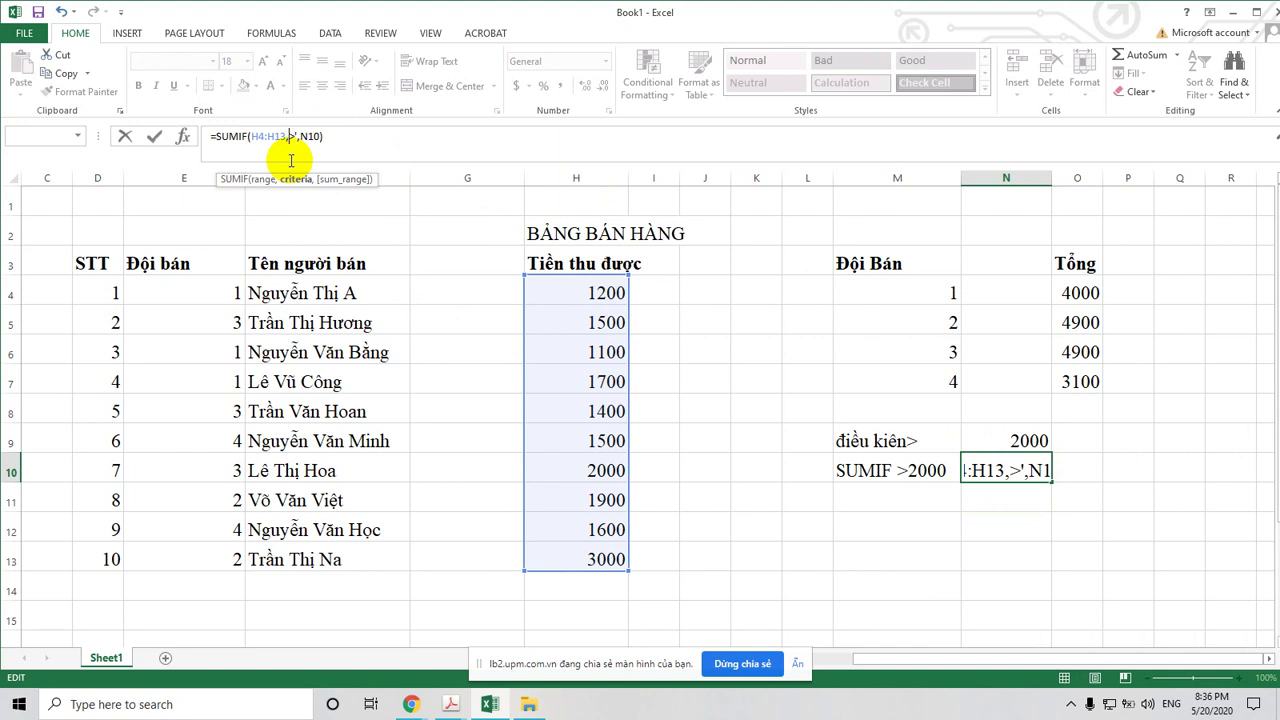
{"action": "type", "text": "'"}
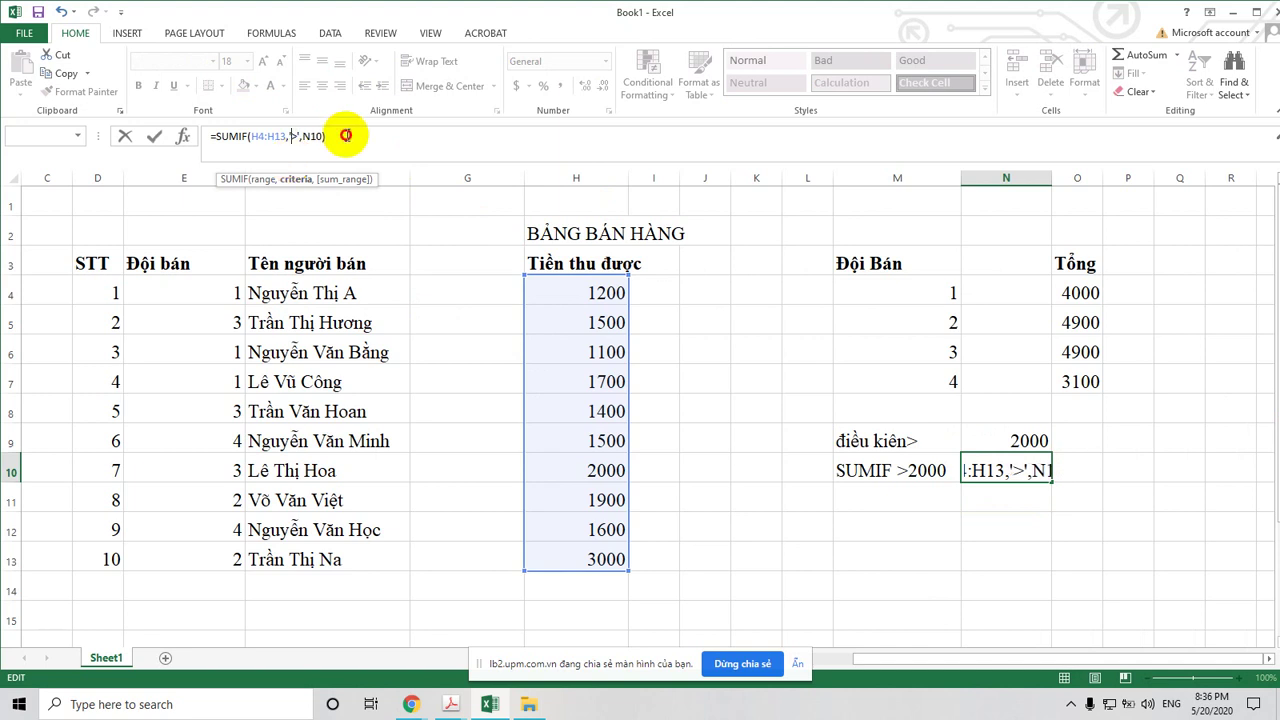
{"action": "left_click", "coordinate": [345, 135]}
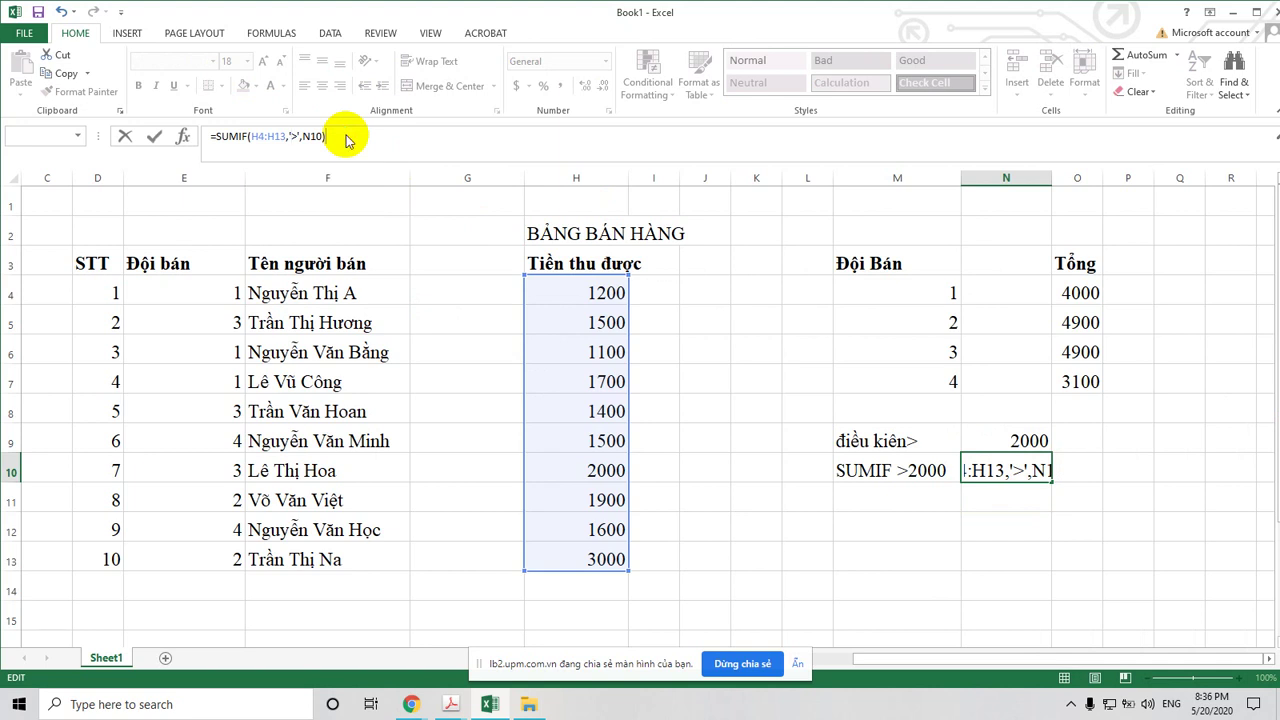
{"action": "key", "text": "Return"}
{"action": "left_click", "coordinate": [614, 432]}
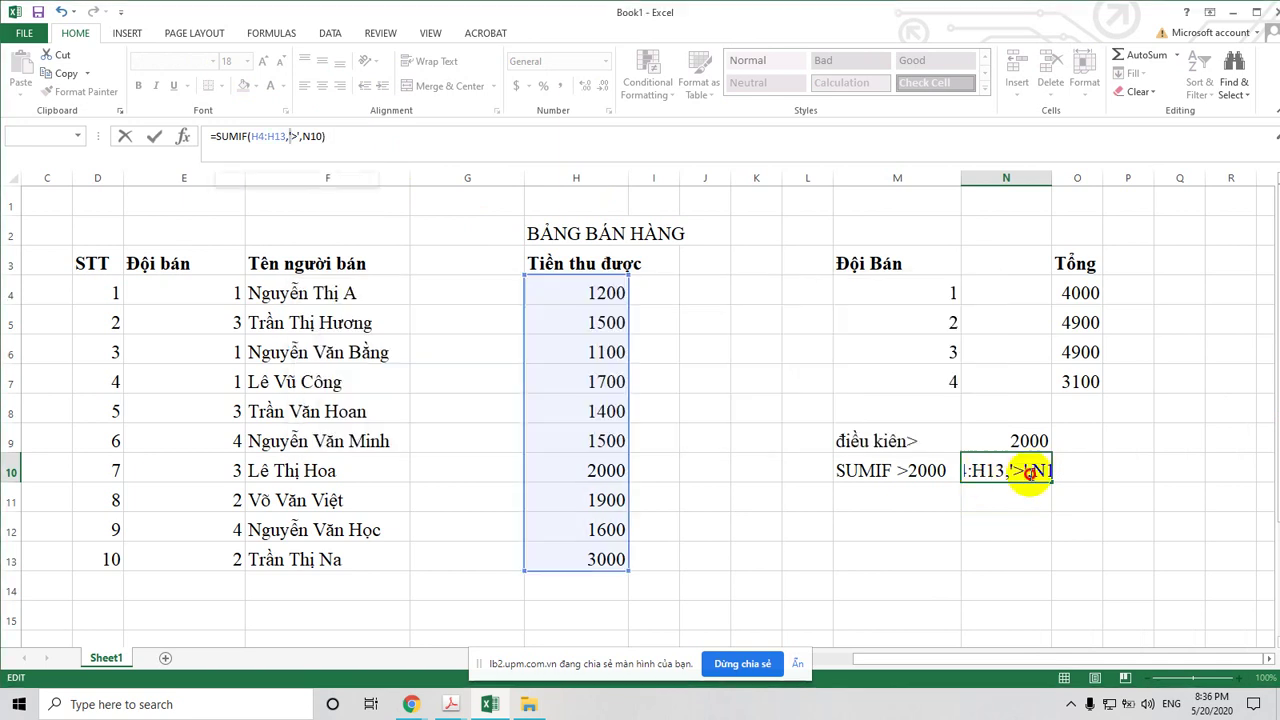
Insert & before N10 to make =SUMIF(H4:H13,'>',&N10) and dismiss the invalid-formula warning
{"action": "left_click", "coordinate": [1030, 474]}
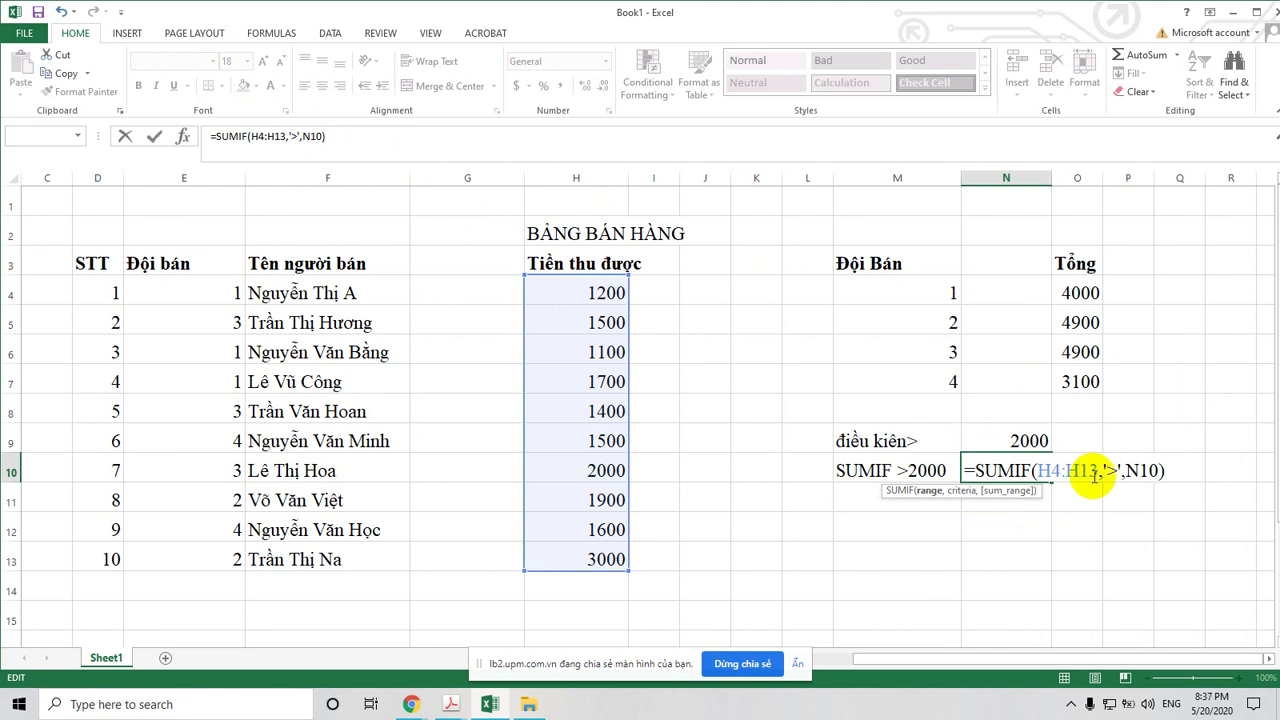
{"action": "left_click", "coordinate": [1127, 470]}
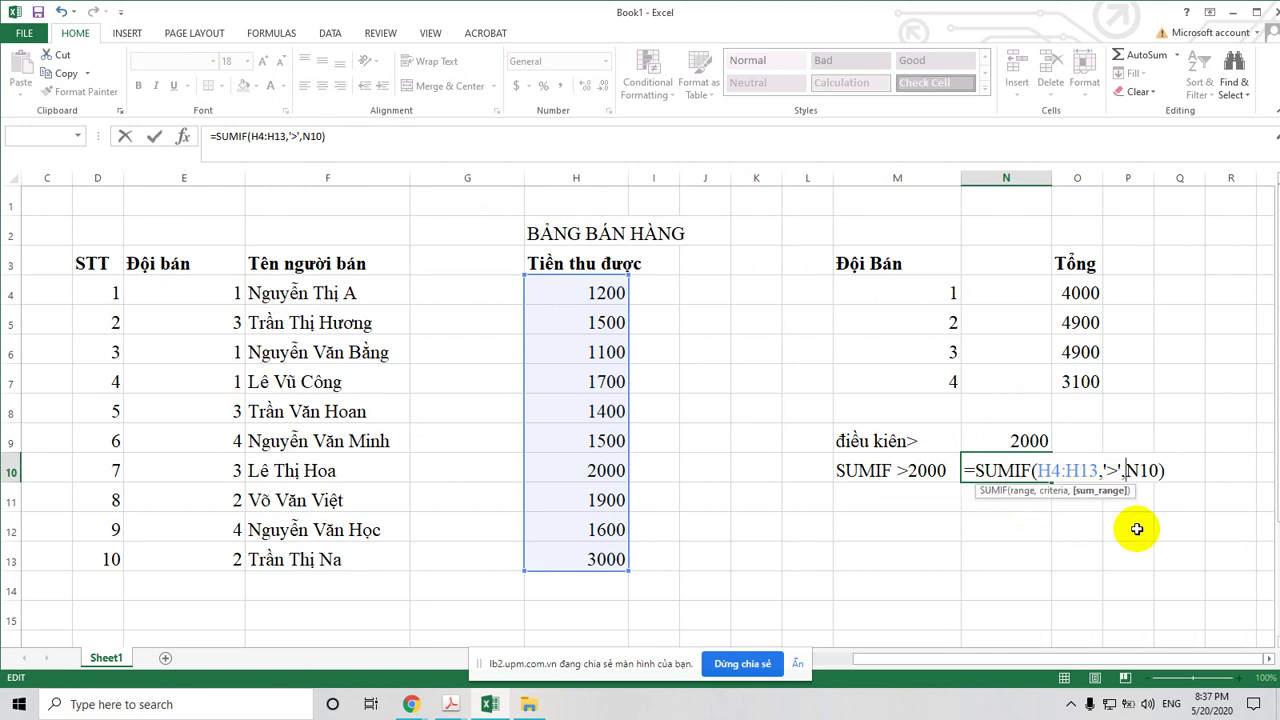
{"action": "type", "text": "&"}
{"action": "left_click", "coordinate": [1197, 465]}
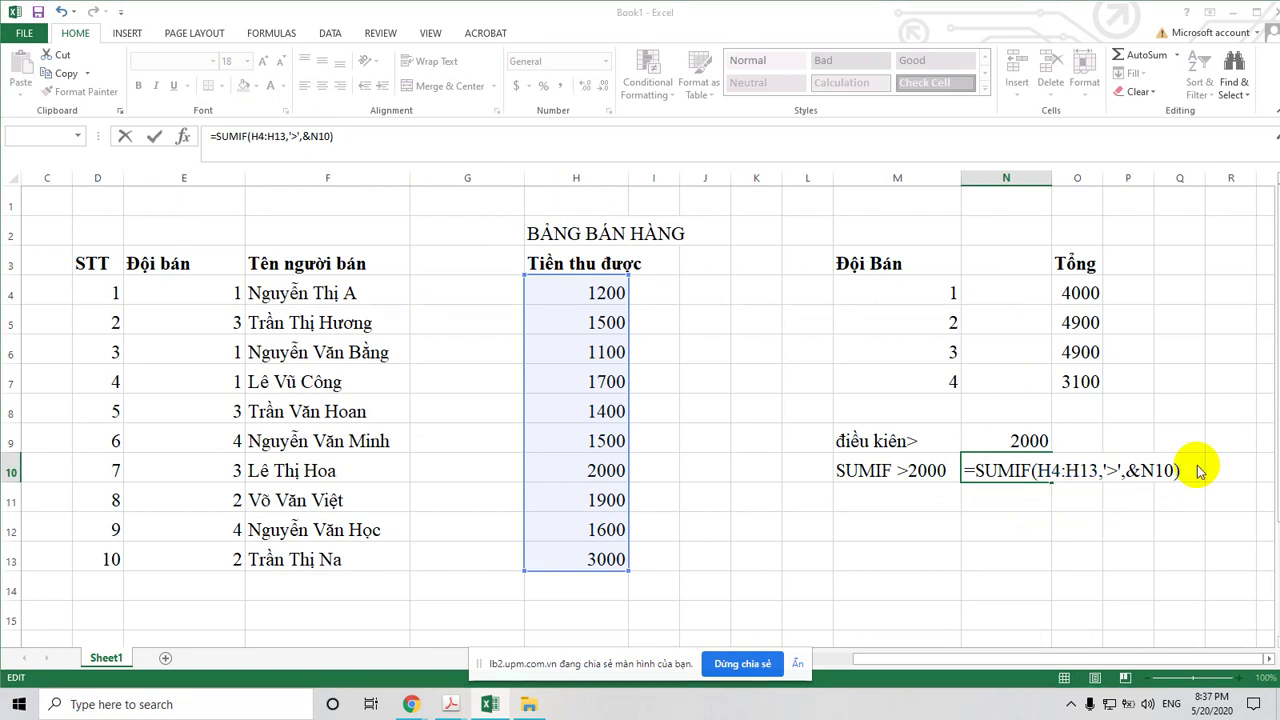
{"action": "key", "text": "Return"}
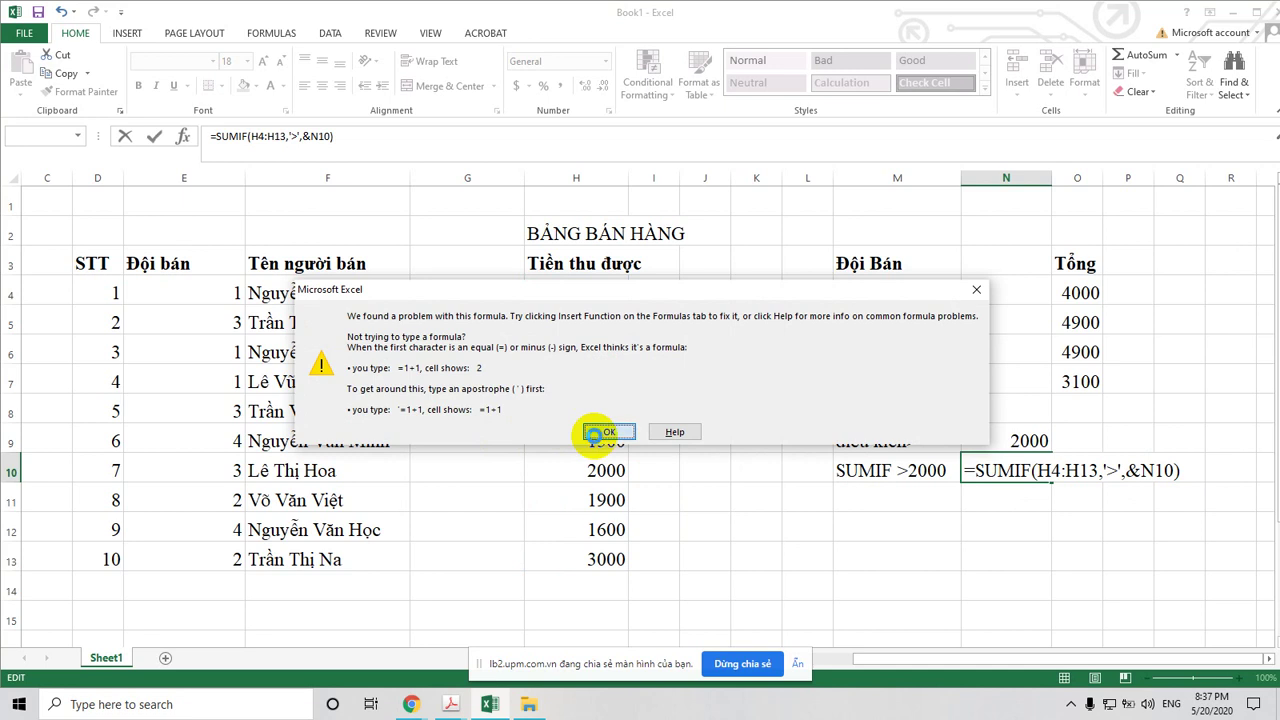
{"action": "left_click", "coordinate": [590, 432]}
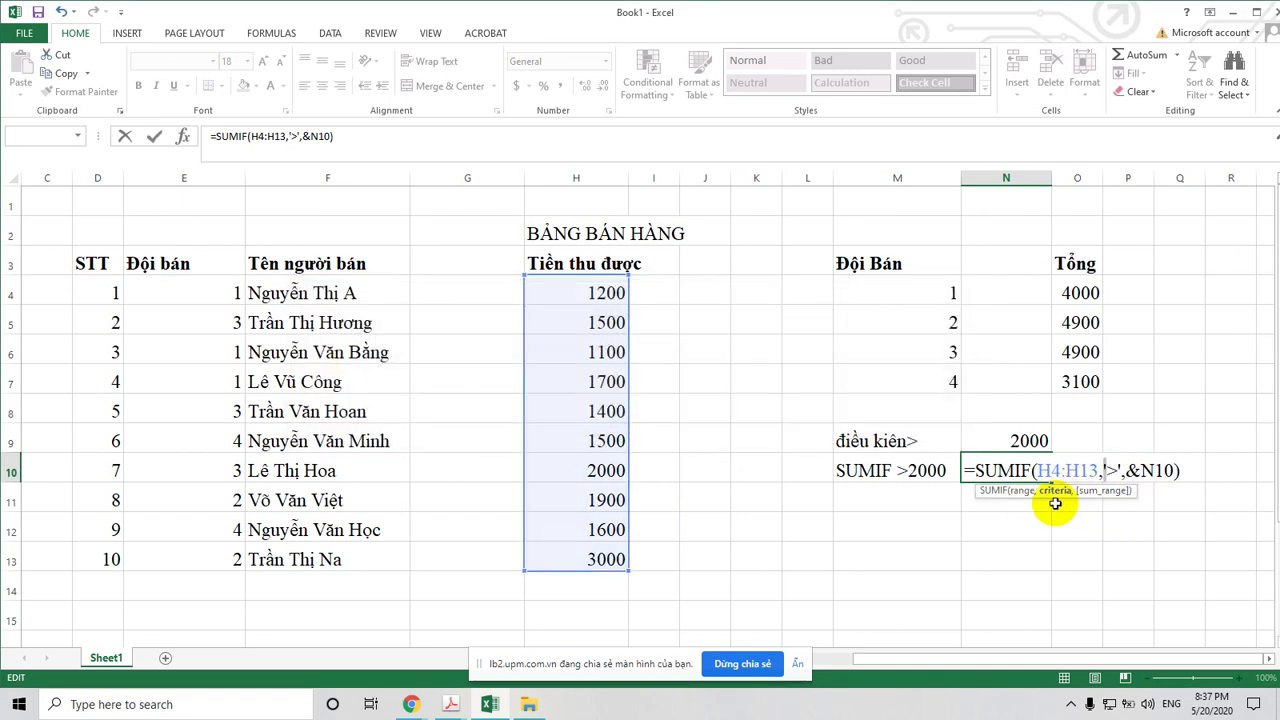
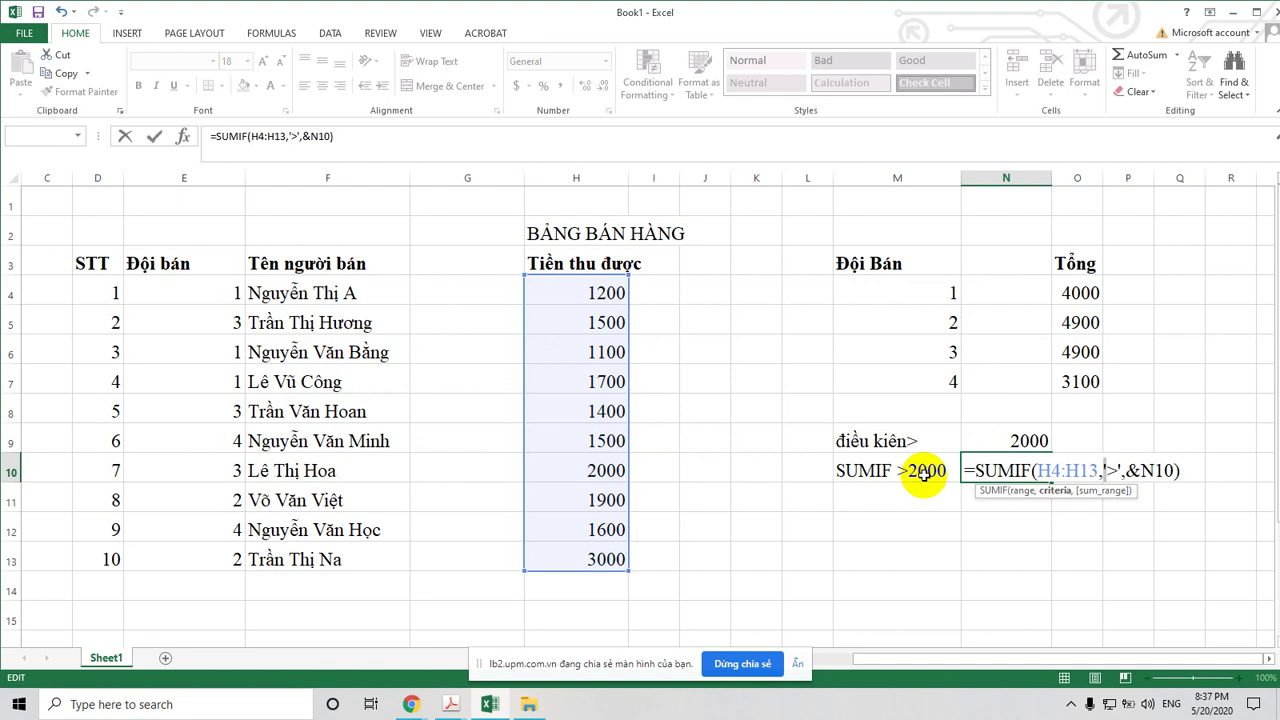
Wrap the > criterion of N10's SUMIF in double quotes; Excel reports a formula error
{"action": "type", "text": "'"}
{"action": "left_click", "coordinate": [1184, 468]}
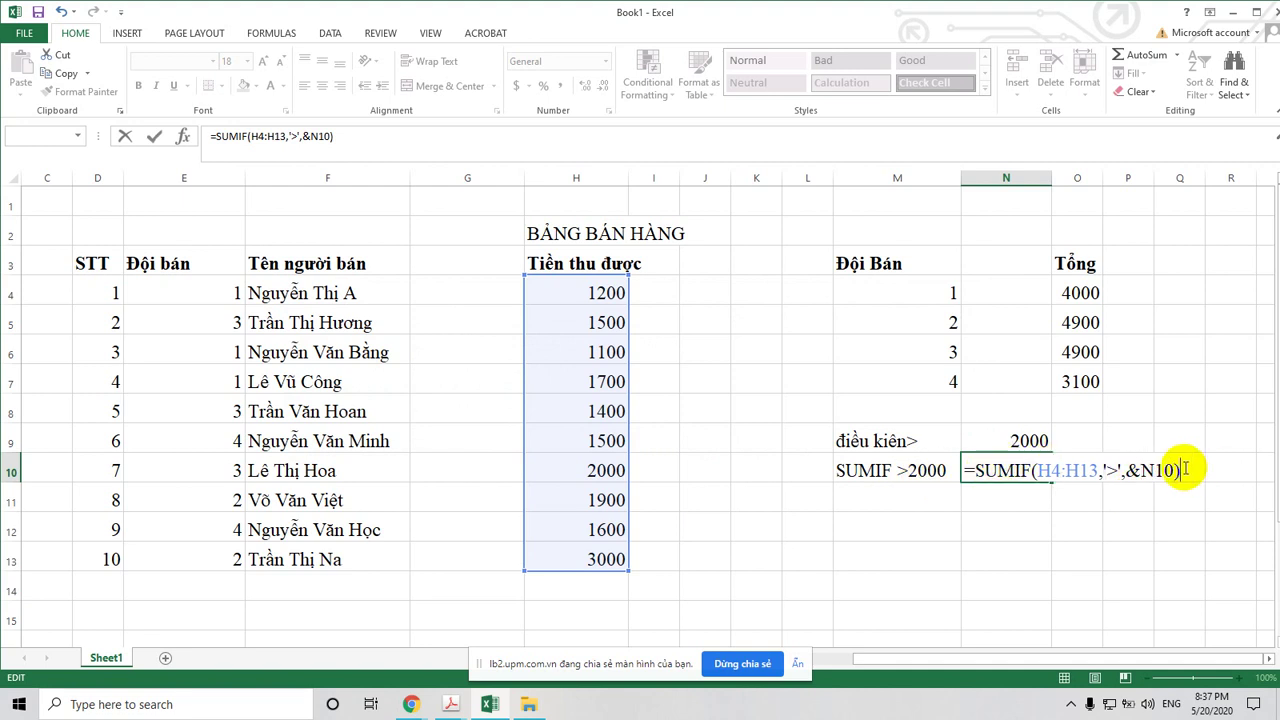
{"action": "left_click", "coordinate": [1123, 468]}
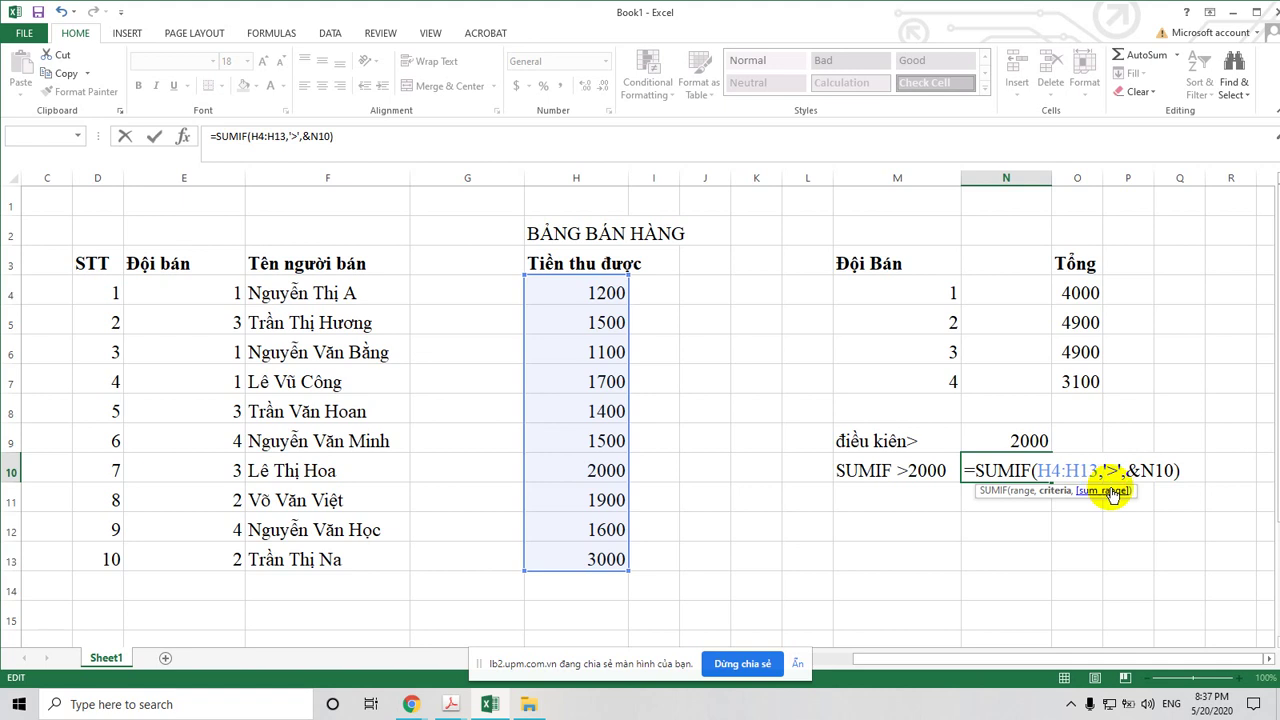
{"action": "key", "text": "BackSpace"}
{"action": "type", "text": "\""}
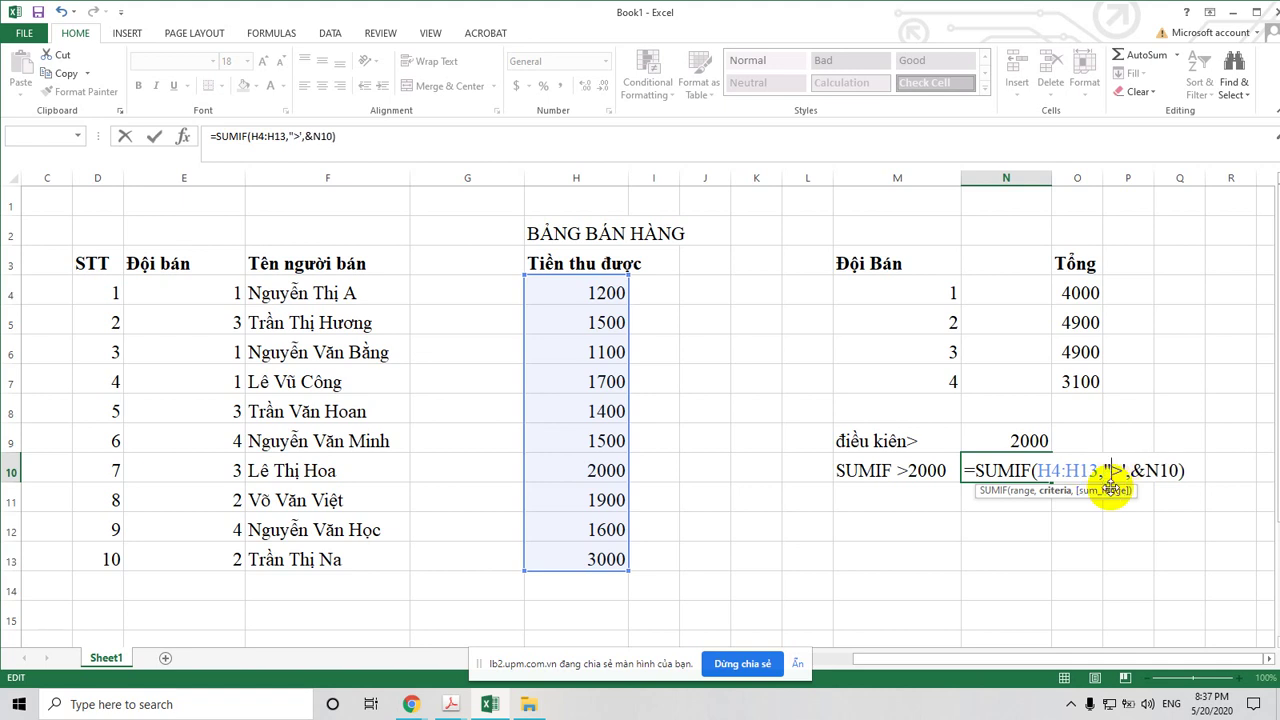
{"action": "left_click", "coordinate": [1124, 487]}
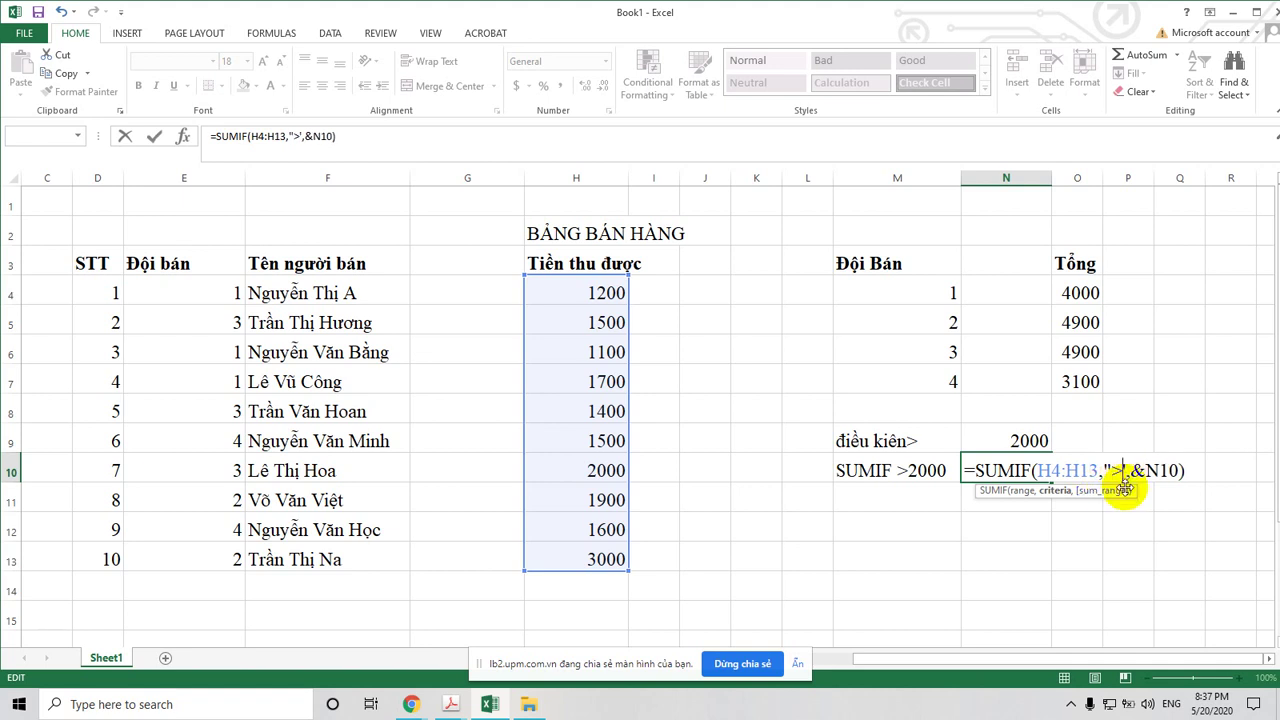
{"action": "key", "text": "Delete"}
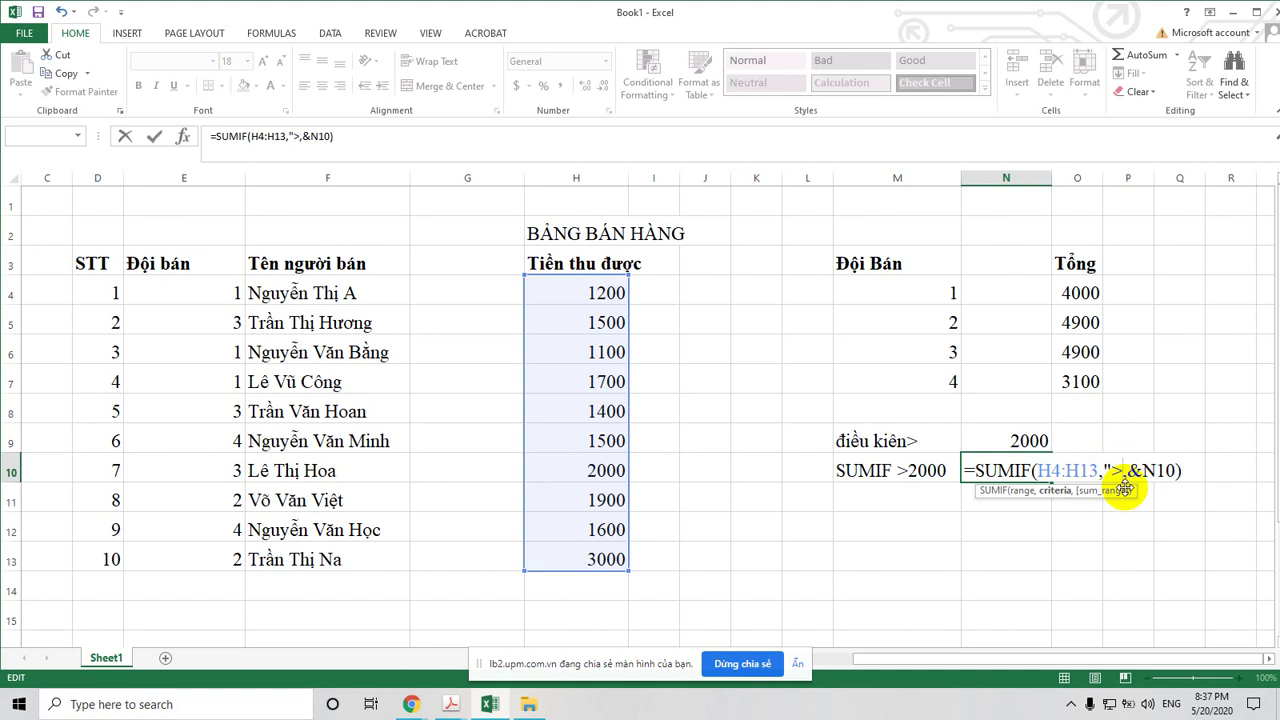
{"action": "type", "text": "\""}
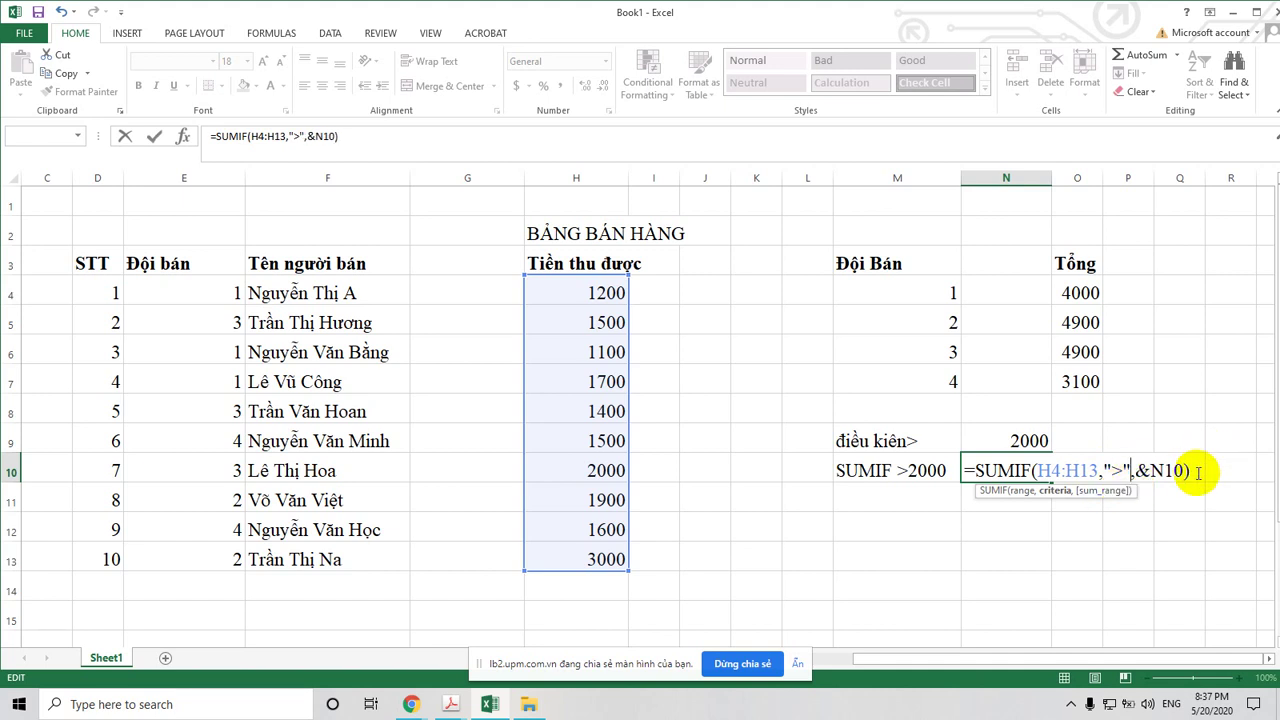
{"action": "left_click", "coordinate": [1198, 473]}
{"action": "key", "text": "Return"}
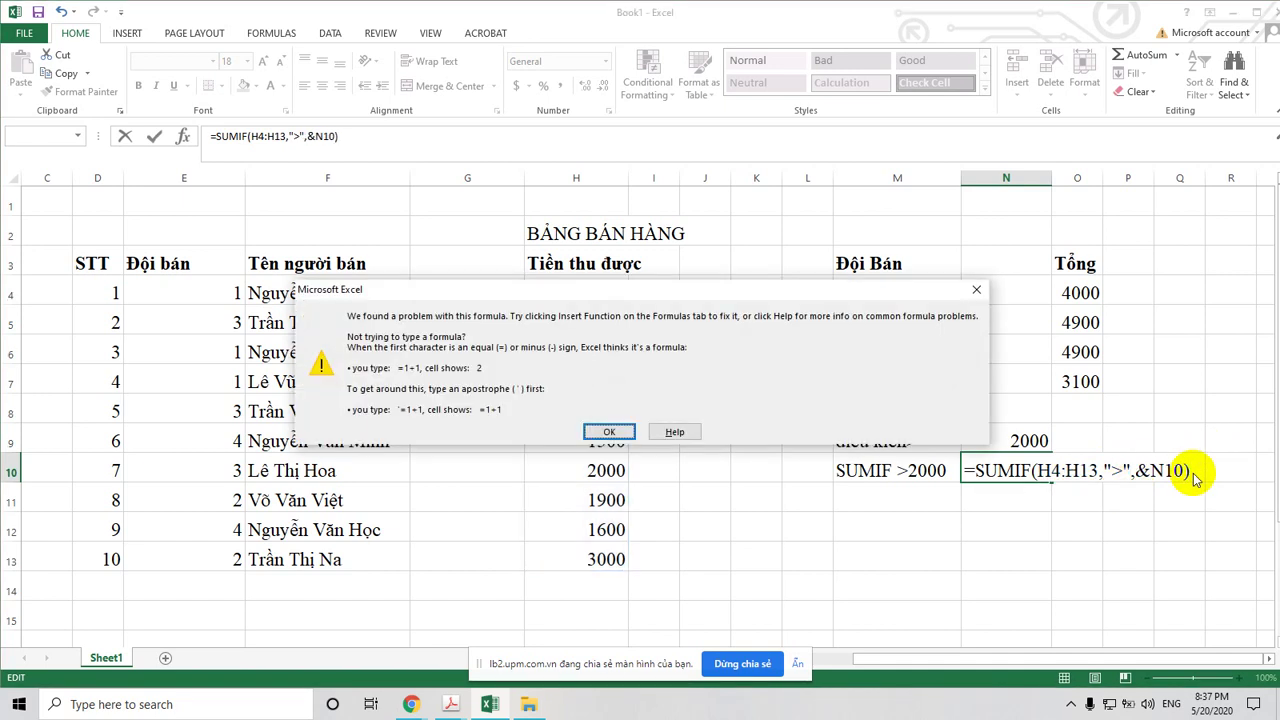
{"action": "left_click", "coordinate": [611, 432]}
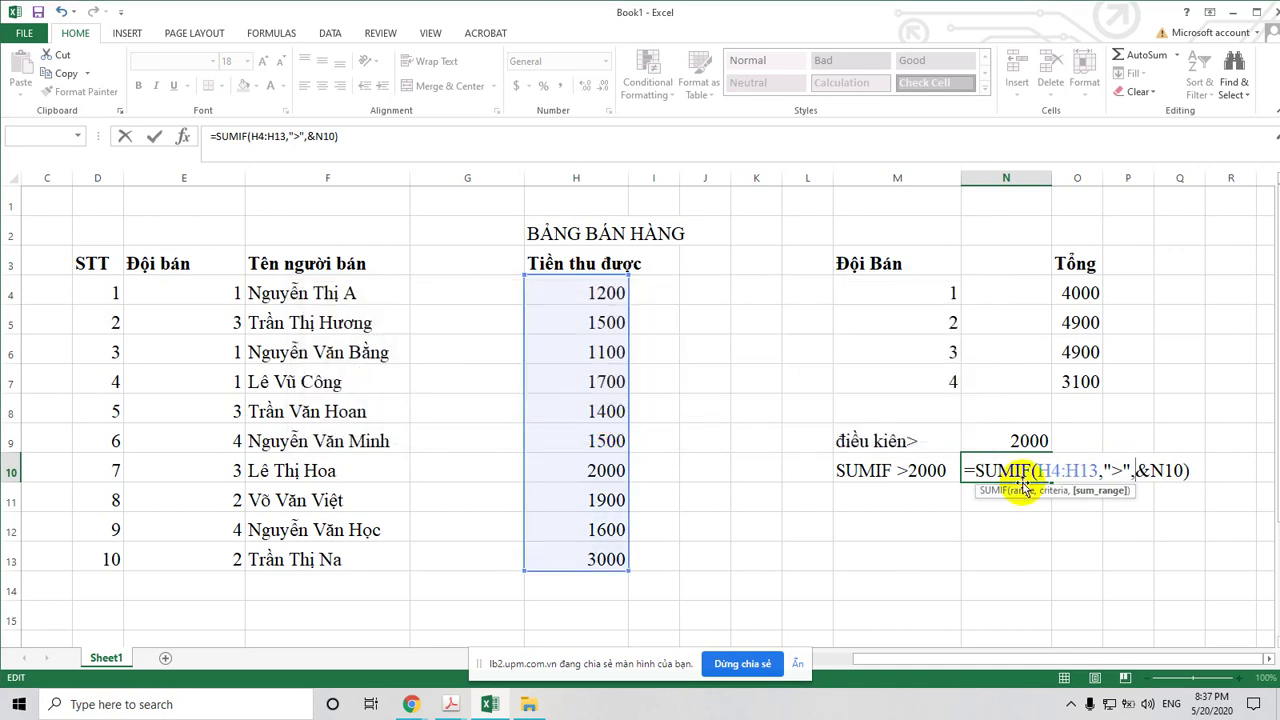
Remove the & and change N10 to N9, committing =SUMIF(H4:H13,">",N9)
{"action": "left_click", "coordinate": [1128, 470]}
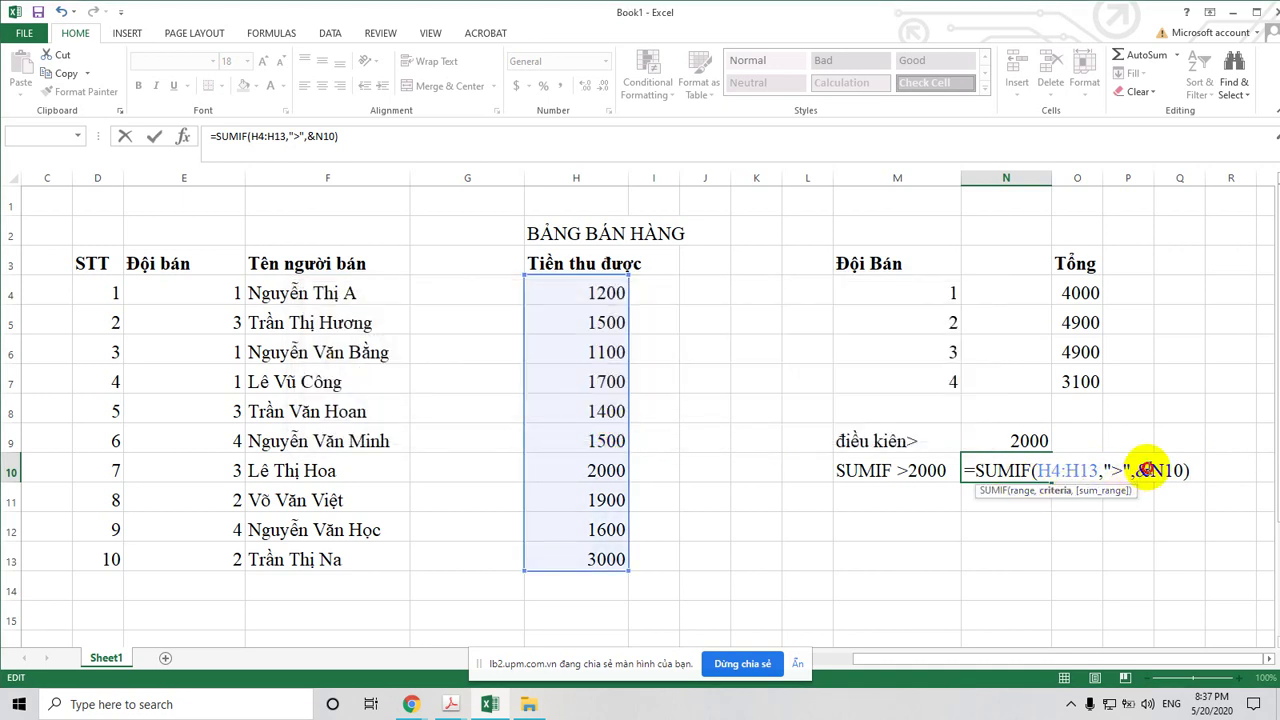
{"action": "left_click", "coordinate": [1147, 470]}
{"action": "key", "text": "BackSpace"}
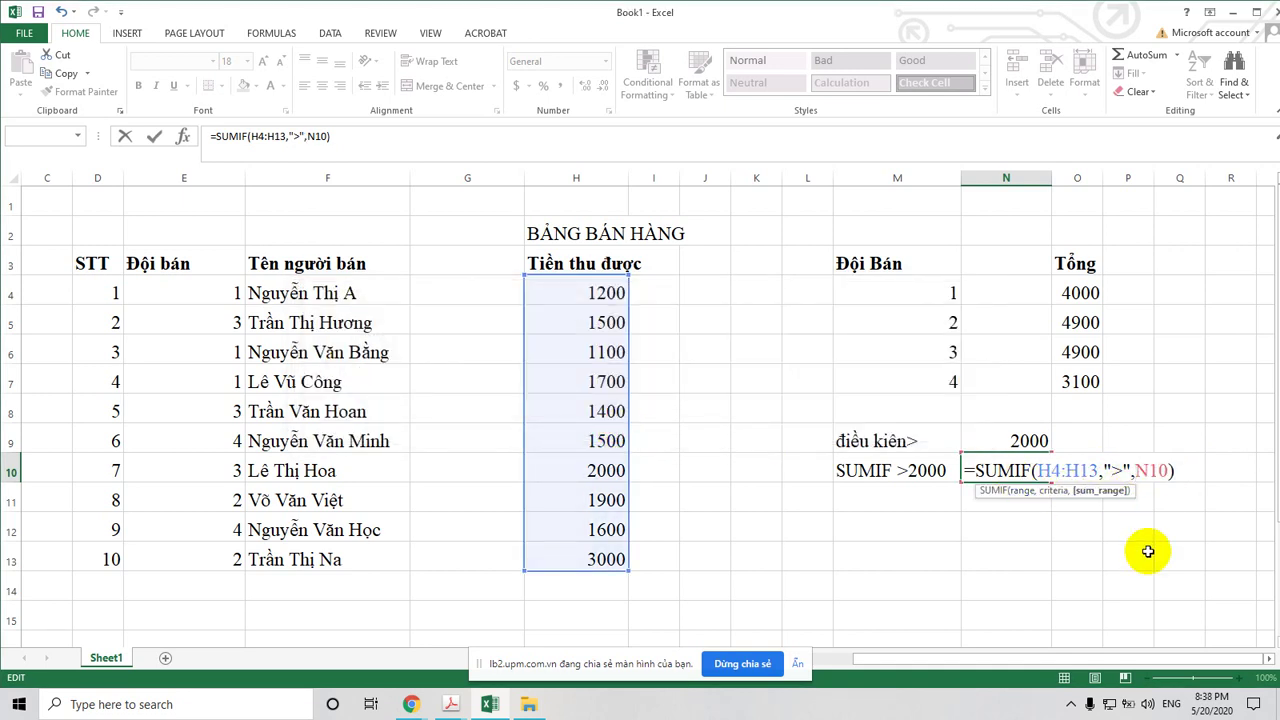
{"action": "left_click", "coordinate": [1188, 474]}
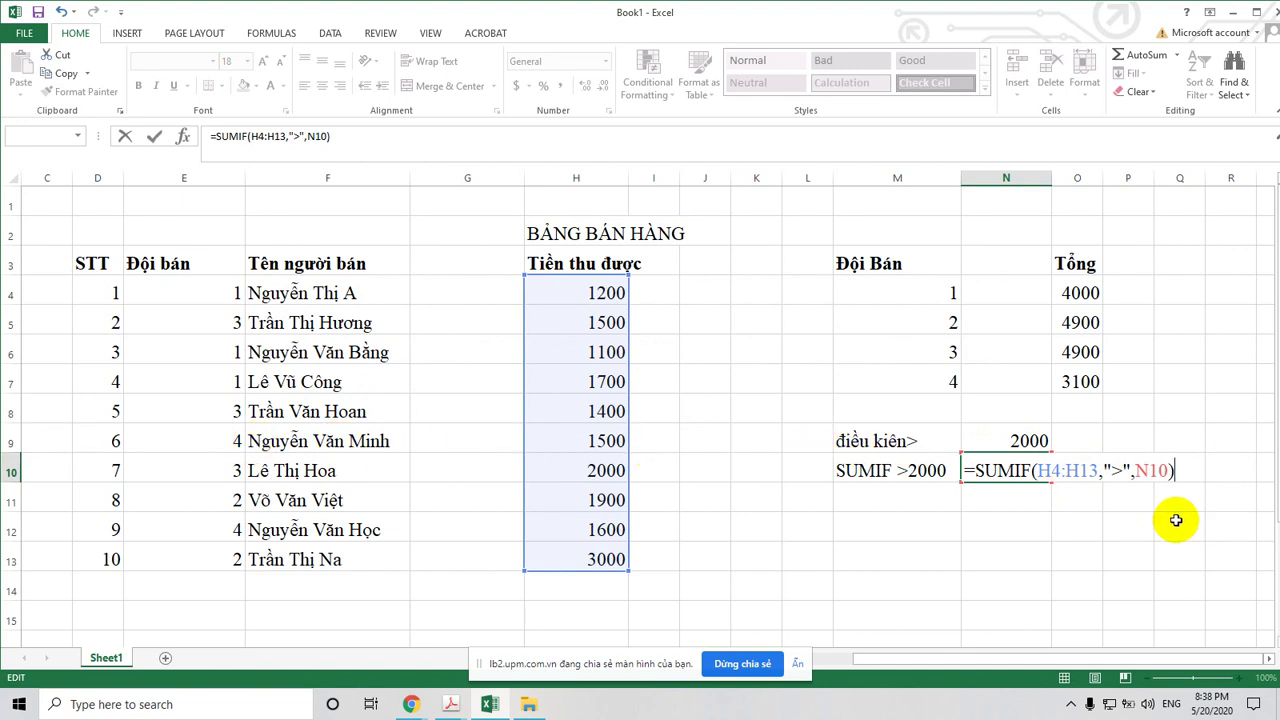
{"action": "left_click", "coordinate": [1162, 472]}
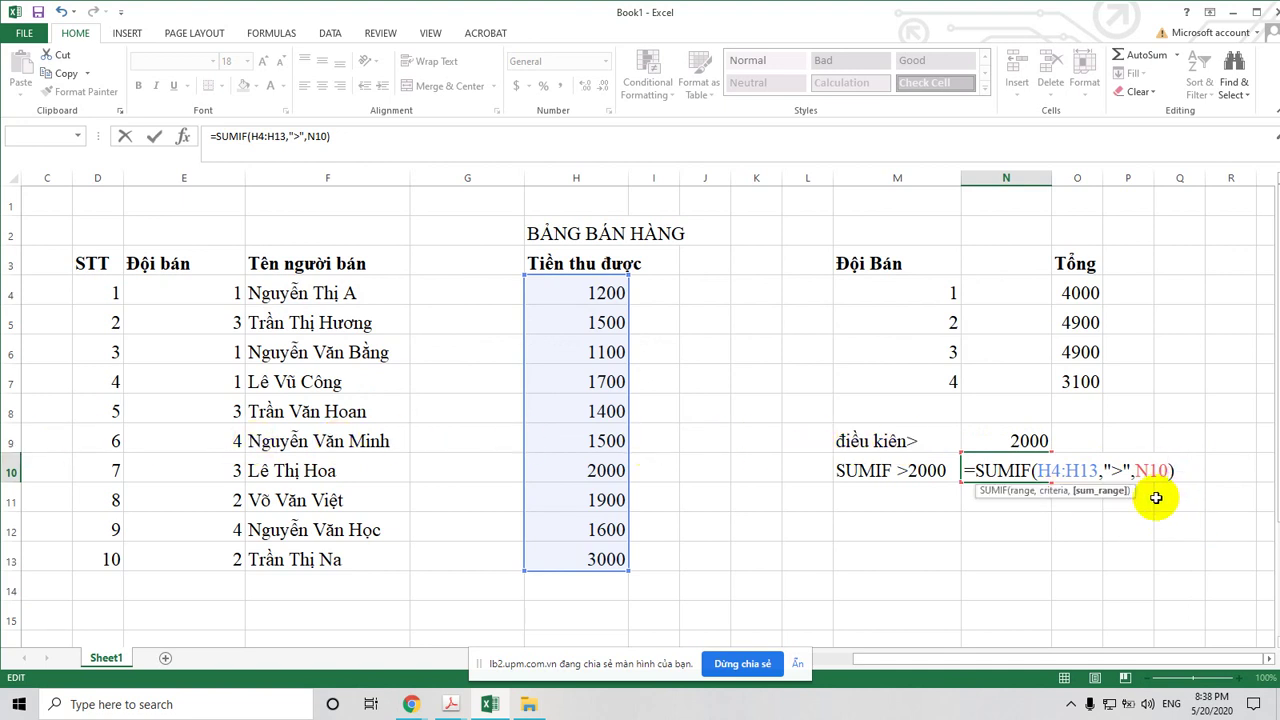
{"action": "key", "text": "BackSpace"}
{"action": "key", "text": "BackSpace"}
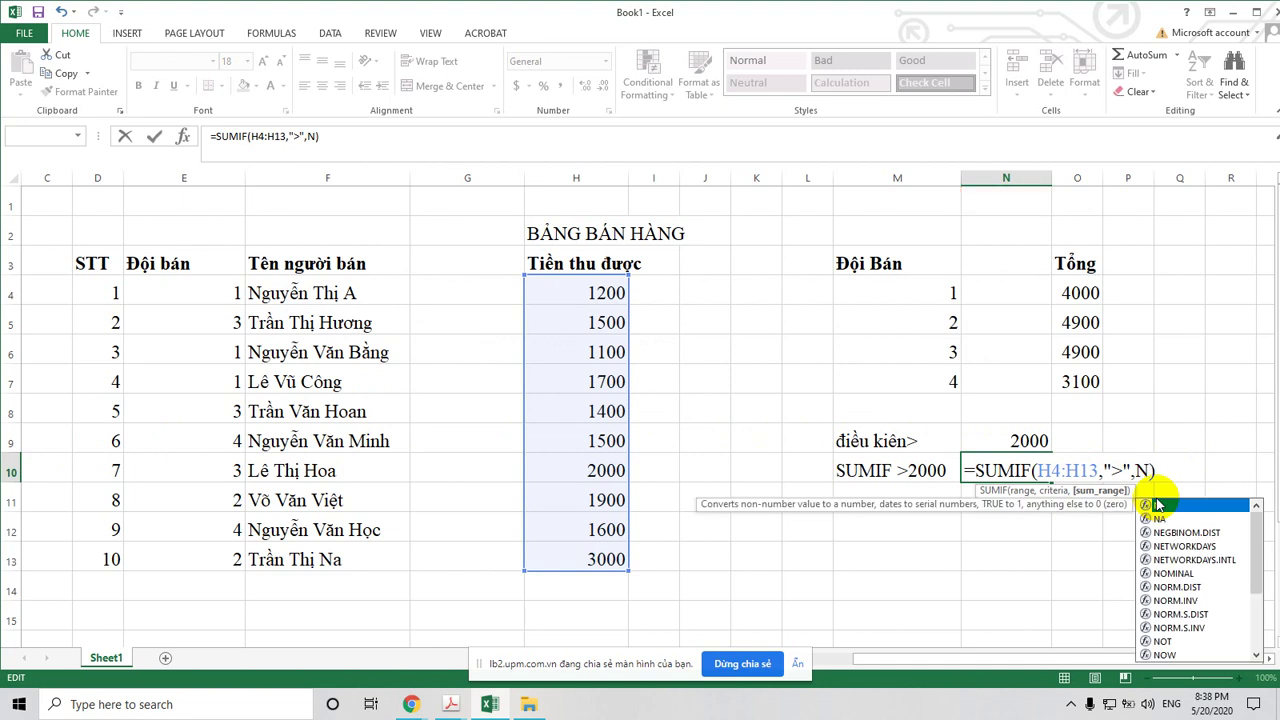
{"action": "type", "text": "9"}
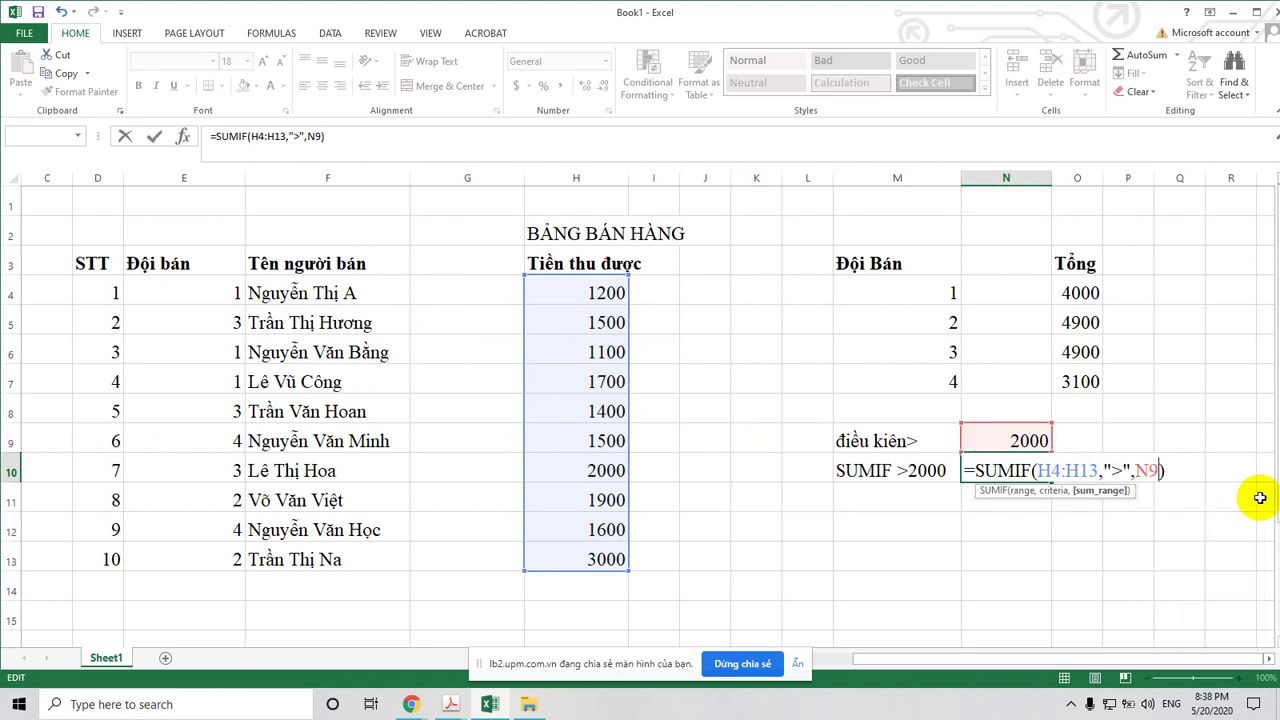
{"action": "left_click", "coordinate": [1174, 472]}
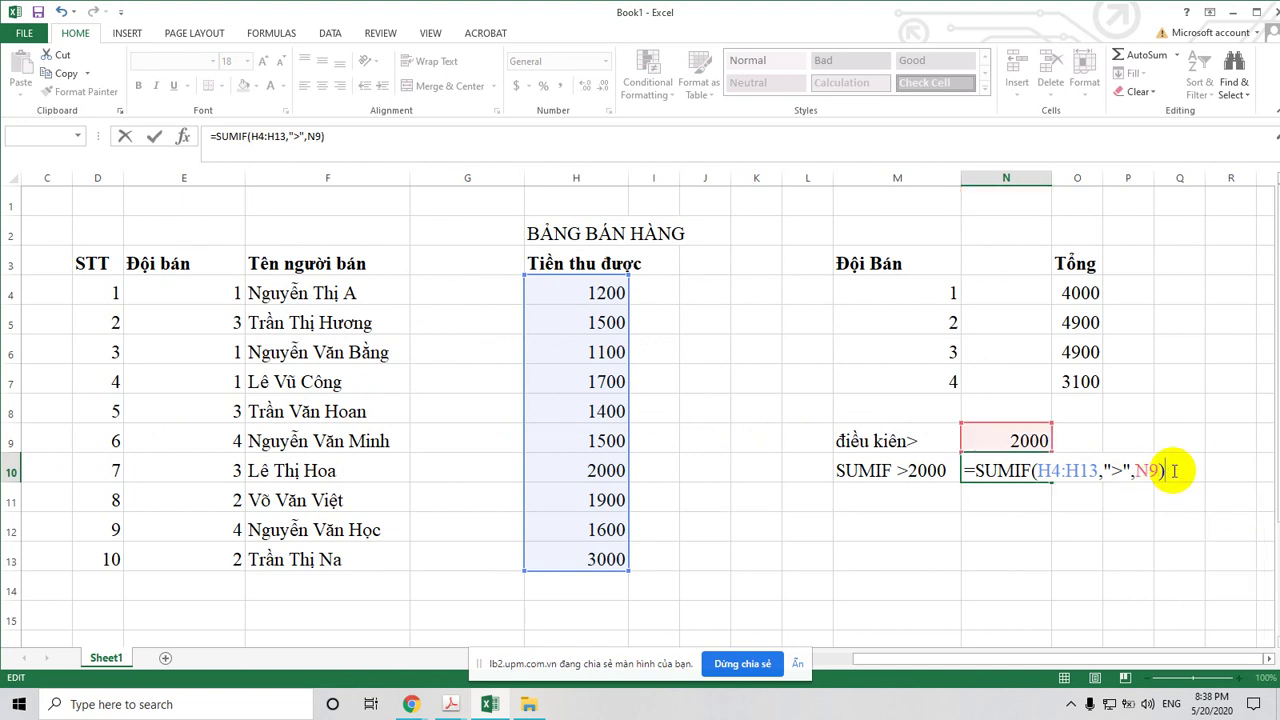
{"action": "key", "text": "Return"}
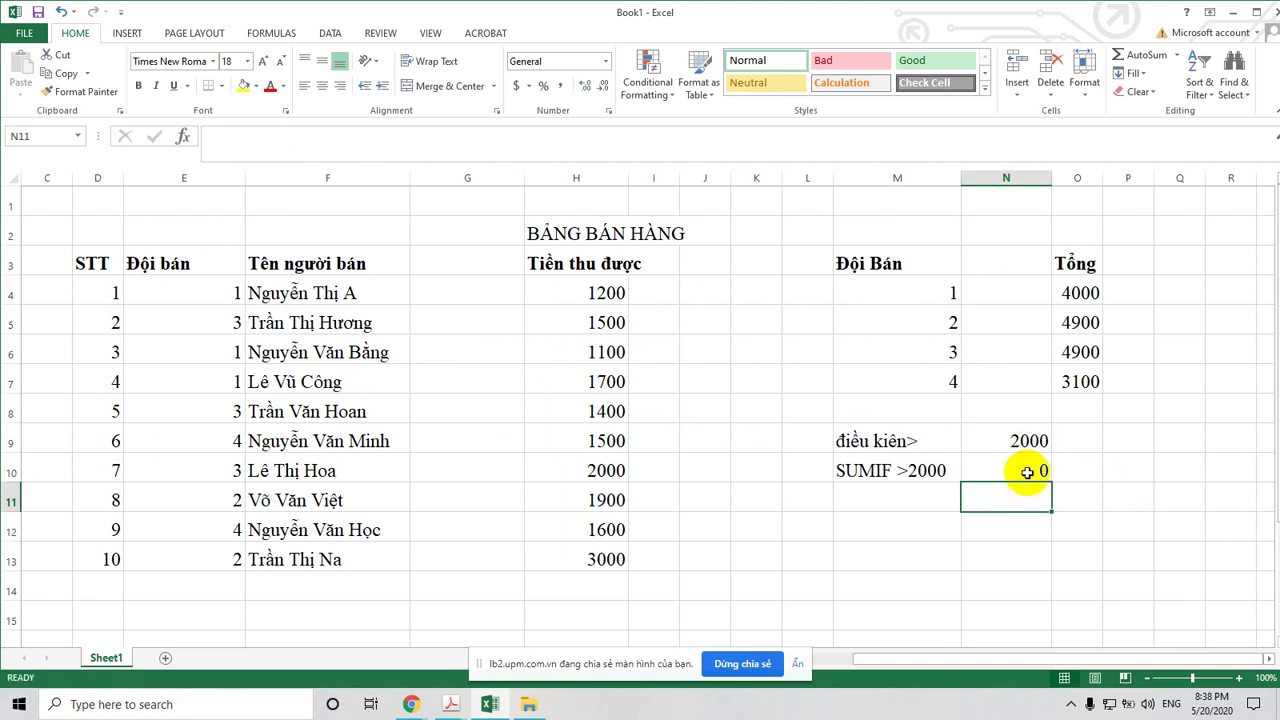
{"action": "left_click", "coordinate": [1027, 472]}
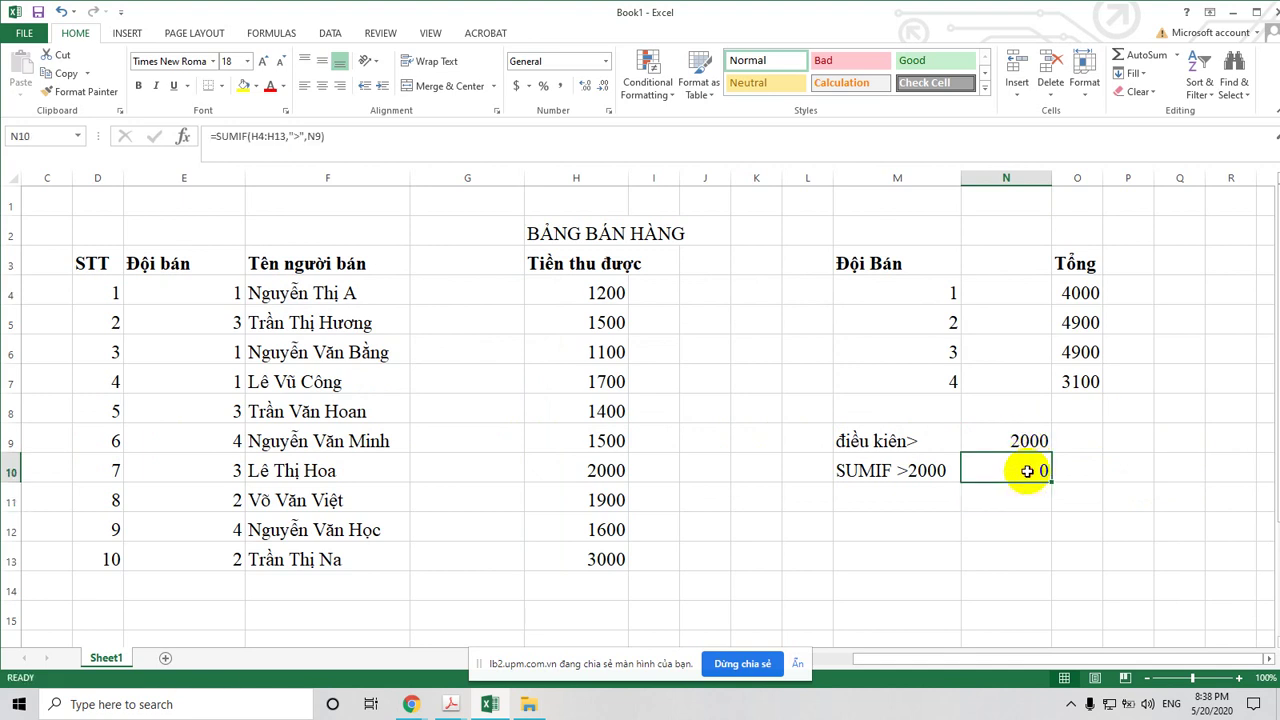
Insert & before N9 in N10's SUMIF, which Excel rejects as an invalid formula
{"action": "left_click", "coordinate": [305, 135]}
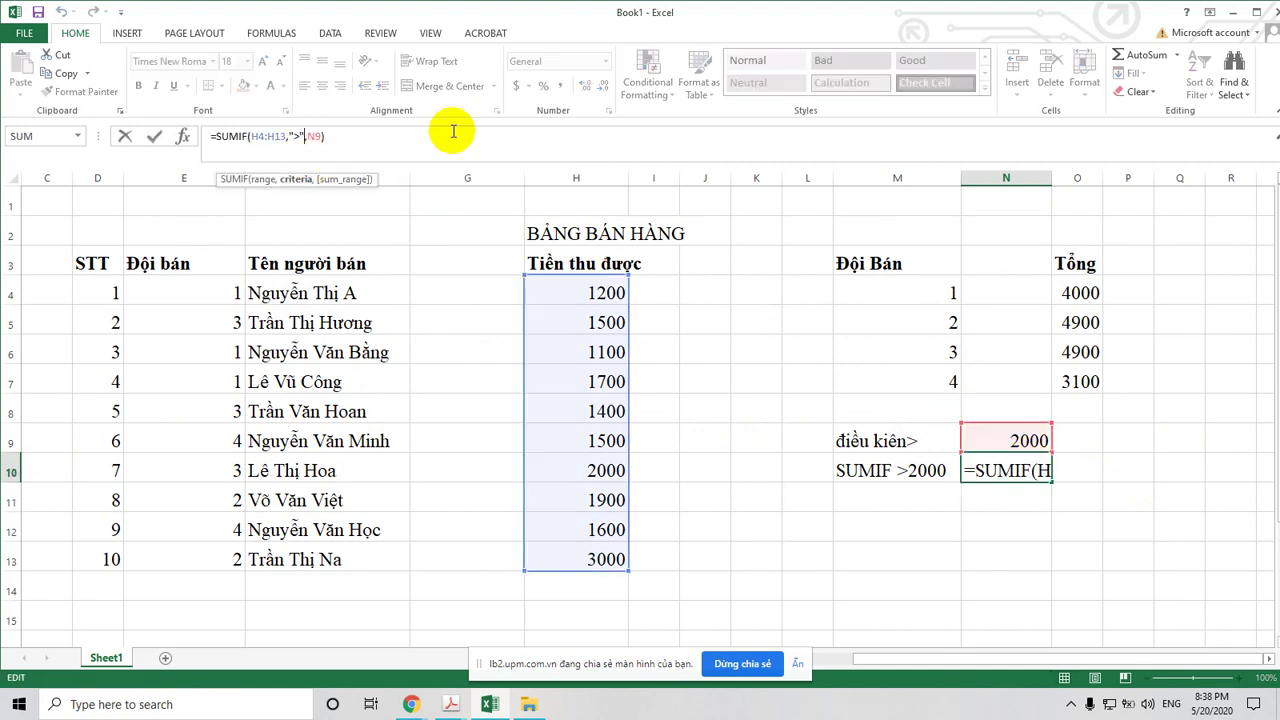
{"action": "left_click", "coordinate": [297, 180]}
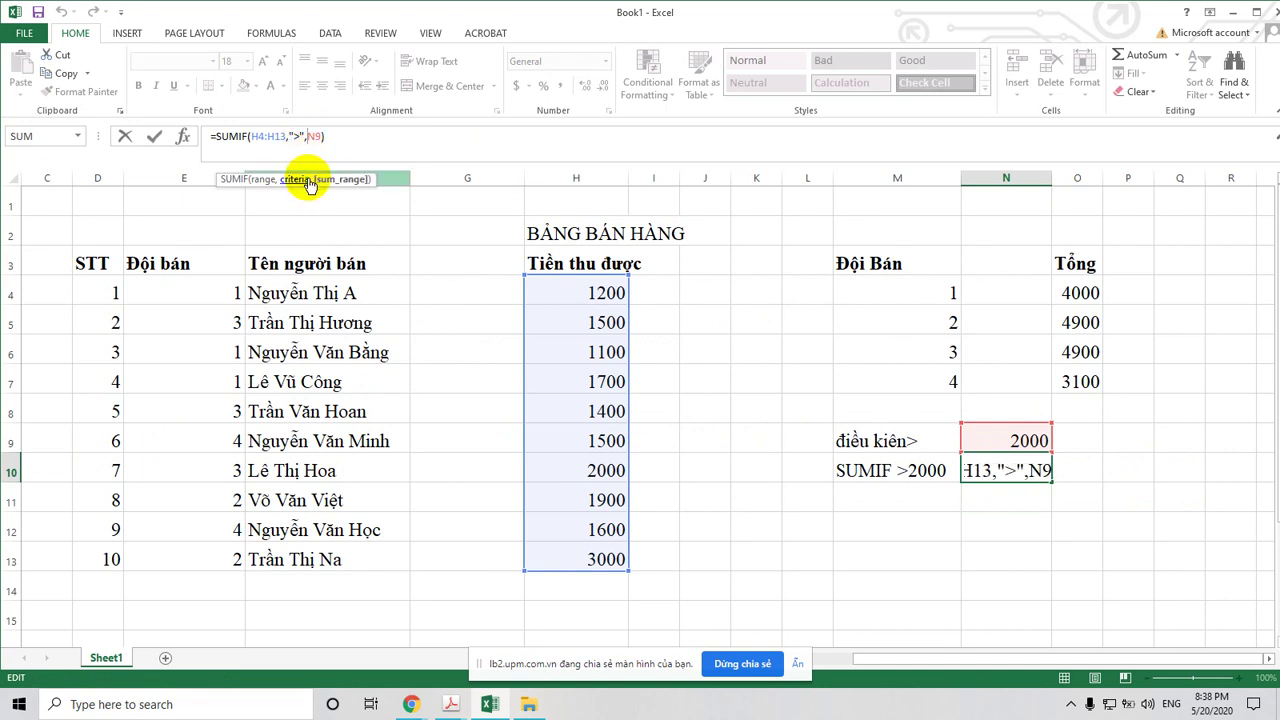
{"action": "type", "text": "&"}
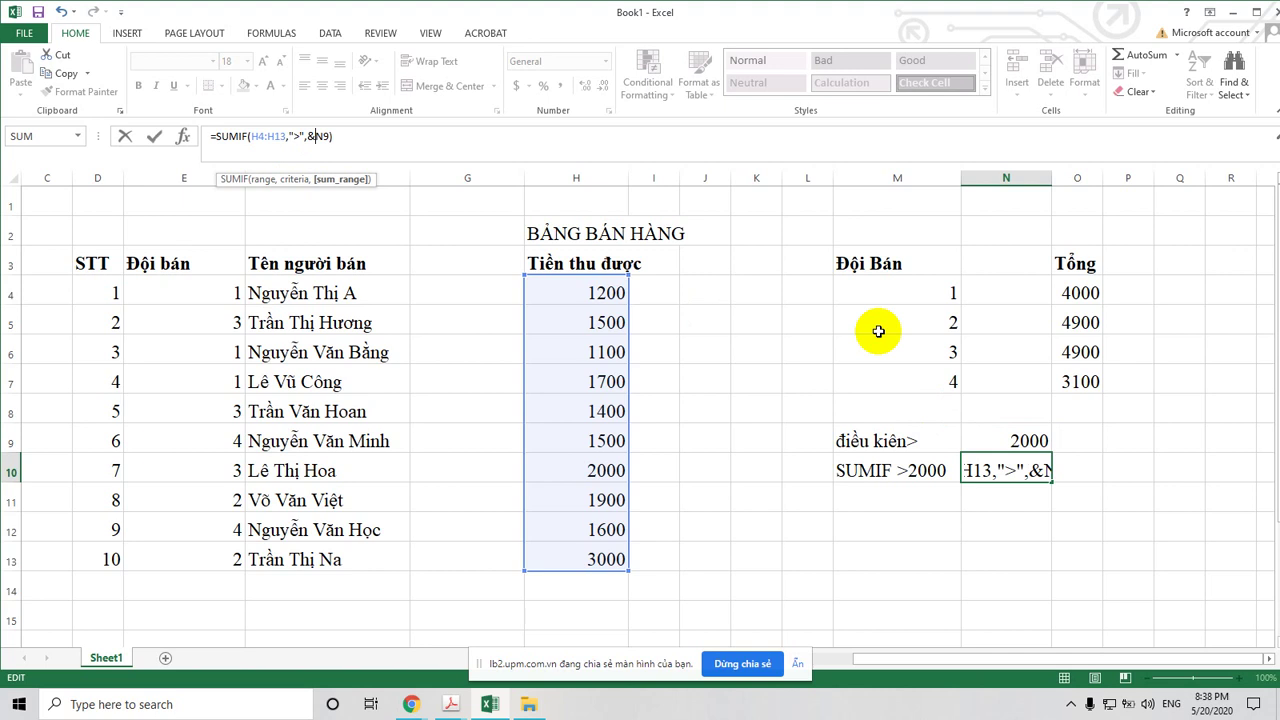
{"action": "left_click", "coordinate": [350, 140]}
{"action": "key", "text": "Return"}
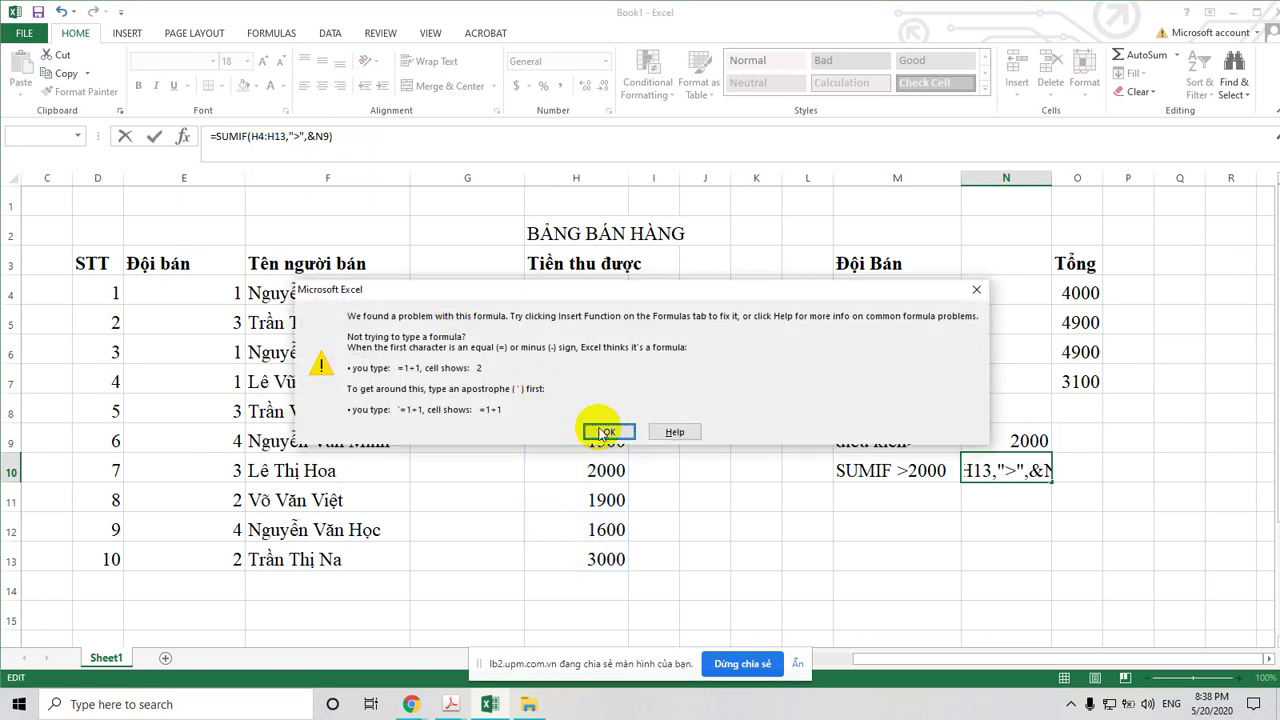
{"action": "left_click", "coordinate": [603, 433]}
{"action": "double_click", "coordinate": [1015, 468]}
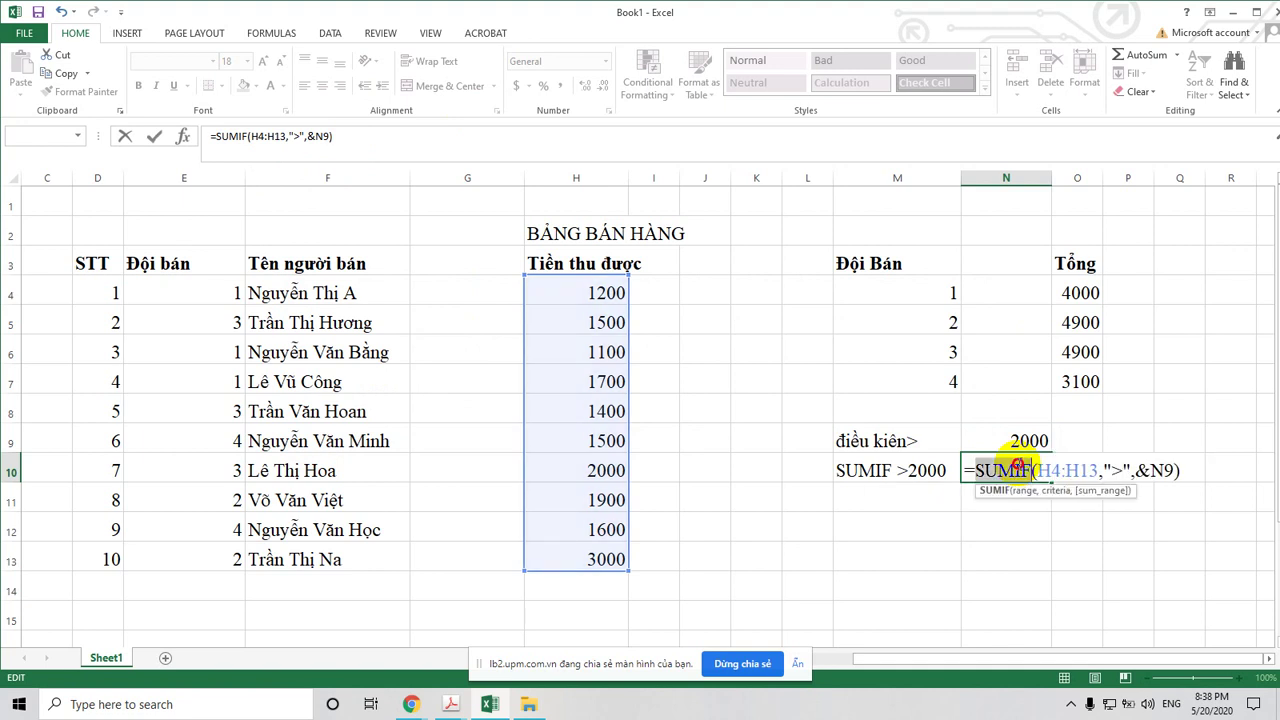
{"action": "left_click", "coordinate": [1134, 469]}
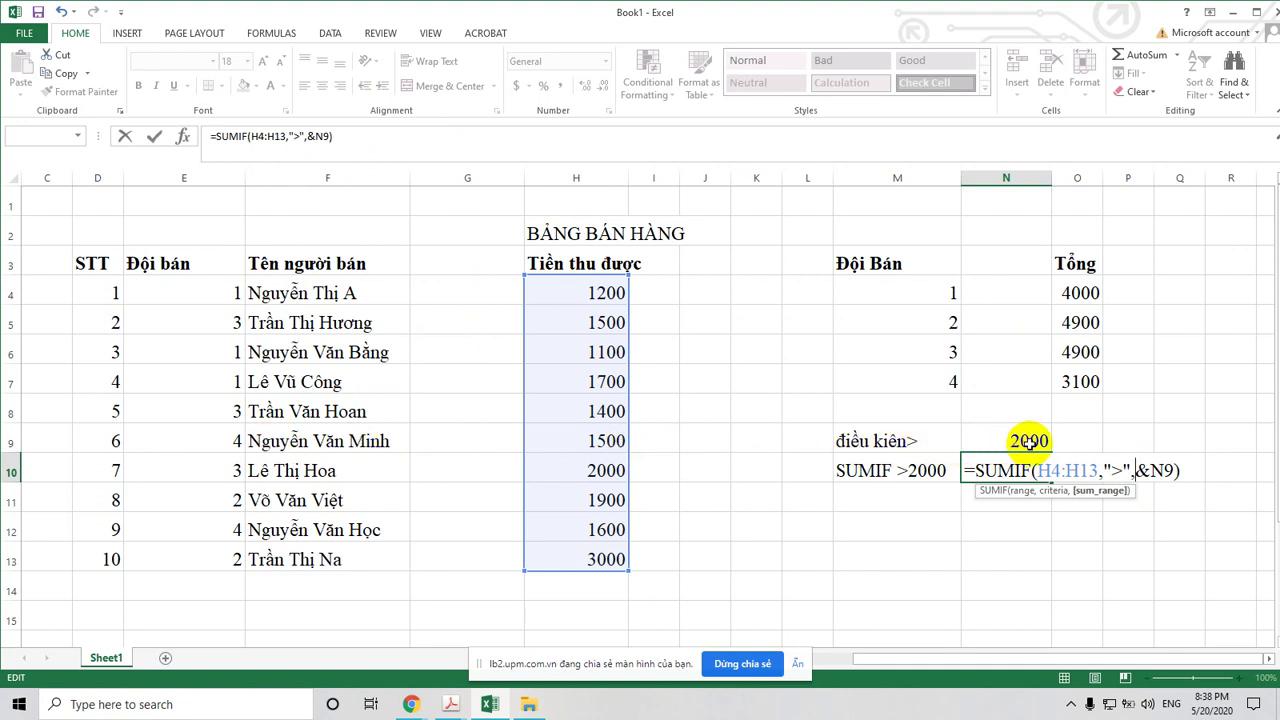
Retype the > criterion and delete the & before N9; Excel still rejects the formula
{"action": "left_click", "coordinate": [1150, 470]}
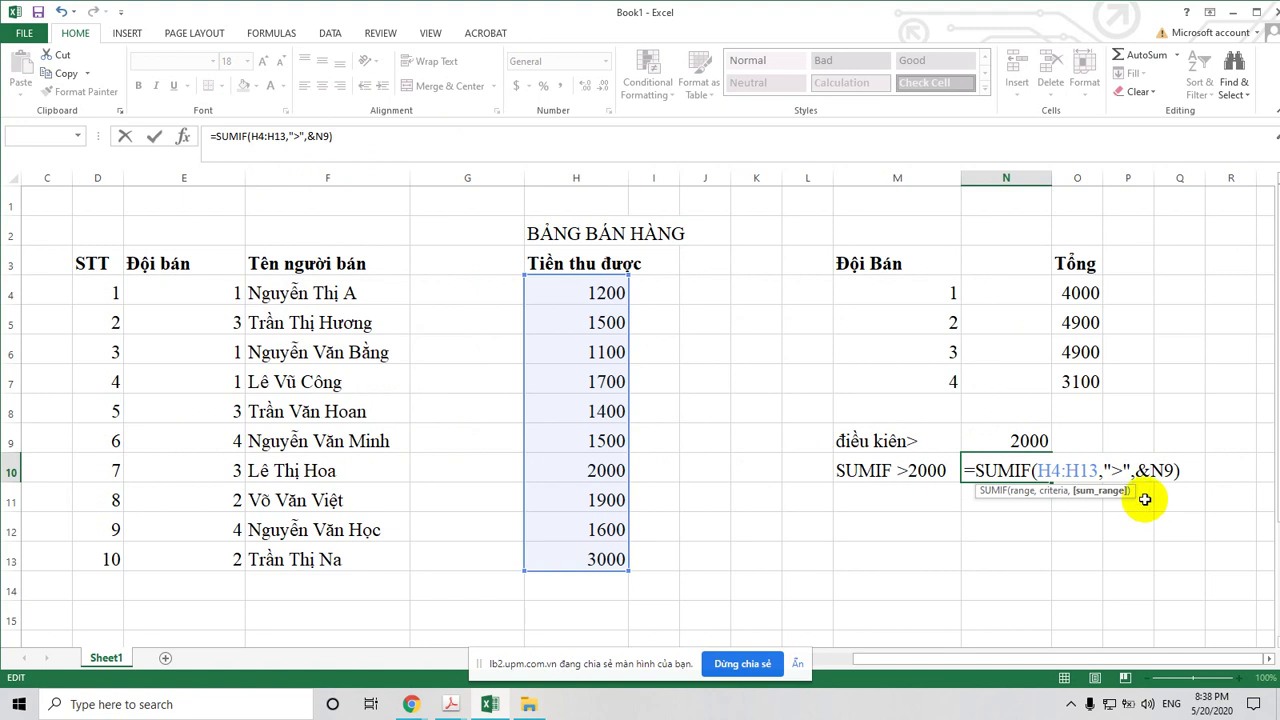
{"action": "left_click", "coordinate": [1122, 470]}
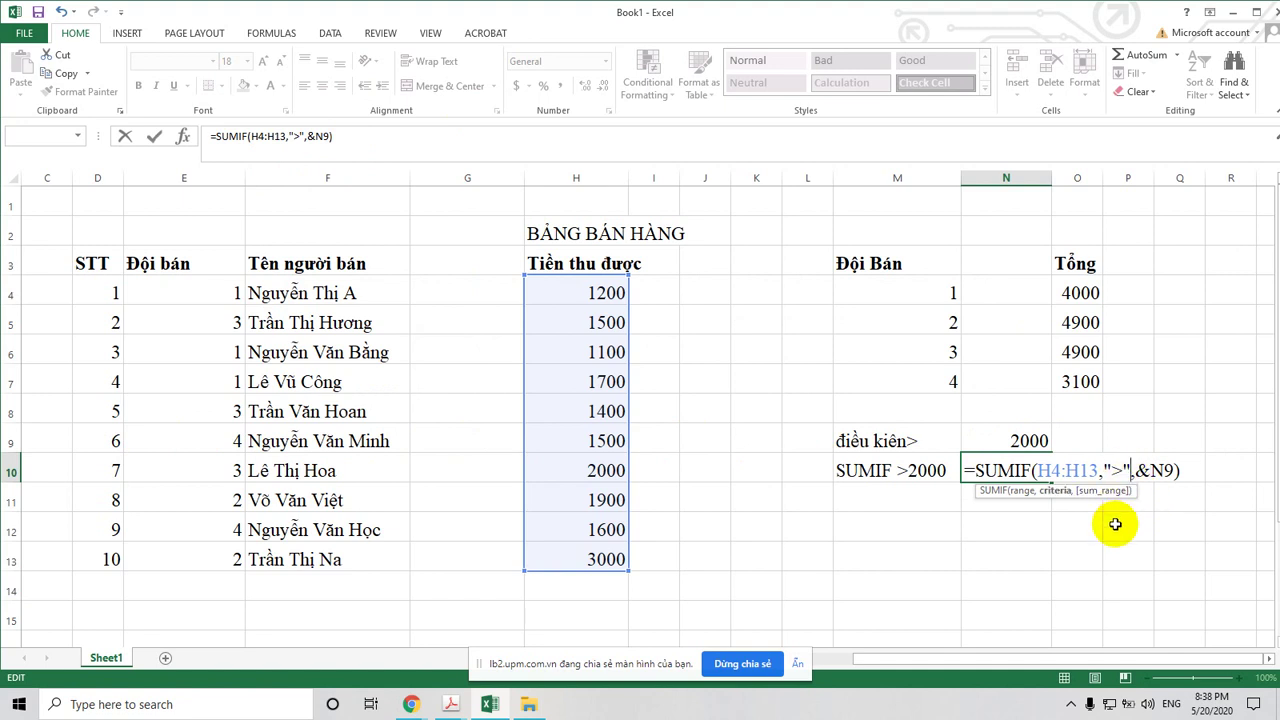
{"action": "key", "text": "BackSpace"}
{"action": "key", "text": "BackSpace"}
{"action": "key", "text": "BackSpace"}
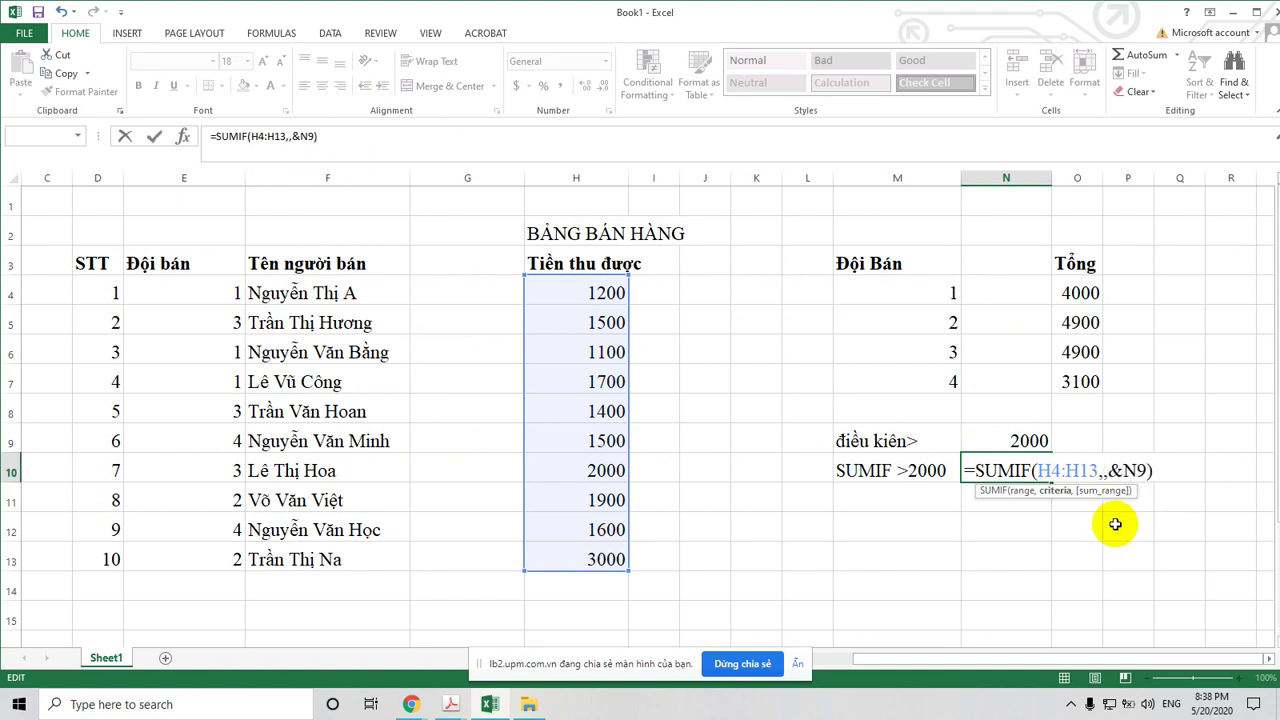
{"action": "type", "text": ">"}
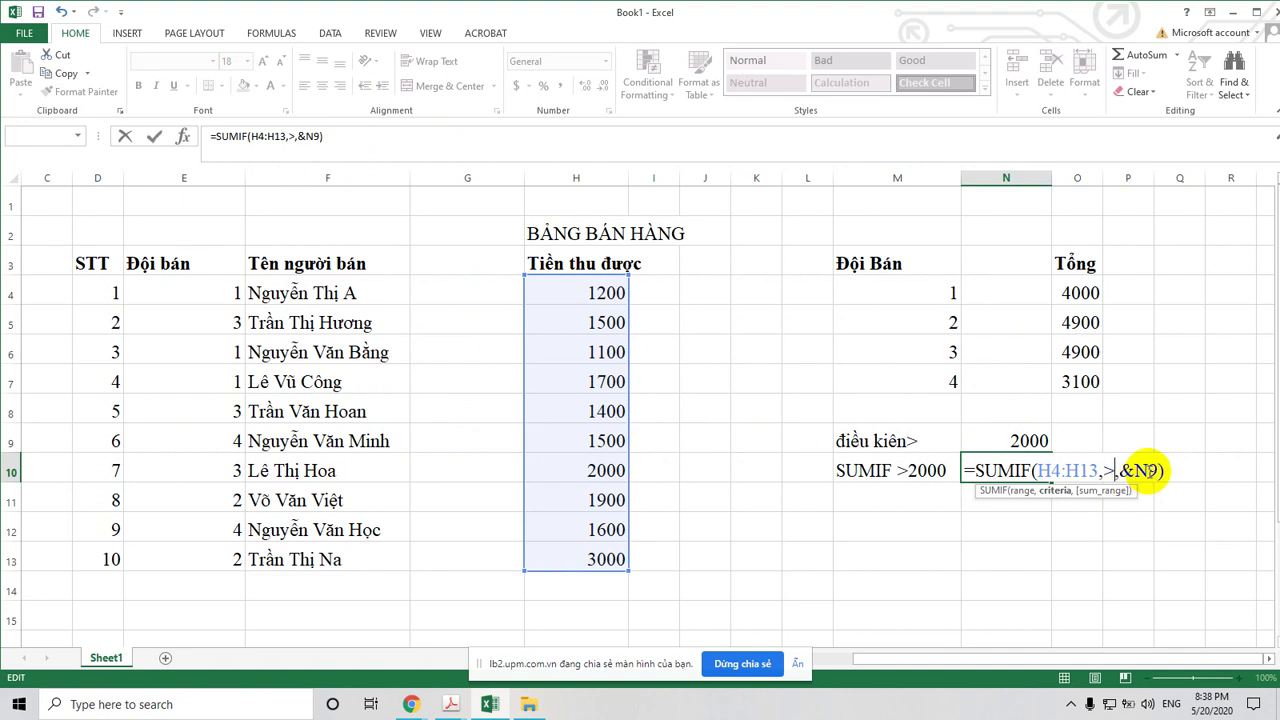
{"action": "left_click", "coordinate": [1183, 459]}
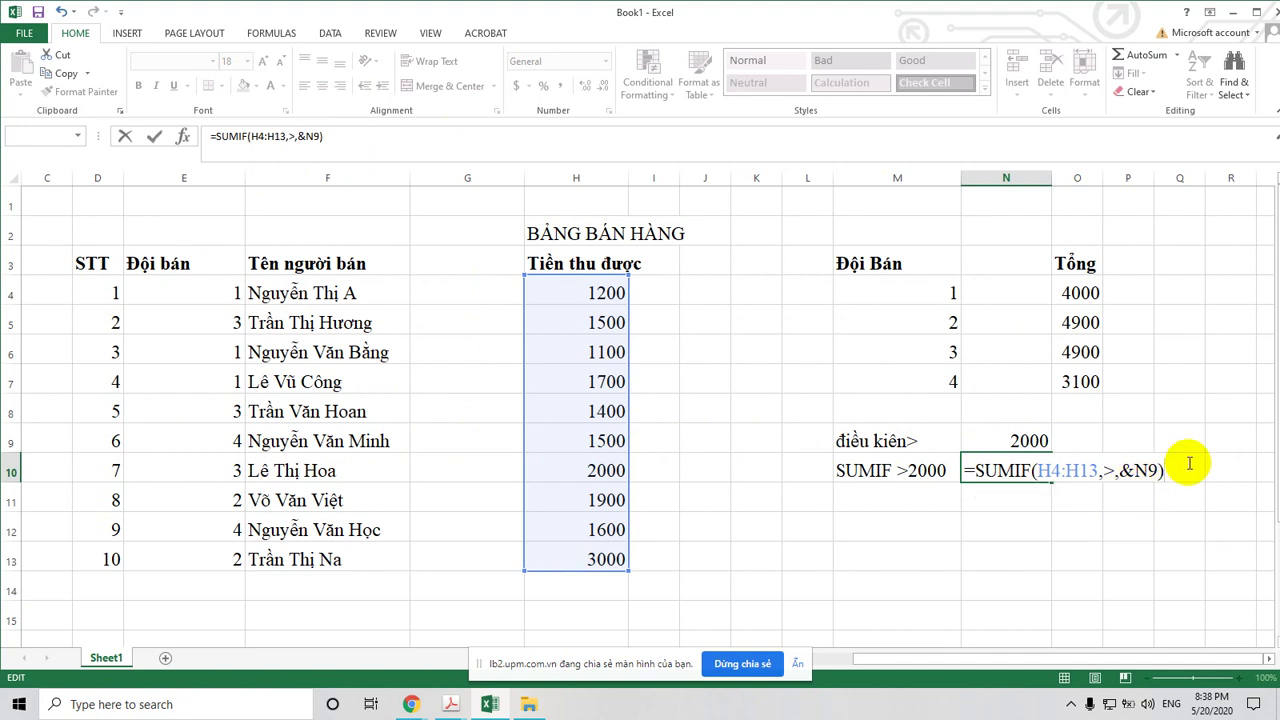
{"action": "key", "text": "Return"}
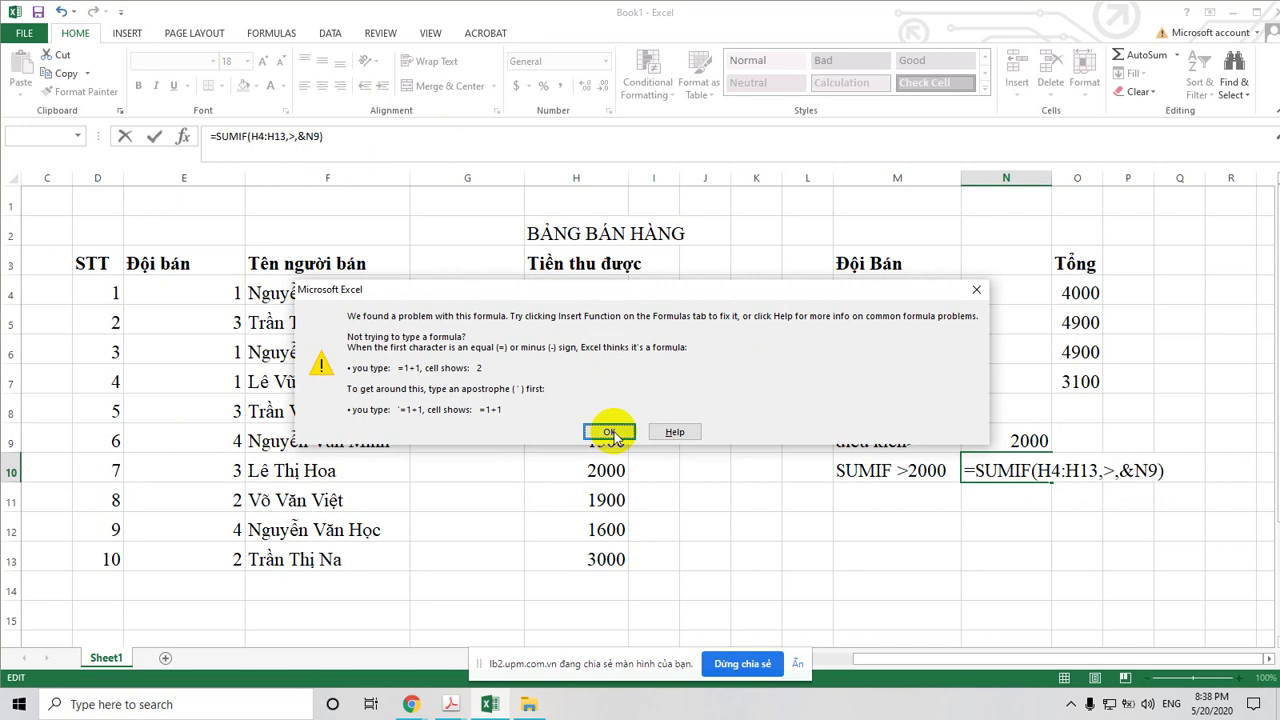
{"action": "key", "text": "Return"}
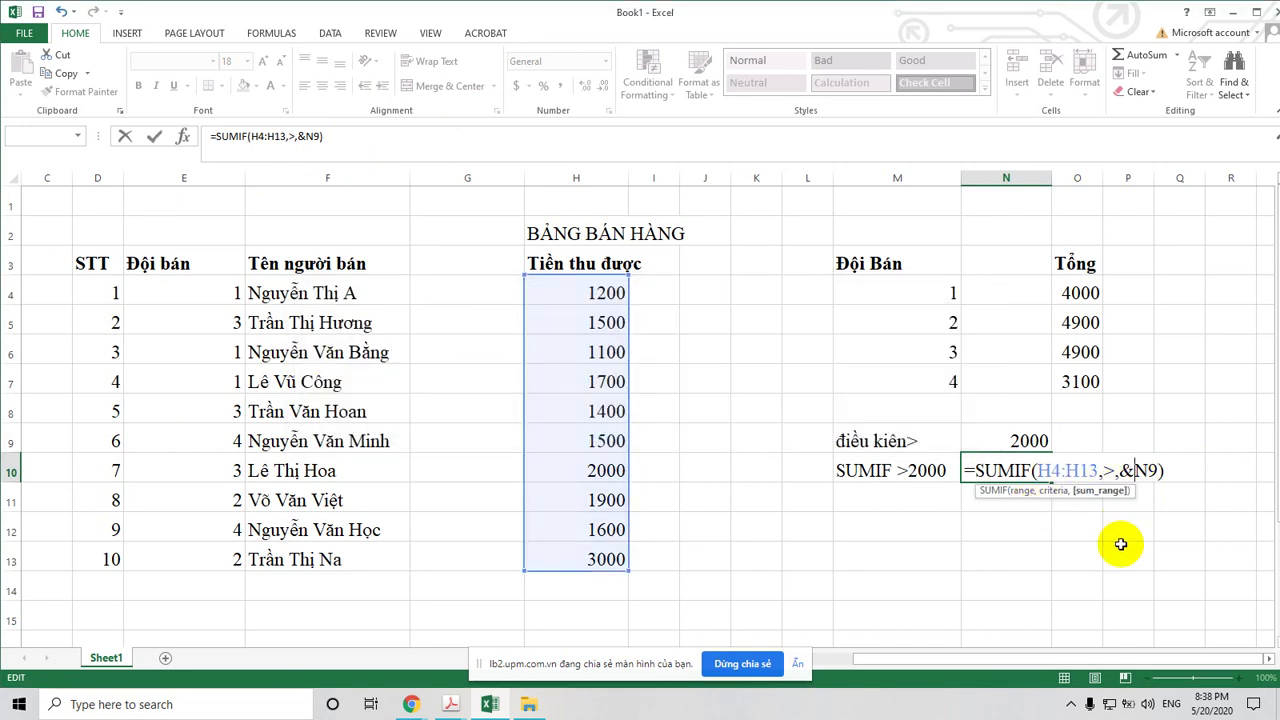
{"action": "key", "text": "BackSpace"}
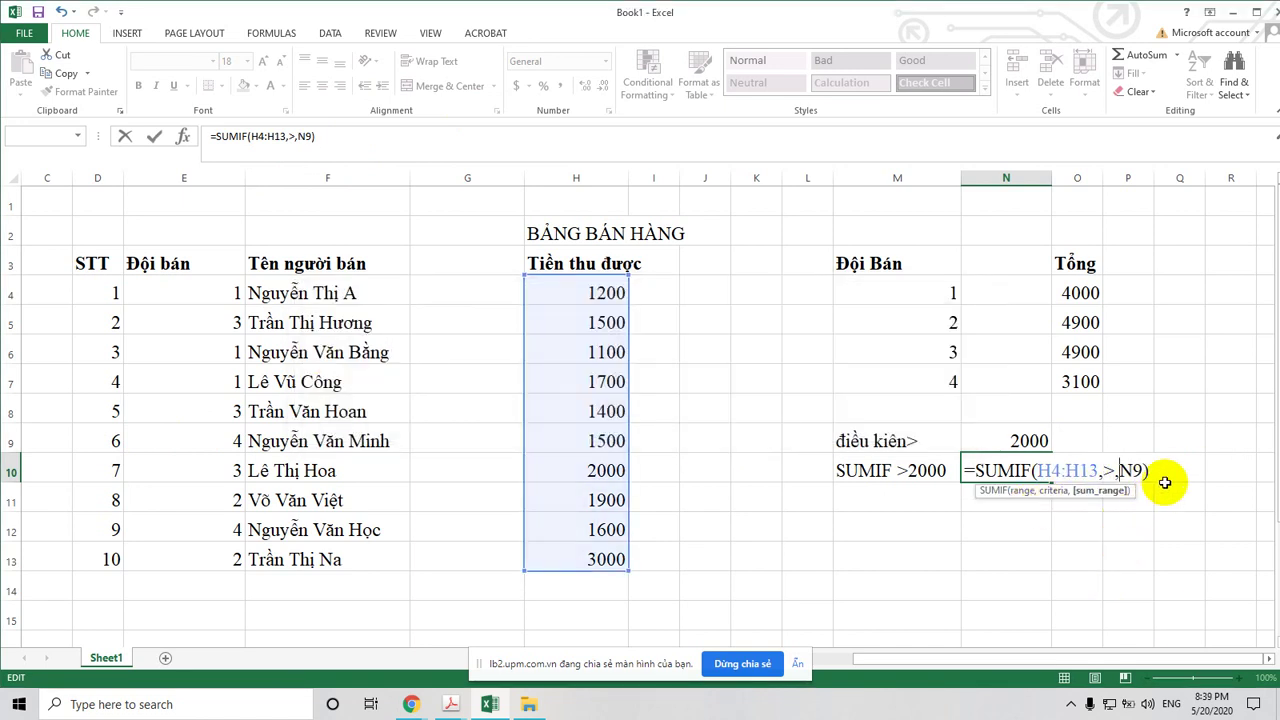
{"action": "left_click", "coordinate": [1164, 472]}
{"action": "key", "text": "Return"}
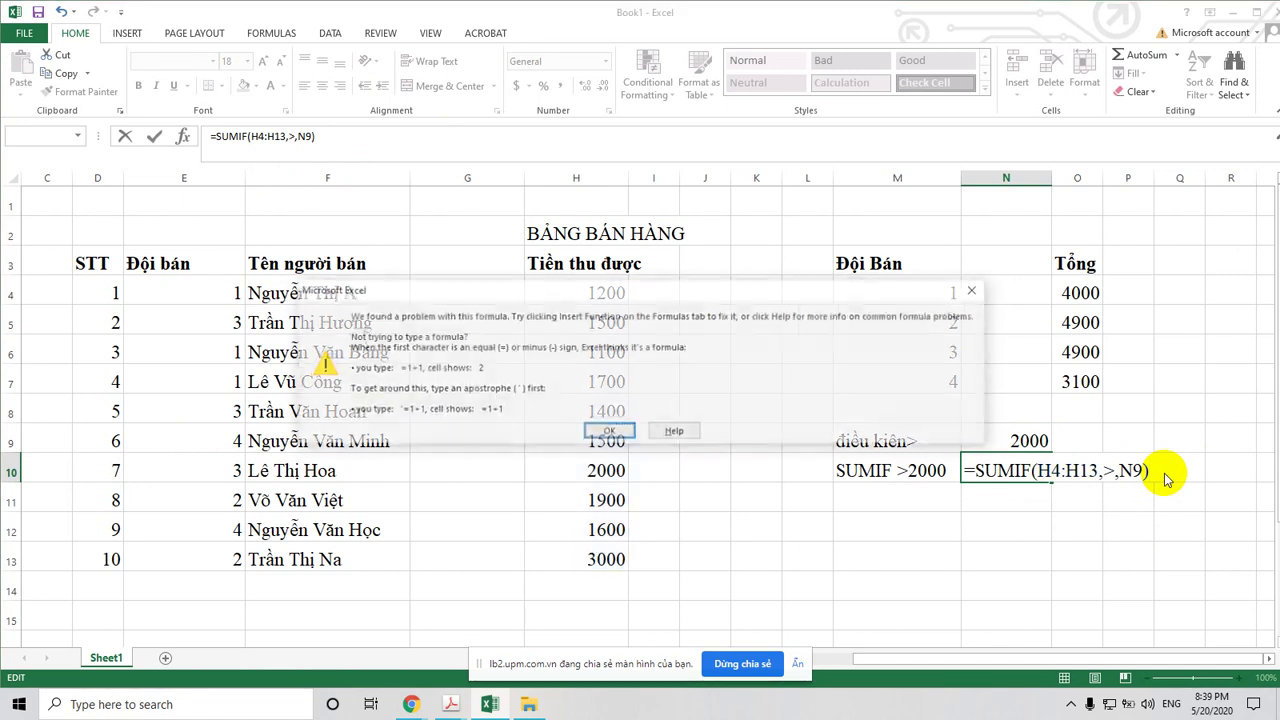
{"action": "left_click", "coordinate": [609, 431]}
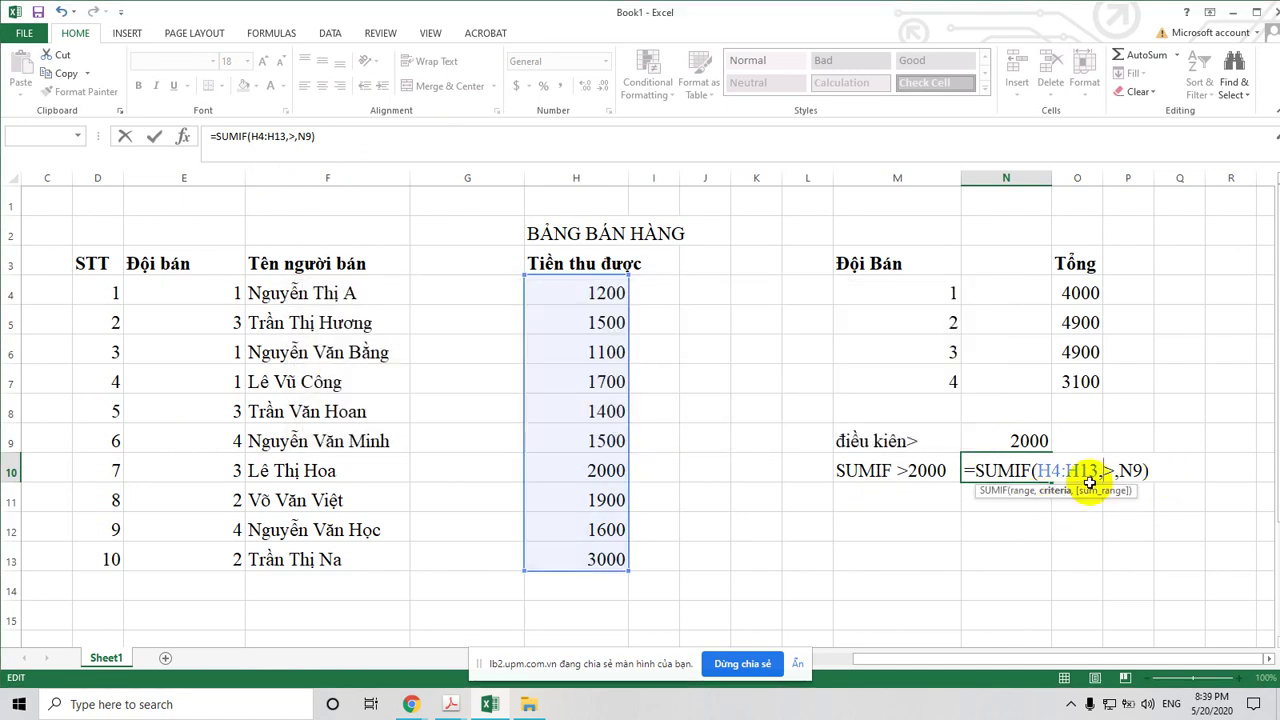
Put double quotes around > and commit =SUMIF(H4:H13,">",N9), which returns 0
{"action": "type", "text": "\""}
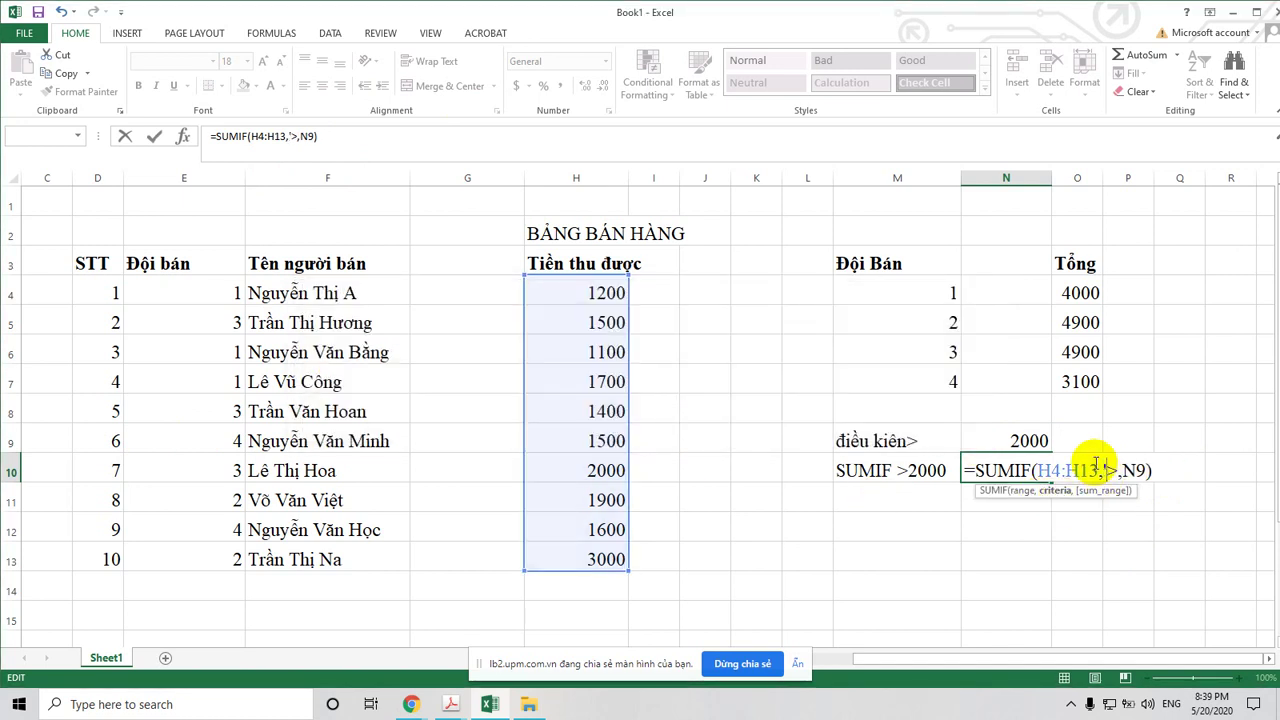
{"action": "key", "text": "BackSpace"}
{"action": "type", "text": "\""}
{"action": "left_click", "coordinate": [1122, 470]}
{"action": "type", "text": "\""}
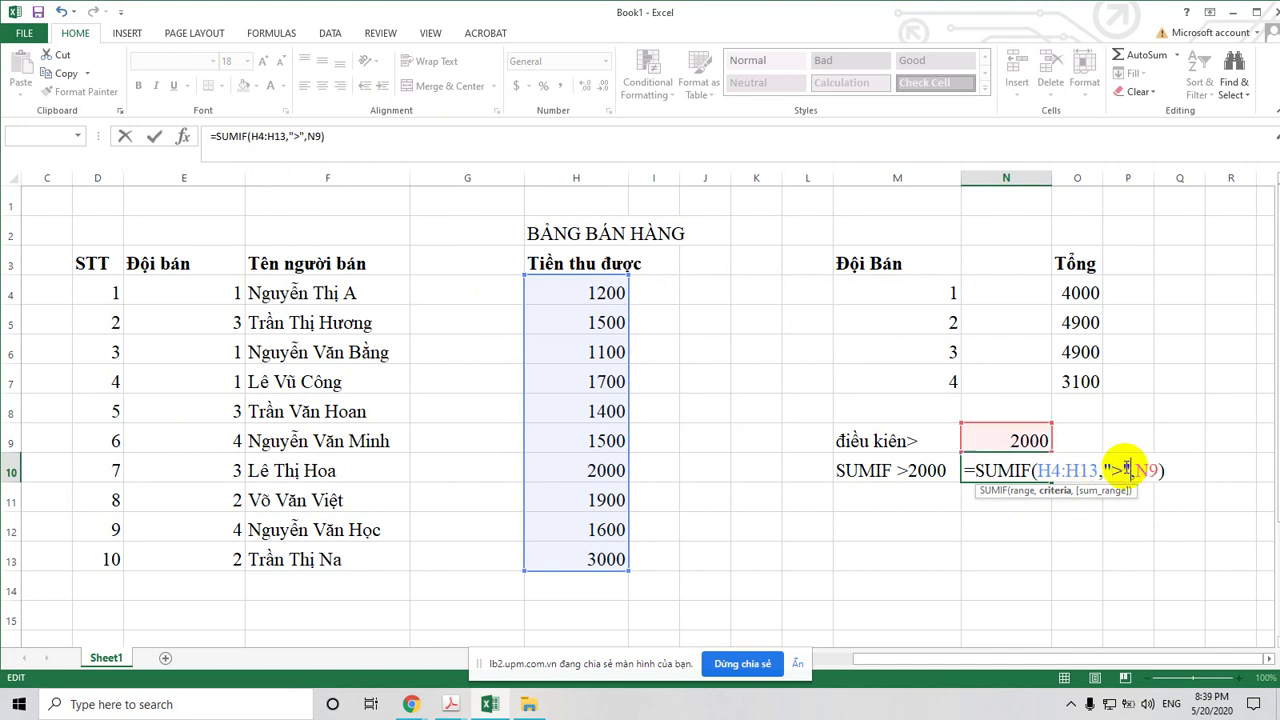
{"action": "left_click", "coordinate": [1184, 464]}
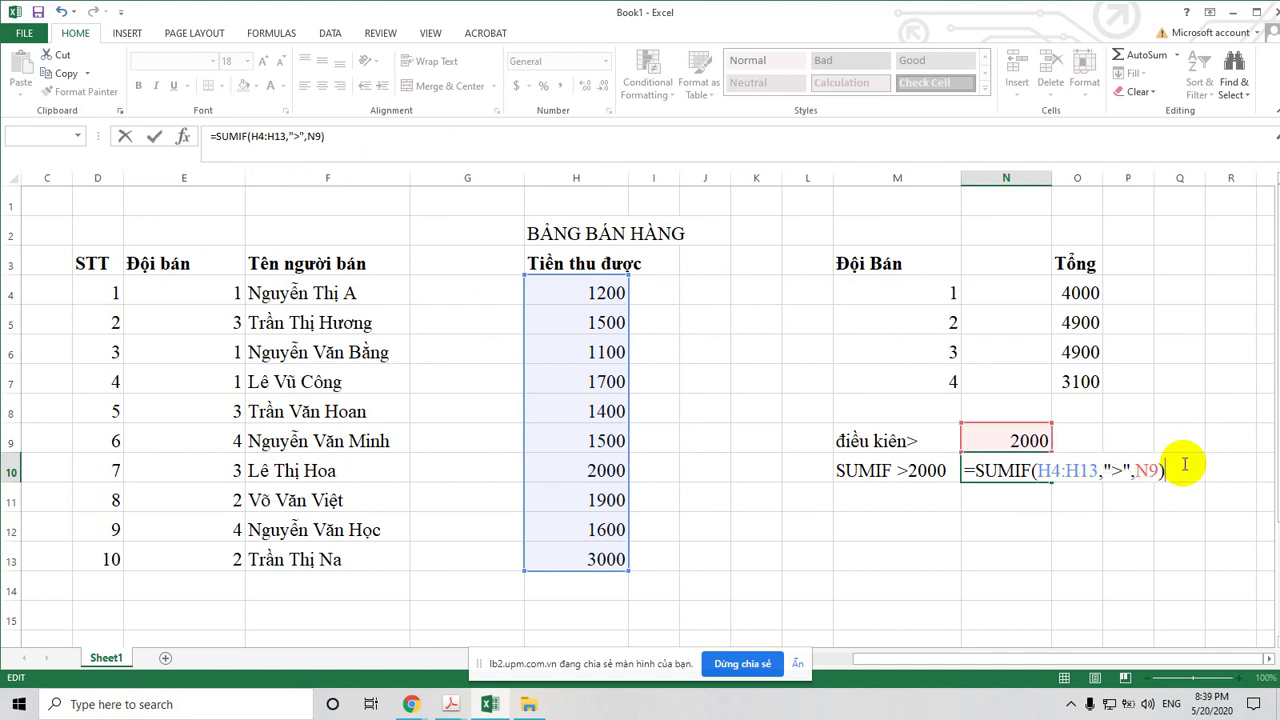
{"action": "key", "text": "Return"}
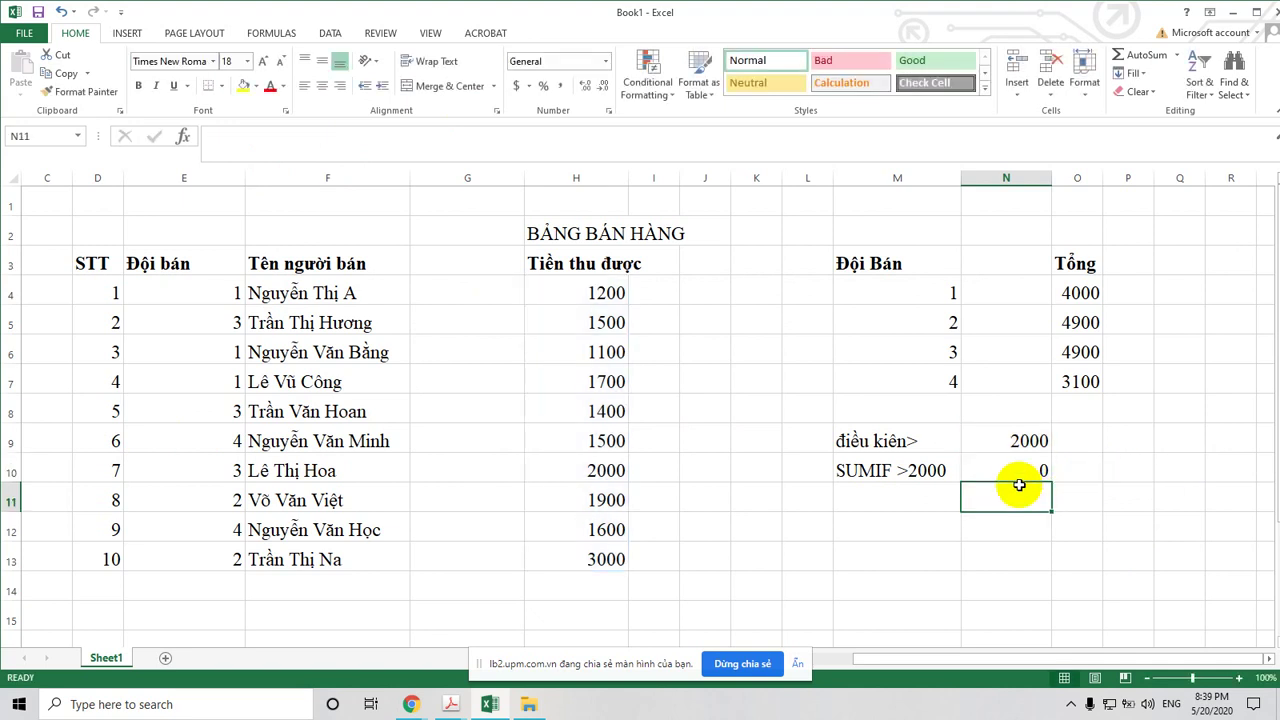
{"action": "left_click", "coordinate": [1025, 467]}
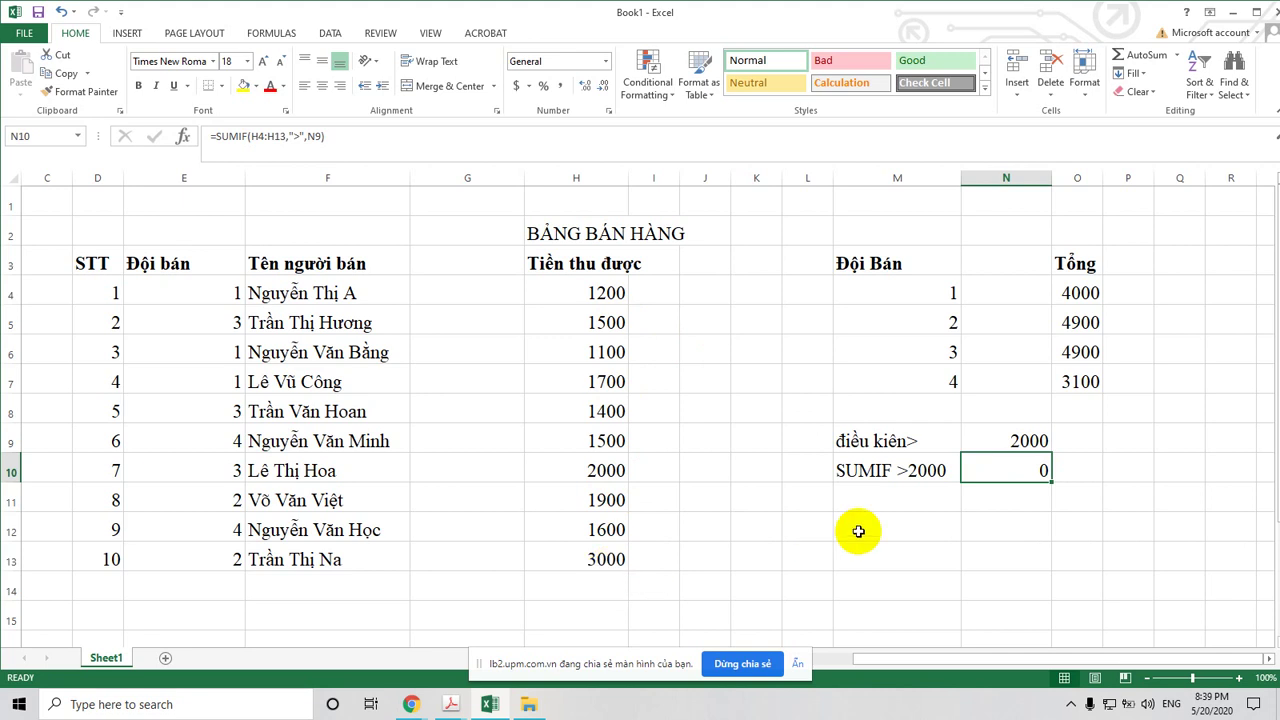
{"action": "left_click", "coordinate": [1023, 435]}
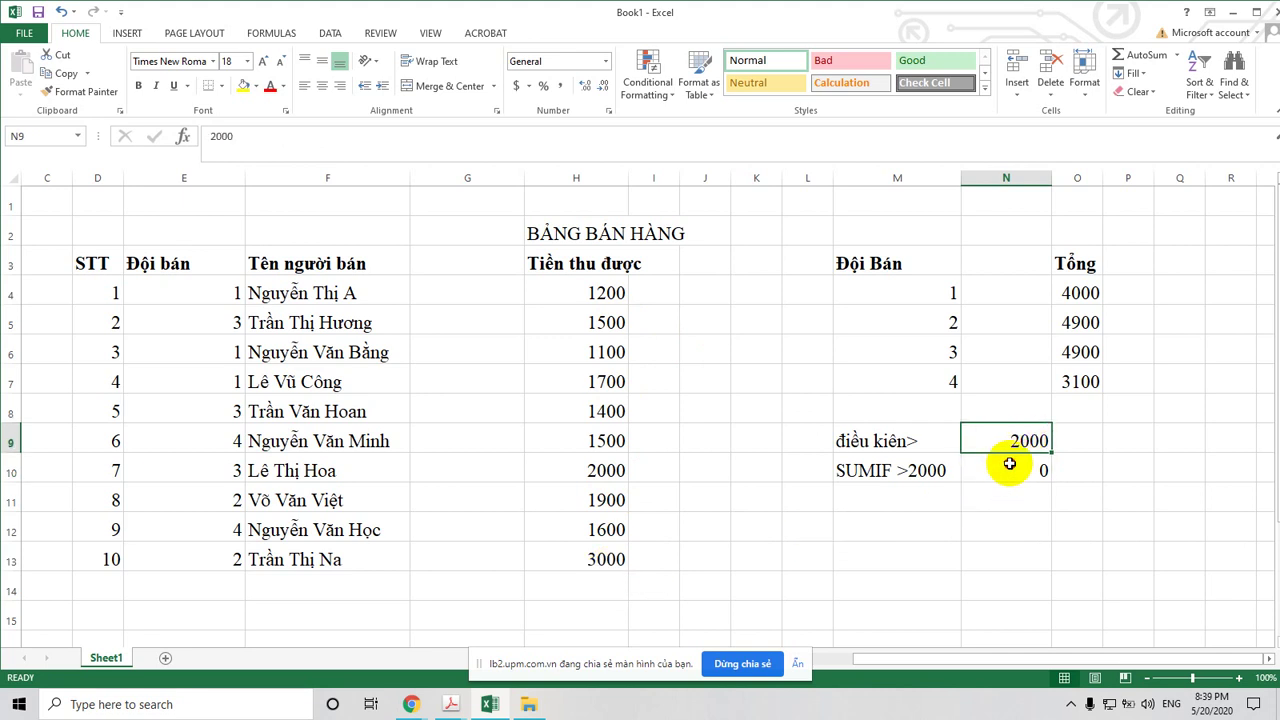
{"action": "left_click", "coordinate": [1010, 464]}
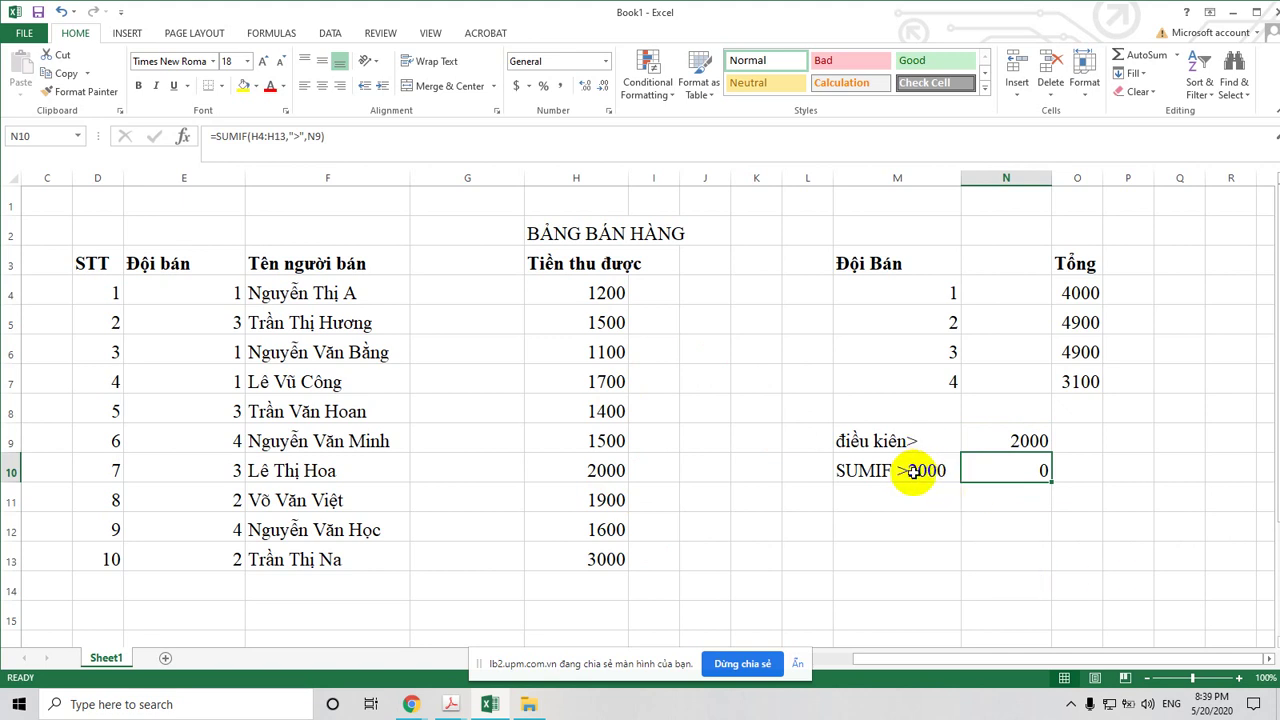
Replace N10's criterion with ">N9", giving =SUMIF(H4:H13,">N9")
{"action": "left_click", "coordinate": [913, 472]}
{"action": "left_click", "coordinate": [1008, 478]}
{"action": "left_click", "coordinate": [315, 135]}
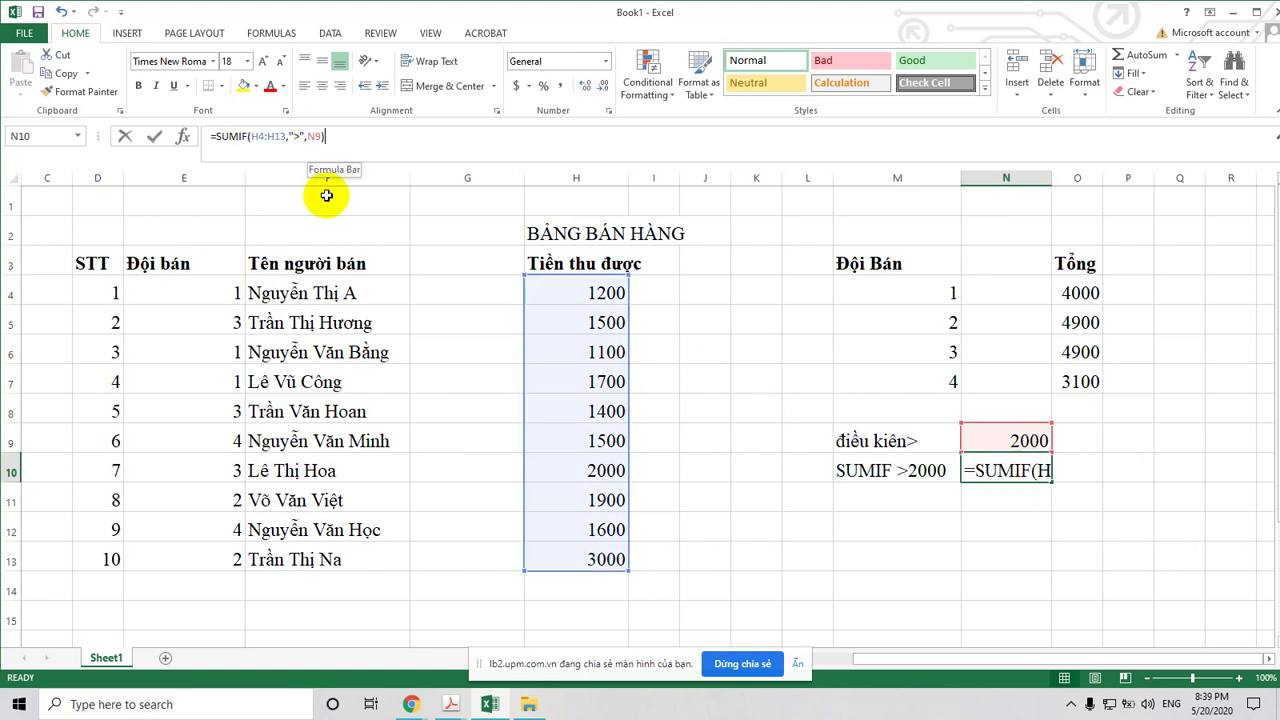
{"action": "key", "text": "BackSpace"}
{"action": "key", "text": "BackSpace"}
{"action": "key", "text": "BackSpace"}
{"action": "key", "text": "BackSpace"}
{"action": "key", "text": "BackSpace"}
{"action": "key", "text": "BackSpace"}
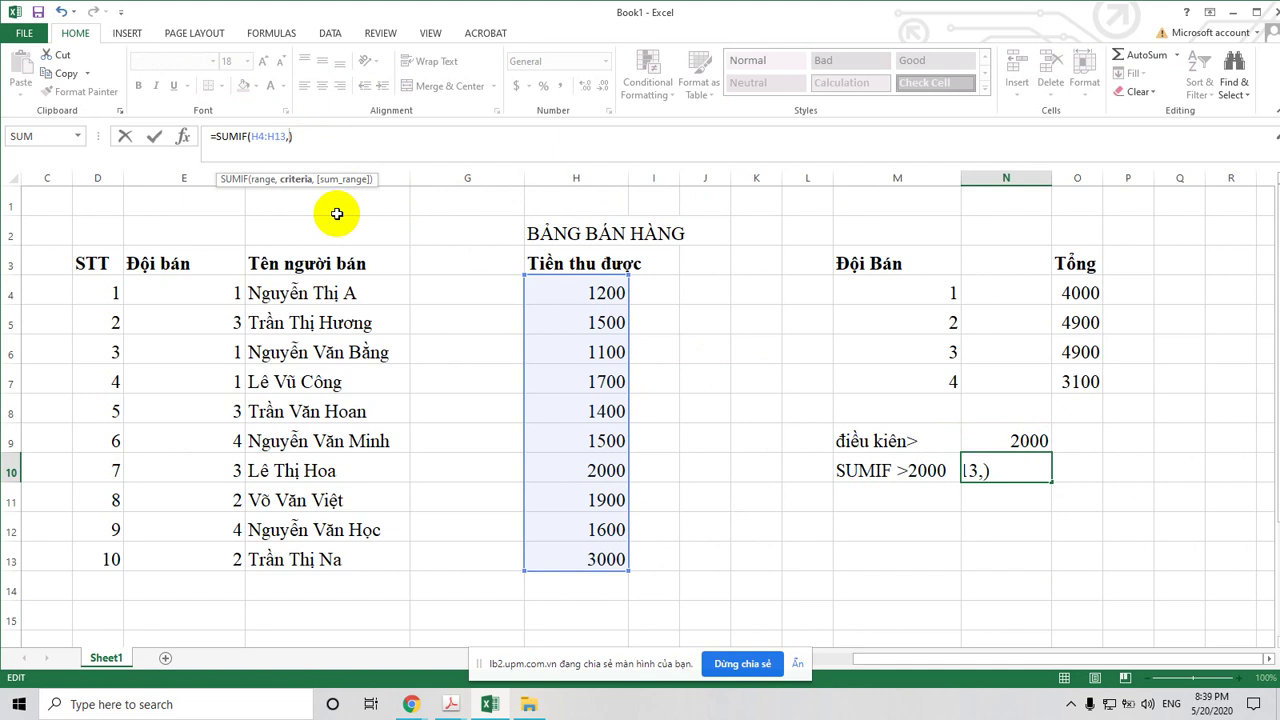
{"action": "type", "text": "\""}
{"action": "type", "text": ">"}
{"action": "type", "text": "N9"}
{"action": "type", "text": "\""}
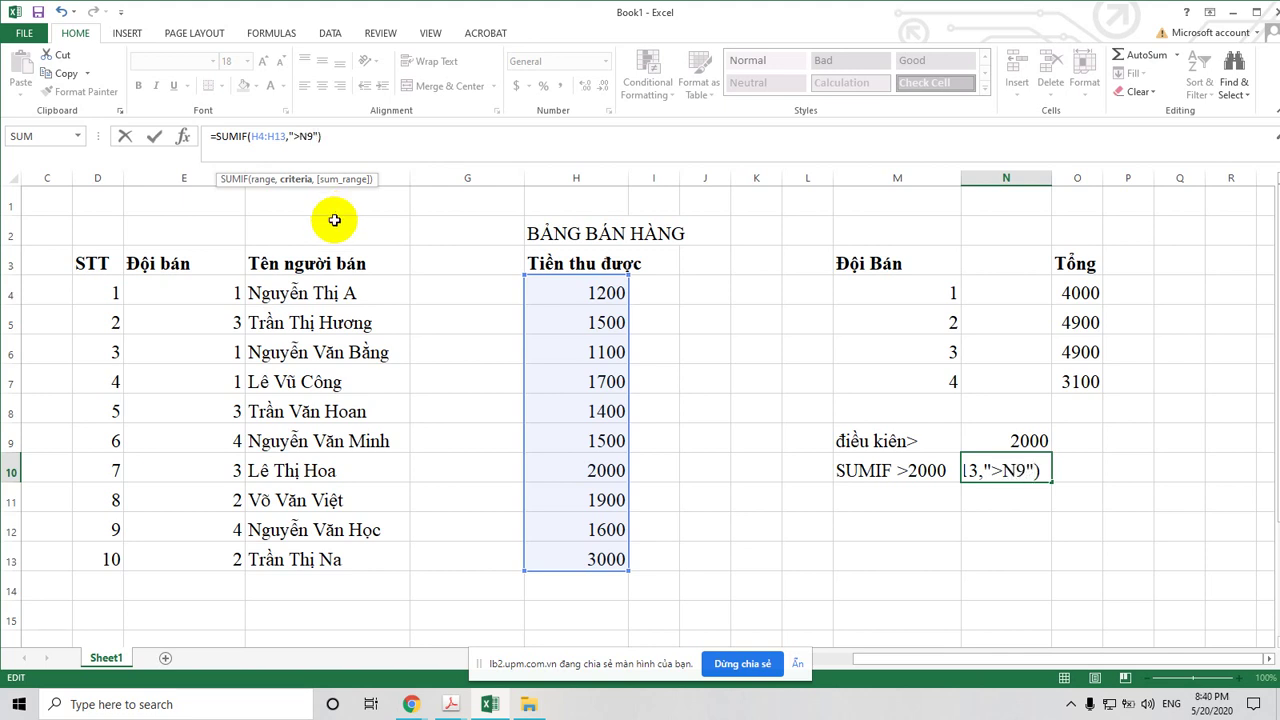
{"action": "left_click", "coordinate": [1045, 470]}
{"action": "left_click", "coordinate": [1171, 470]}
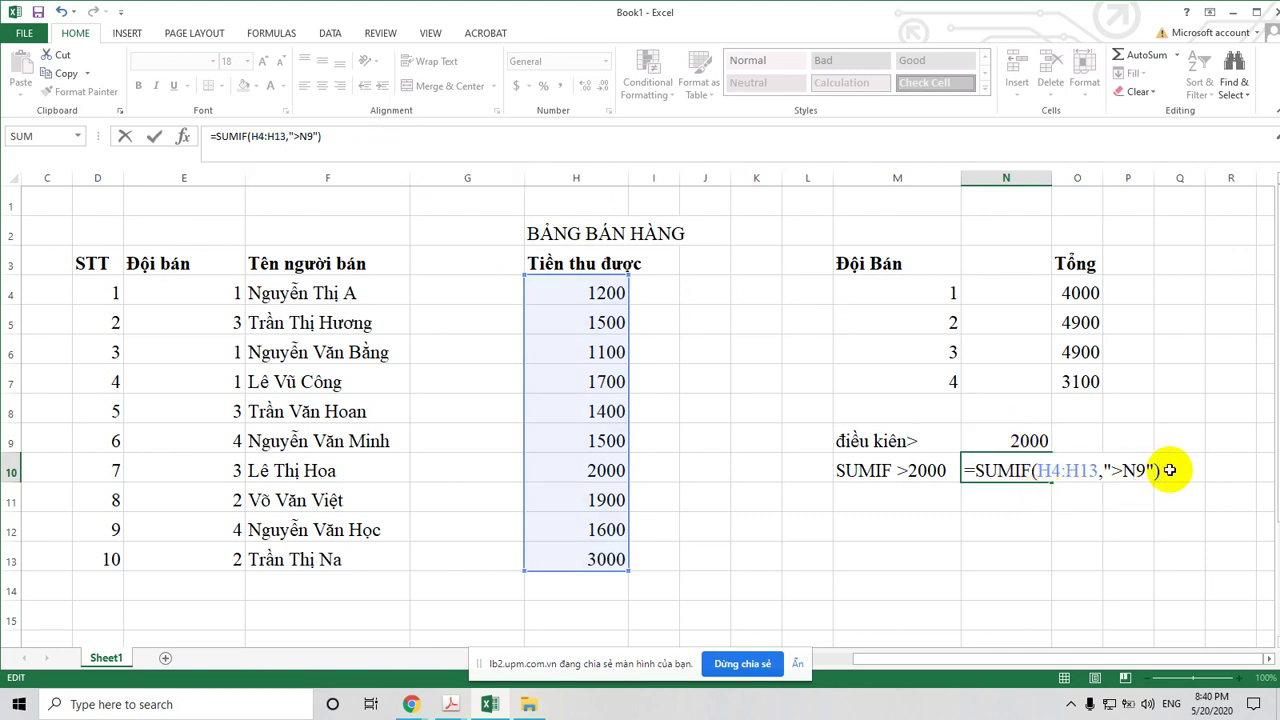
{"action": "key", "text": "Return"}
{"action": "left_click", "coordinate": [1027, 463]}
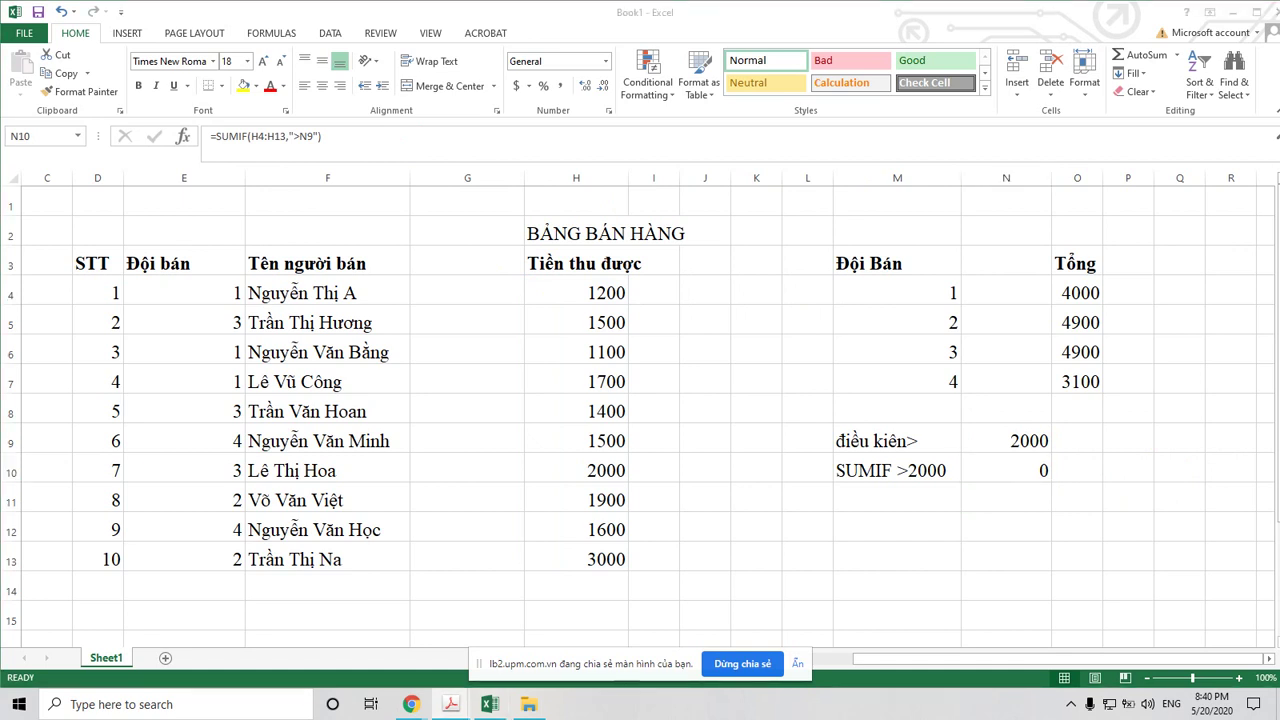
{"action": "left_click", "coordinate": [1031, 465]}
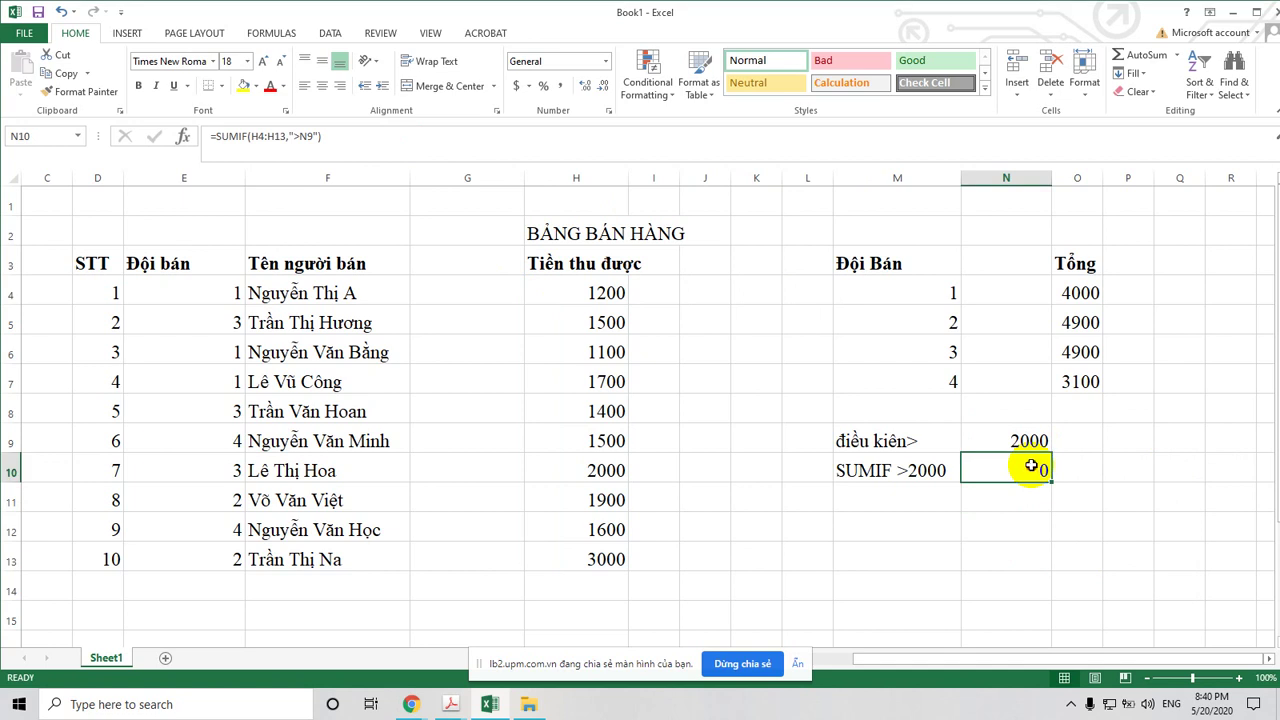
Hard-code N10's criterion as ">2000" so the SUMIF returns 3000, and check N9
{"action": "double_click", "coordinate": [1031, 465]}
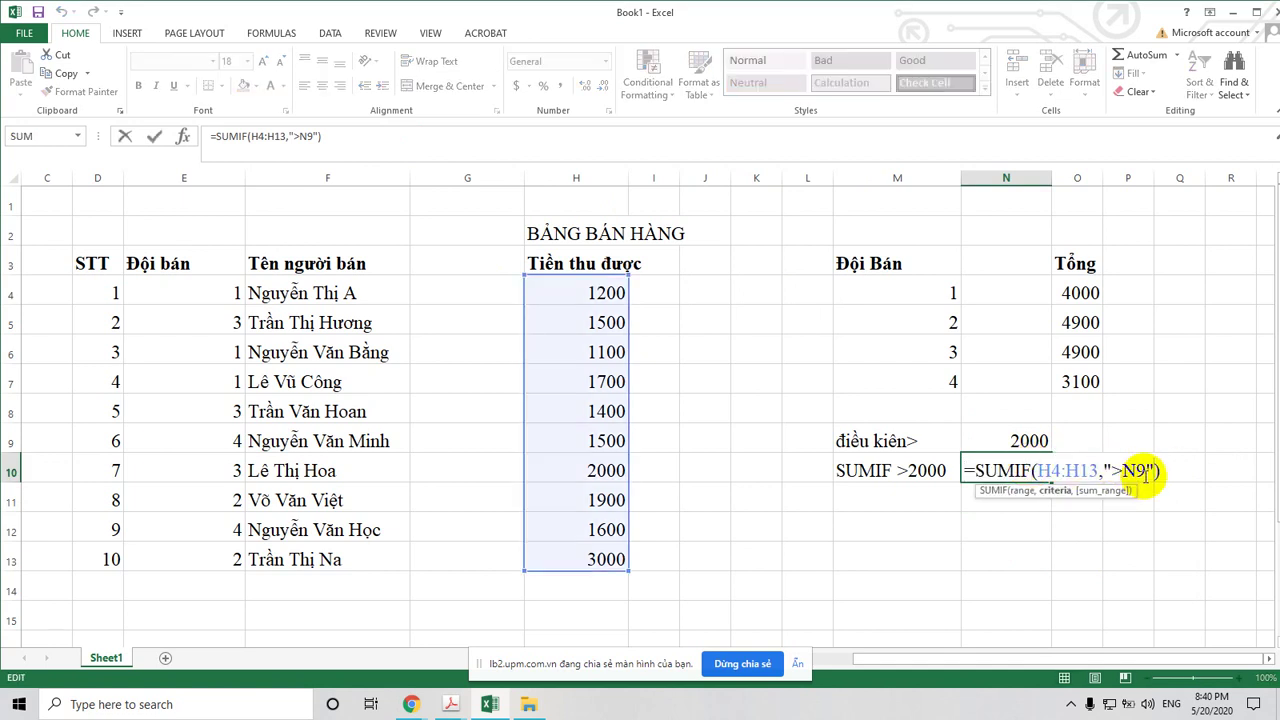
{"action": "key", "text": "BackSpace"}
{"action": "key", "text": "BackSpace"}
{"action": "key", "text": "BackSpace"}
{"action": "key", "text": "BackSpace"}
{"action": "key", "text": "BackSpace"}
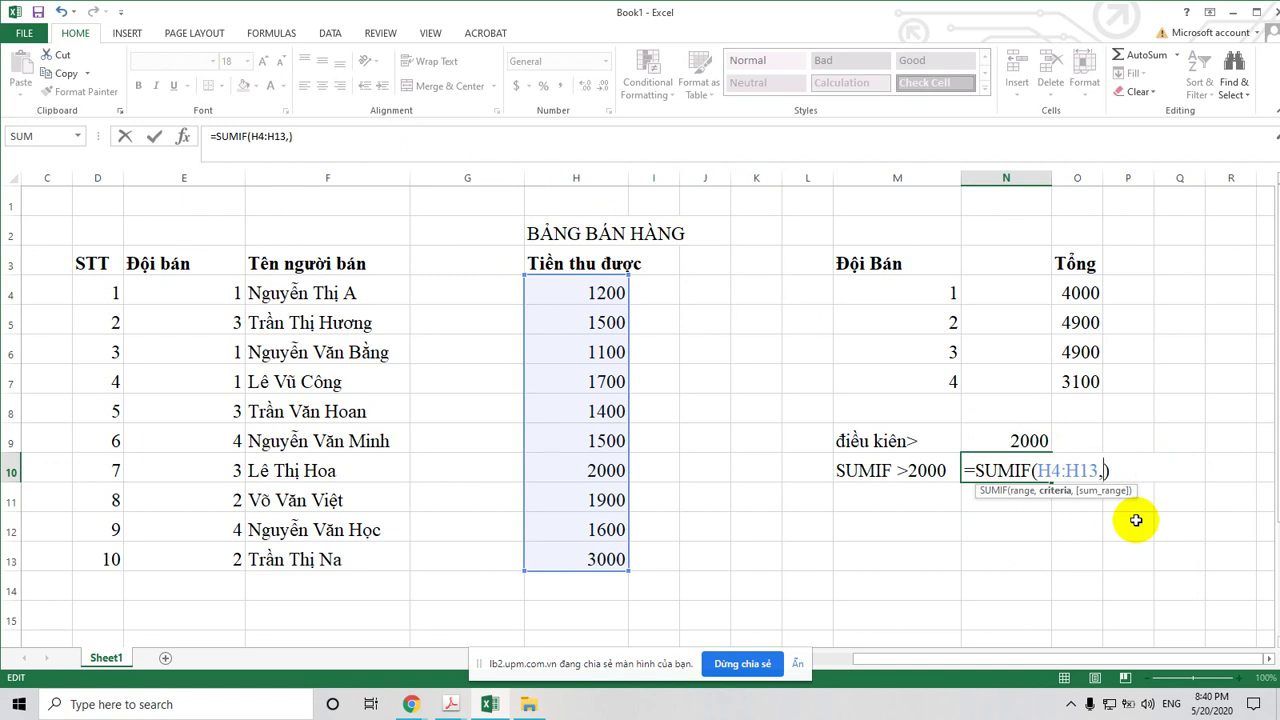
{"action": "type", "text": "\">2"}
{"action": "type", "text": "000"}
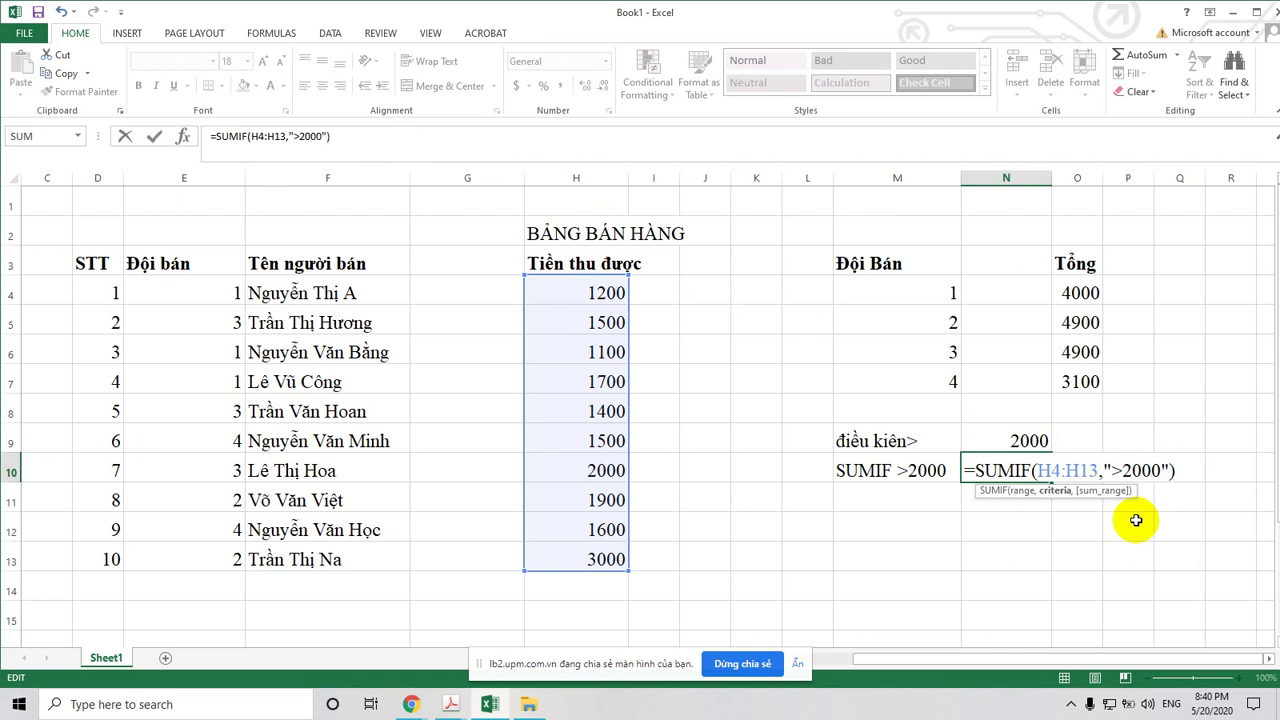
{"action": "left_click", "coordinate": [1185, 470]}
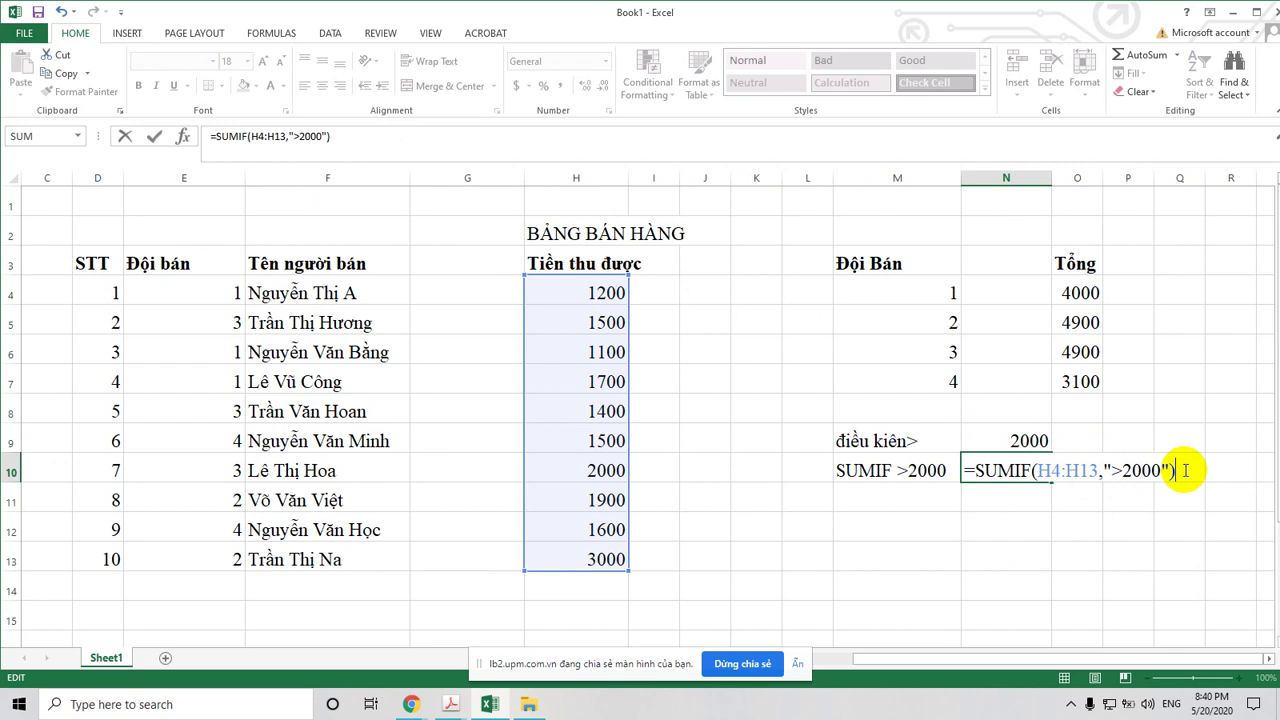
{"action": "key", "text": "Return"}
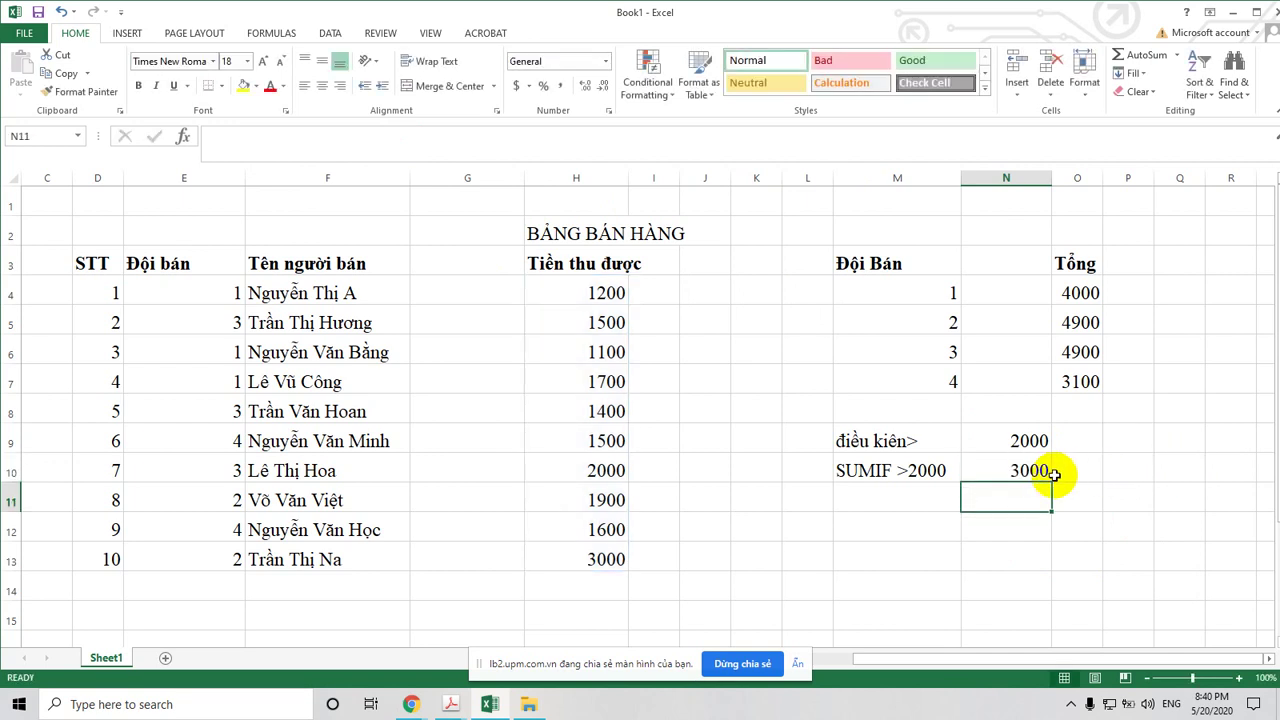
{"action": "left_click", "coordinate": [1035, 470]}
{"action": "left_click", "coordinate": [1018, 441]}
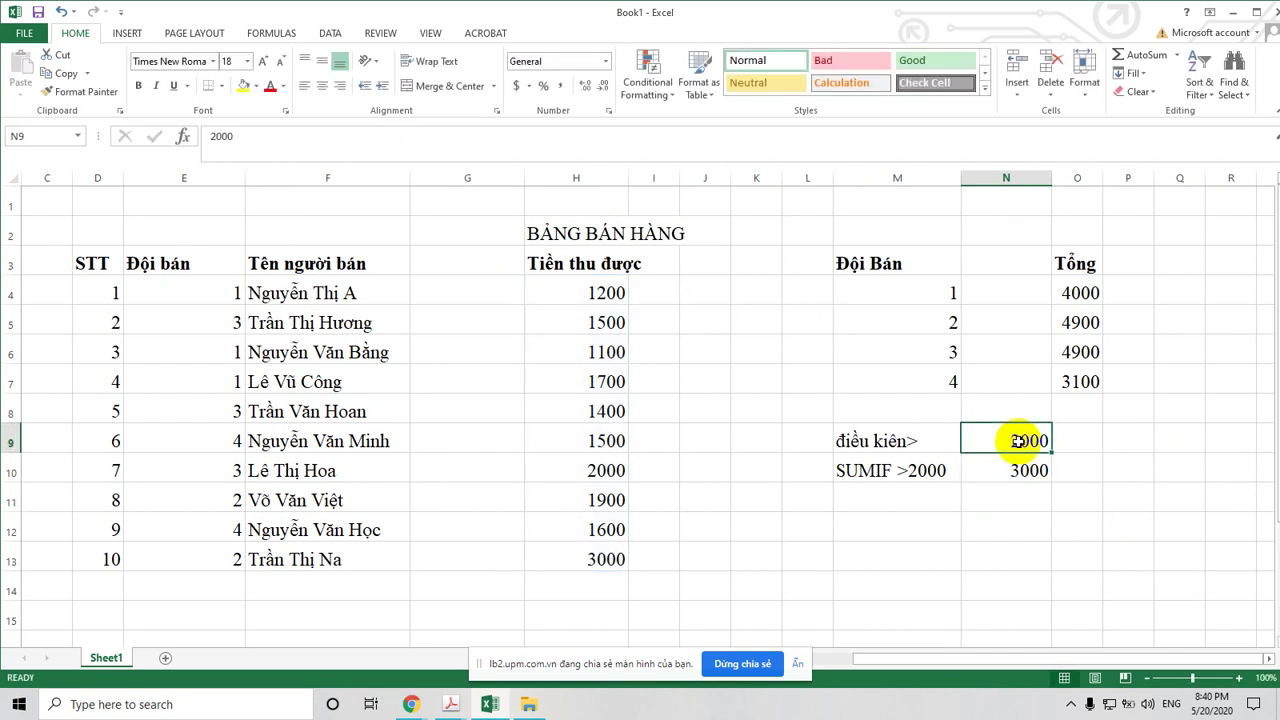
{"action": "left_click", "coordinate": [1020, 469]}
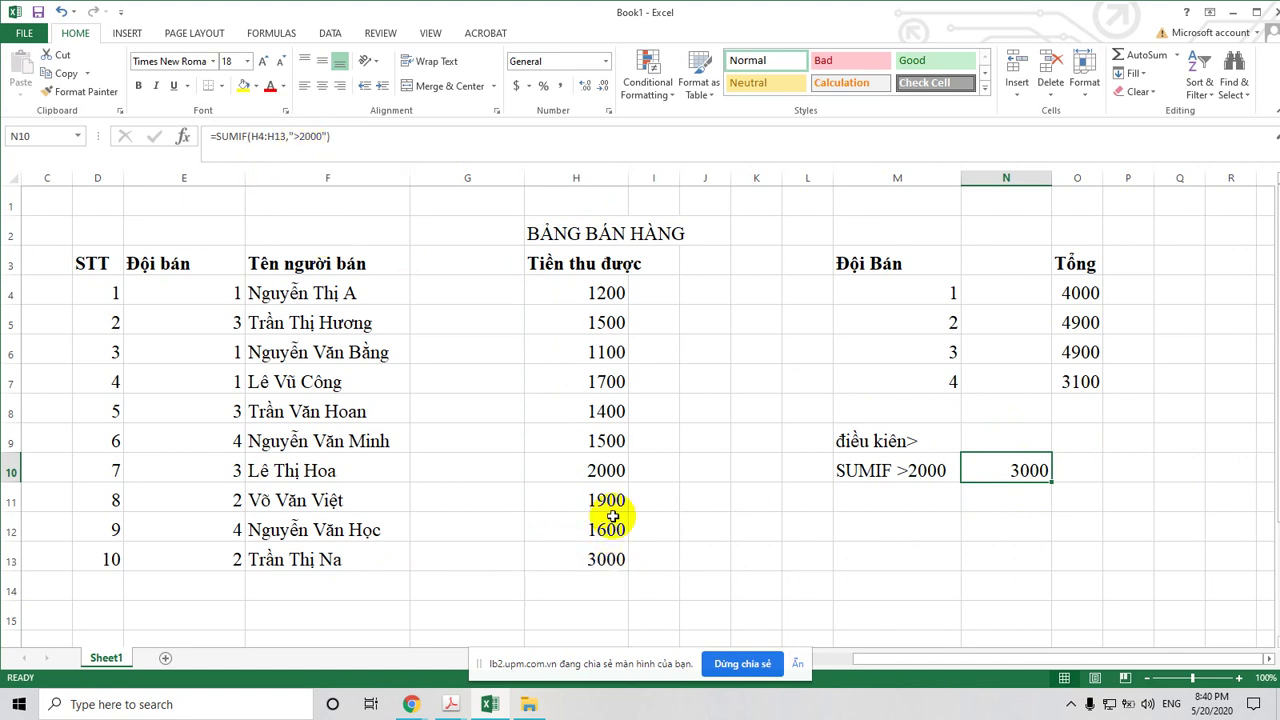
Change N10's criterion to ">=2000", returning 5000, and compare it with O4's team total formula
{"action": "left_click", "coordinate": [905, 476]}
{"action": "double_click", "coordinate": [908, 471]}
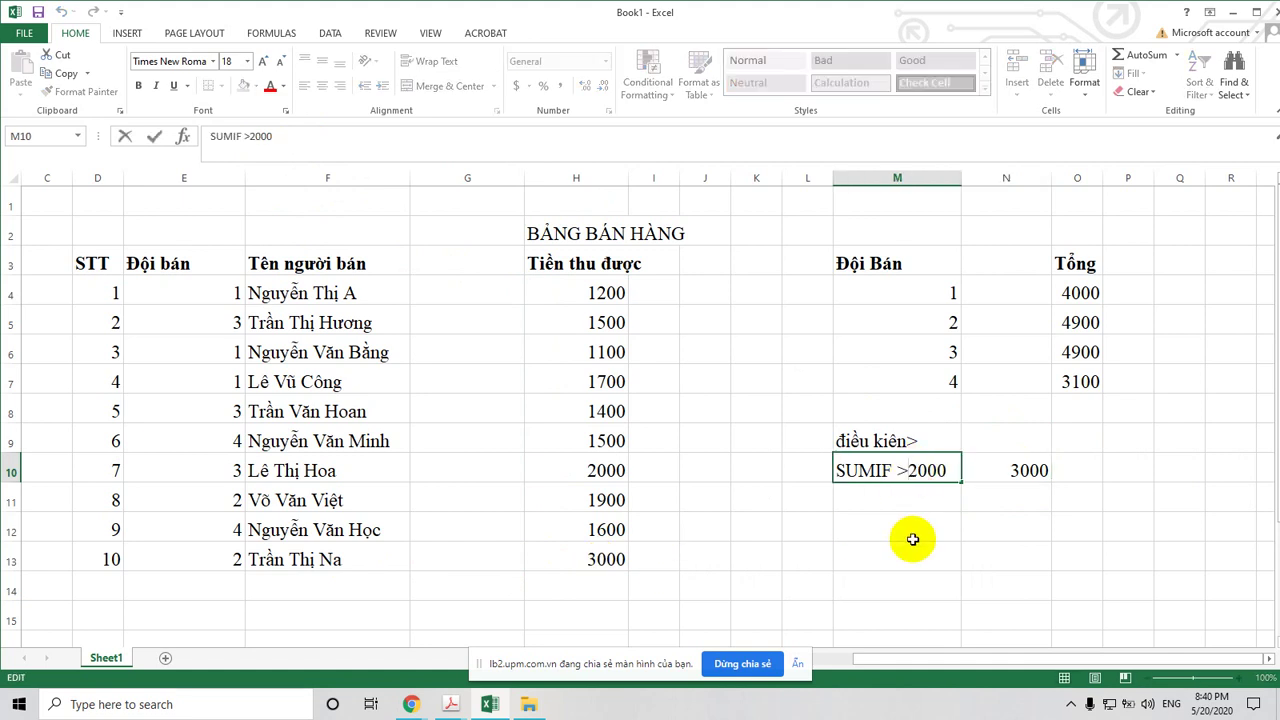
{"action": "left_click", "coordinate": [1020, 474]}
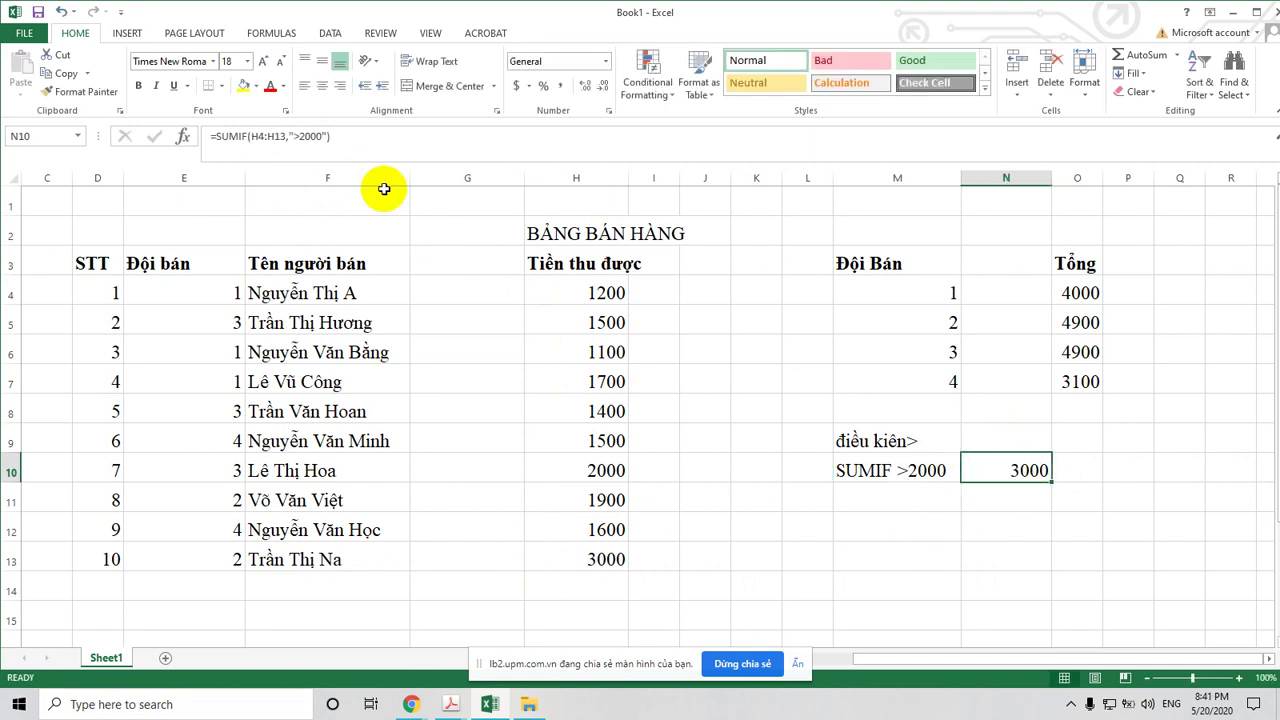
{"action": "left_click", "coordinate": [300, 136]}
{"action": "type", "text": "="}
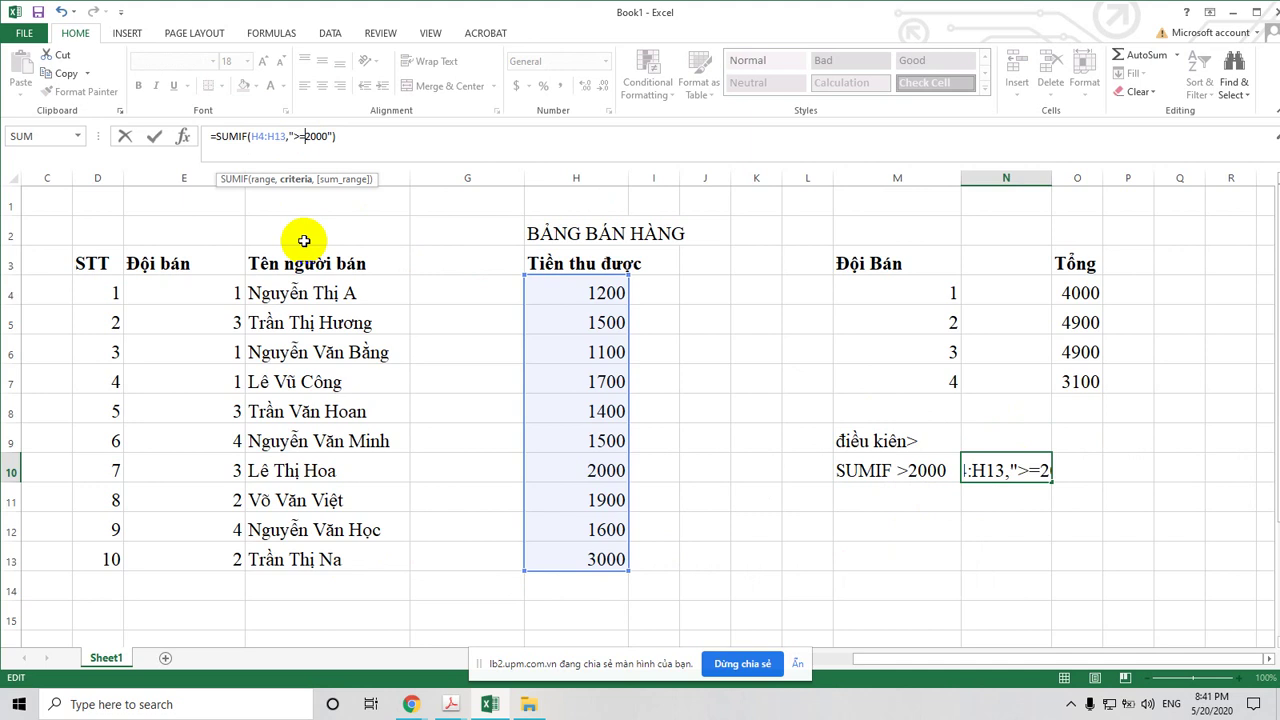
{"action": "left_click", "coordinate": [380, 135]}
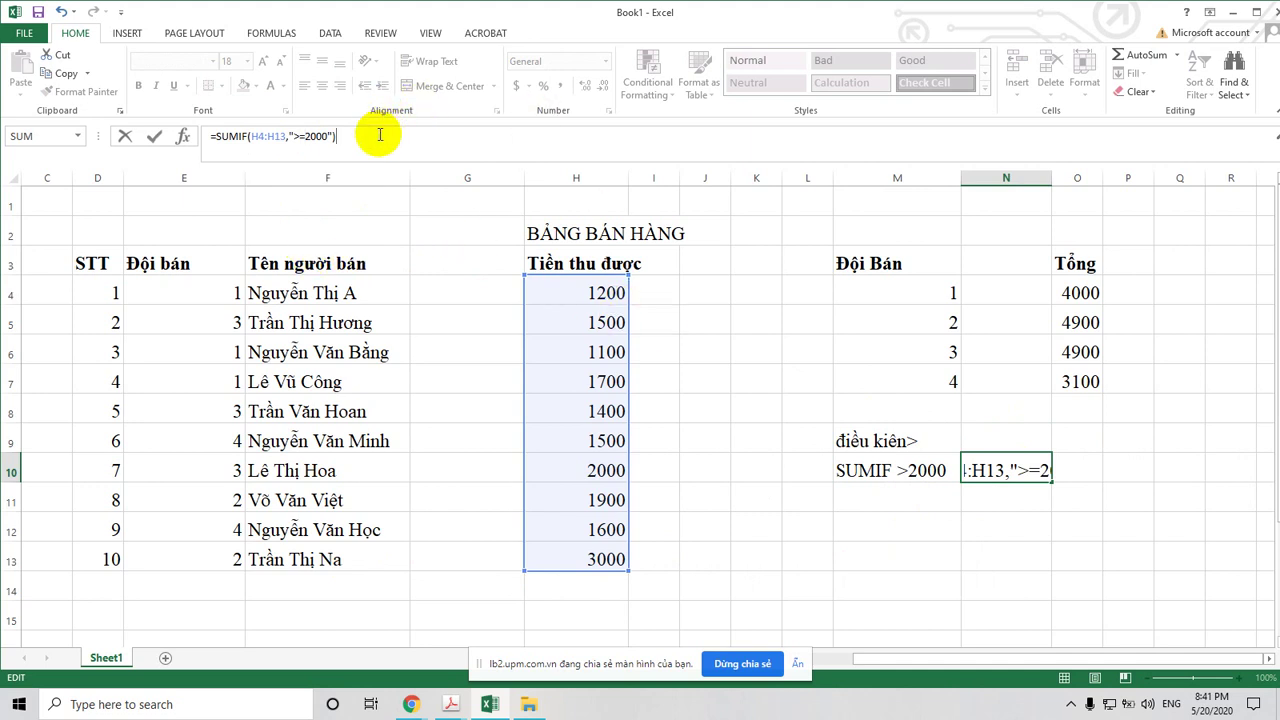
{"action": "key", "text": "Return"}
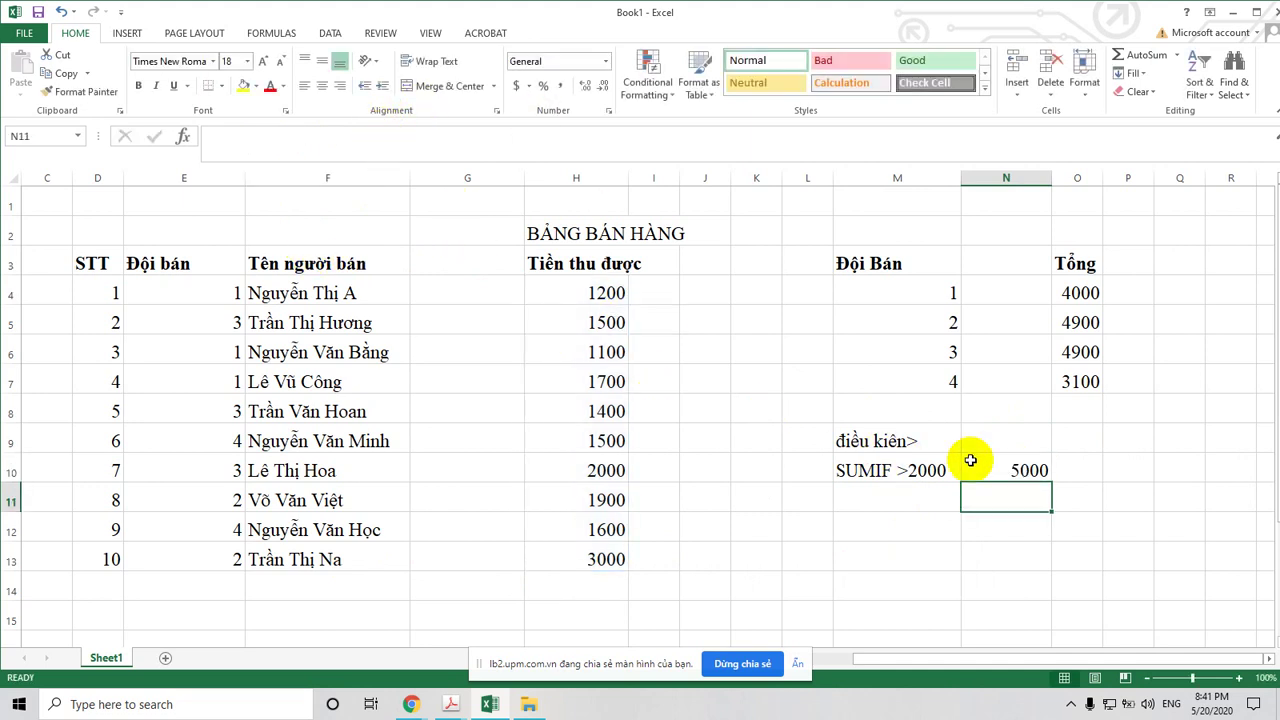
{"action": "left_click", "coordinate": [1030, 470]}
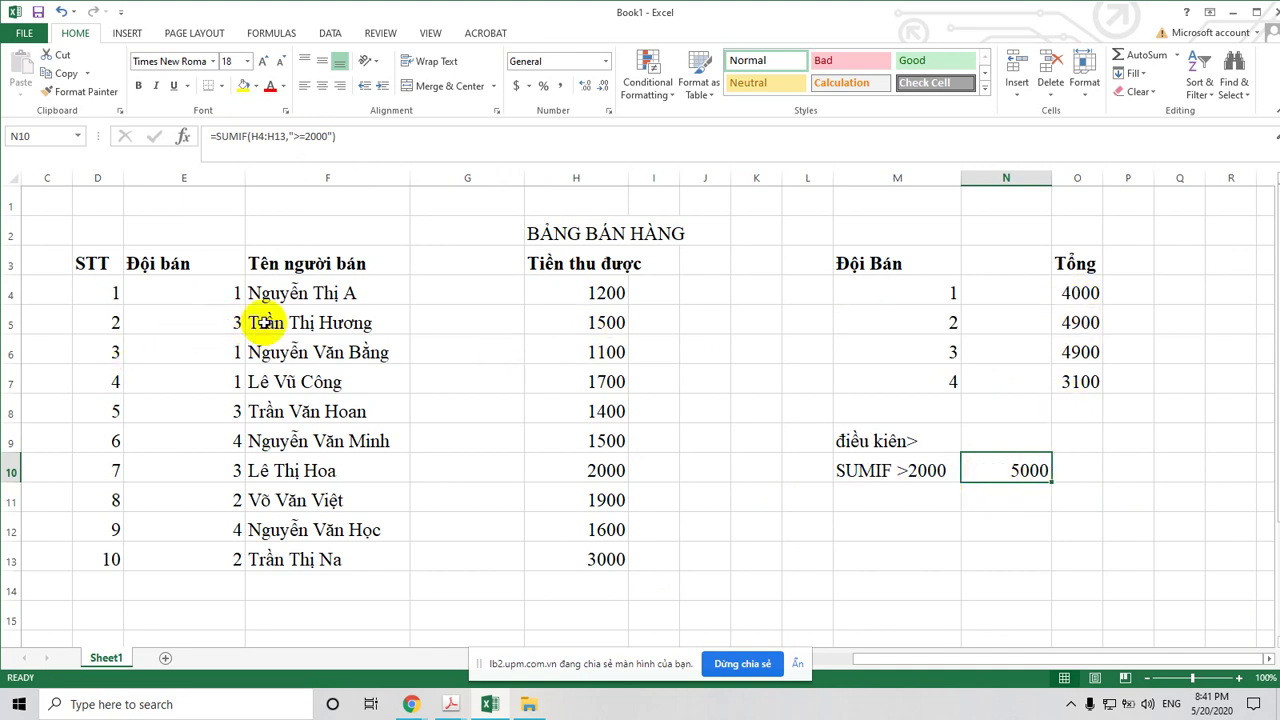
{"action": "left_click", "coordinate": [1080, 292]}
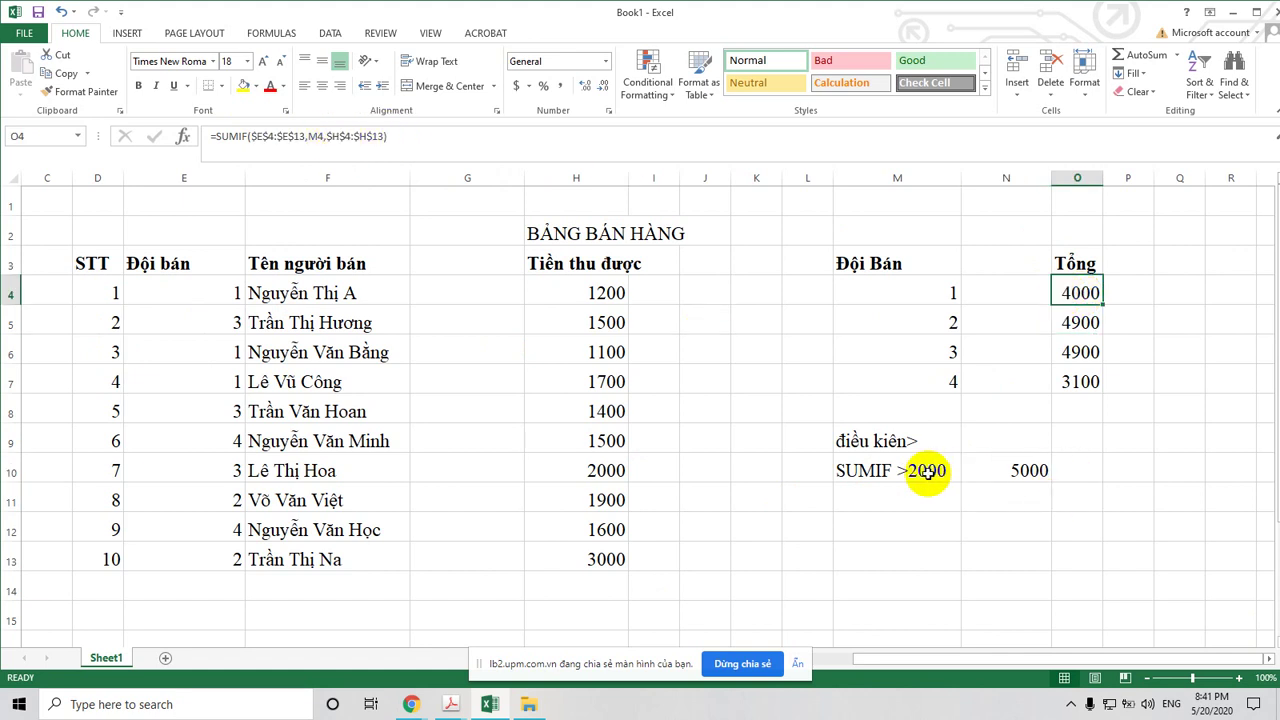
{"action": "left_click", "coordinate": [1025, 478]}
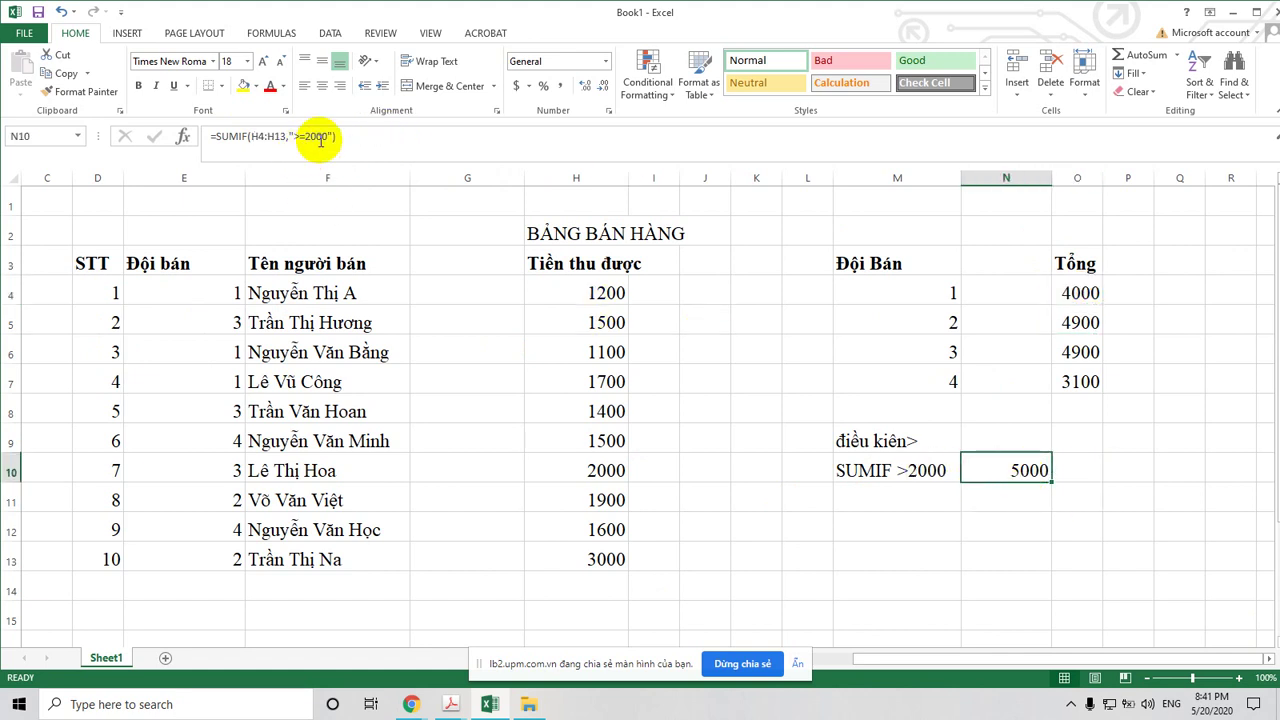
{"action": "left_click", "coordinate": [1080, 294]}
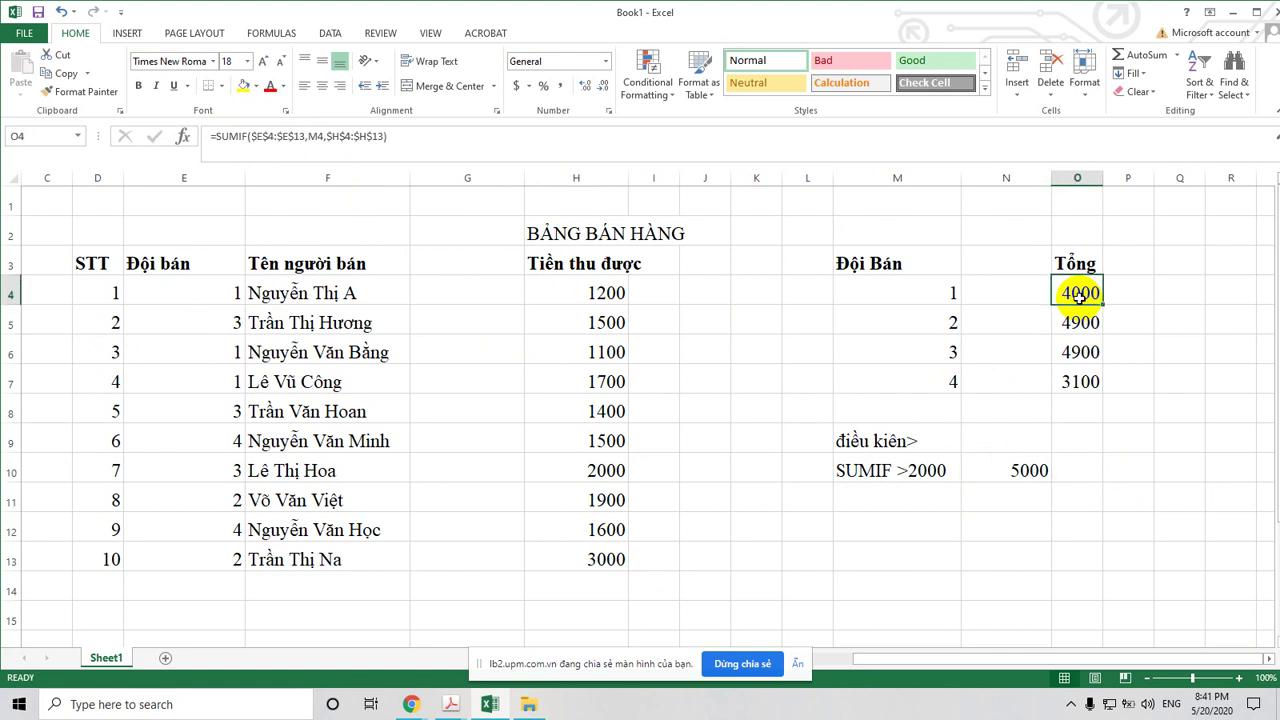
{"action": "left_click", "coordinate": [1027, 473]}
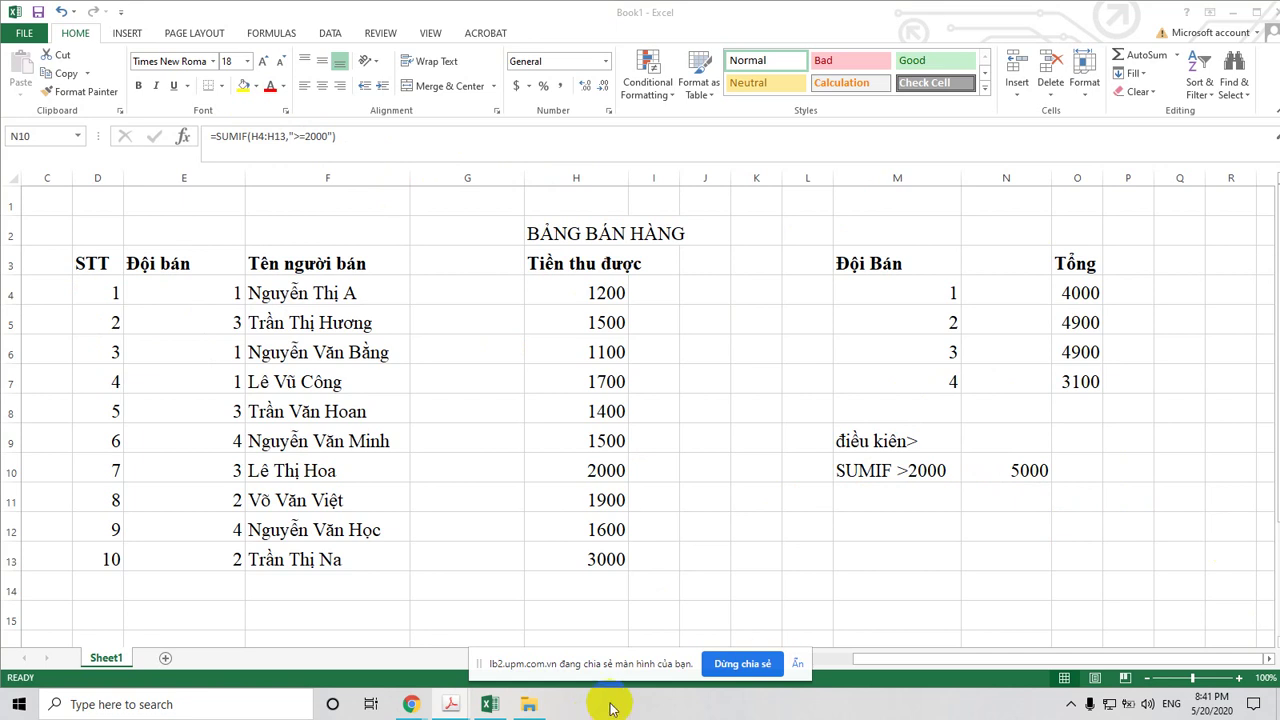
Post 'Các bạn nghe rõ không?' in the BigBlueButton public chat, then return to Excel
{"action": "mouse_move", "coordinate": [414, 706]}
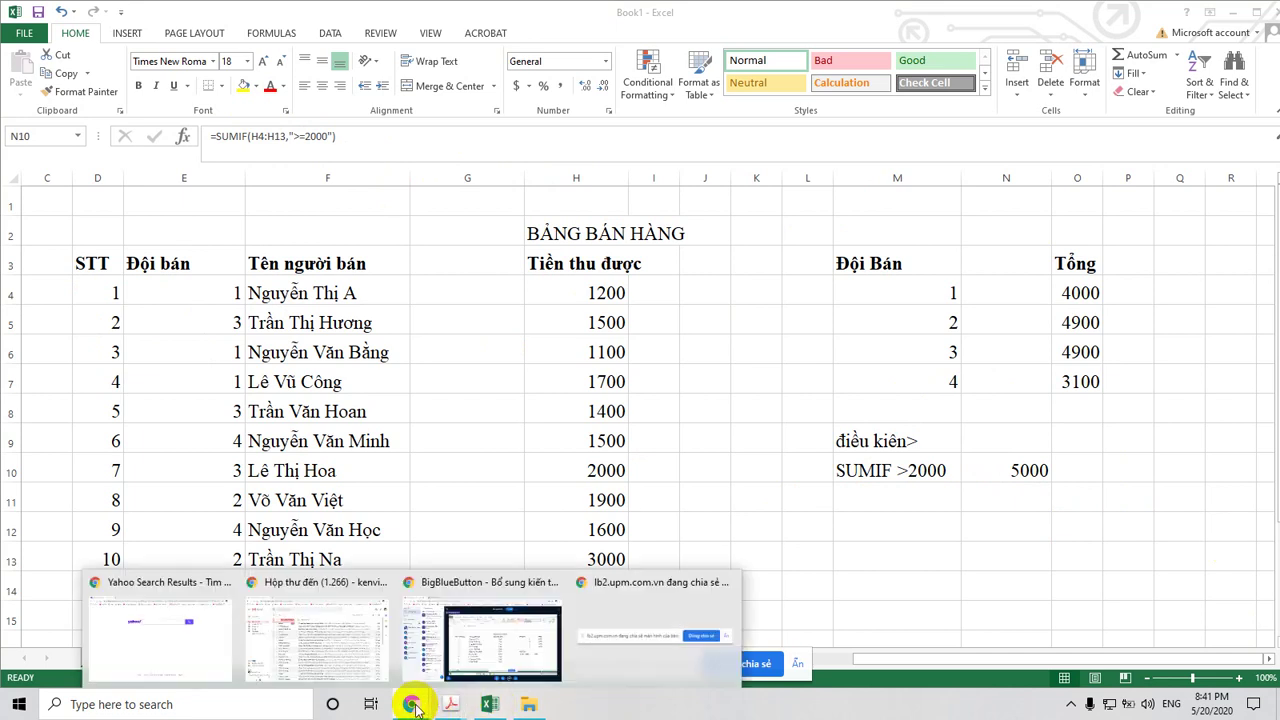
{"action": "left_click", "coordinate": [460, 655]}
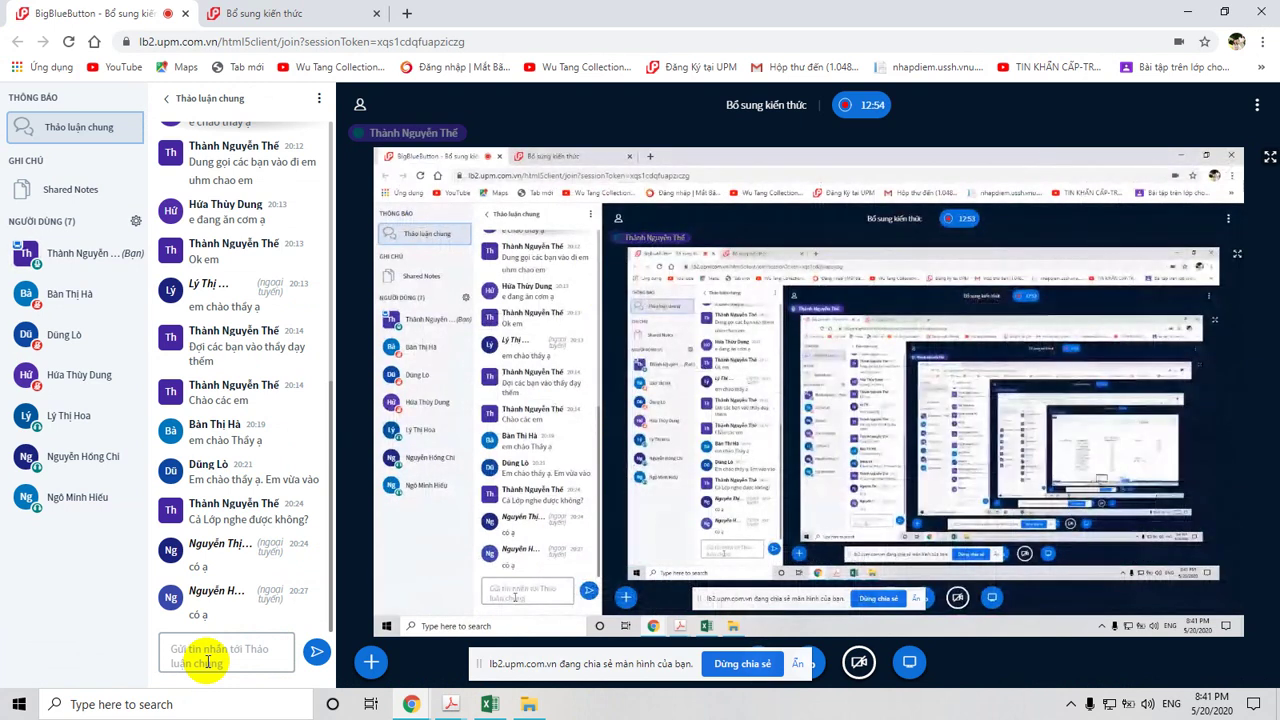
{"action": "left_click", "coordinate": [207, 662]}
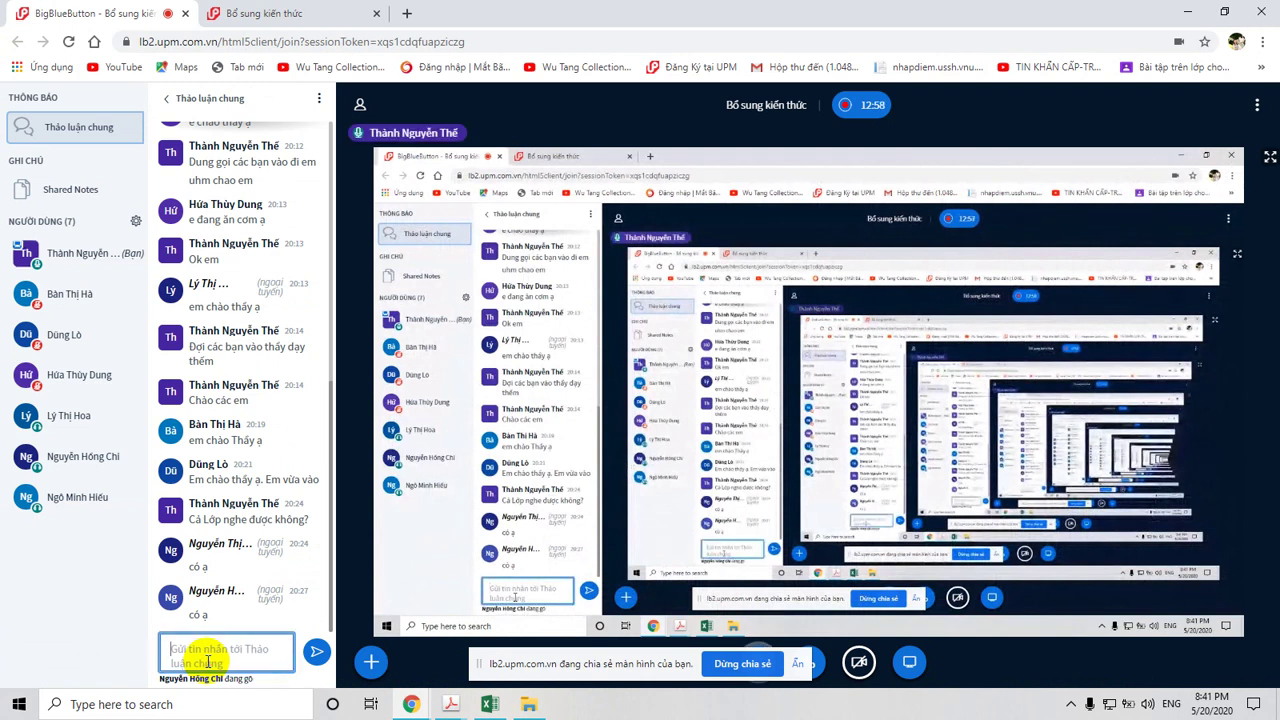
{"action": "type", "text": "ccs"}
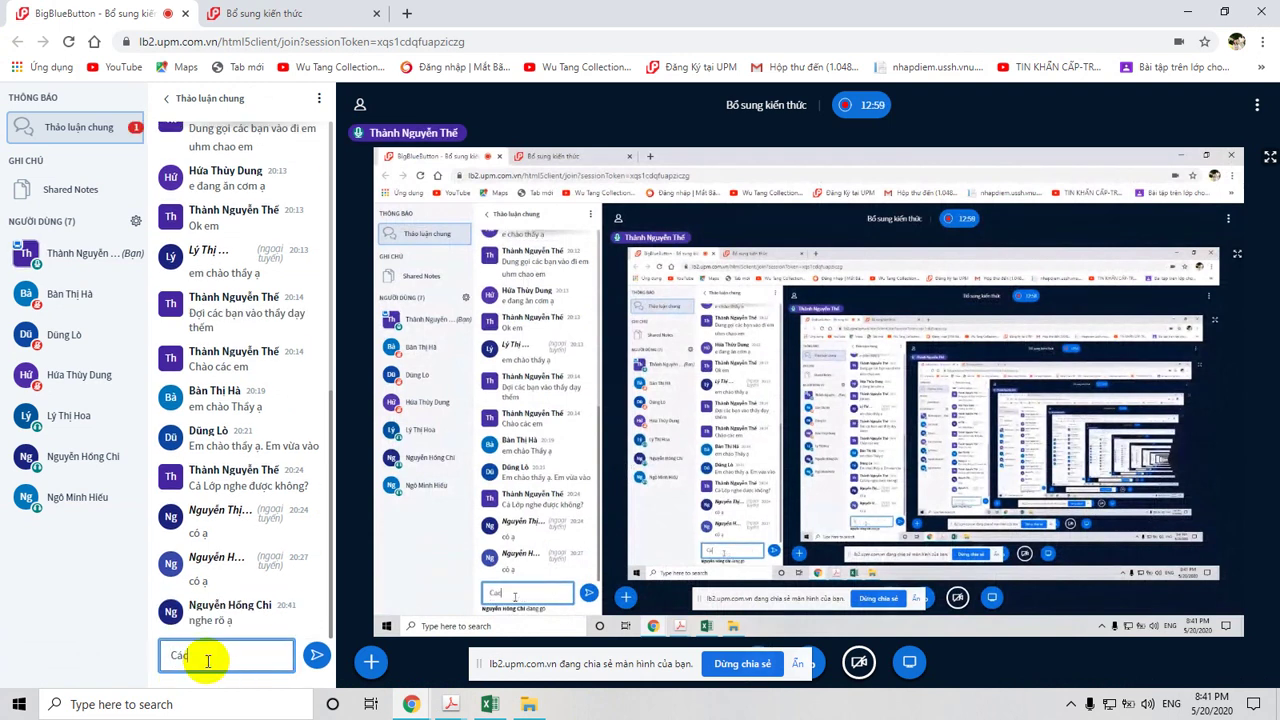
{"action": "type", "text": " banj"}
{"action": "type", "text": "nghe"}
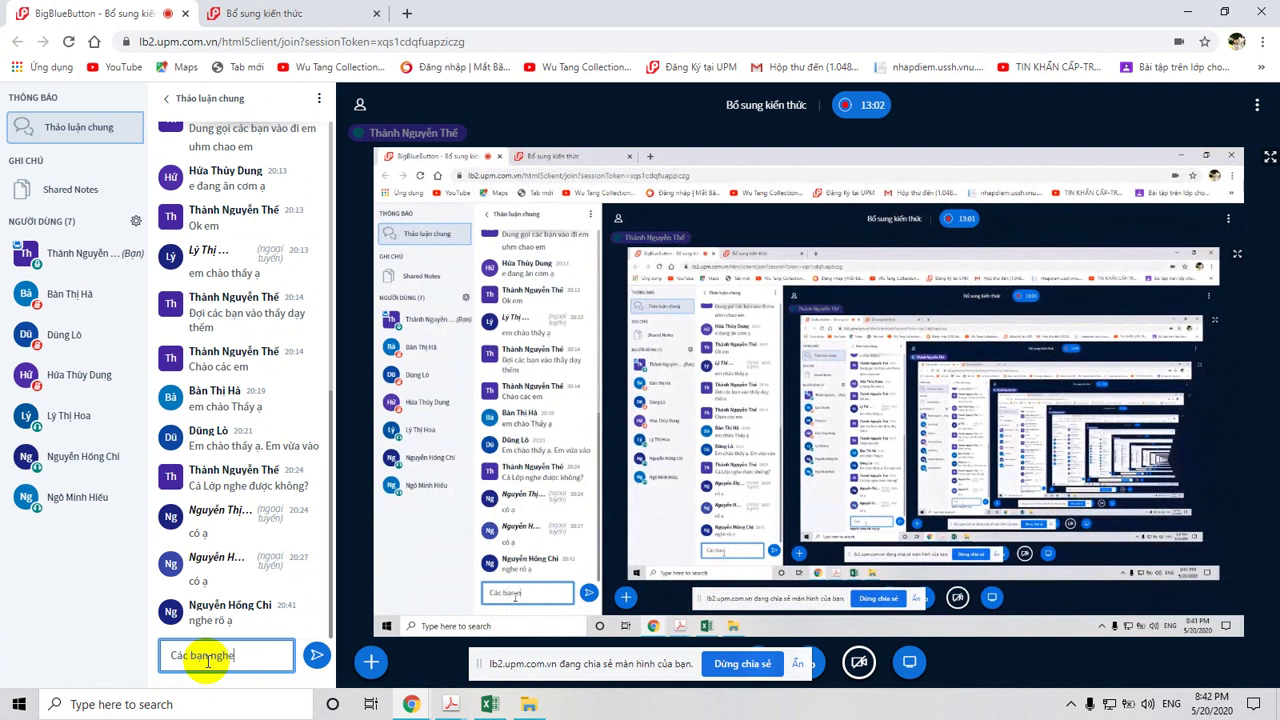
{"action": "type", "text": " ro"}
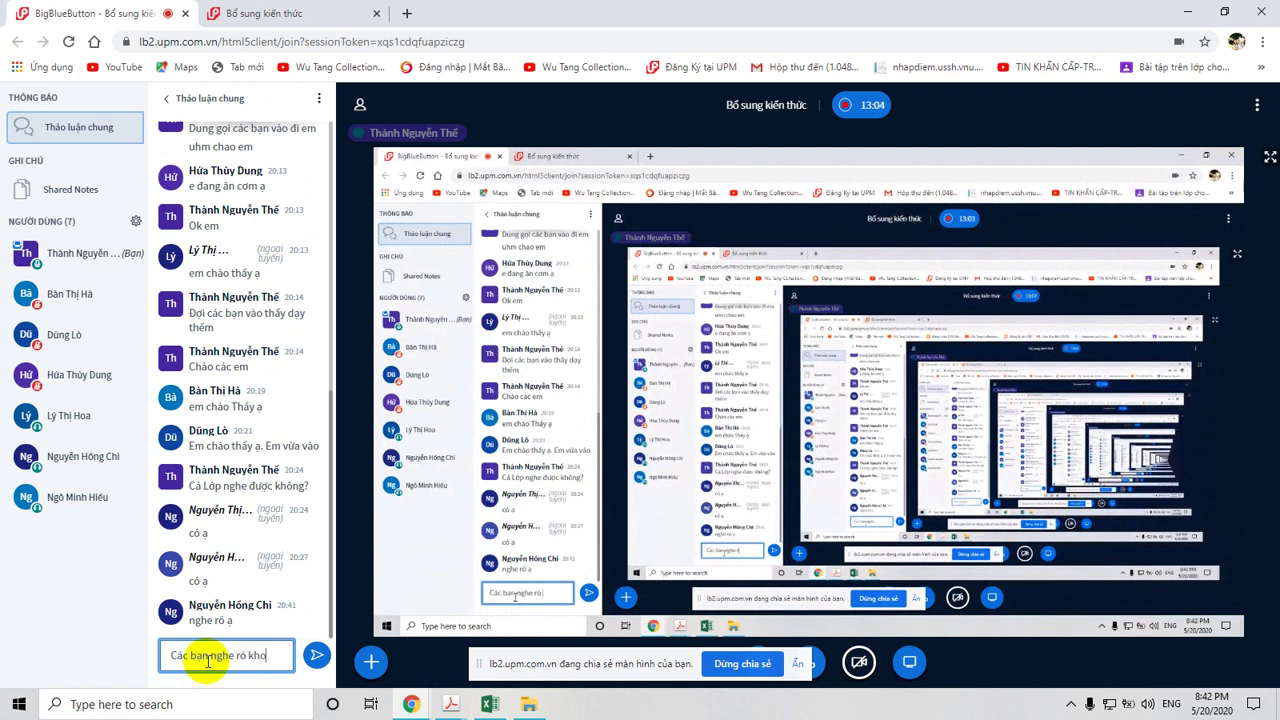
{"action": "type", "text": "?"}
{"action": "key", "text": "Return"}
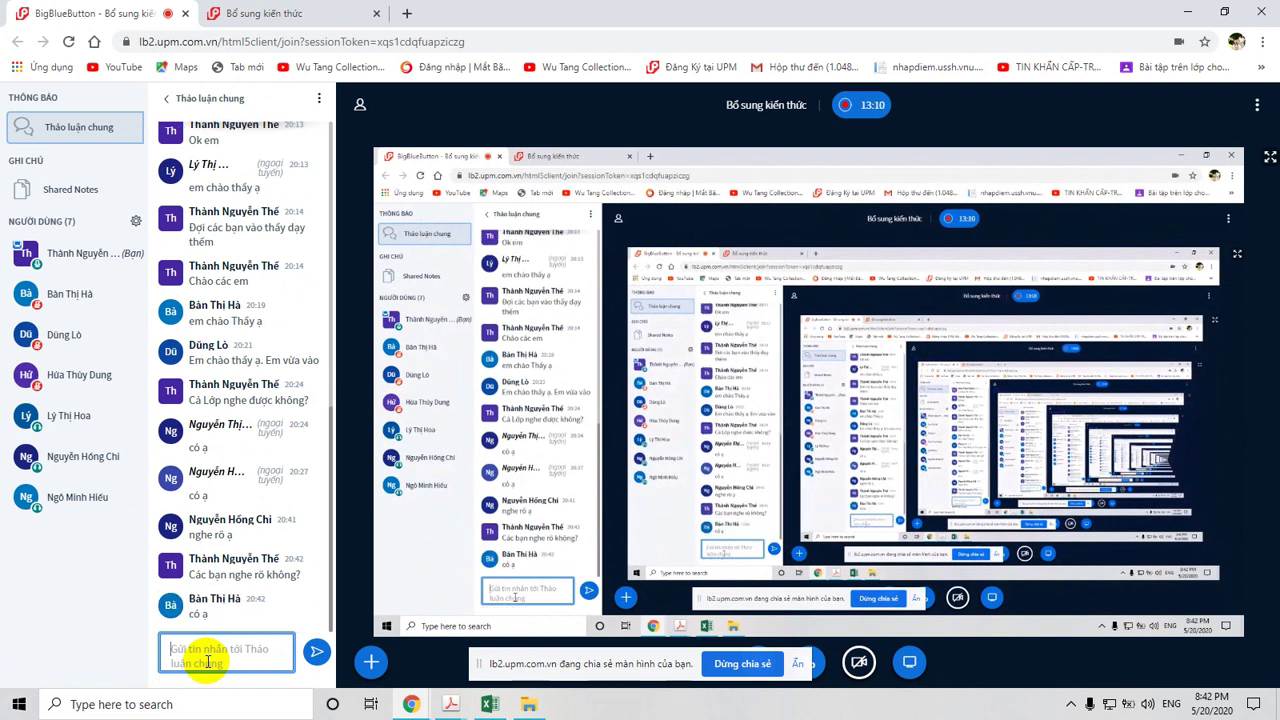
{"action": "left_click", "coordinate": [489, 704]}
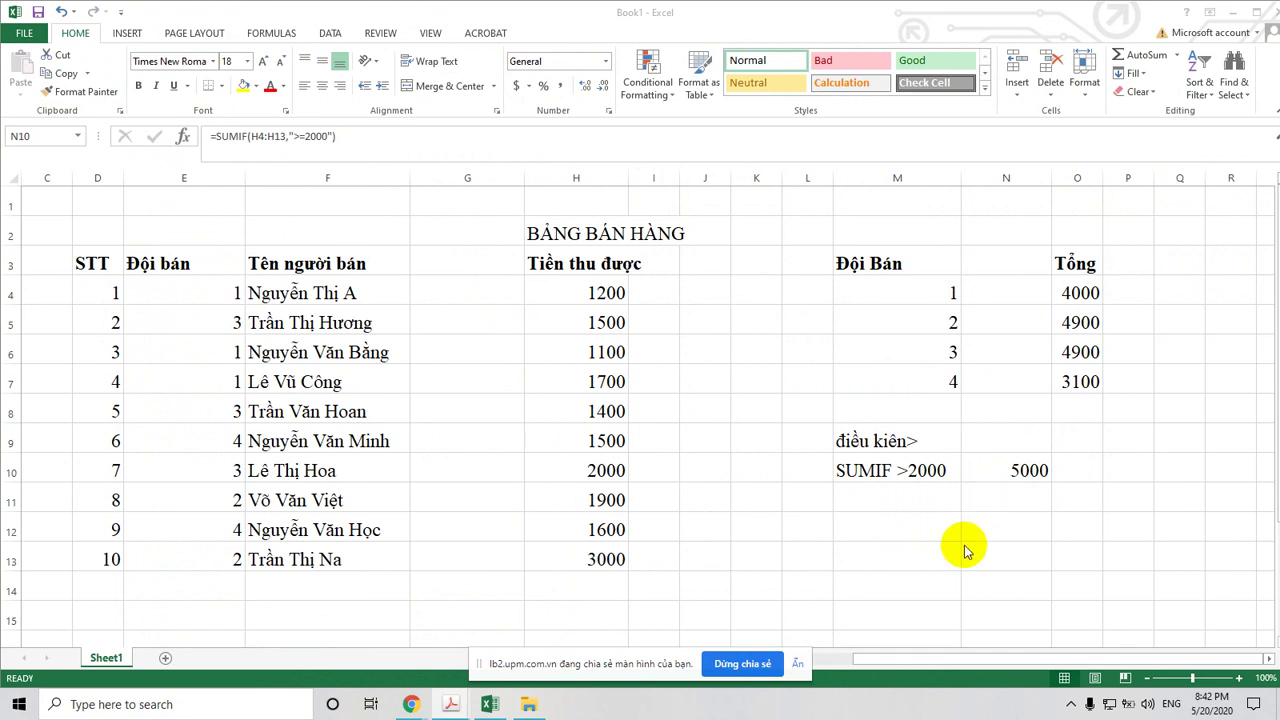
{"action": "left_click", "coordinate": [1007, 468]}
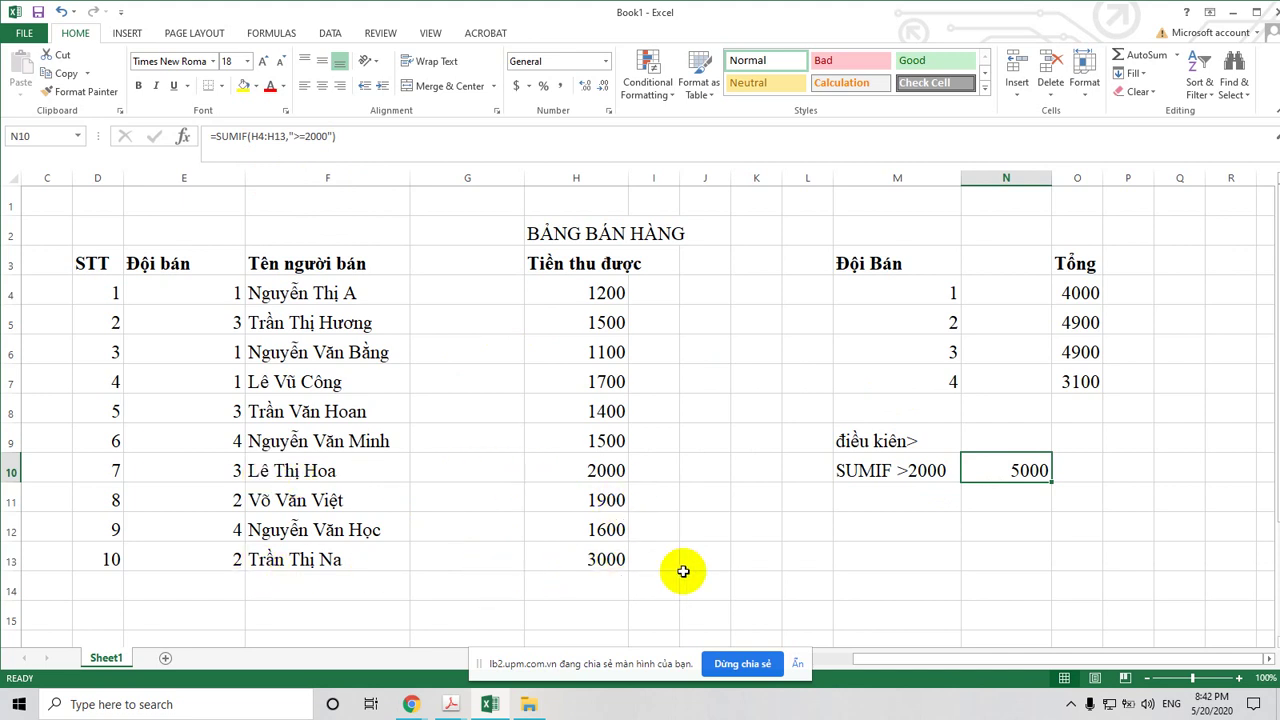
{"action": "left_click", "coordinate": [1079, 292]}
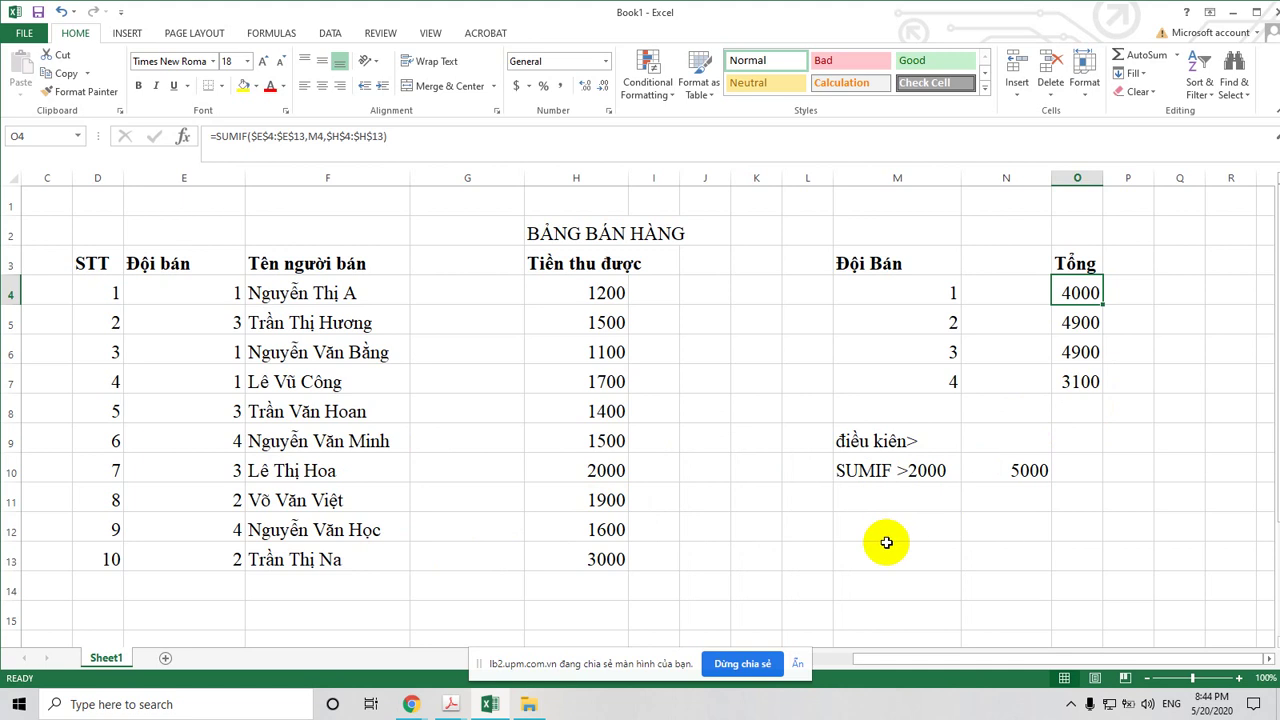
Start a label in M12 and widen column M to about 30.57
{"action": "left_click", "coordinate": [869, 529]}
{"action": "scroll", "coordinate": [869, 529], "scroll_direction": "down", "scroll_amount": 2}
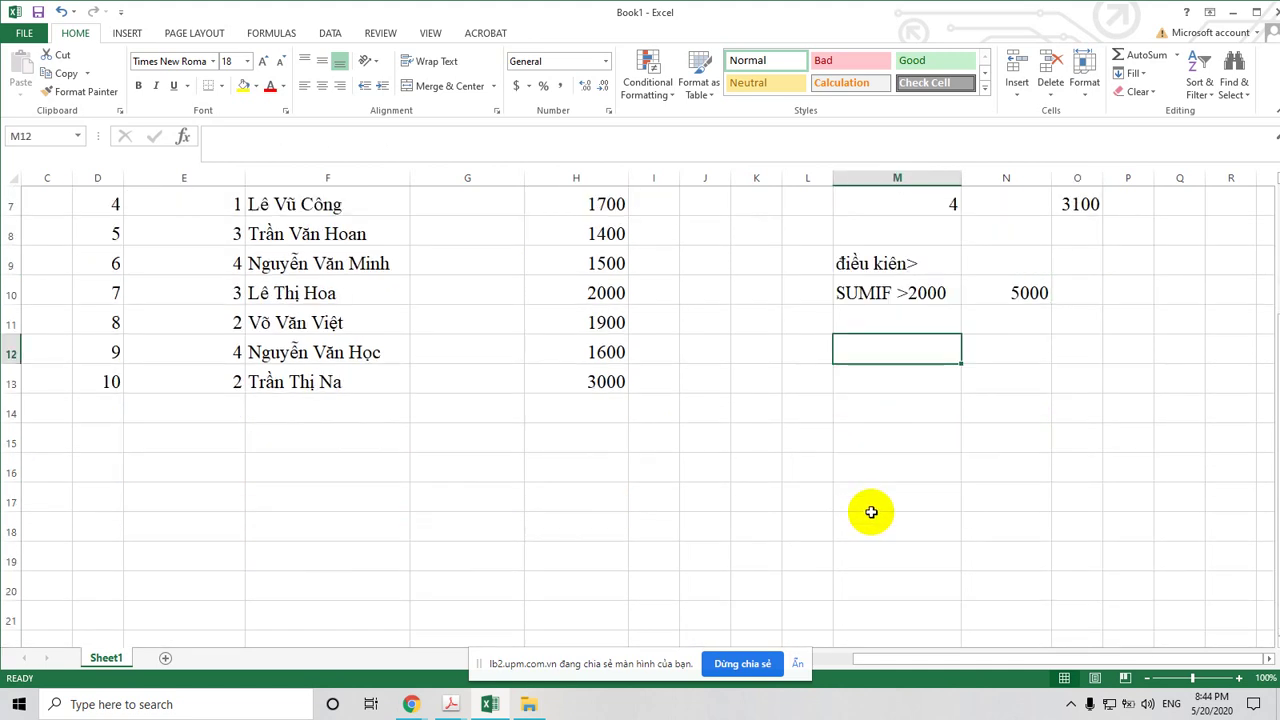
{"action": "type", "text": "Đ"}
{"action": "type", "text": "ề"}
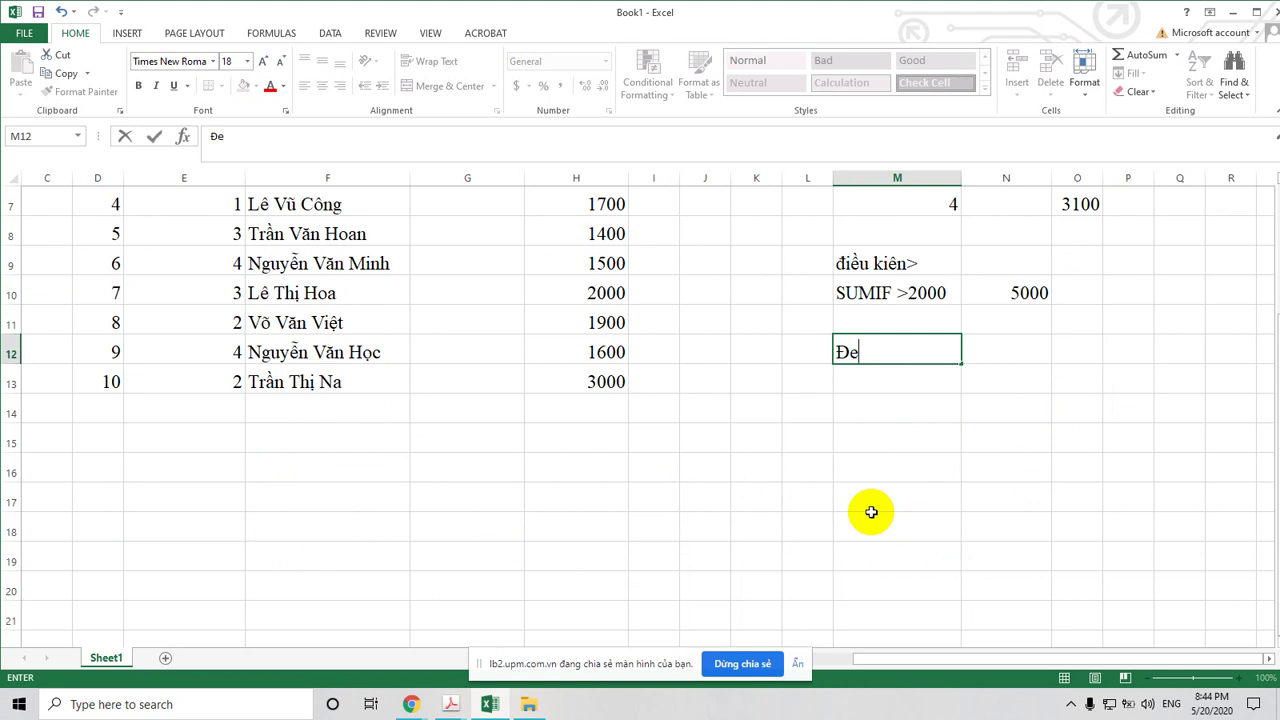
{"action": "type", "text": "e"}
{"action": "key", "text": "BackSpace"}
{"action": "key", "text": "BackSpace"}
{"action": "type", "text": "eếm So"}
{"action": "type", "text": " theo đik"}
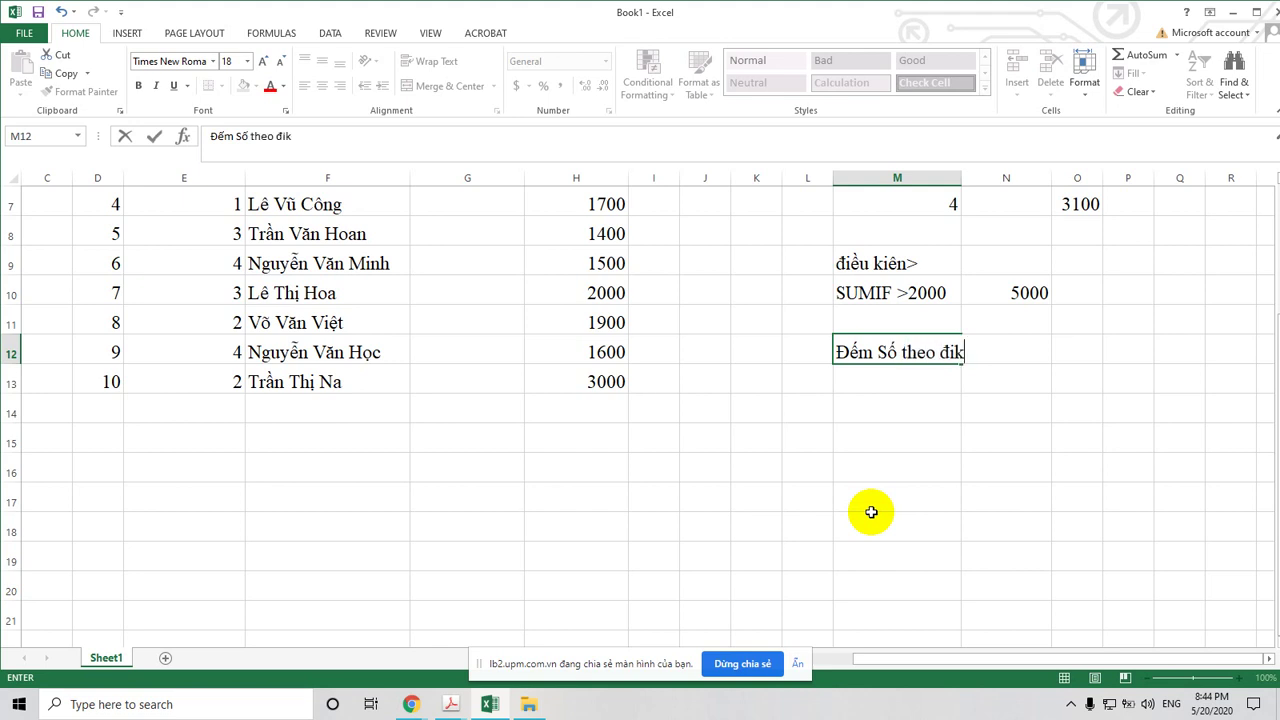
{"action": "key", "text": "F2"}
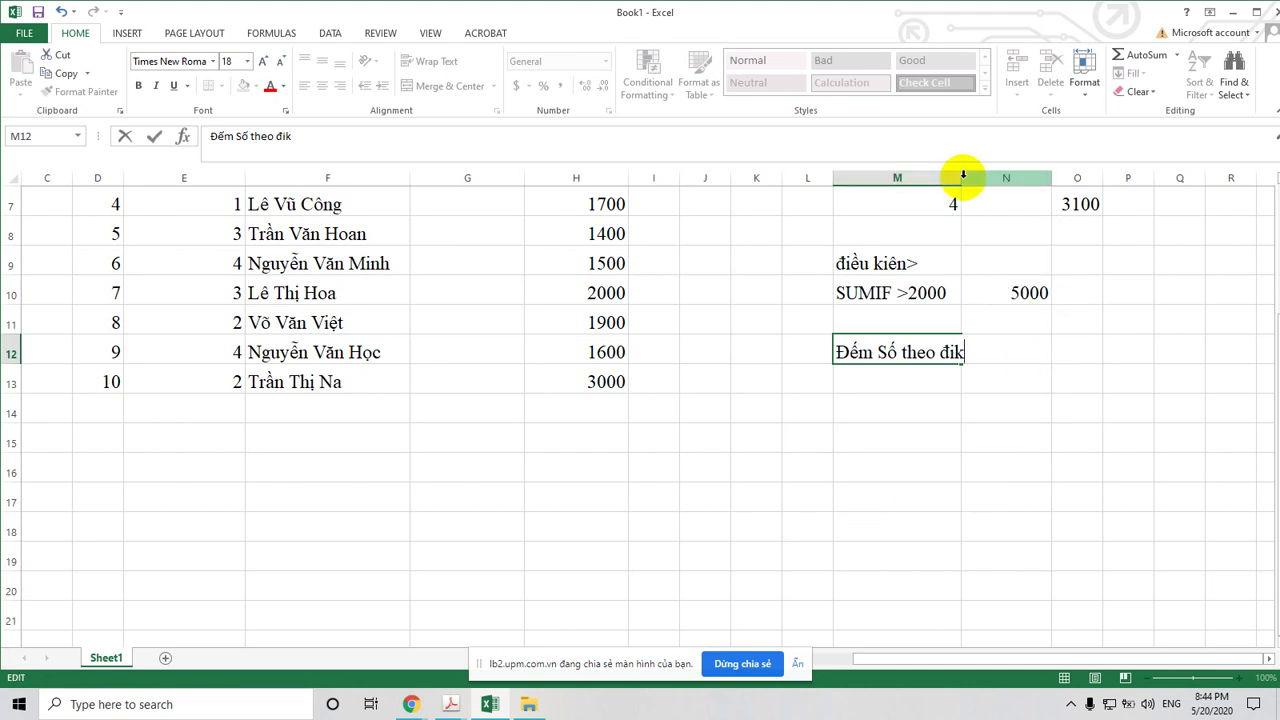
{"action": "left_click", "coordinate": [960, 190]}
{"action": "left_click_drag", "start_coordinate": [962, 178], "coordinate": [1008, 178]}
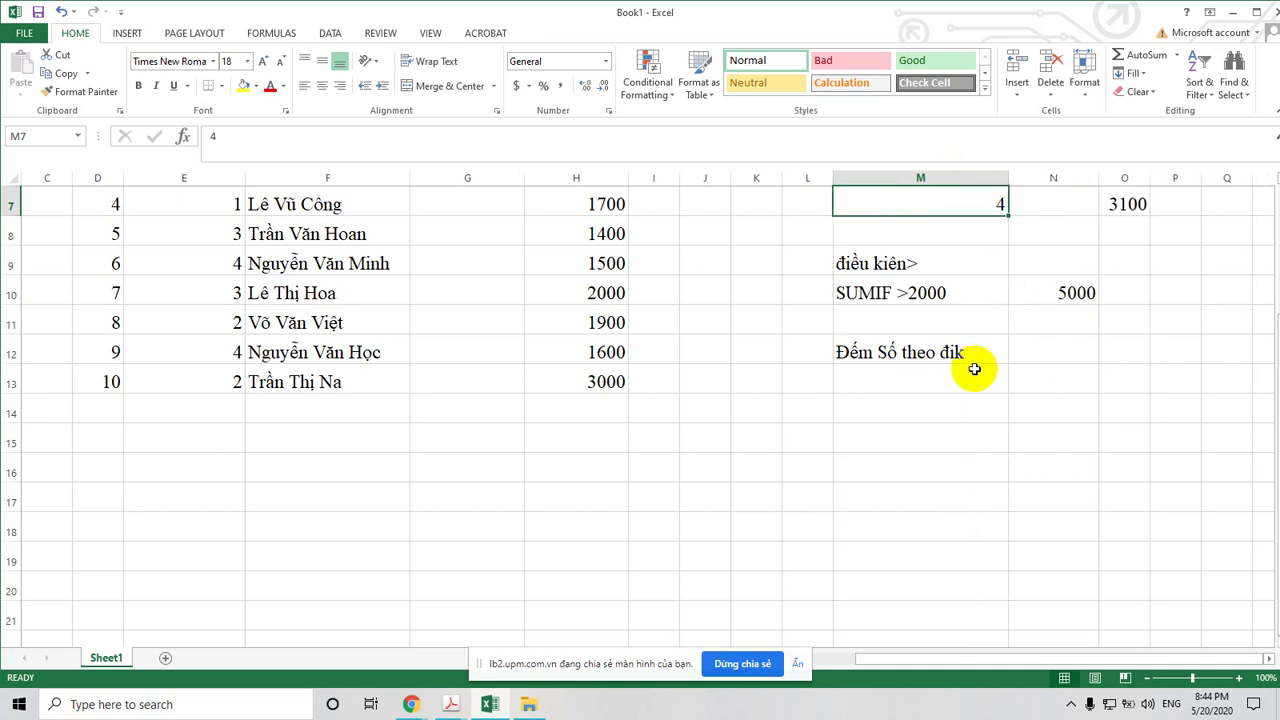
Retype M12's label as 'Đếm số bạn có bán được>200' and widen column M to about 42.71
{"action": "key", "text": "Down"}
{"action": "key", "text": "Down"}
{"action": "key", "text": "Down"}
{"action": "key", "text": "Down"}
{"action": "key", "text": "Down"}
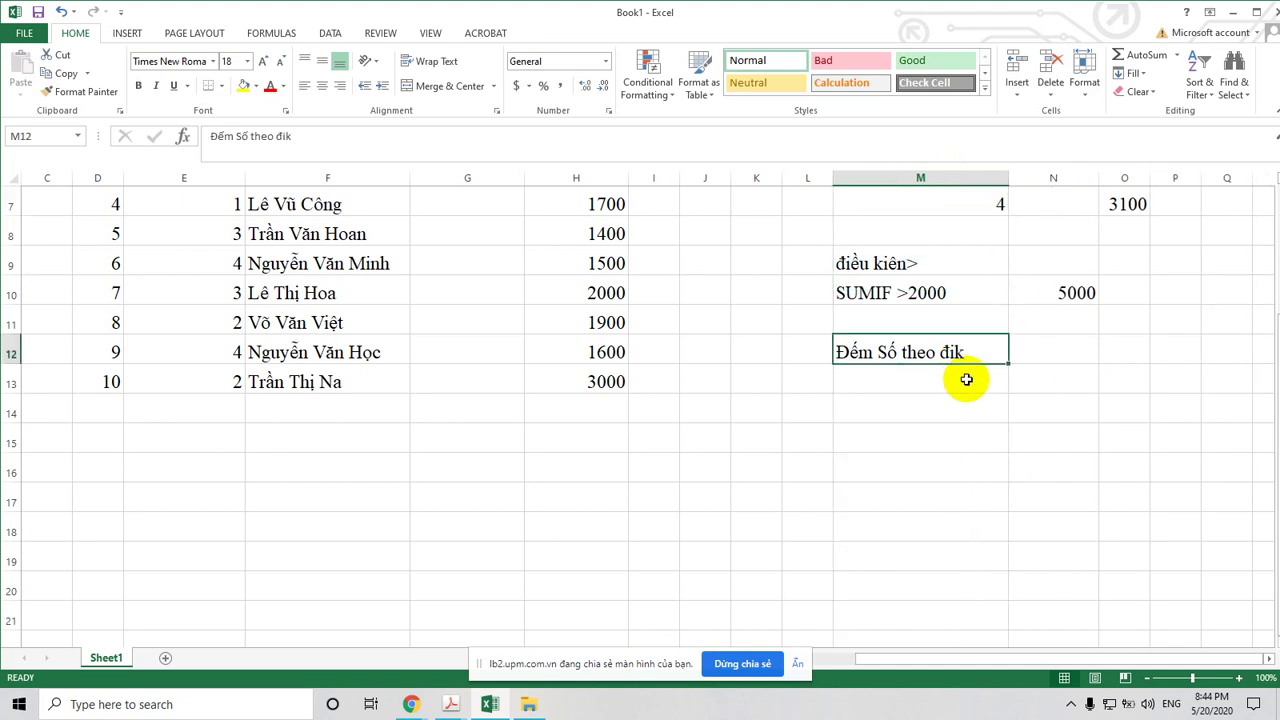
{"action": "key", "text": "Delete"}
{"action": "type", "text": "Đeếm"}
{"action": "type", "text": " sôs ban"}
{"action": "type", "text": " c"}
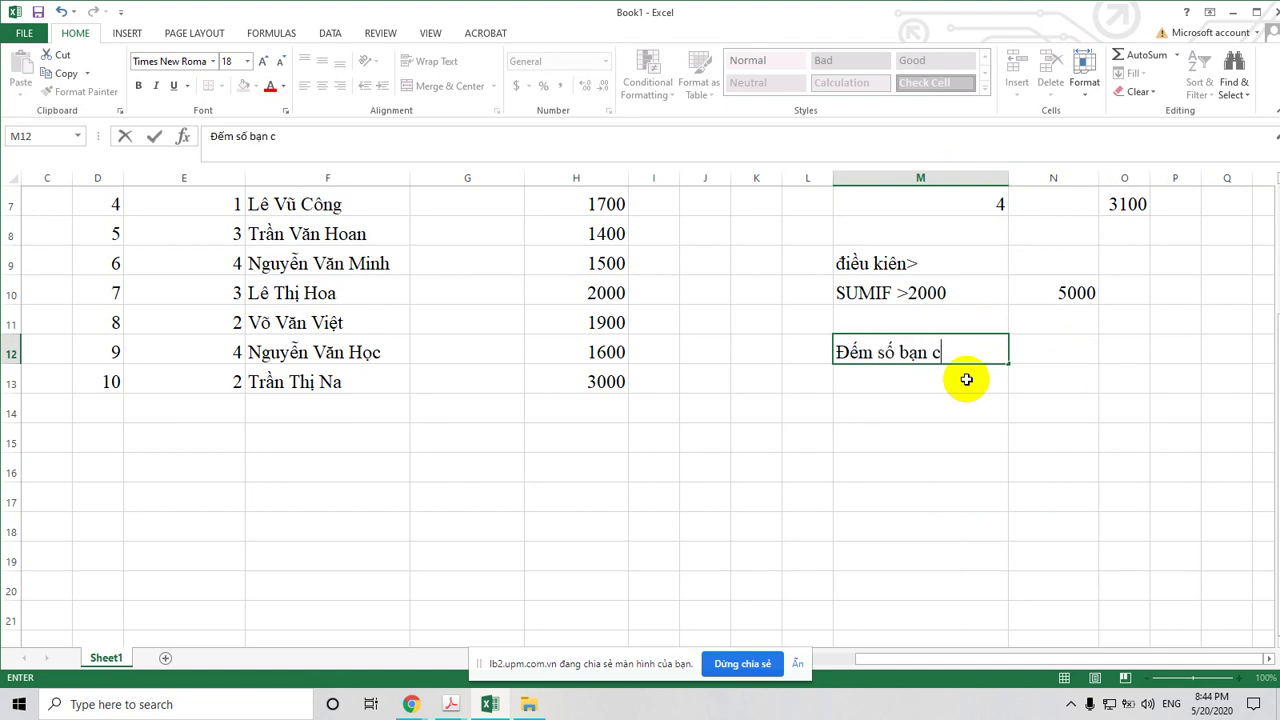
{"action": "type", "text": "os "}
{"action": "type", "text": "bans dd"}
{"action": "type", "text": "ược"}
{"action": "type", "text": ">"}
{"action": "type", "text": "200"}
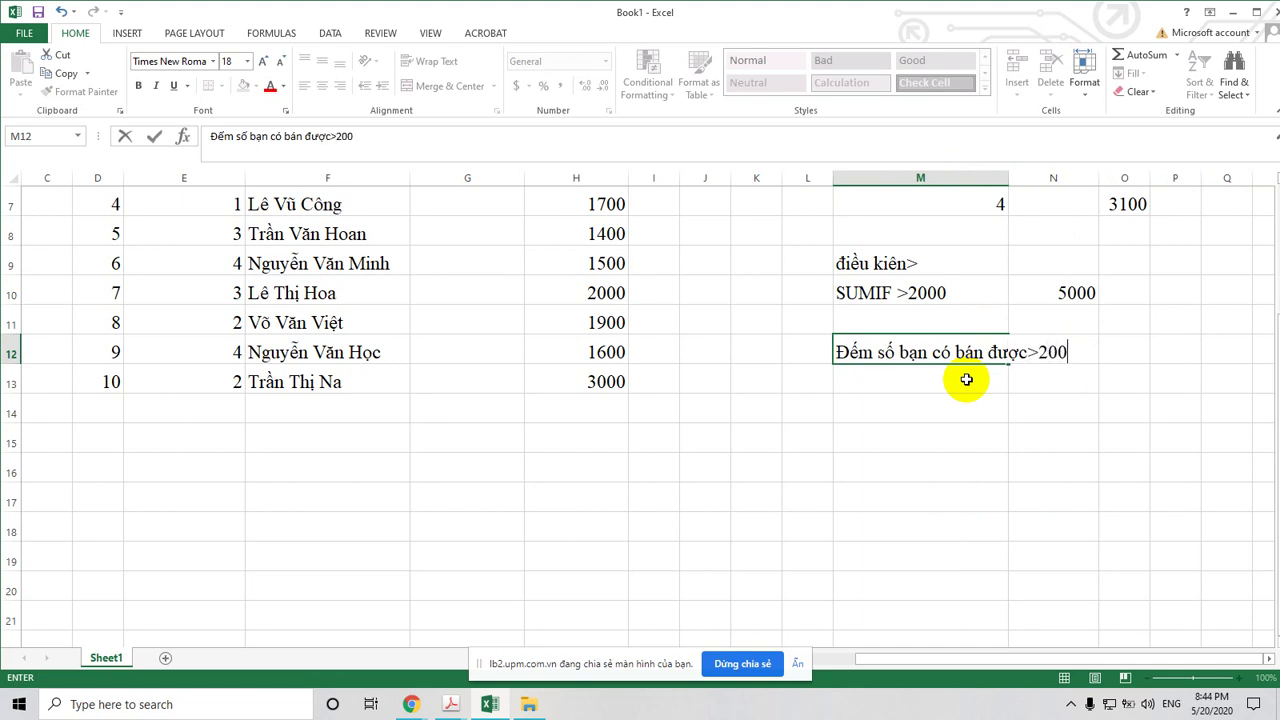
{"action": "left_click_drag", "start_coordinate": [1006, 180], "coordinate": [1010, 180]}
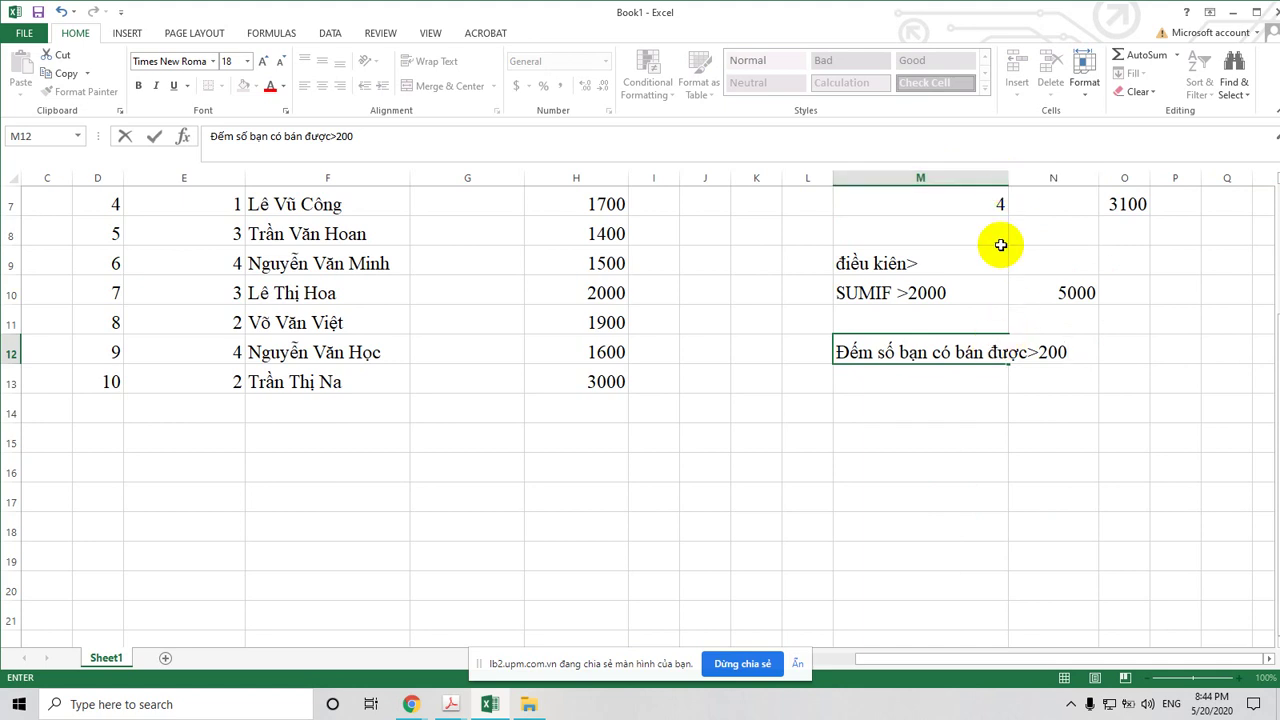
{"action": "left_click", "coordinate": [1006, 222]}
{"action": "left_click_drag", "start_coordinate": [1008, 178], "coordinate": [1076, 178]}
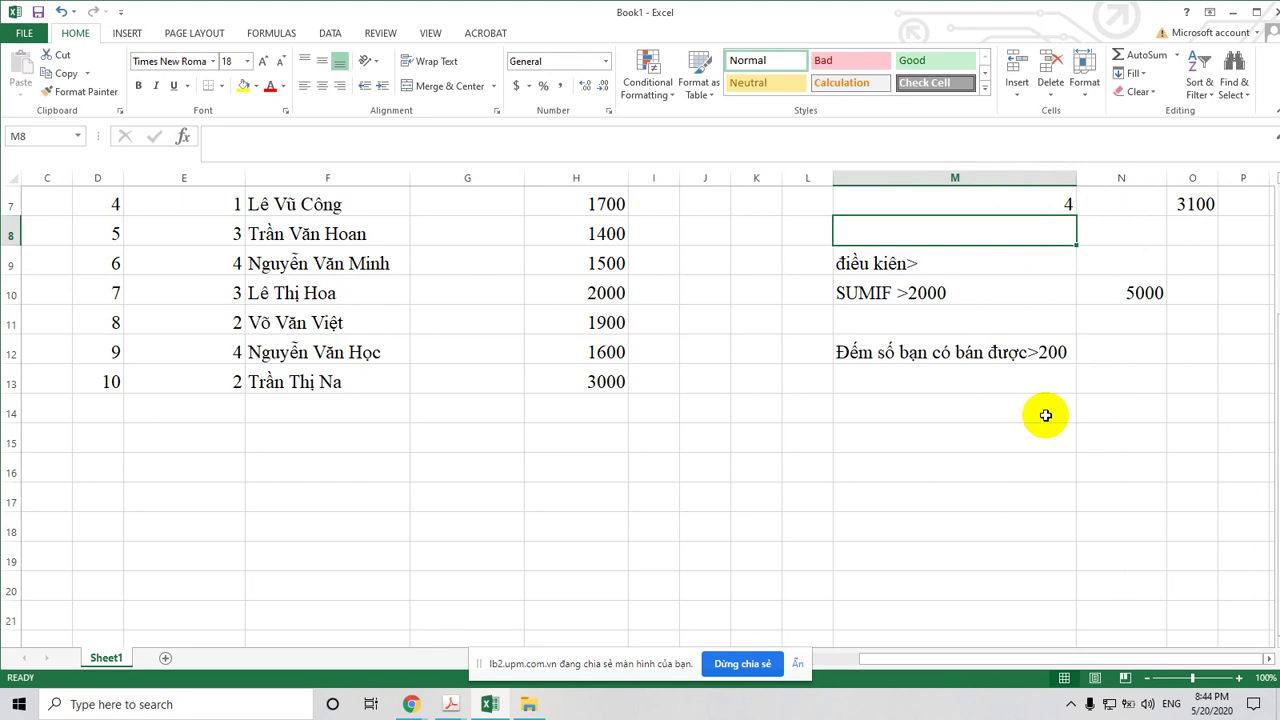
Begin an =COUNTIF( formula in cell N12
{"action": "left_click", "coordinate": [1122, 350]}
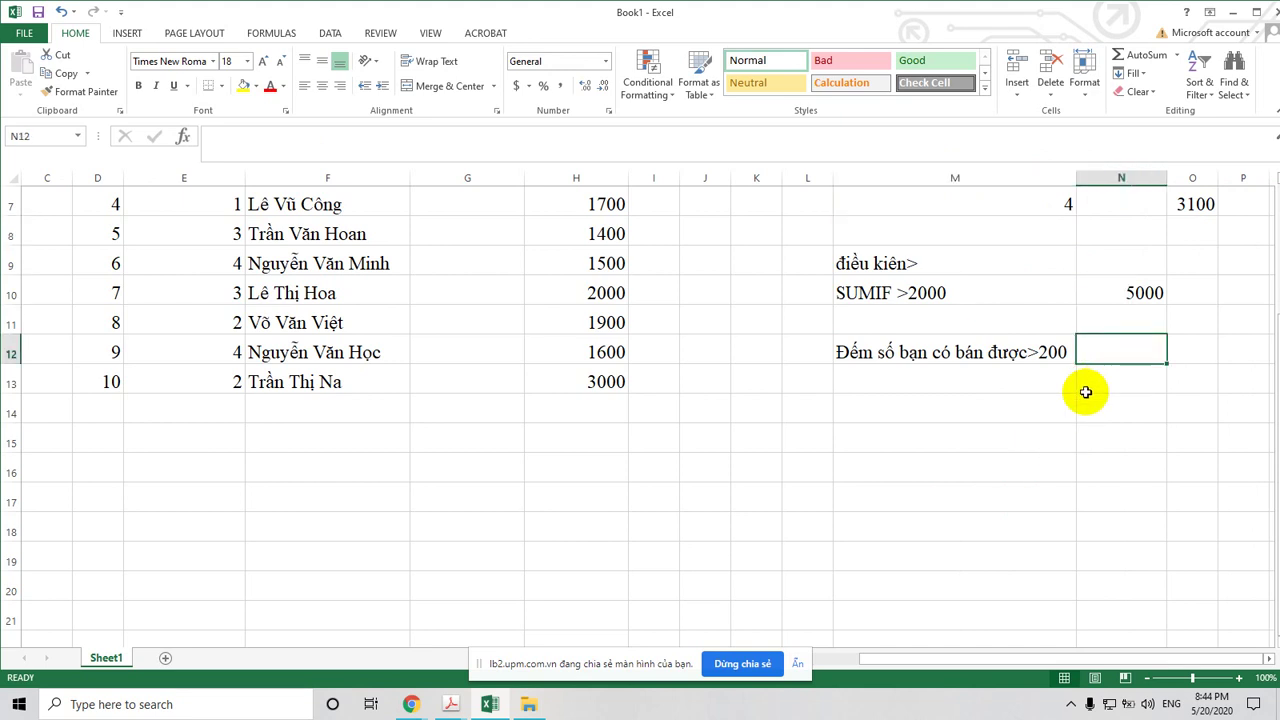
{"action": "scroll", "coordinate": [1090, 516], "scroll_direction": "up", "scroll_amount": 1}
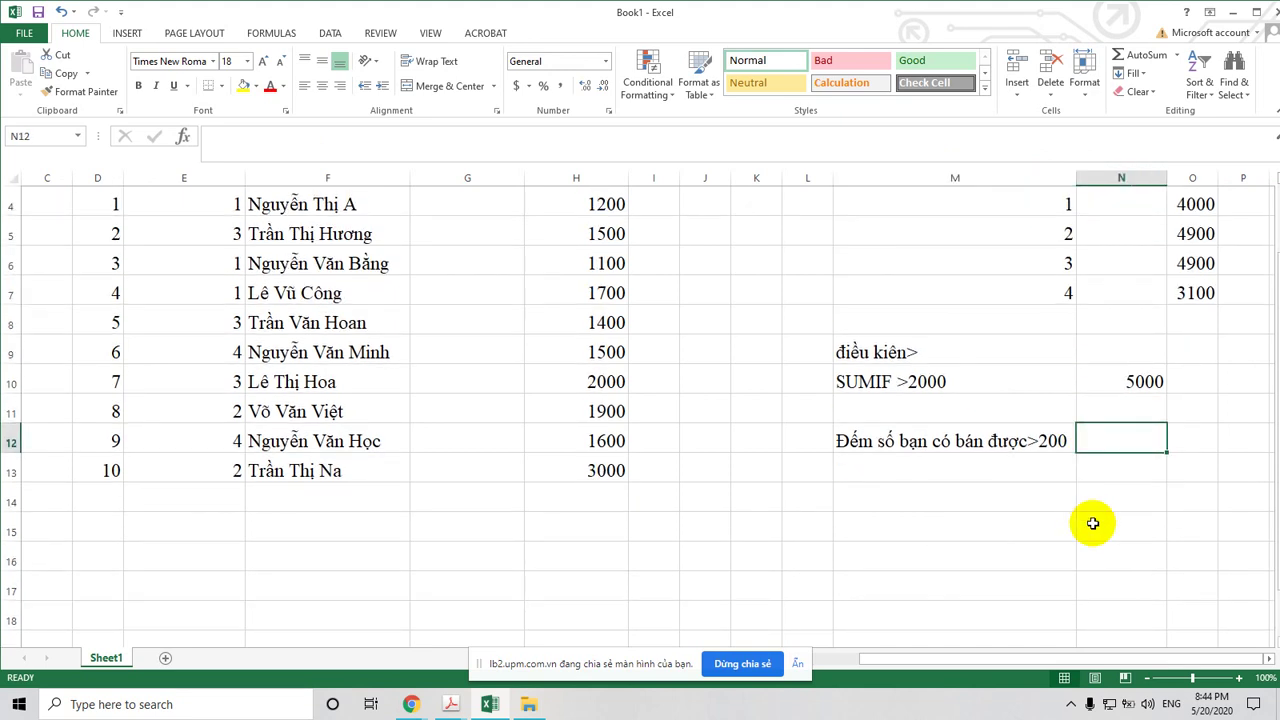
{"action": "left_click", "coordinate": [1120, 381]}
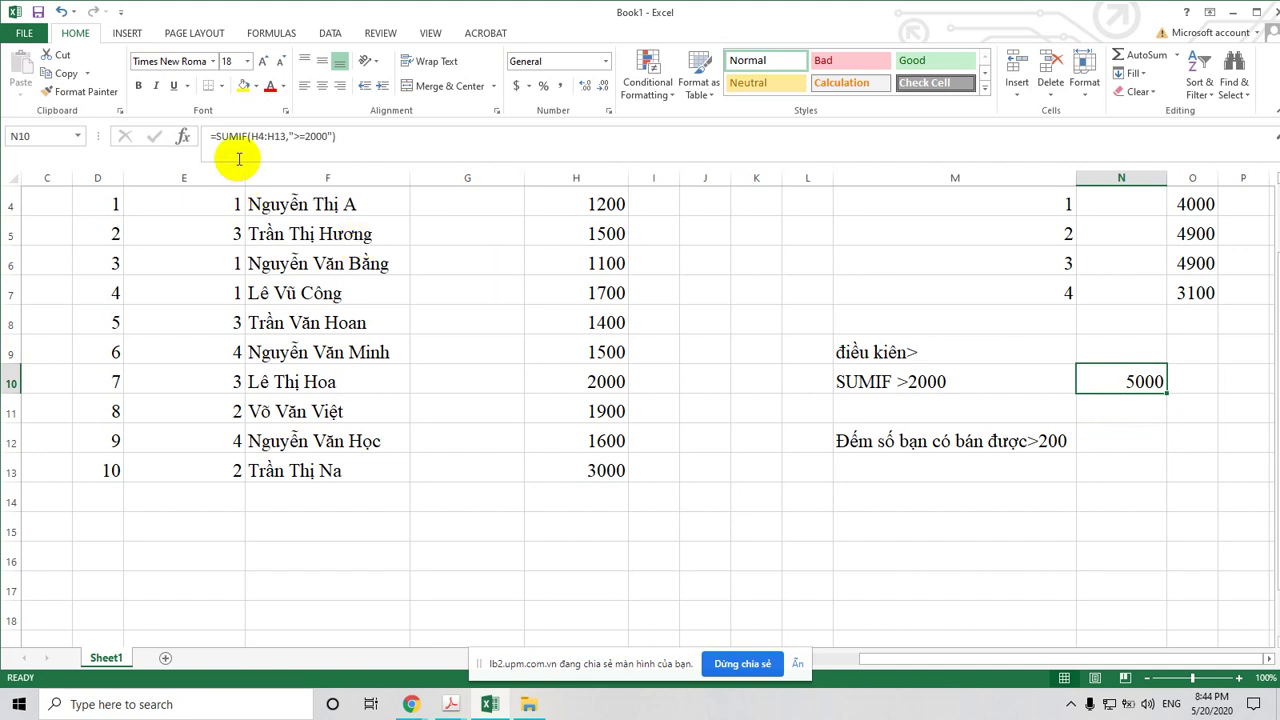
{"action": "left_click", "coordinate": [1113, 442]}
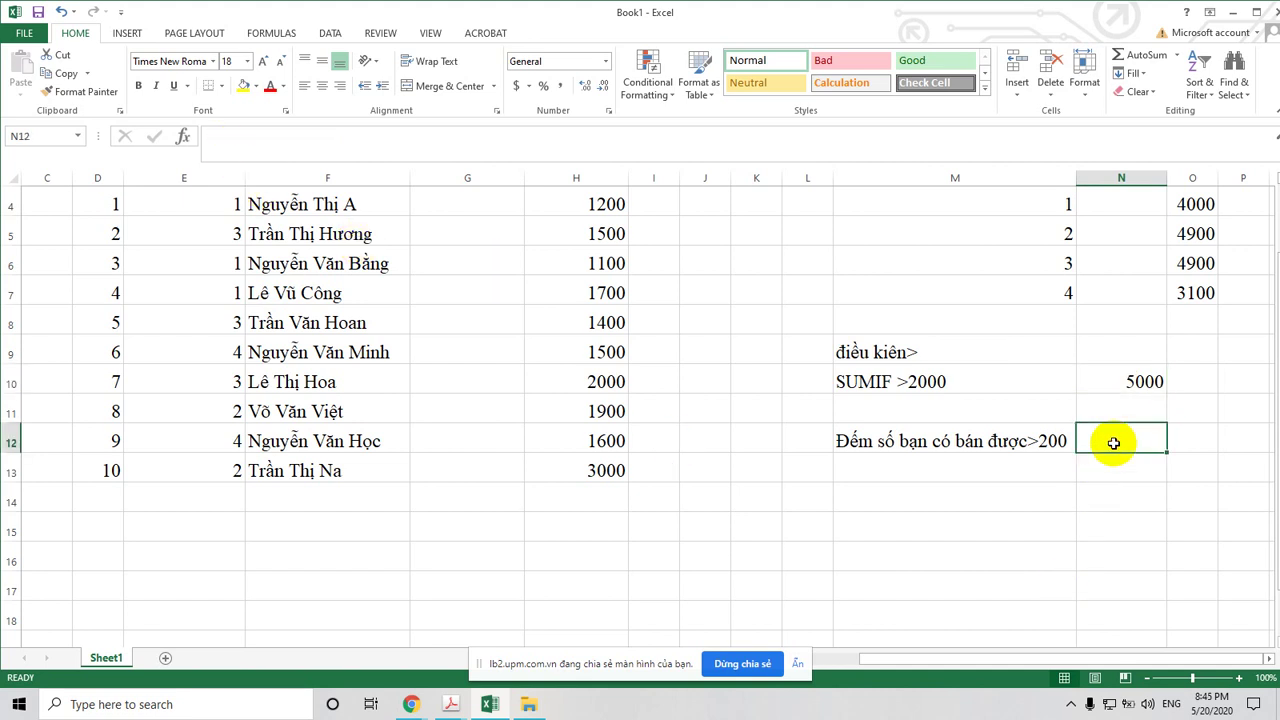
{"action": "type", "text": "C"}
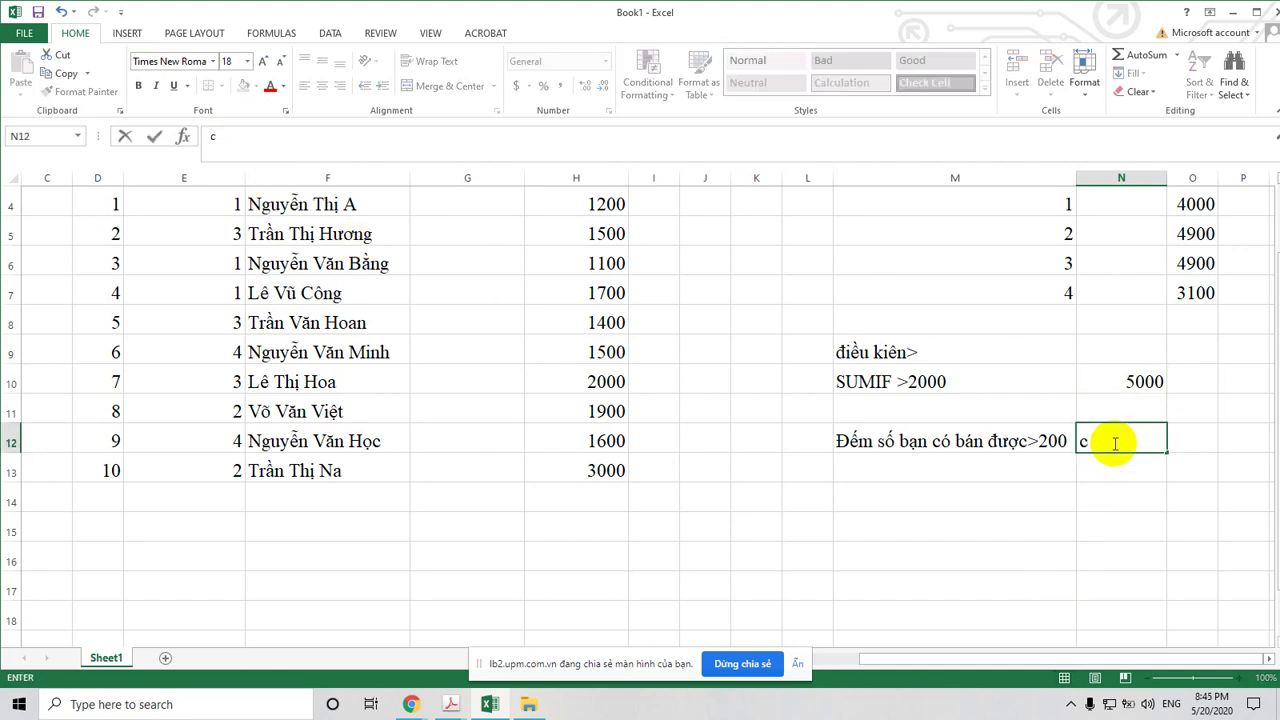
{"action": "type", "text": "OUNTIF"}
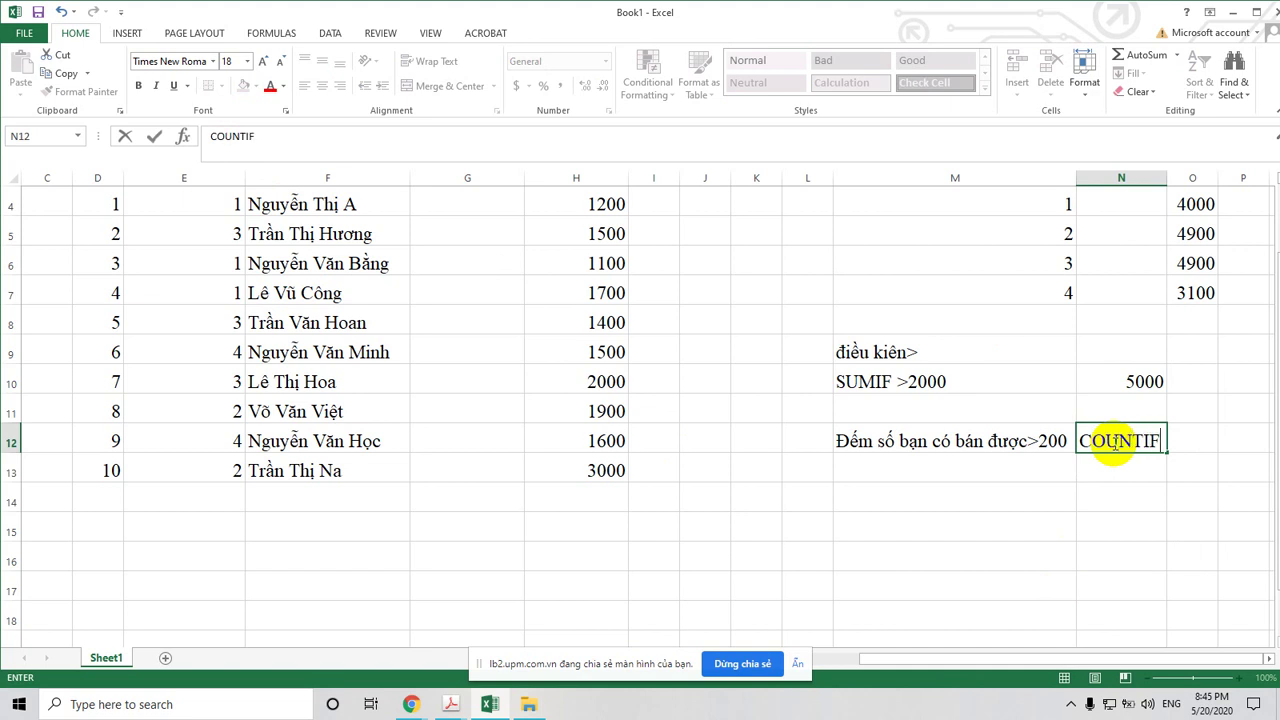
{"action": "type", "text": "("}
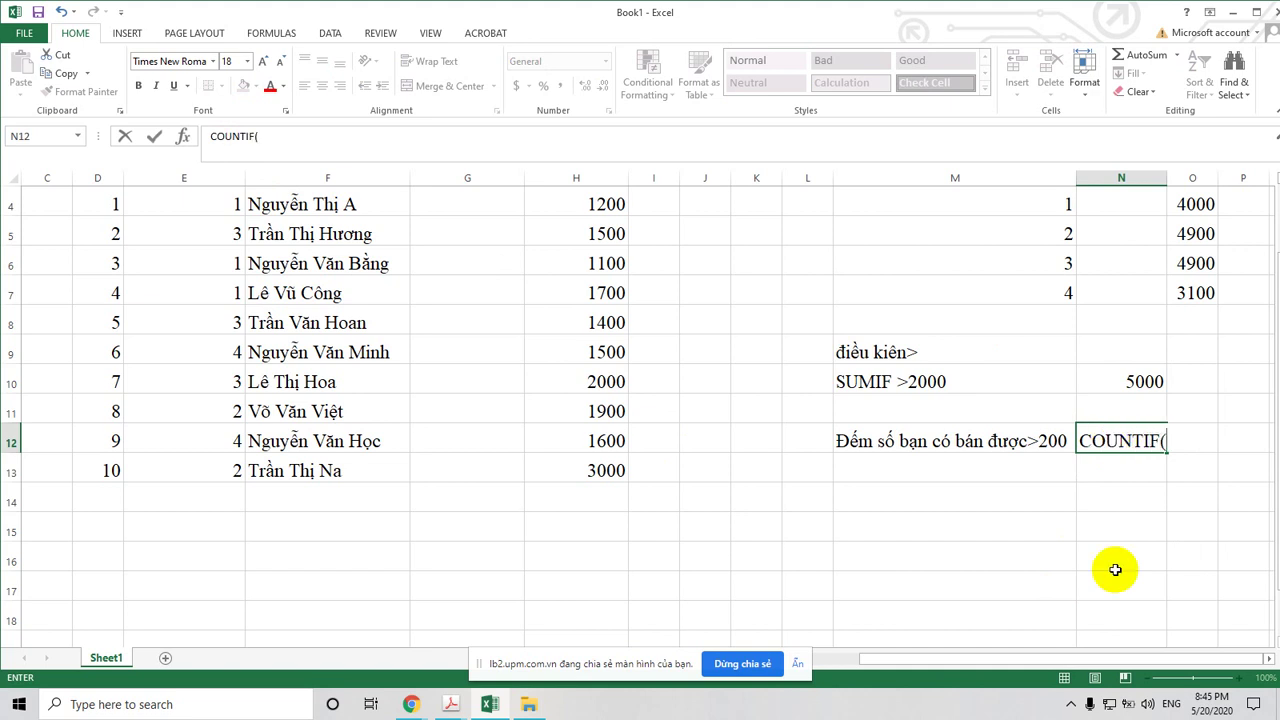
{"action": "left_click", "coordinate": [1081, 446]}
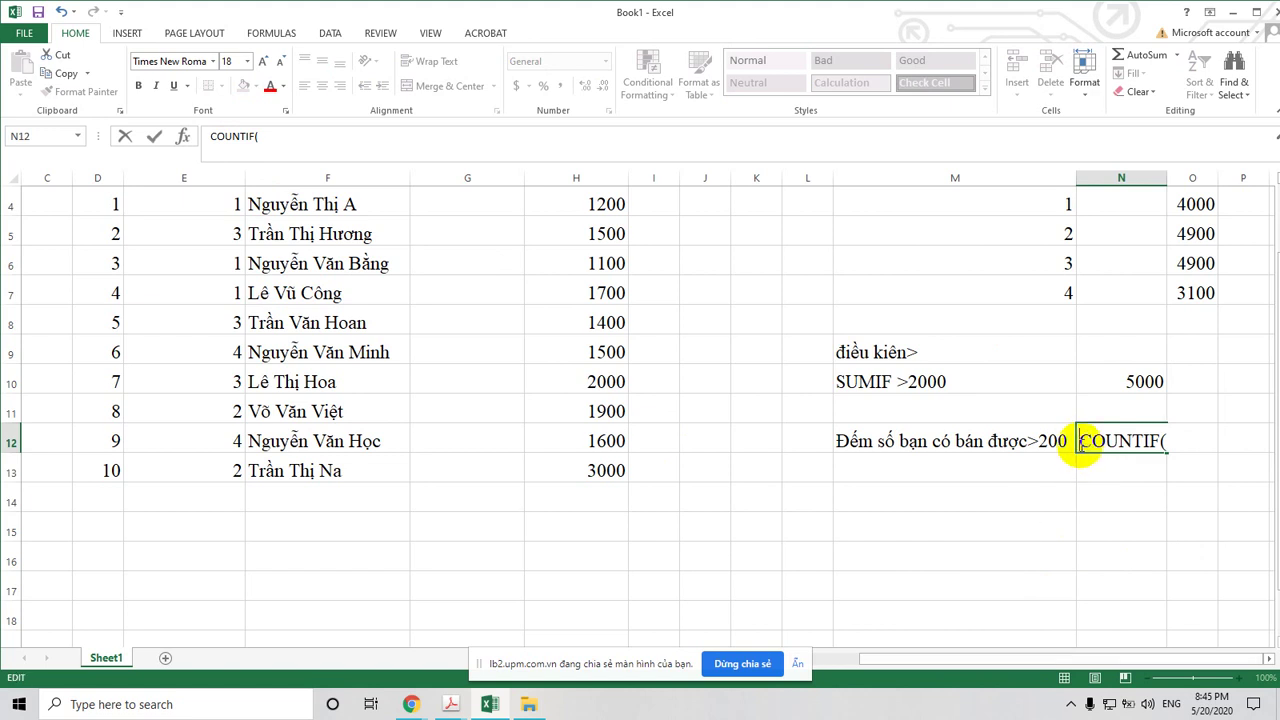
{"action": "type", "text": "="}
{"action": "left_click", "coordinate": [1134, 441]}
{"action": "left_click_drag", "start_coordinate": [975, 658], "coordinate": [1220, 522]}
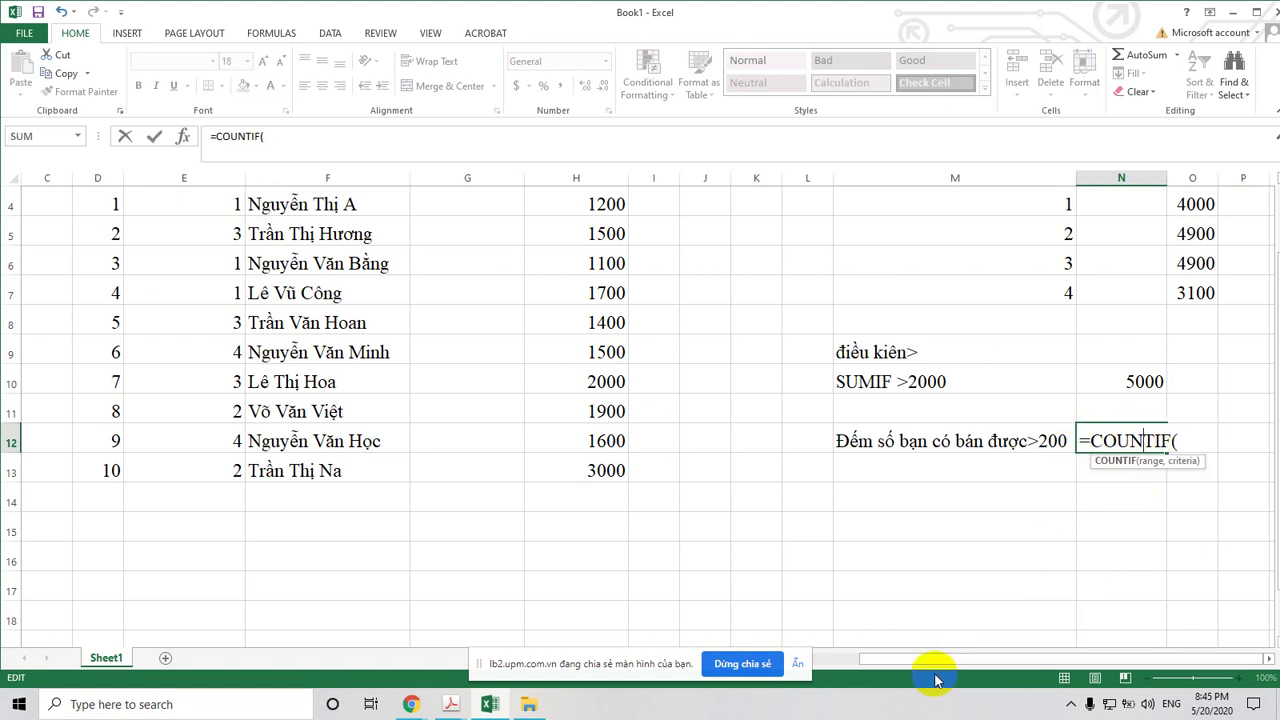
{"action": "left_click", "coordinate": [1190, 438]}
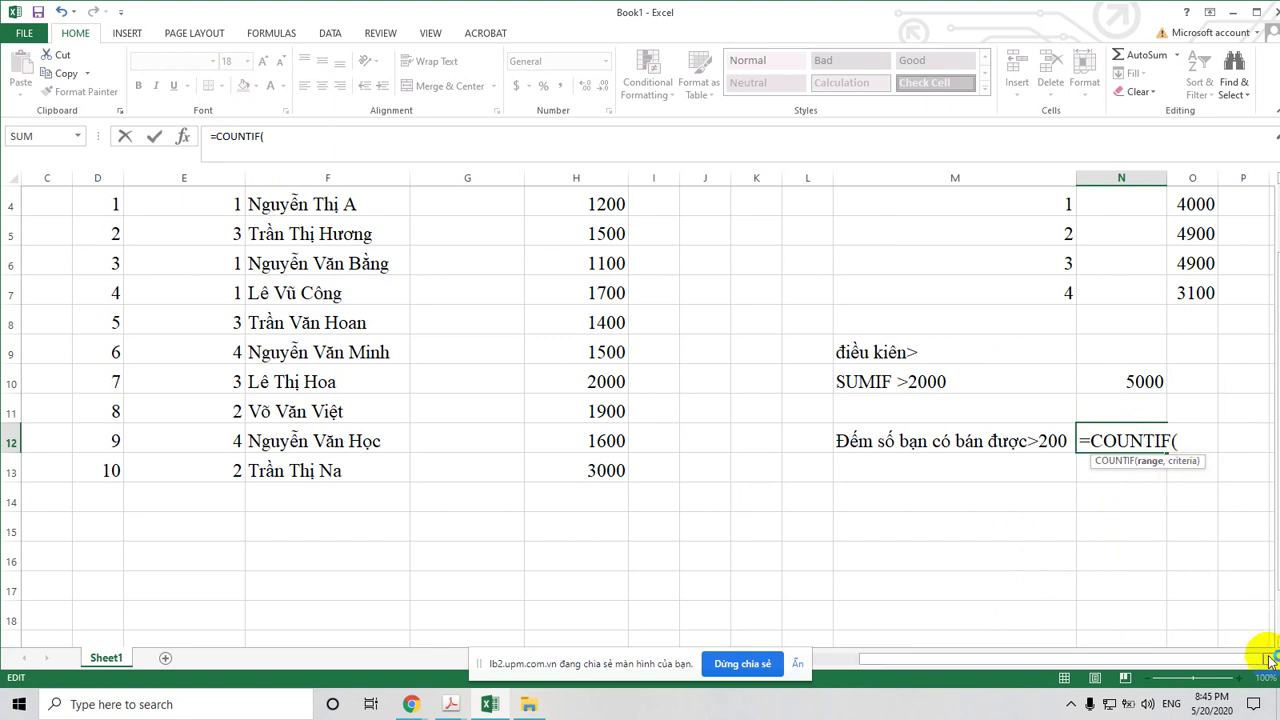
{"action": "left_click", "coordinate": [1268, 659]}
{"action": "left_click", "coordinate": [1268, 659]}
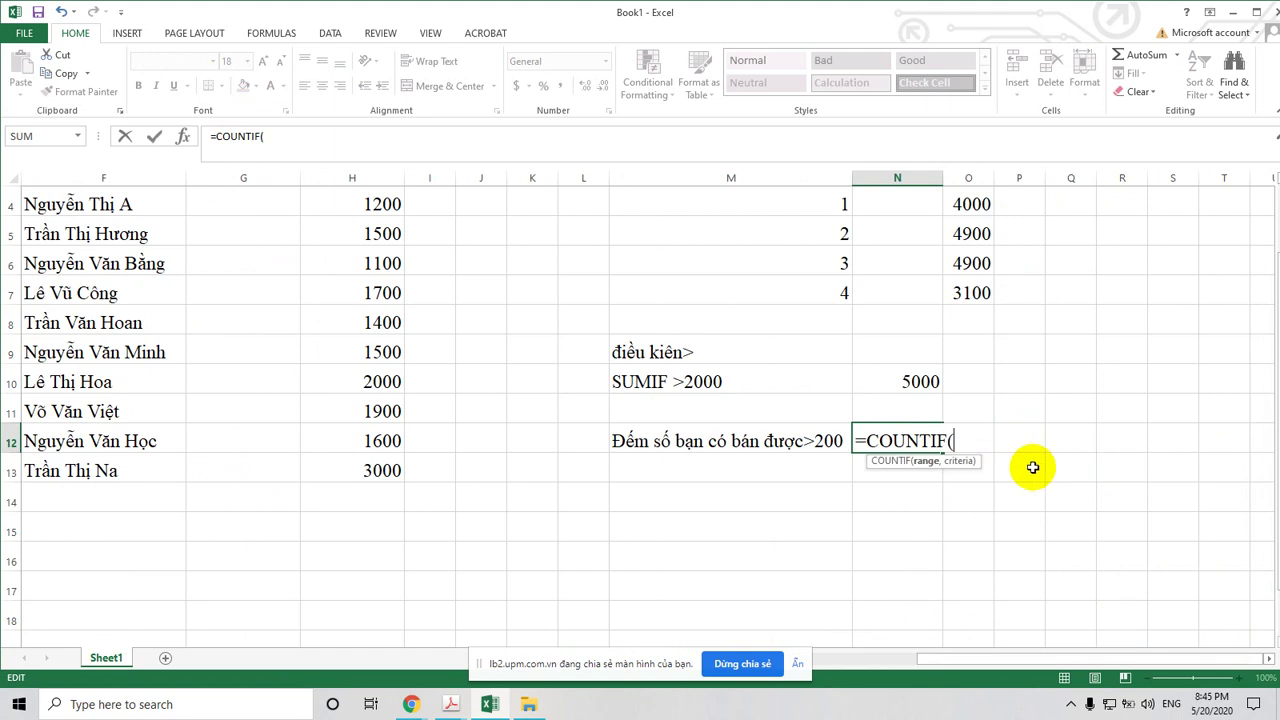
{"action": "scroll", "coordinate": [433, 339], "scroll_direction": "up", "scroll_amount": 1}
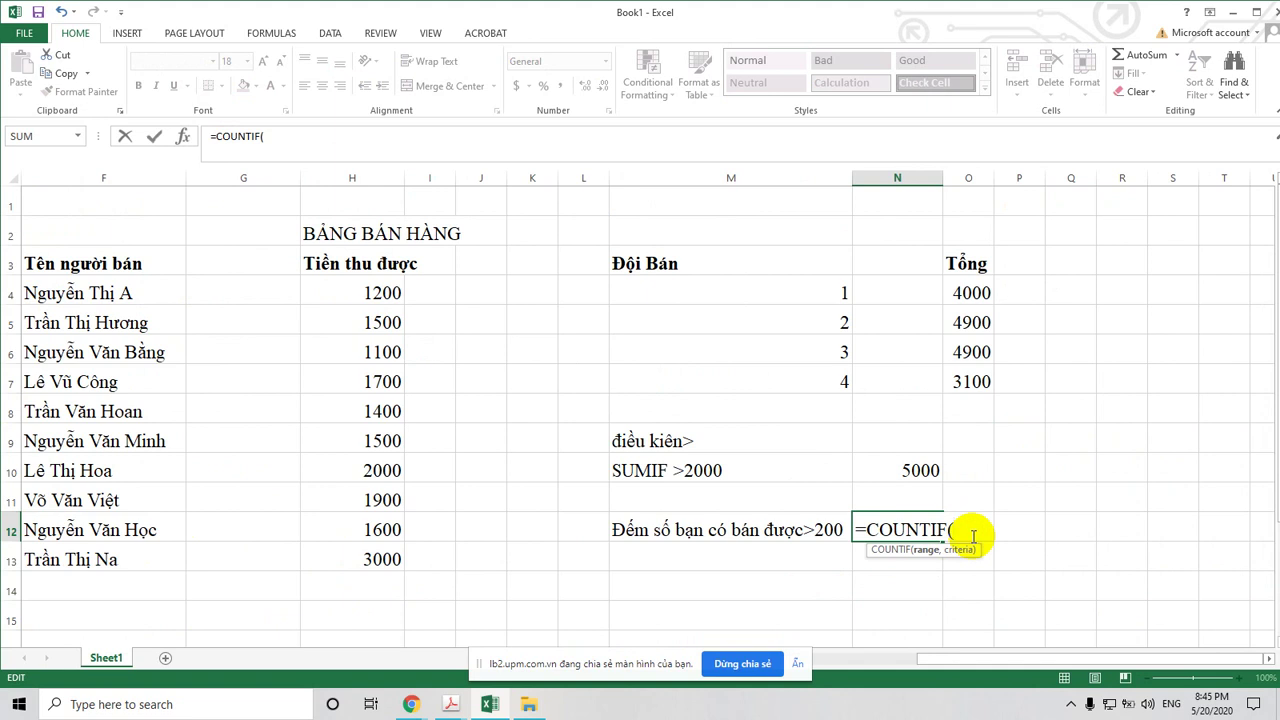
Complete it as =COUNTIF(H4:H13,">=2000"), which counts 2 sellers
{"action": "type", "text": "H4"}
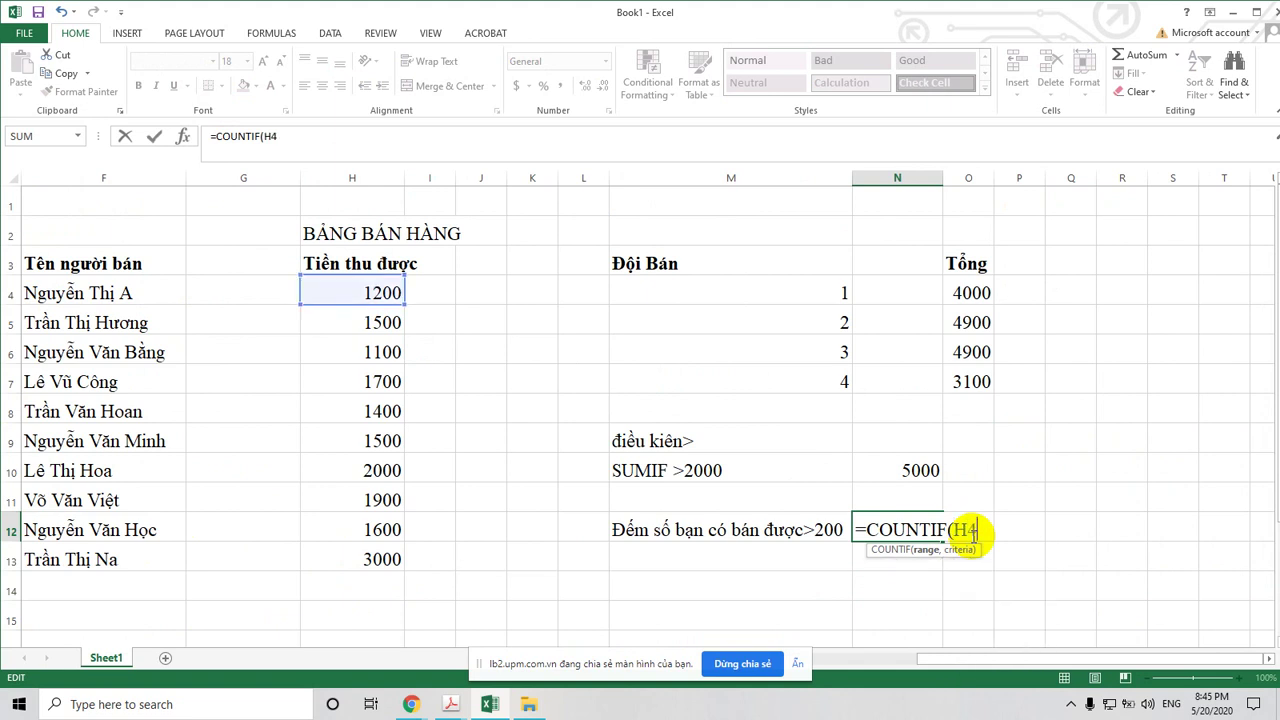
{"action": "type", "text": ":H13"}
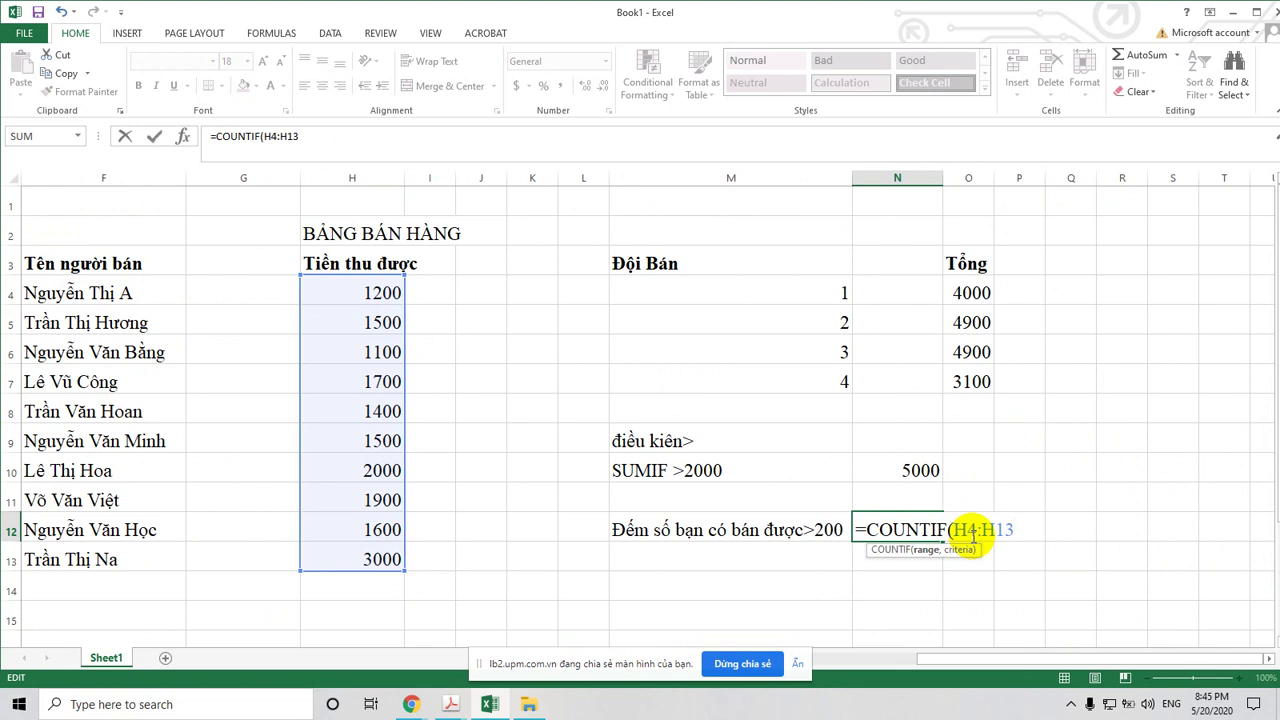
{"action": "type", "text": ","}
{"action": "type", "text": "\""}
{"action": "type", "text": ">"}
{"action": "type", "text": "=2000\""}
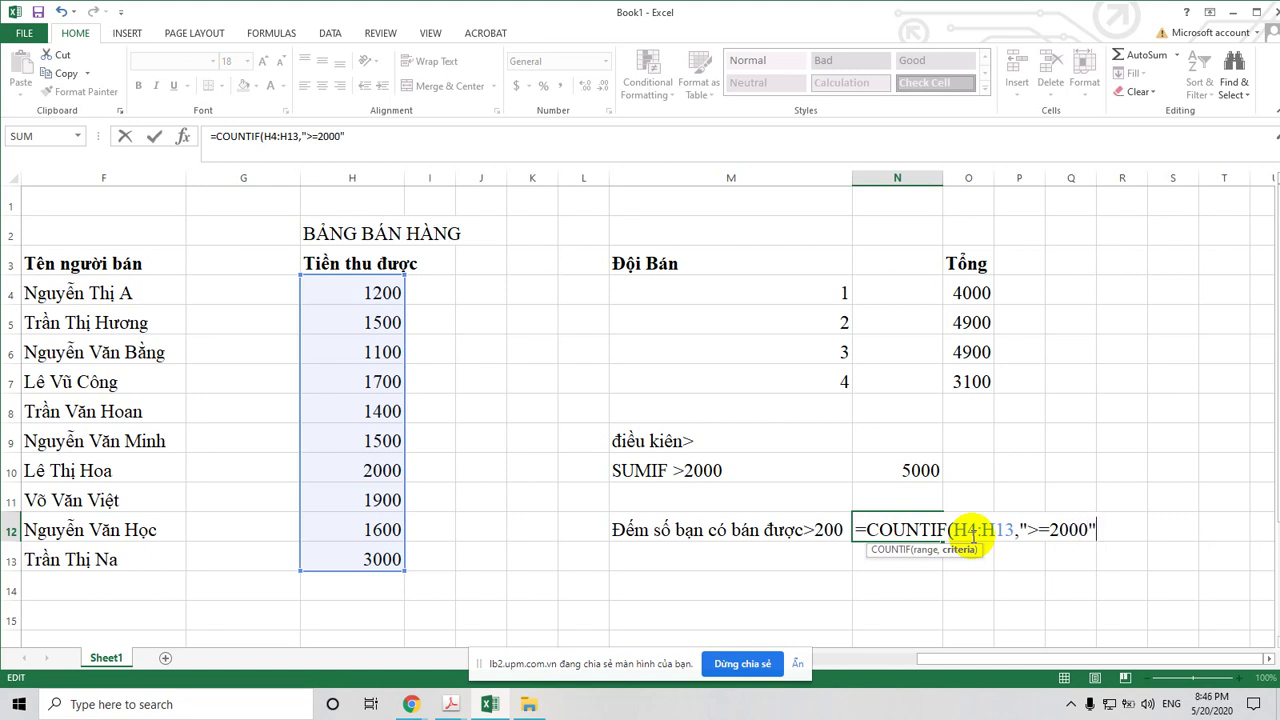
{"action": "type", "text": ")"}
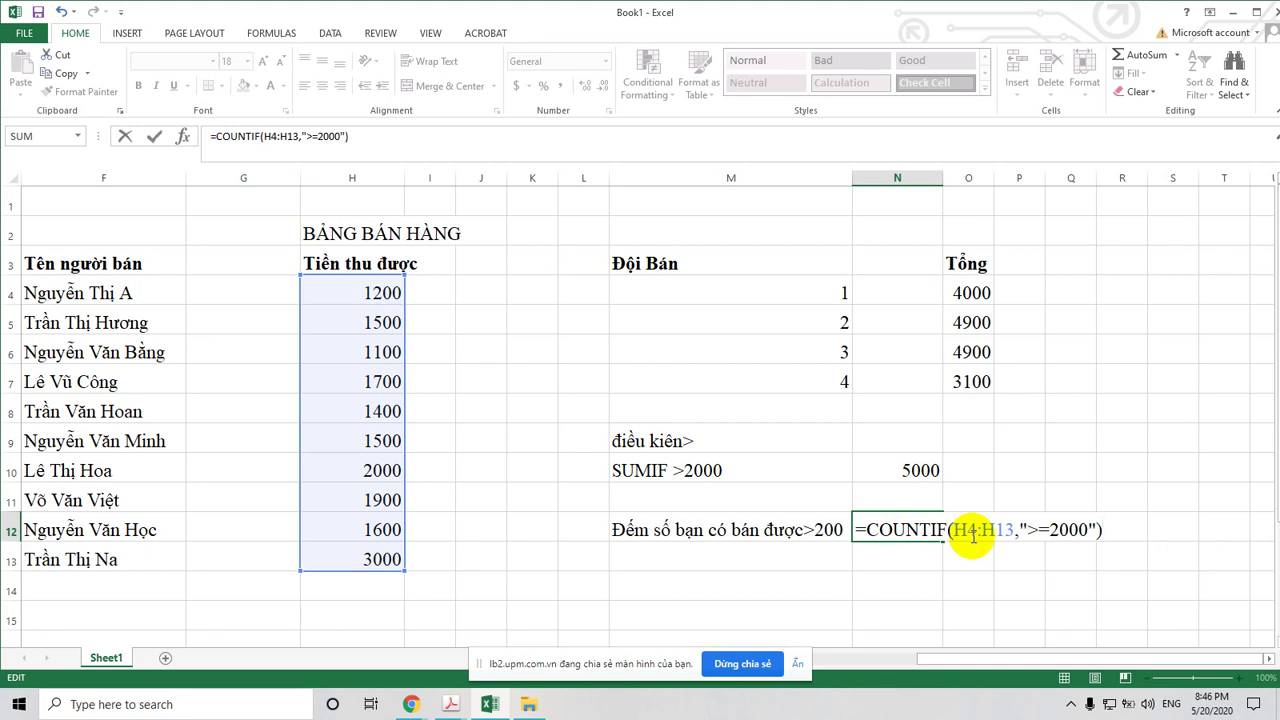
{"action": "key", "text": "Return"}
{"action": "left_click", "coordinate": [928, 538]}
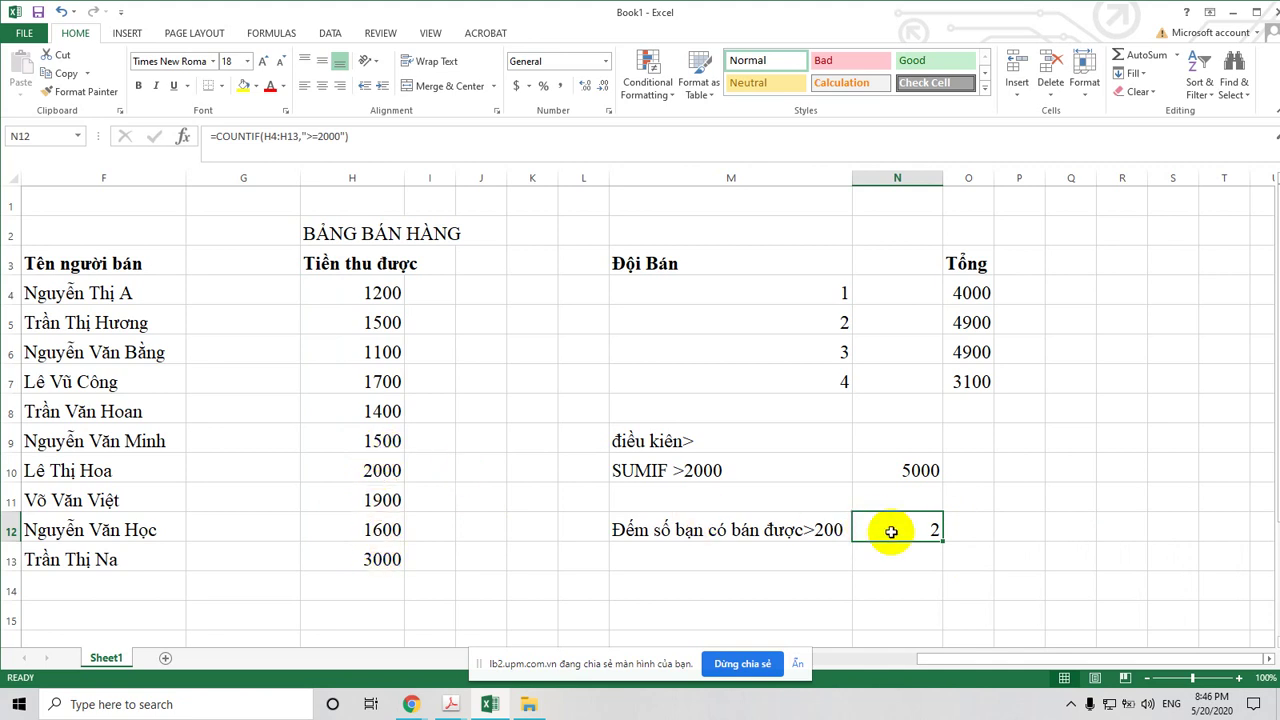
Lower N12's COUNTIF threshold to ">=1500", giving a count of 7
{"action": "left_click", "coordinate": [343, 136]}
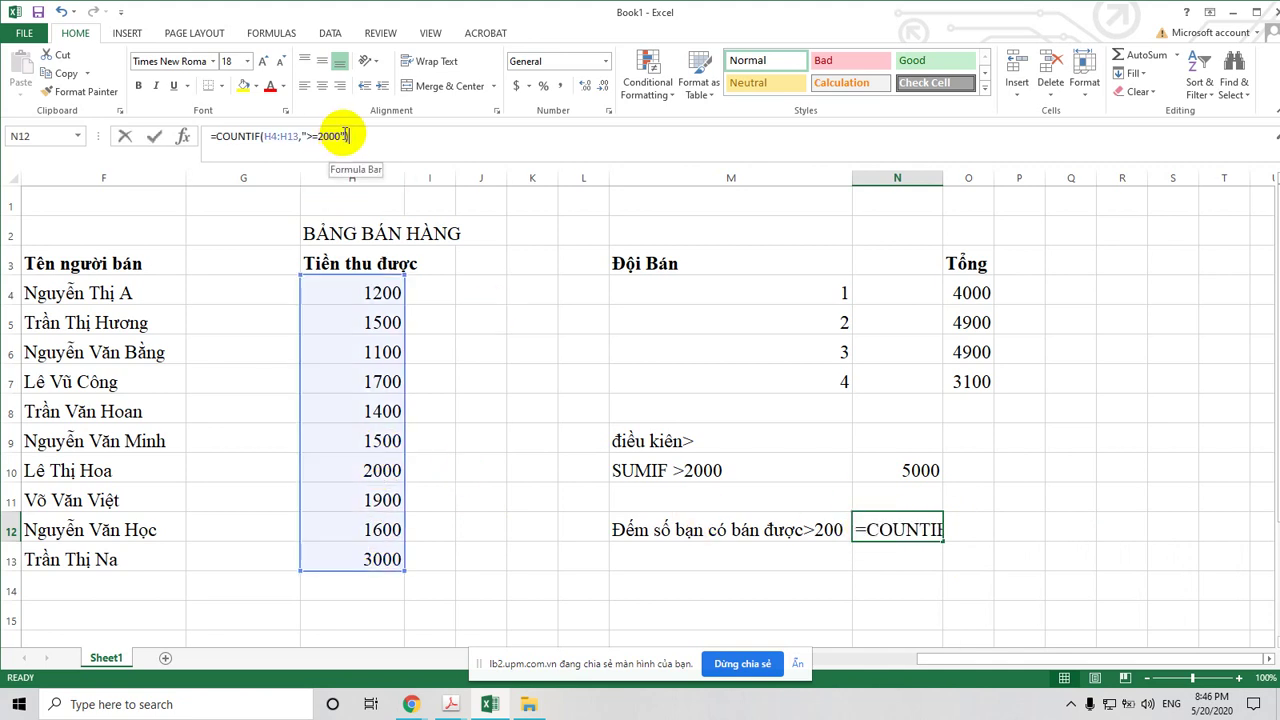
{"action": "type", "text": "\""}
{"action": "key", "text": "BackSpace"}
{"action": "key", "text": "BackSpace"}
{"action": "key", "text": "BackSpace"}
{"action": "key", "text": "BackSpace"}
{"action": "type", "text": "1"}
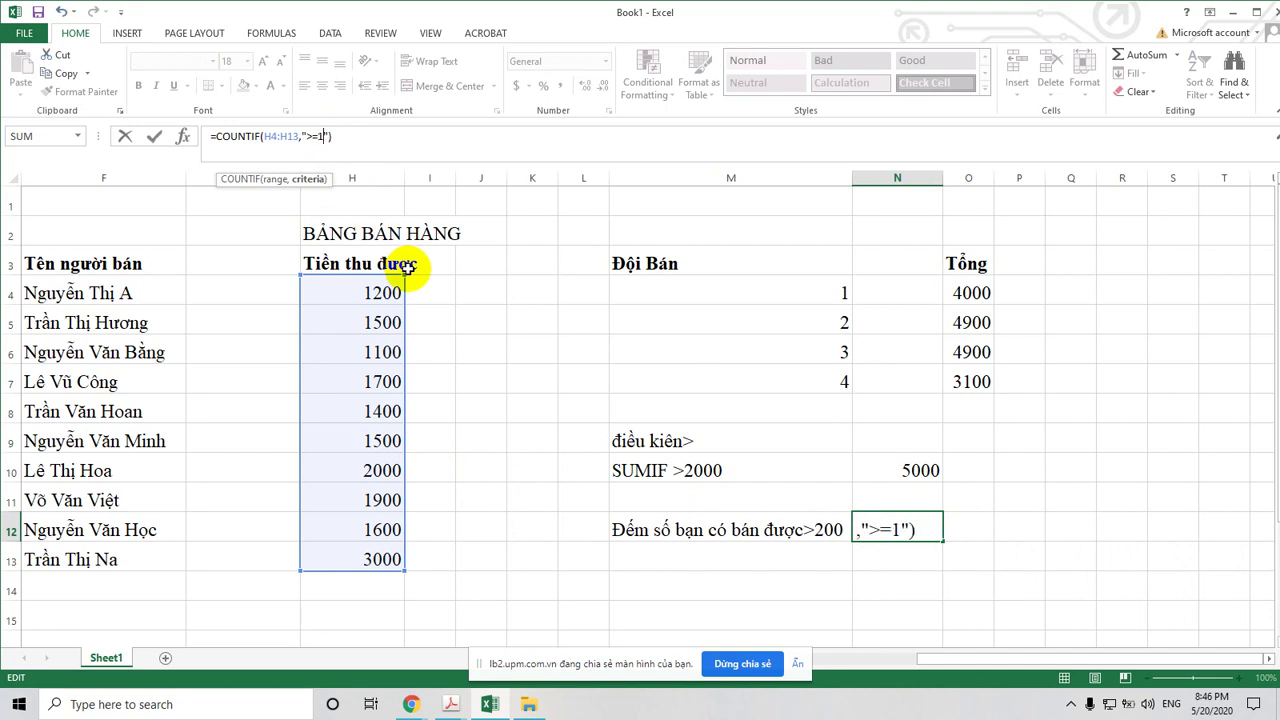
{"action": "type", "text": "500"}
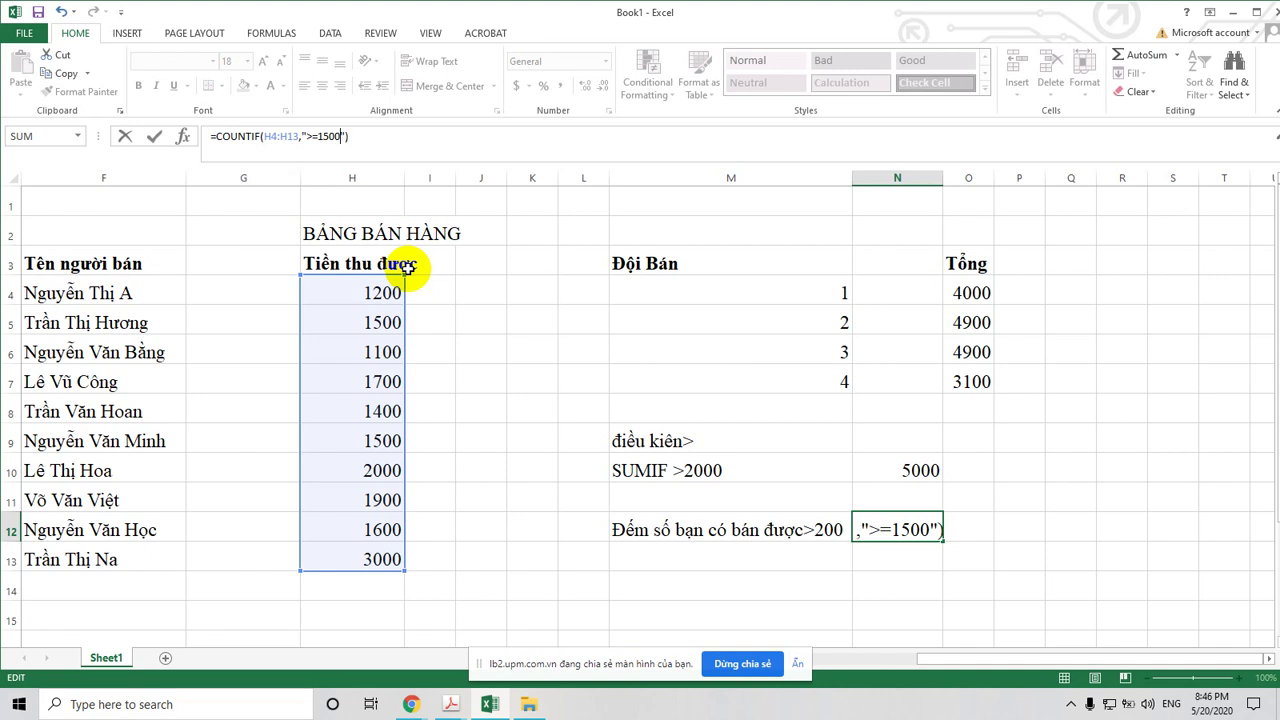
{"action": "key", "text": "Return"}
{"action": "left_click", "coordinate": [918, 531]}
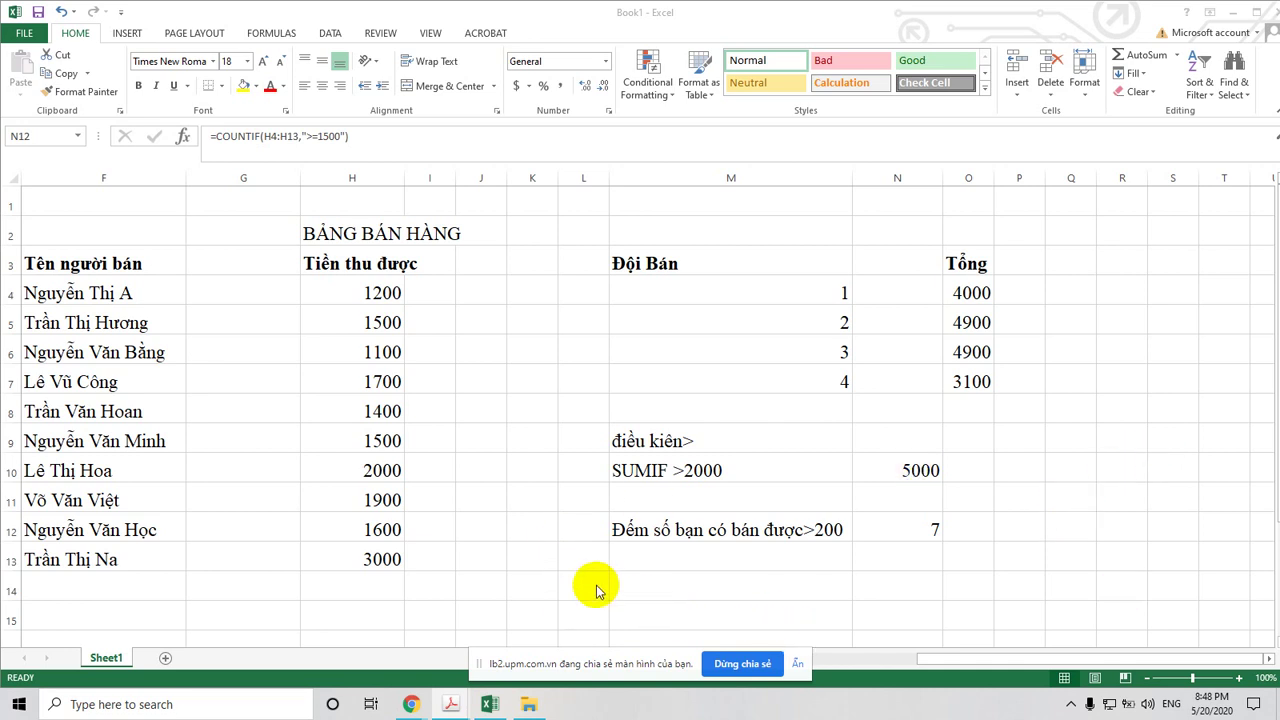
Enter =TODAY() in M14 so it shows 5/20/2020, then check the formula
{"action": "left_click", "coordinate": [637, 593]}
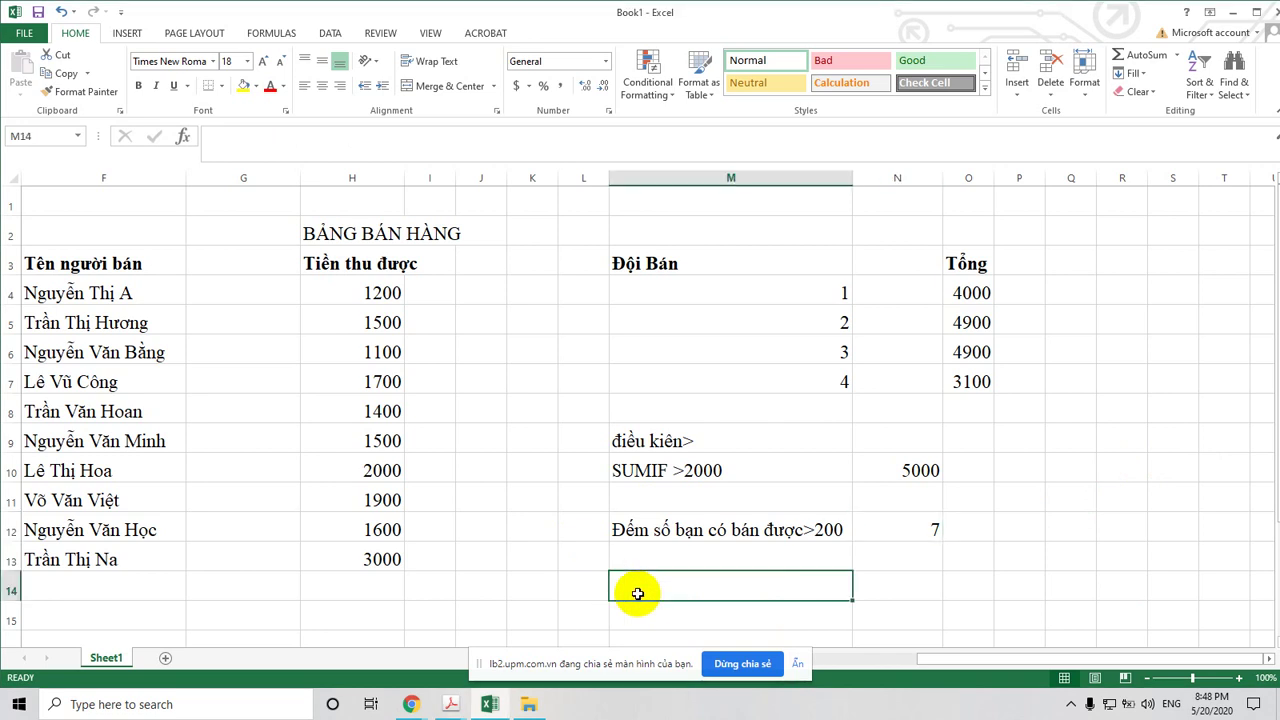
{"action": "type", "text": "="}
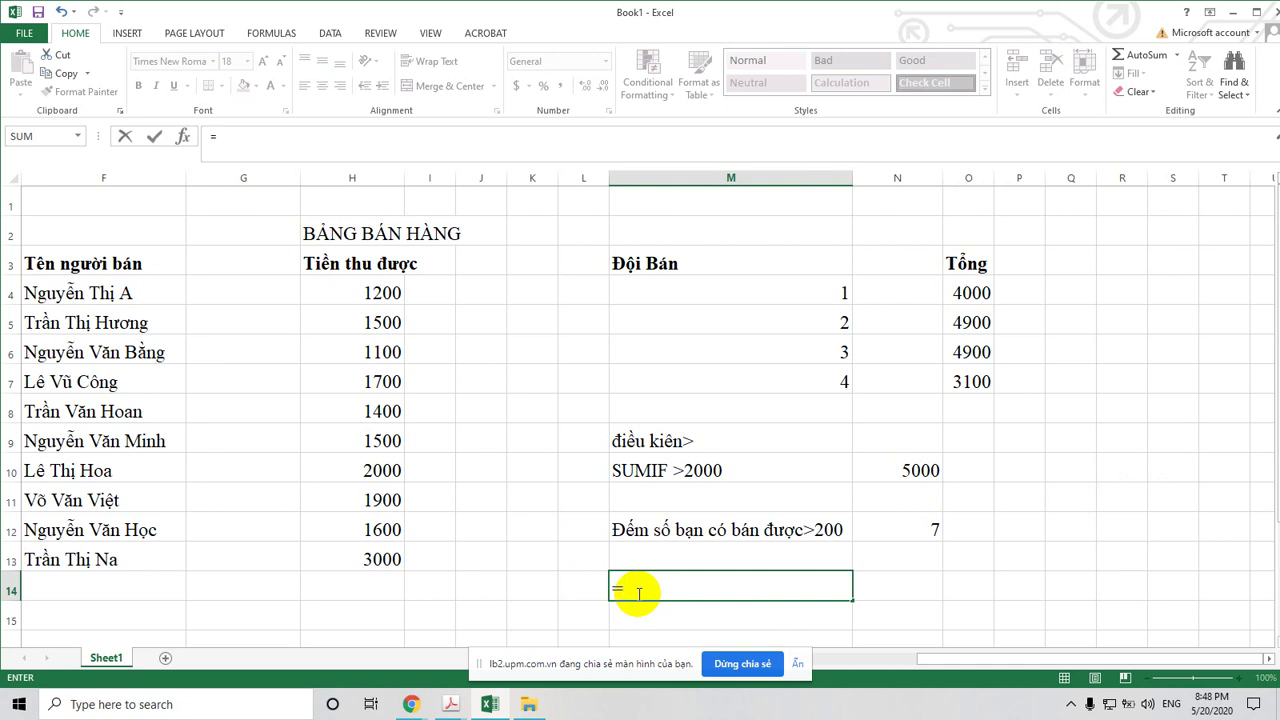
{"action": "type", "text": "to"}
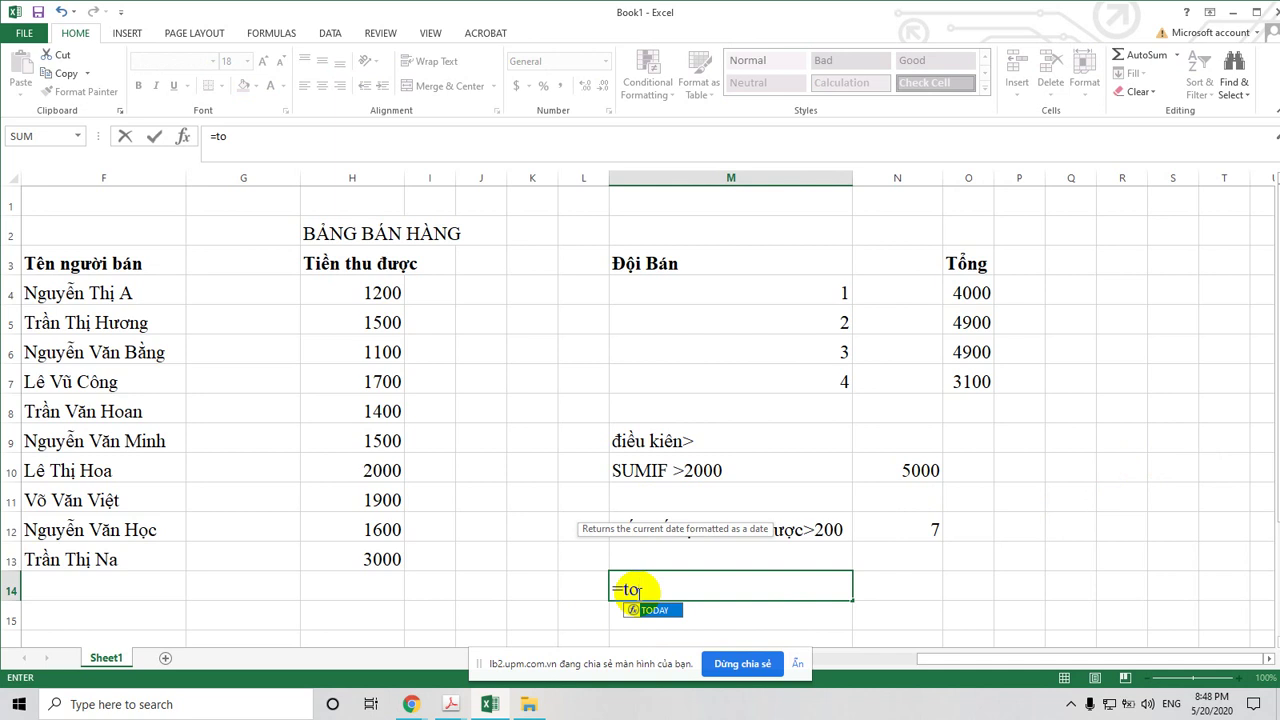
{"action": "type", "text": "day"}
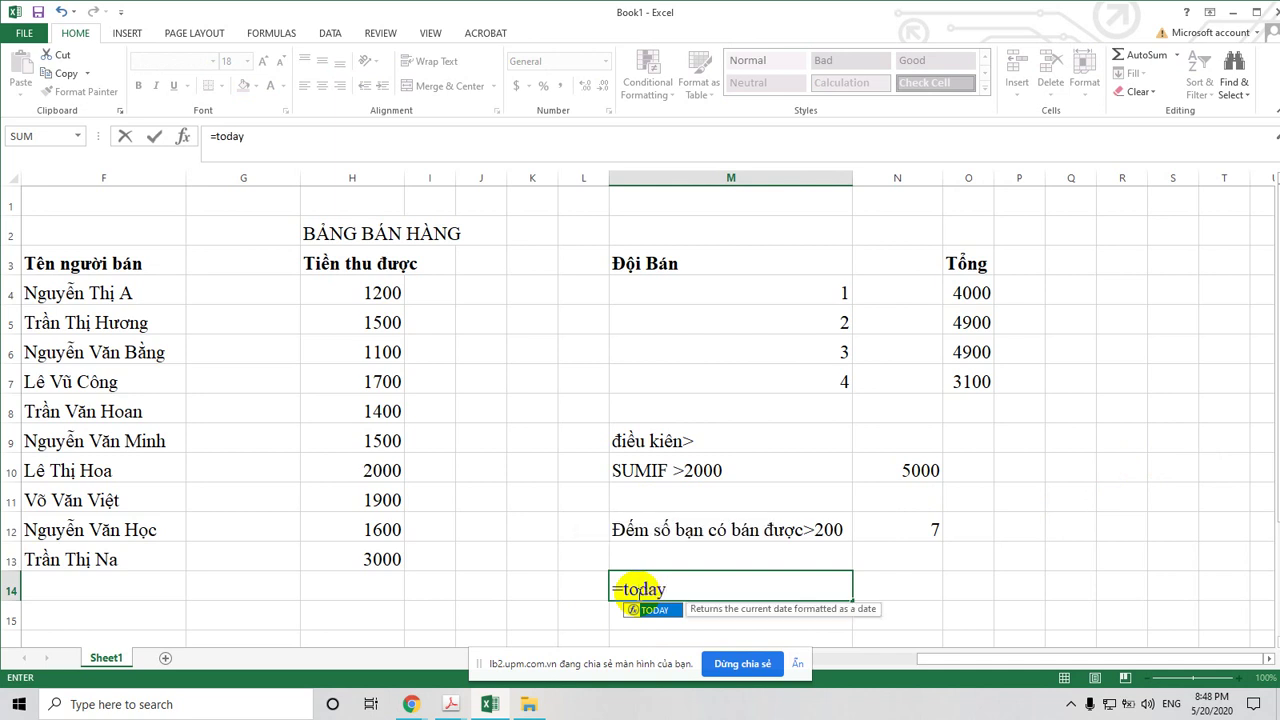
{"action": "type", "text": "()"}
{"action": "key", "text": "Return"}
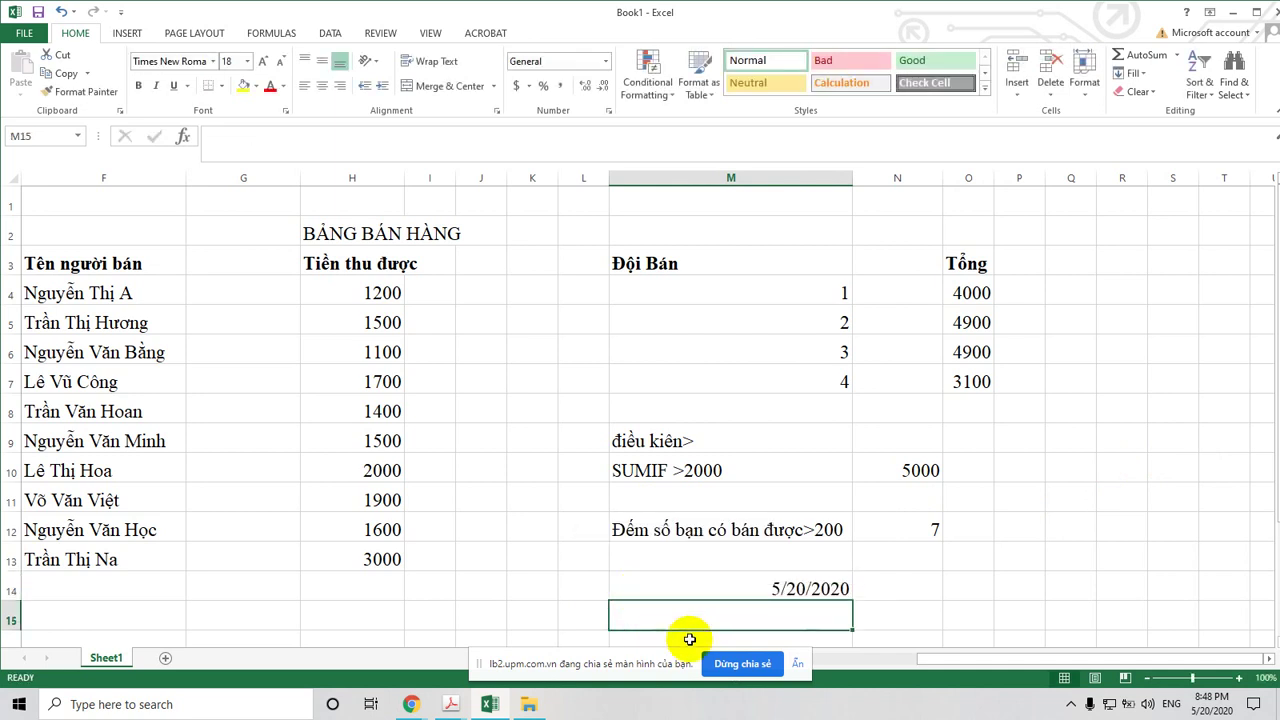
{"action": "left_click", "coordinate": [792, 590]}
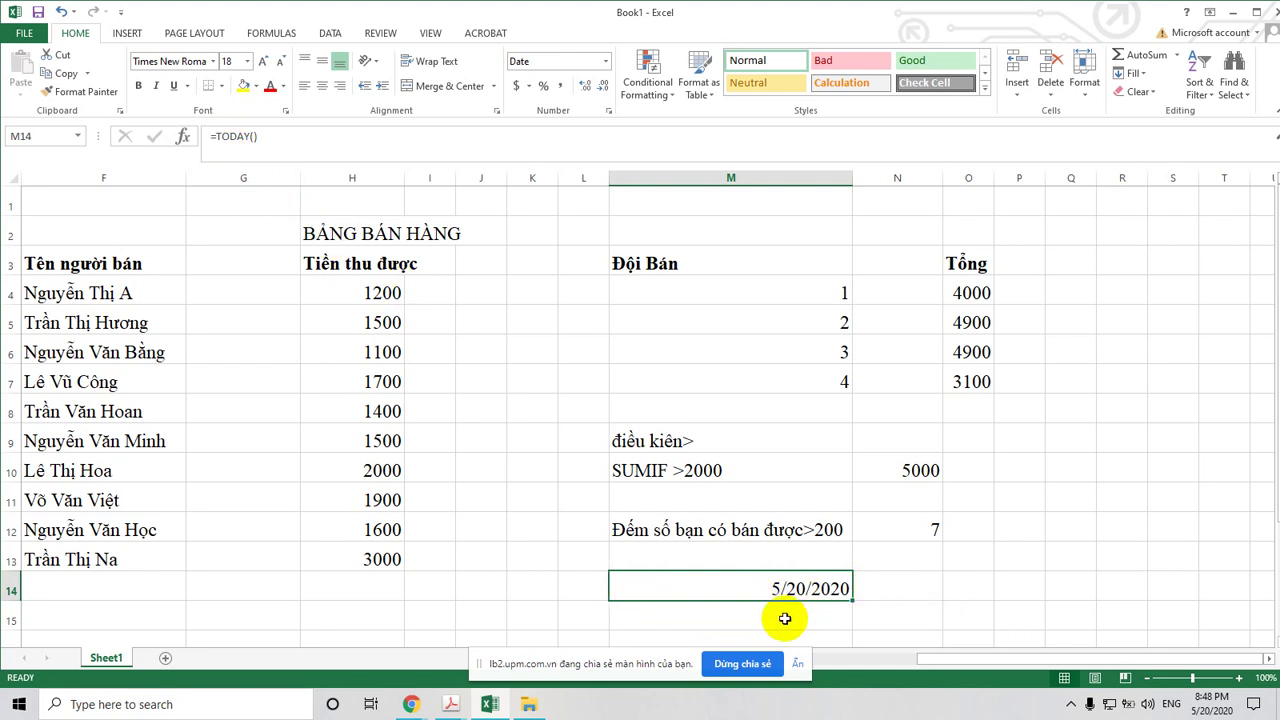
{"action": "left_click", "coordinate": [784, 619]}
Start a WEEKDAY() formula in M15, fixing the #NAME? error from the misspelled function
{"action": "type", "text": "="}
{"action": "type", "text": "ưw"}
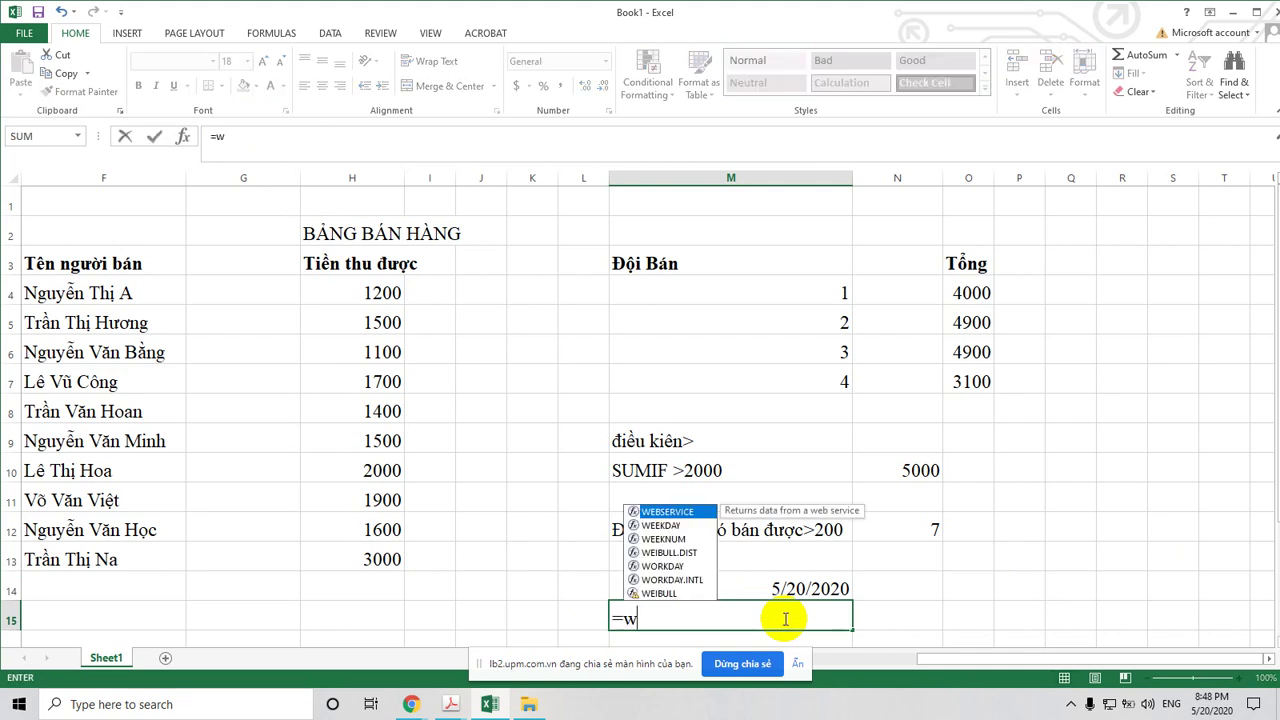
{"action": "key", "text": "Down"}
{"action": "key", "text": "ctrl+Return"}
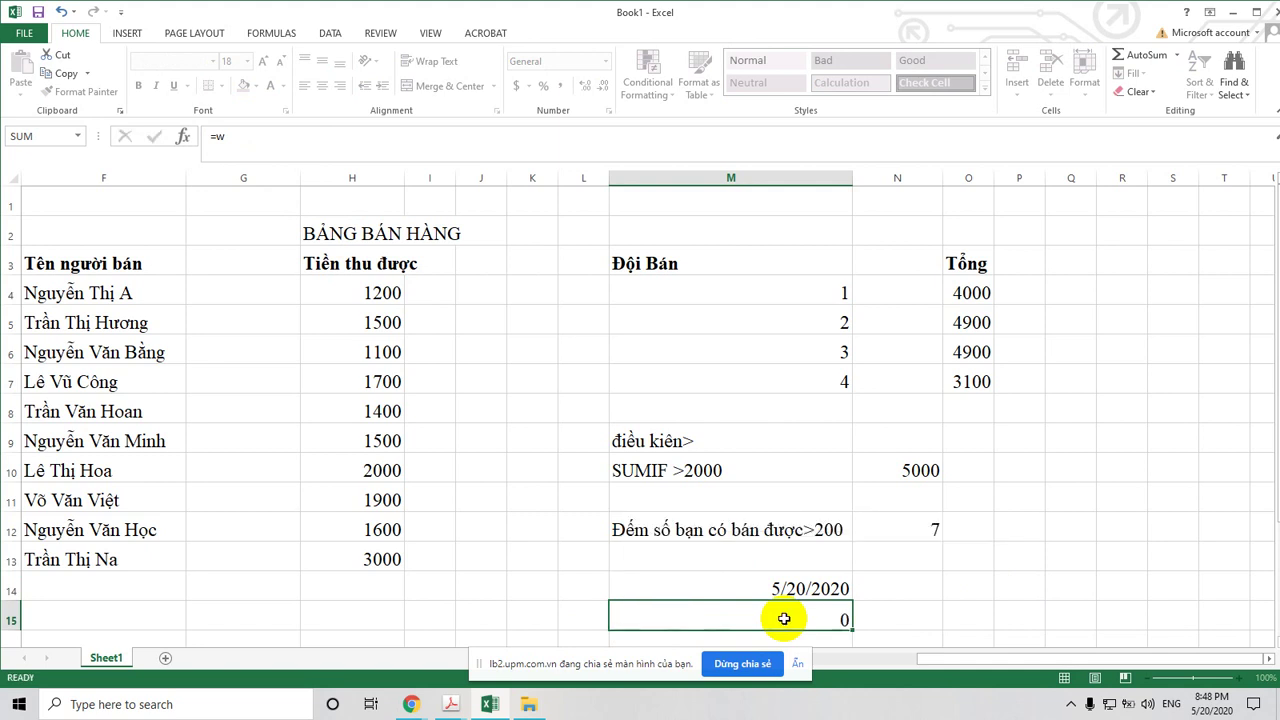
{"action": "key", "text": "Return"}
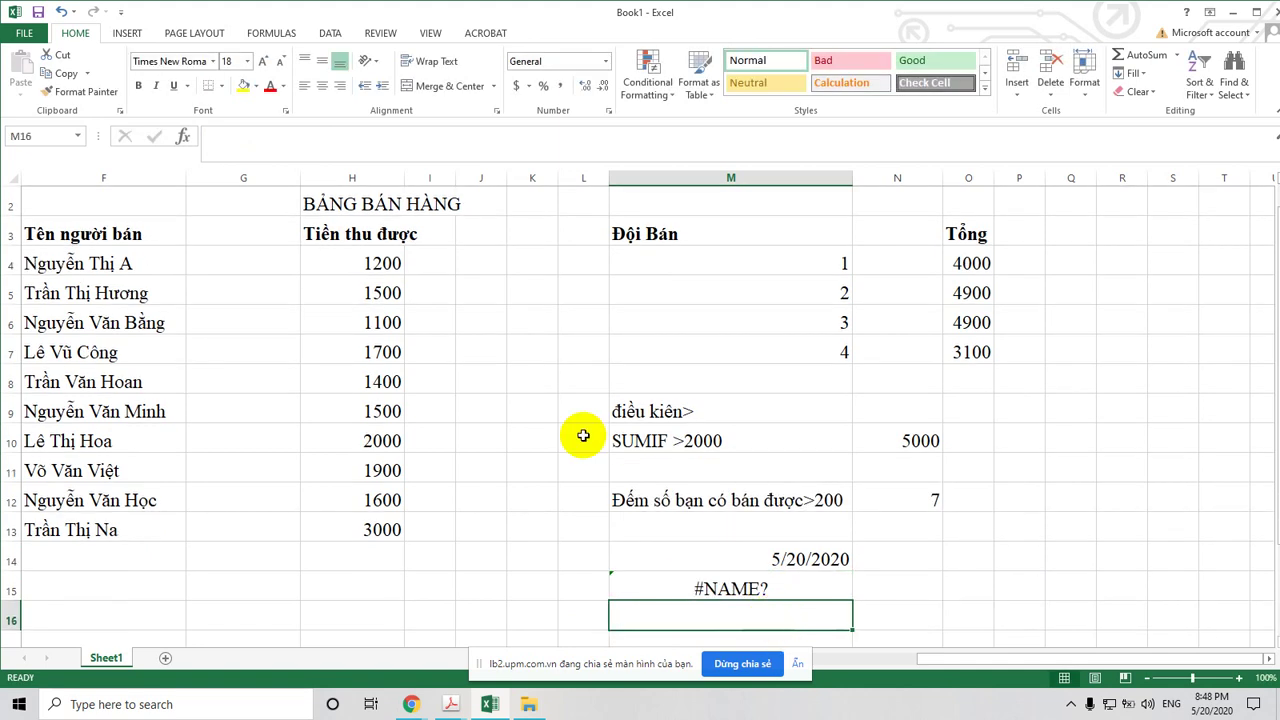
{"action": "left_click", "coordinate": [729, 590]}
{"action": "left_click", "coordinate": [264, 138]}
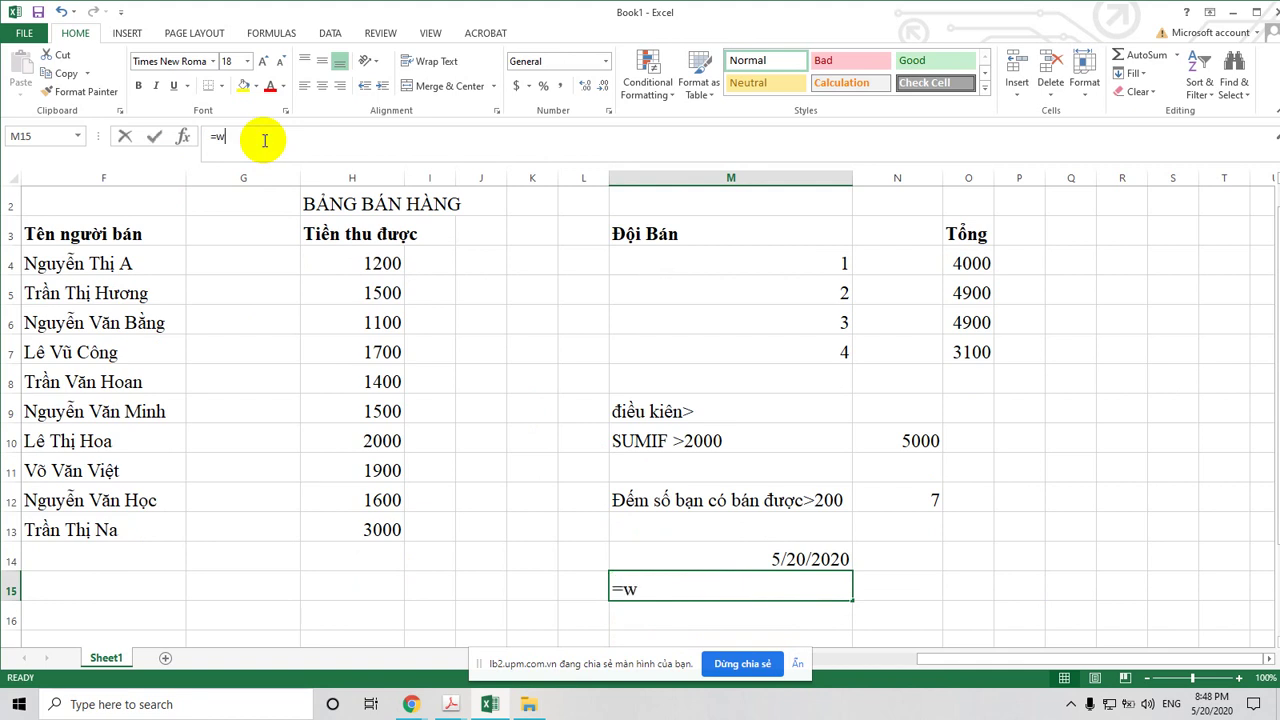
{"action": "type", "text": "e"}
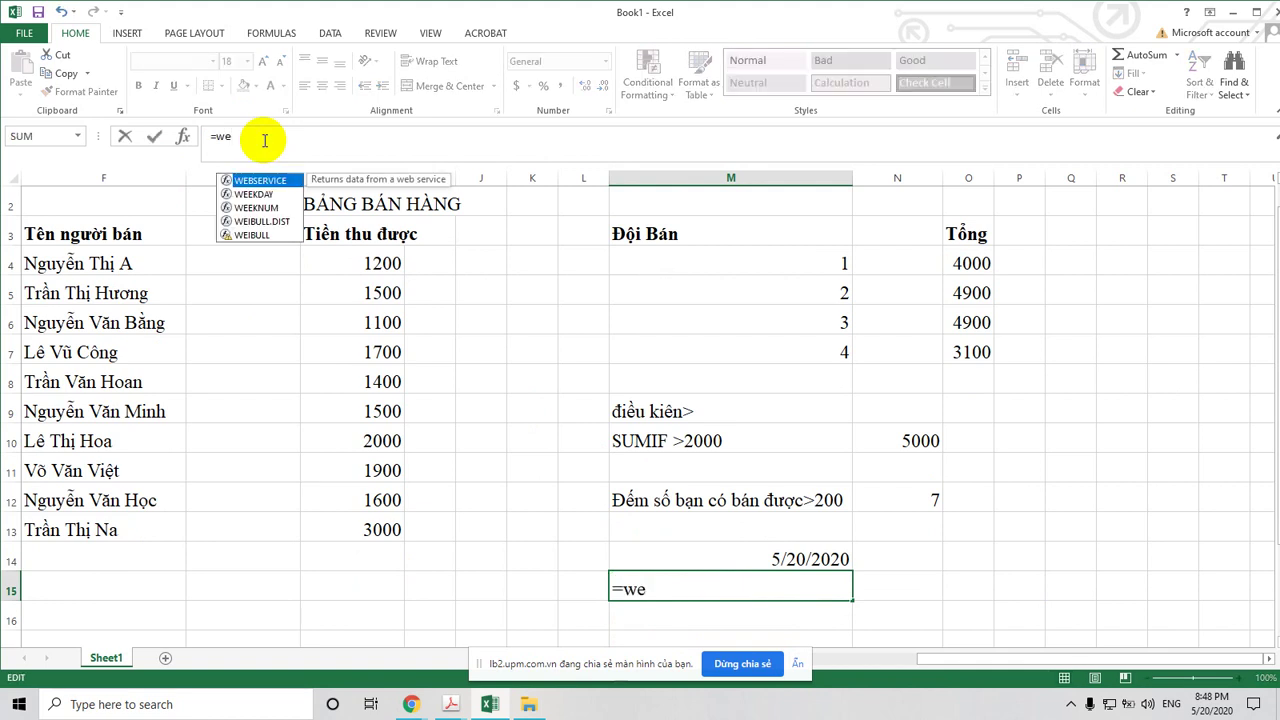
{"action": "type", "text": "ekday"}
{"action": "key", "text": "BackSpace"}
{"action": "key", "text": "BackSpace"}
{"action": "key", "text": "BackSpace"}
{"action": "key", "text": "BackSpace"}
{"action": "key", "text": "BackSpace"}
{"action": "key", "text": "BackSpace"}
{"action": "type", "text": "WE"}
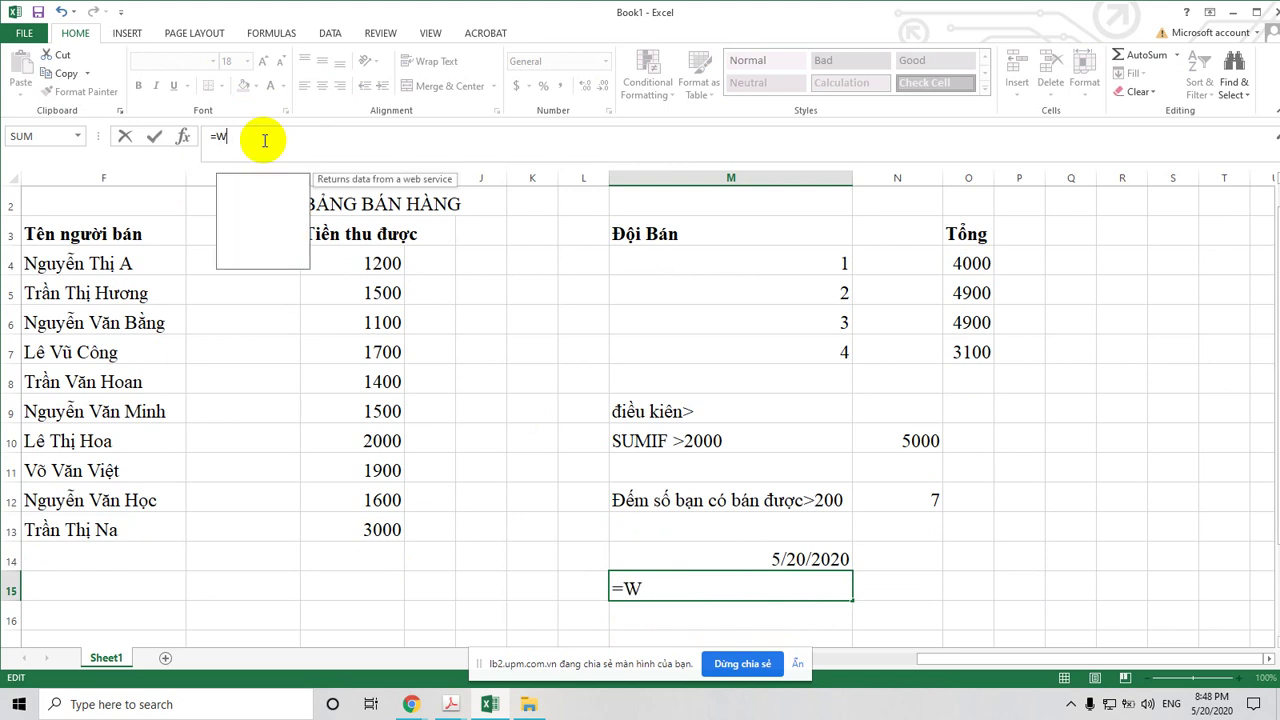
{"action": "type", "text": "EKDAY()"}
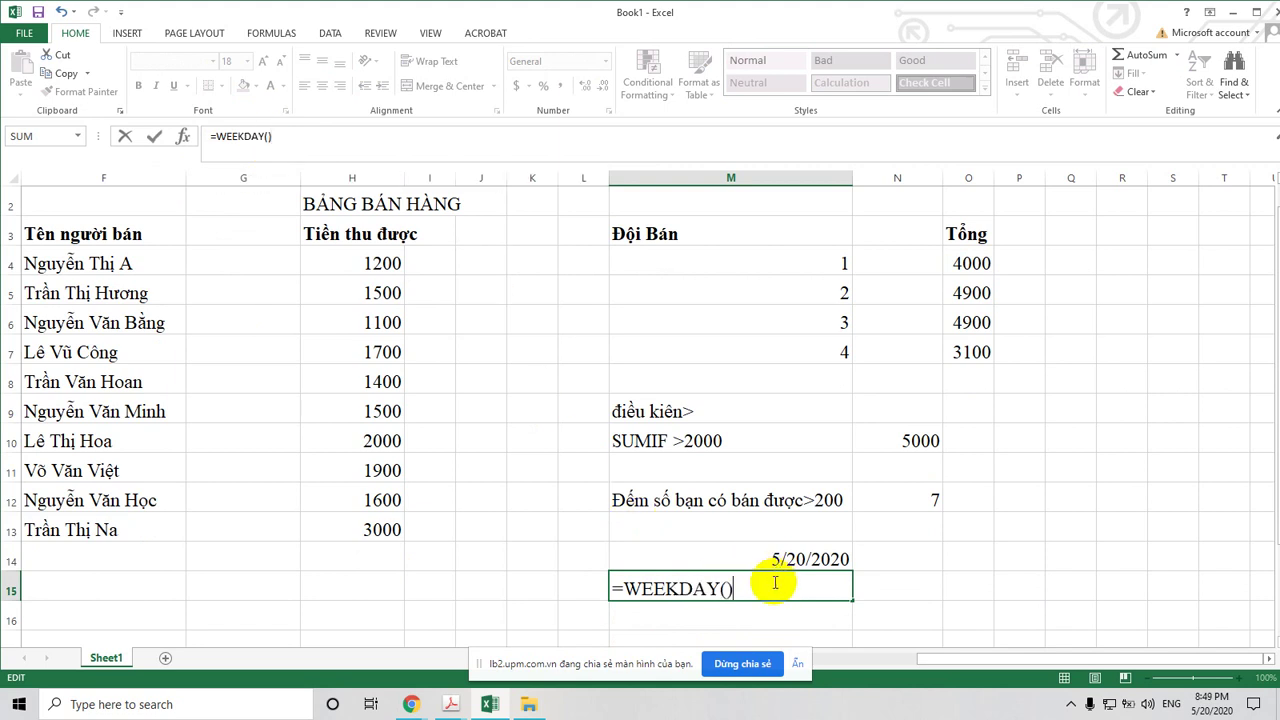
{"action": "key", "text": "Return"}
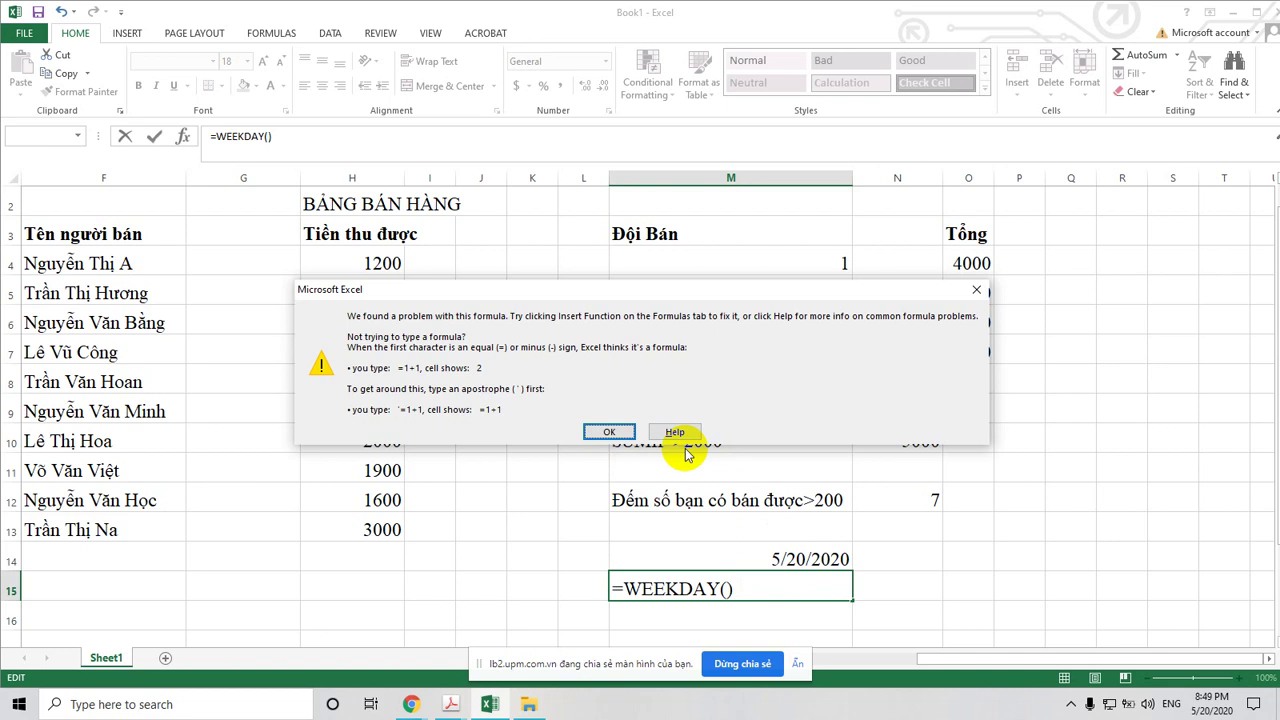
Dismiss the error and complete =WEEKDAY(M14), returning 4, then compare it with the date cell
{"action": "left_click", "coordinate": [976, 289]}
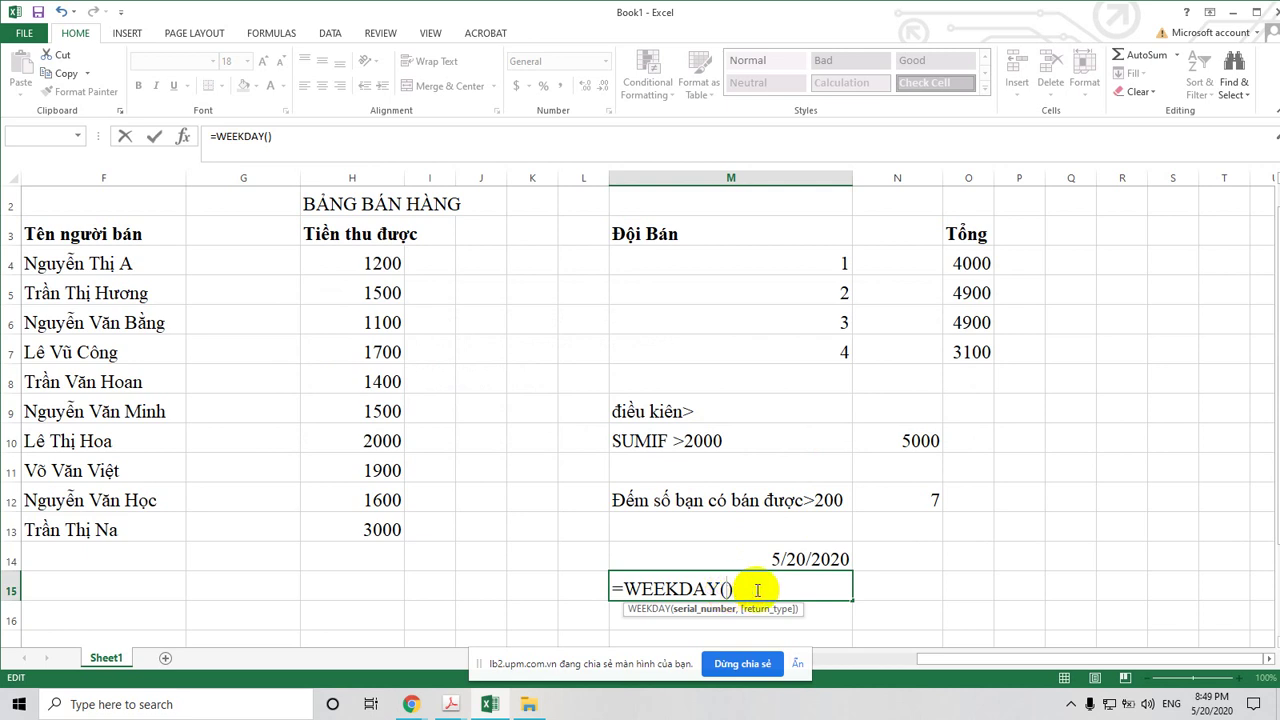
{"action": "type", "text": "M14"}
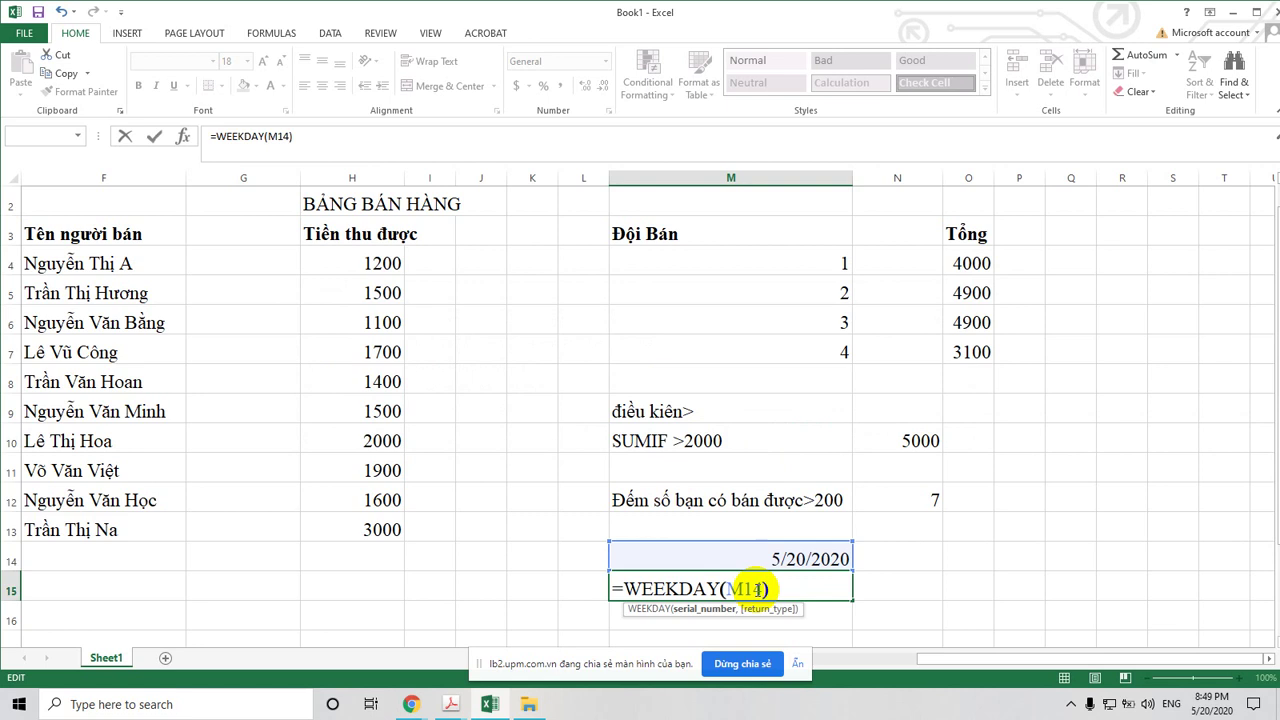
{"action": "left_click", "coordinate": [803, 594]}
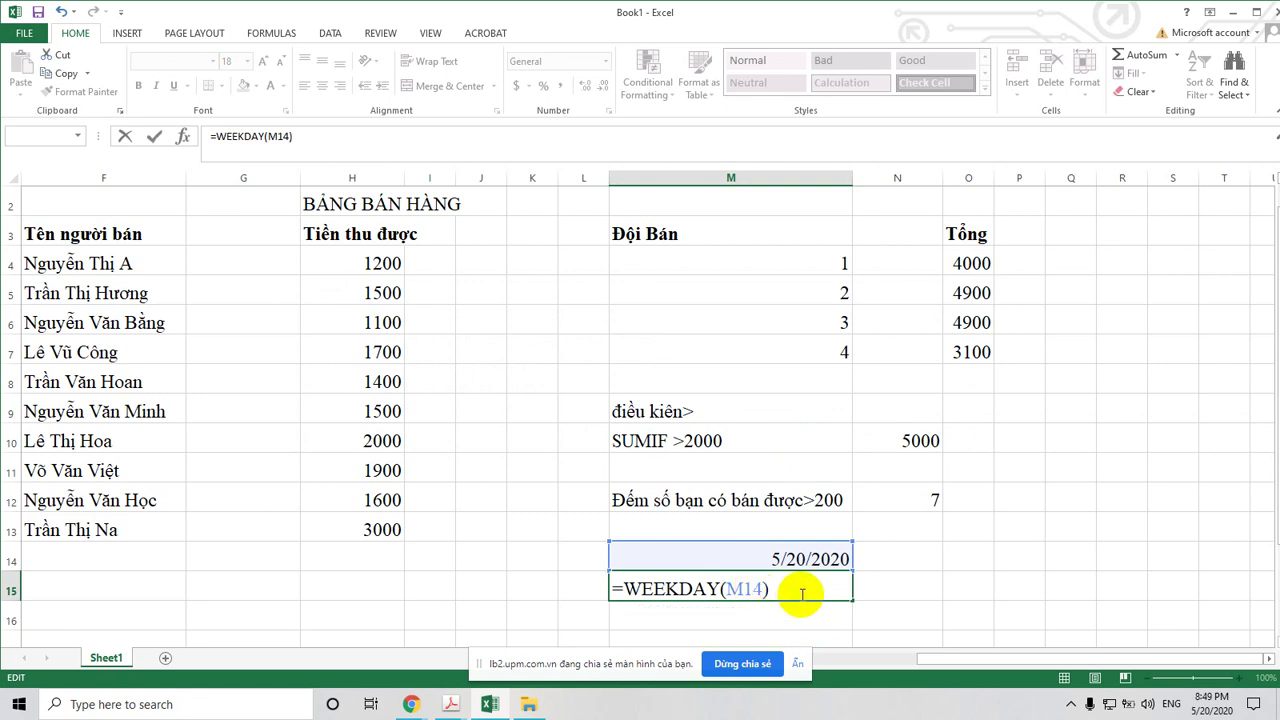
{"action": "key", "text": "Return"}
{"action": "left_click", "coordinate": [817, 590]}
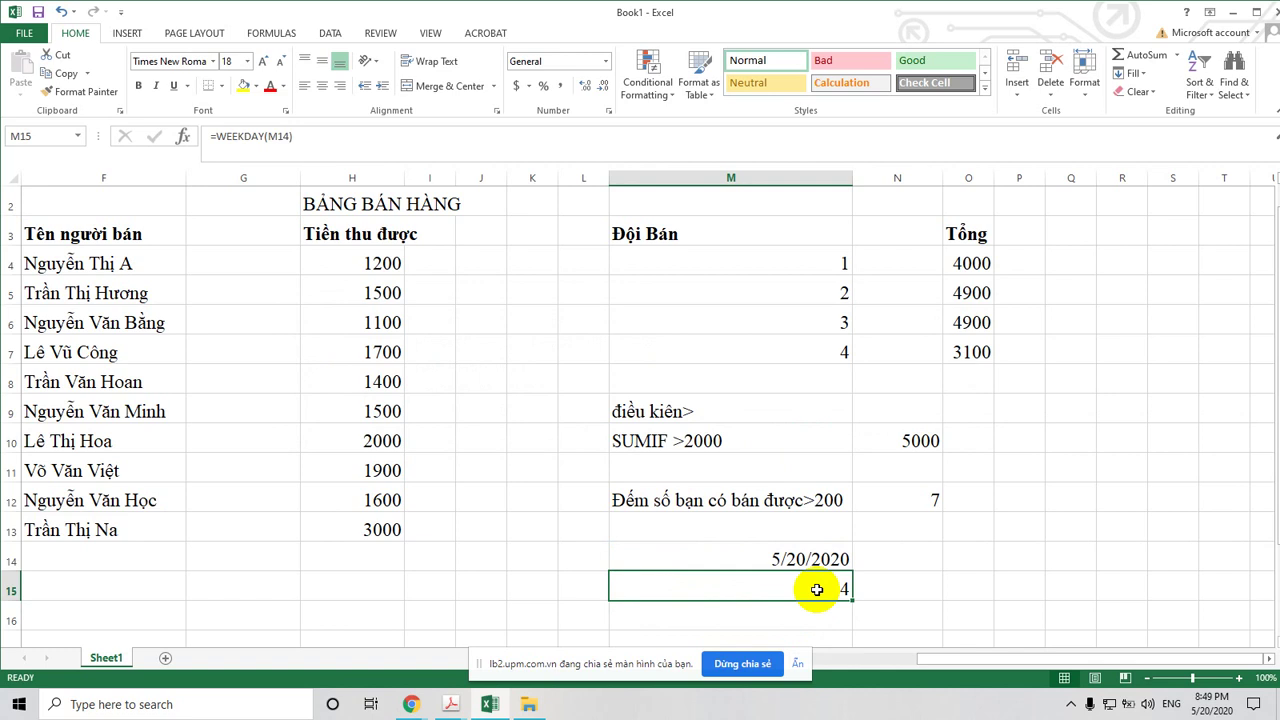
{"action": "left_click", "coordinate": [808, 560]}
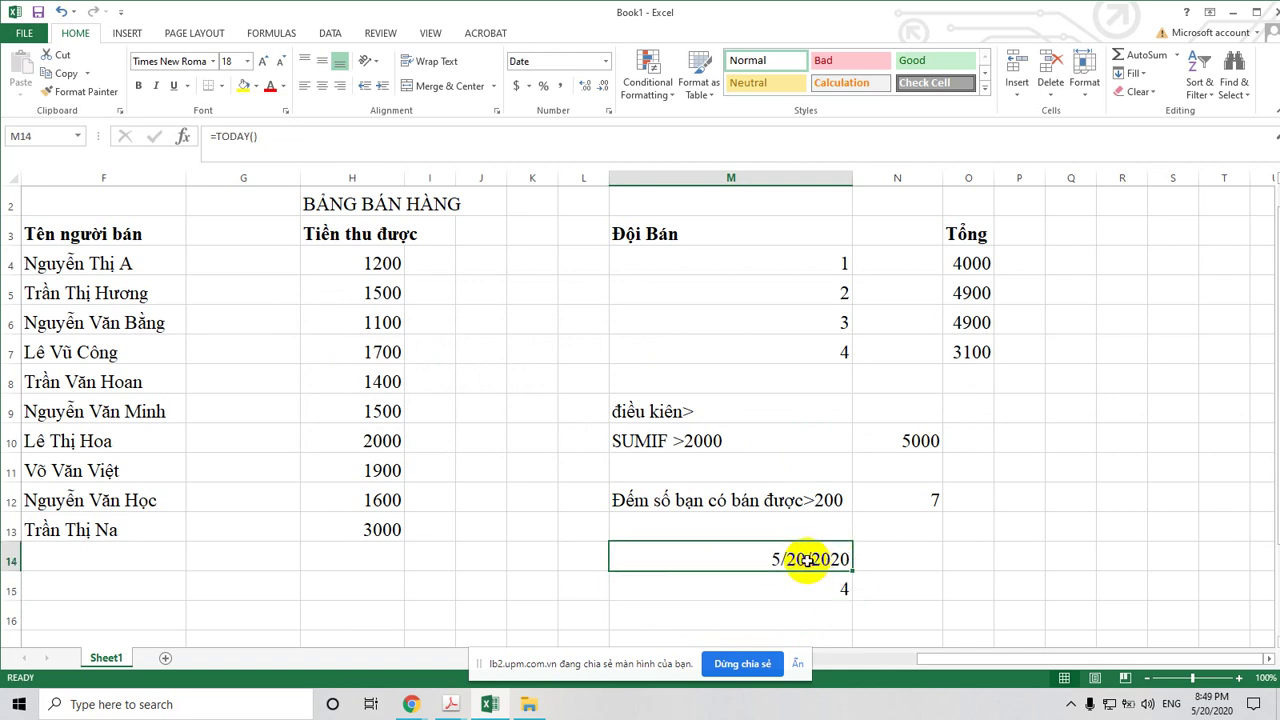
{"action": "left_click", "coordinate": [808, 583]}
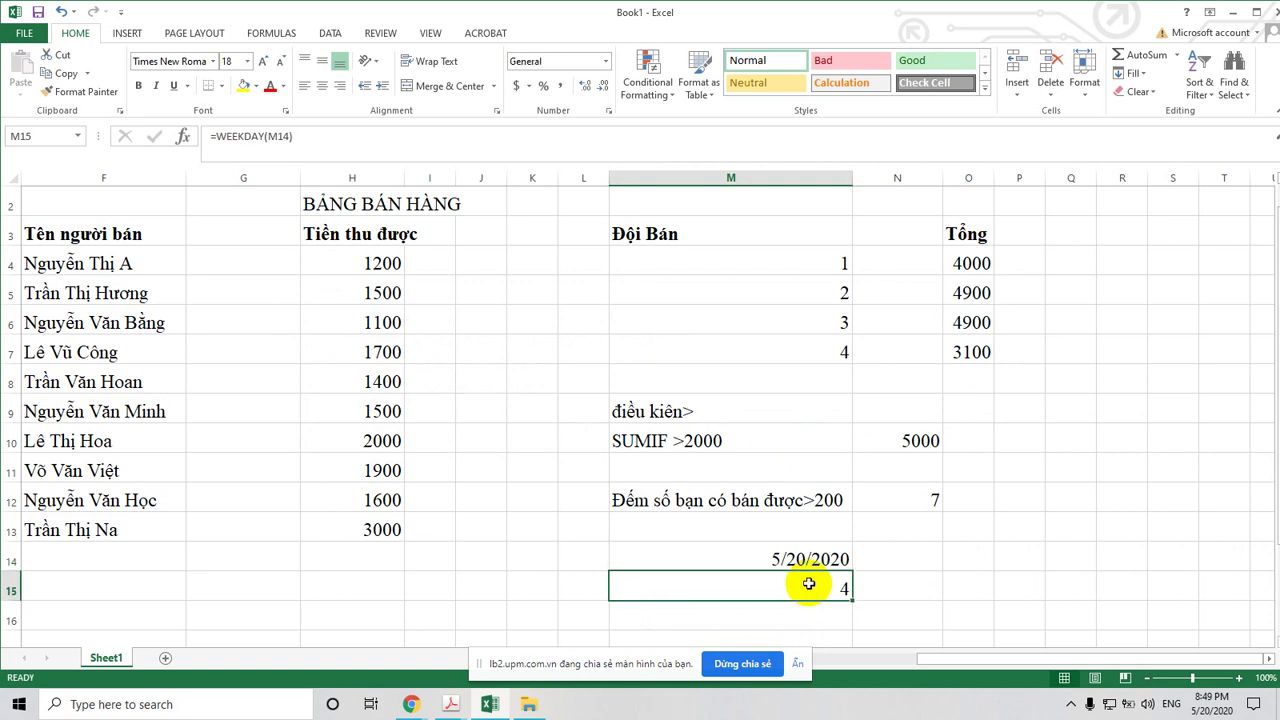
{"action": "left_click", "coordinate": [808, 558]}
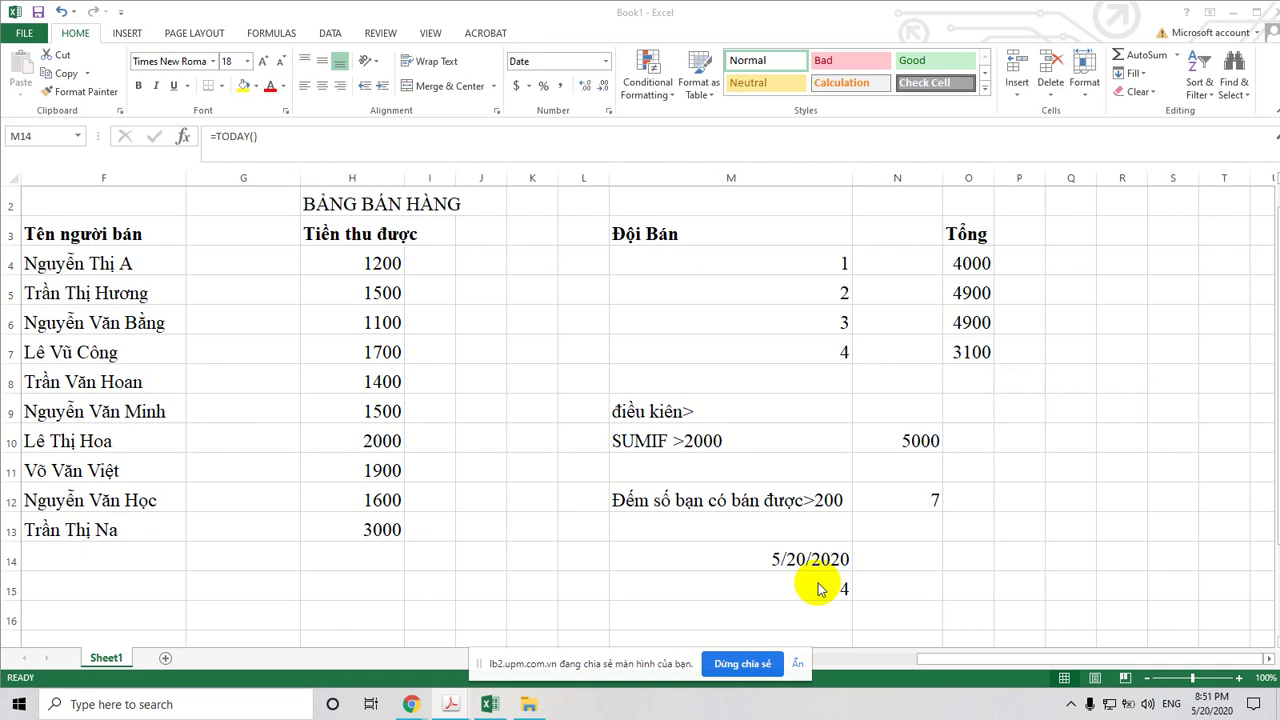
{"action": "left_click", "coordinate": [520, 592]}
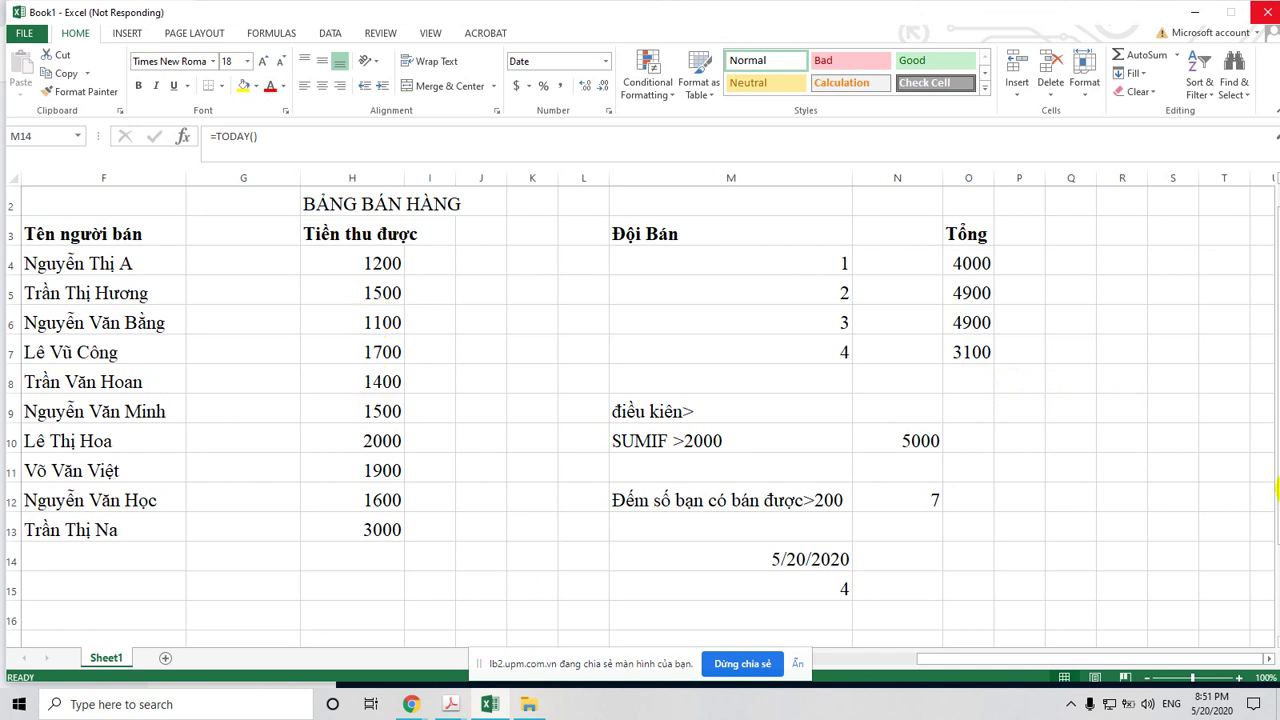
Enter the sum =H4+H6+H7+H5 in K15, correcting the cell references
{"action": "left_click", "coordinate": [521, 589]}
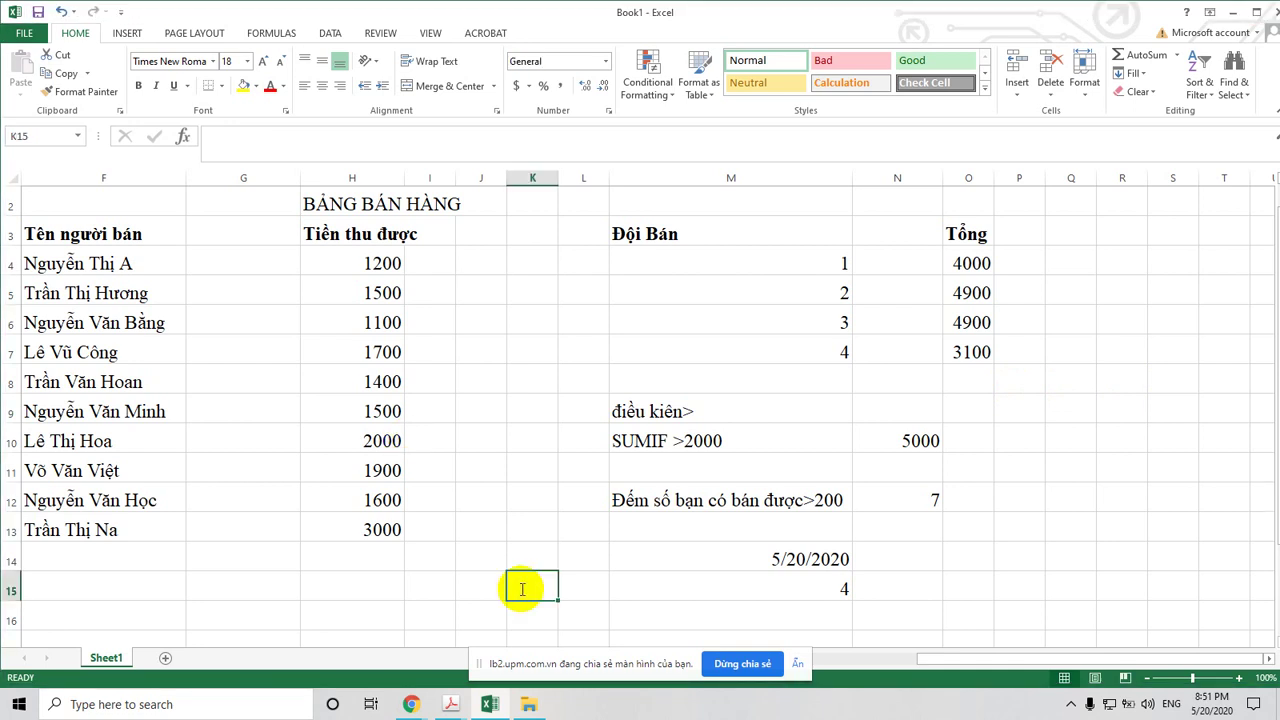
{"action": "type", "text": "="}
{"action": "type", "text": "H"}
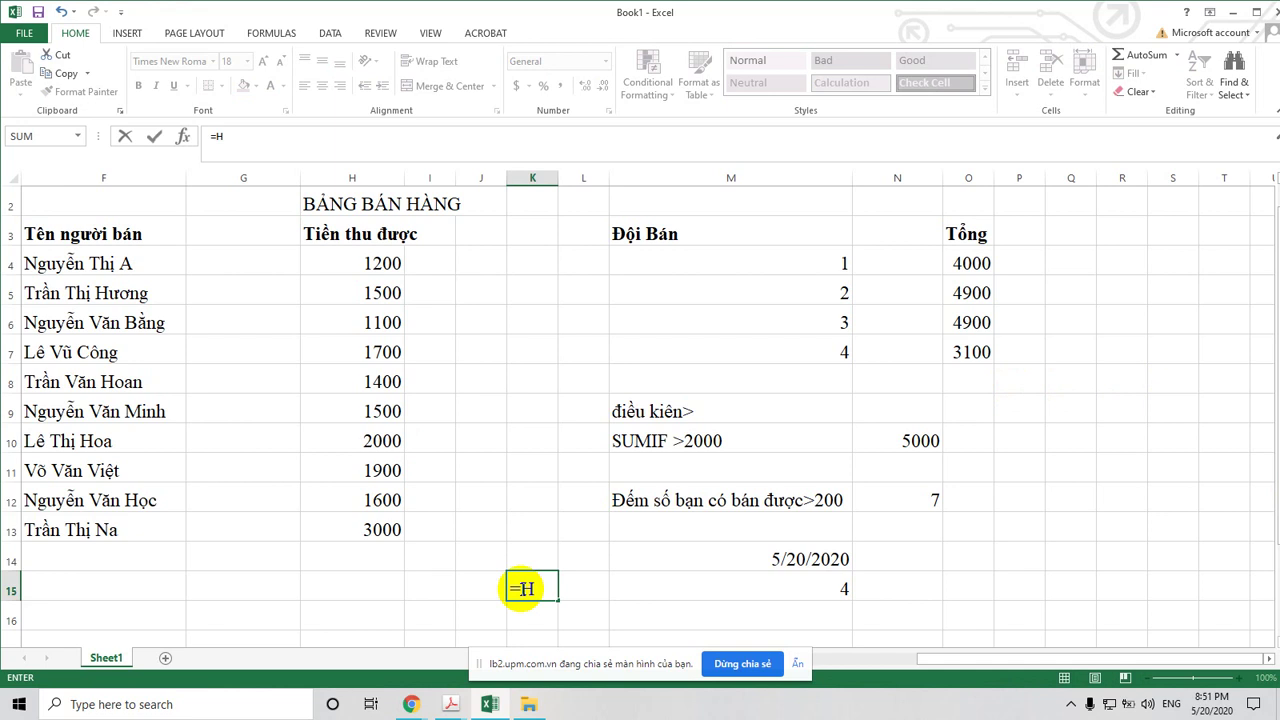
{"action": "type", "text": "1"}
{"action": "key", "text": "BackSpace"}
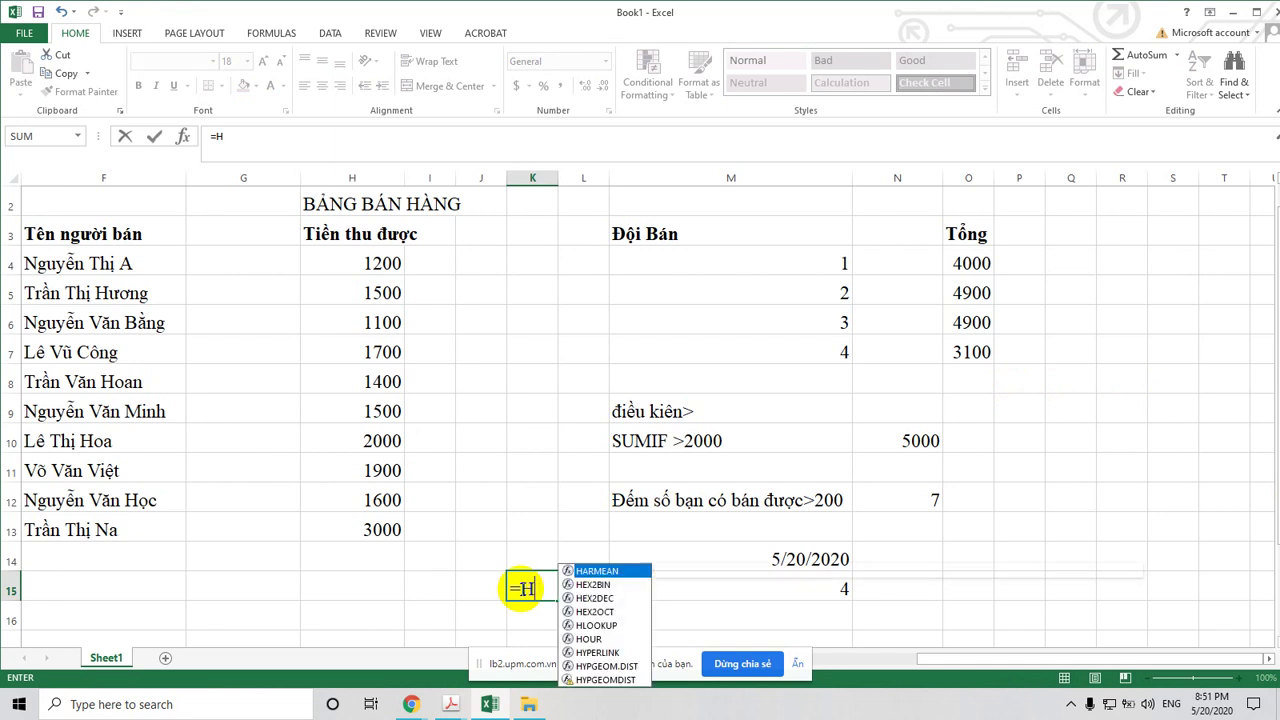
{"action": "type", "text": "4"}
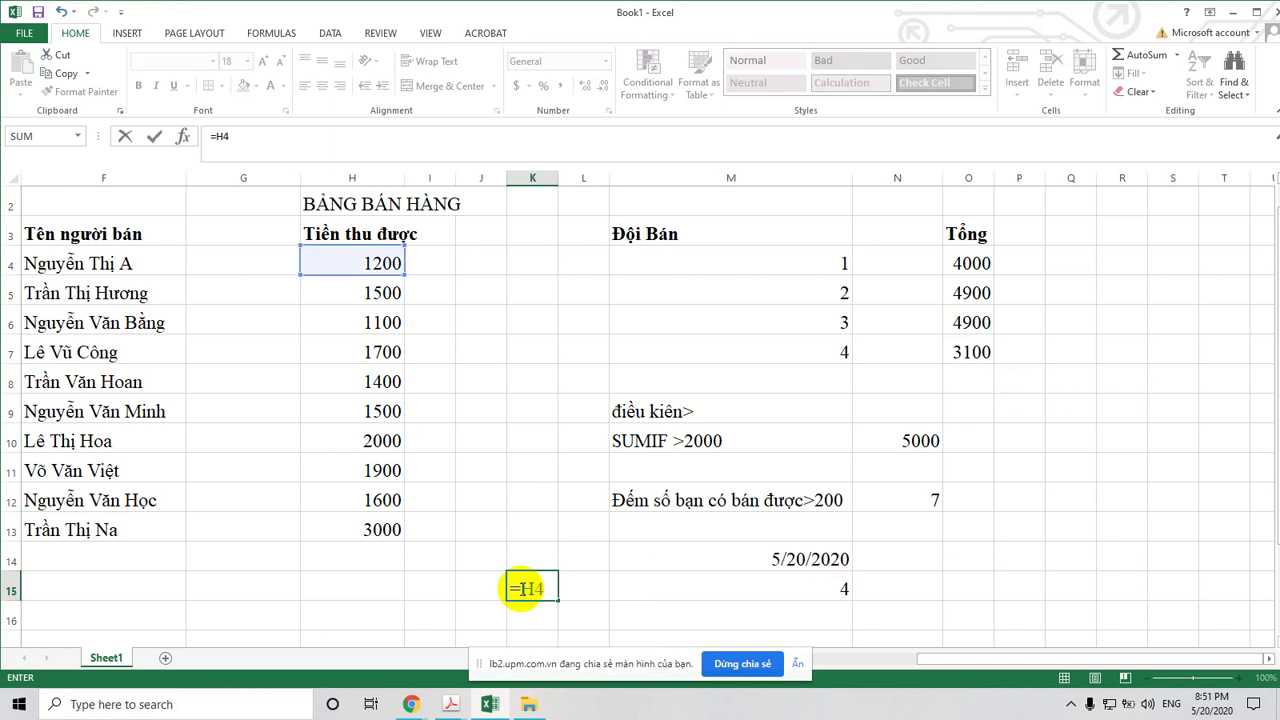
{"action": "type", "text": "+H2"}
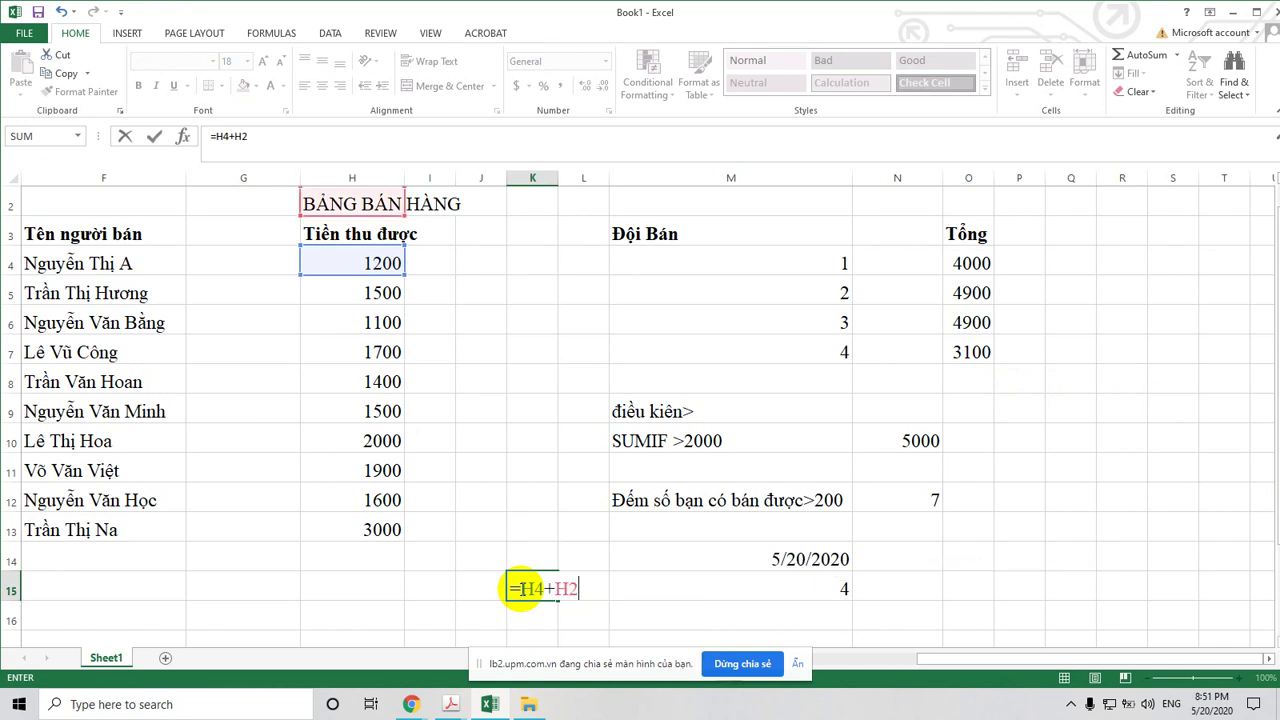
{"action": "type", "text": "+"}
{"action": "type", "text": "H3"}
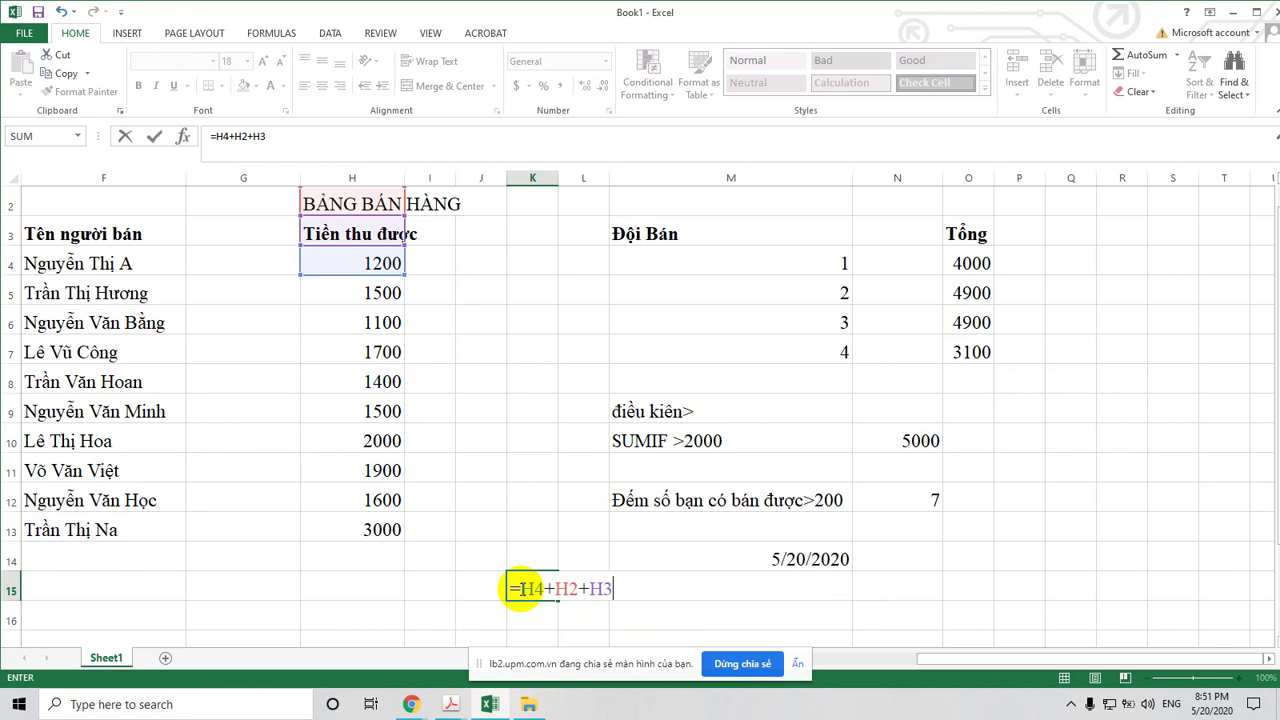
{"action": "type", "text": "+H"}
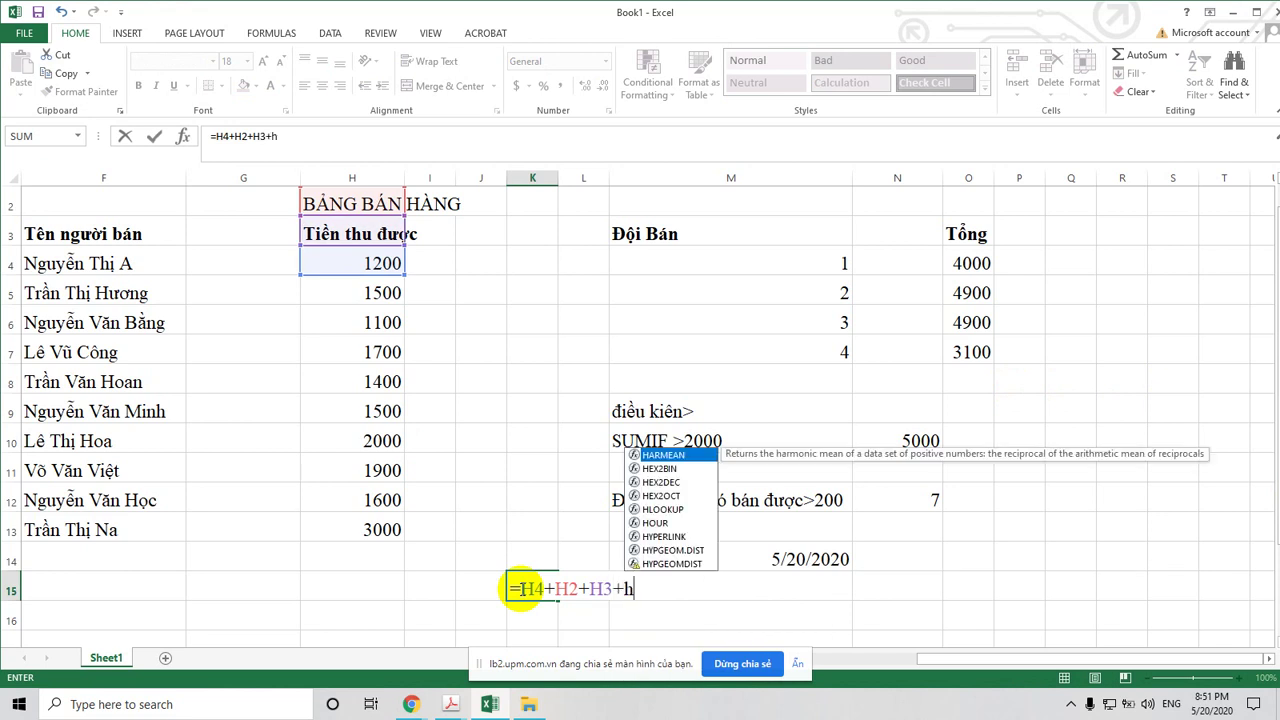
{"action": "key", "text": "BackSpace"}
{"action": "type", "text": "H"}
{"action": "type", "text": "5"}
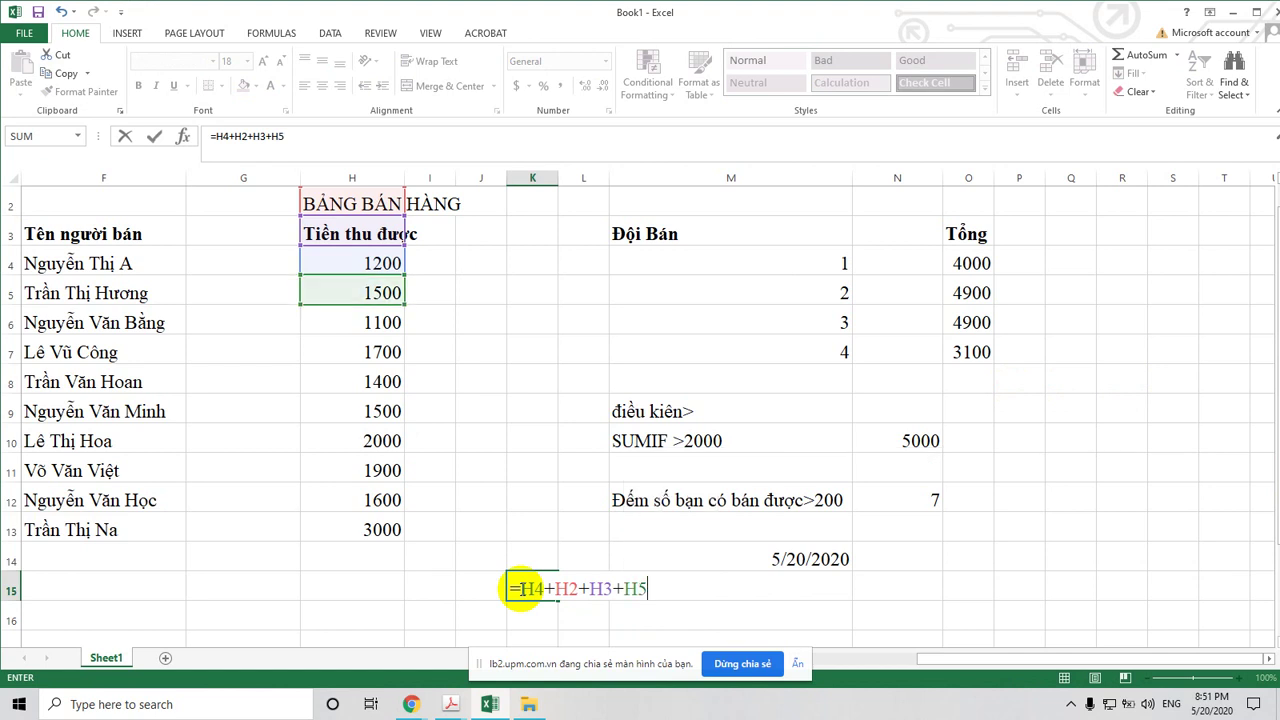
{"action": "left_click", "coordinate": [577, 589]}
{"action": "key", "text": "BackSpace"}
{"action": "type", "text": "7"}
{"action": "key", "text": "BackSpace"}
{"action": "type", "text": "6"}
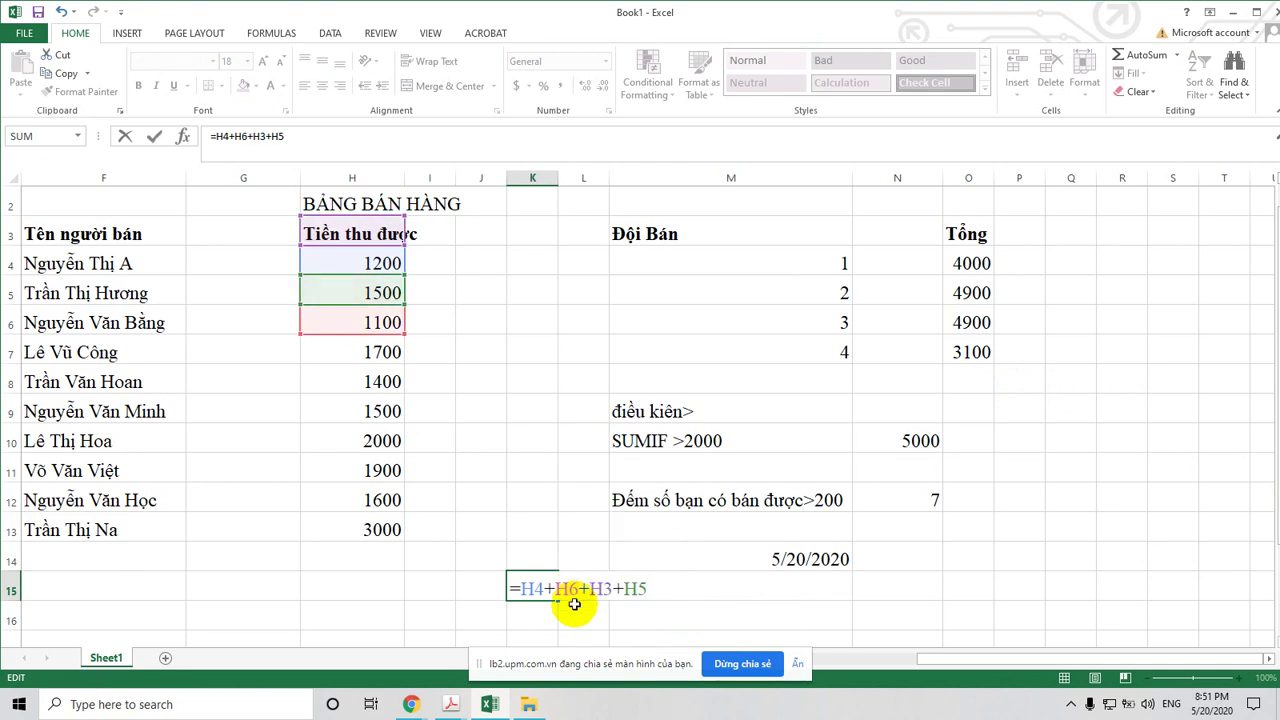
{"action": "left_click", "coordinate": [612, 589]}
{"action": "key", "text": "BackSpace"}
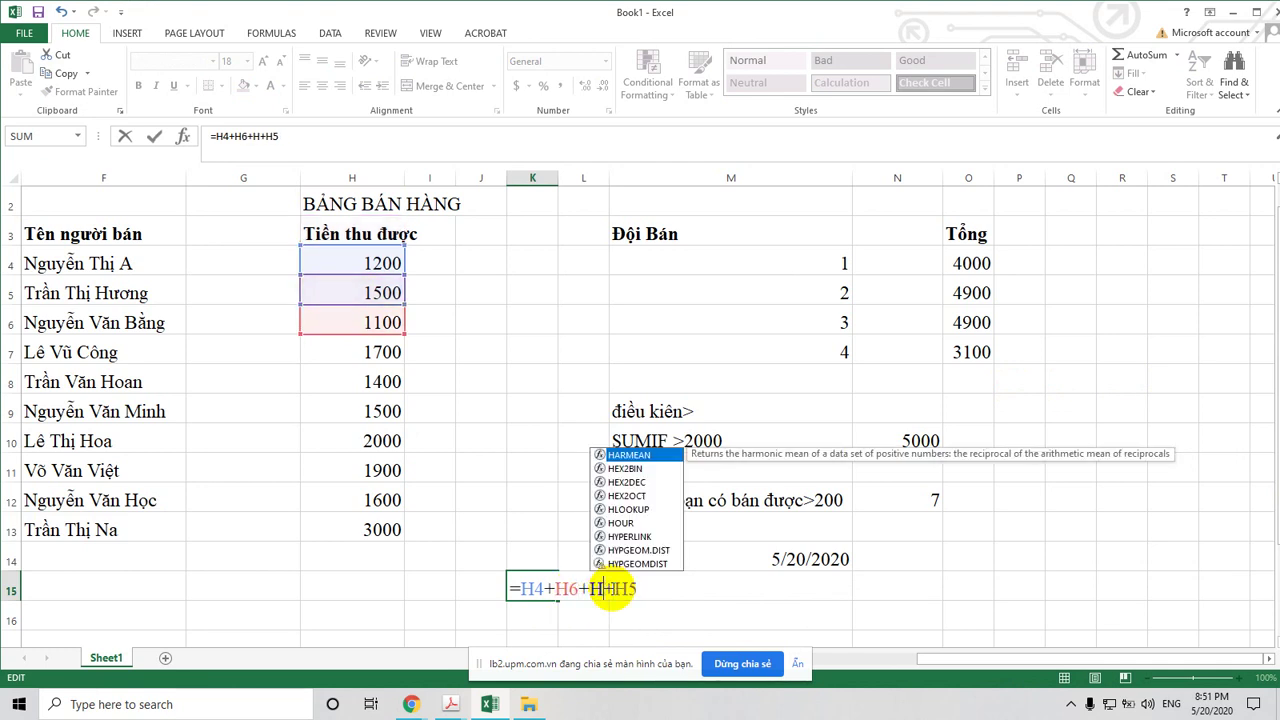
{"action": "type", "text": "7"}
Wrap the sum in brackets and divide by 2, so K15 shows 2750
{"action": "left_click", "coordinate": [689, 589]}
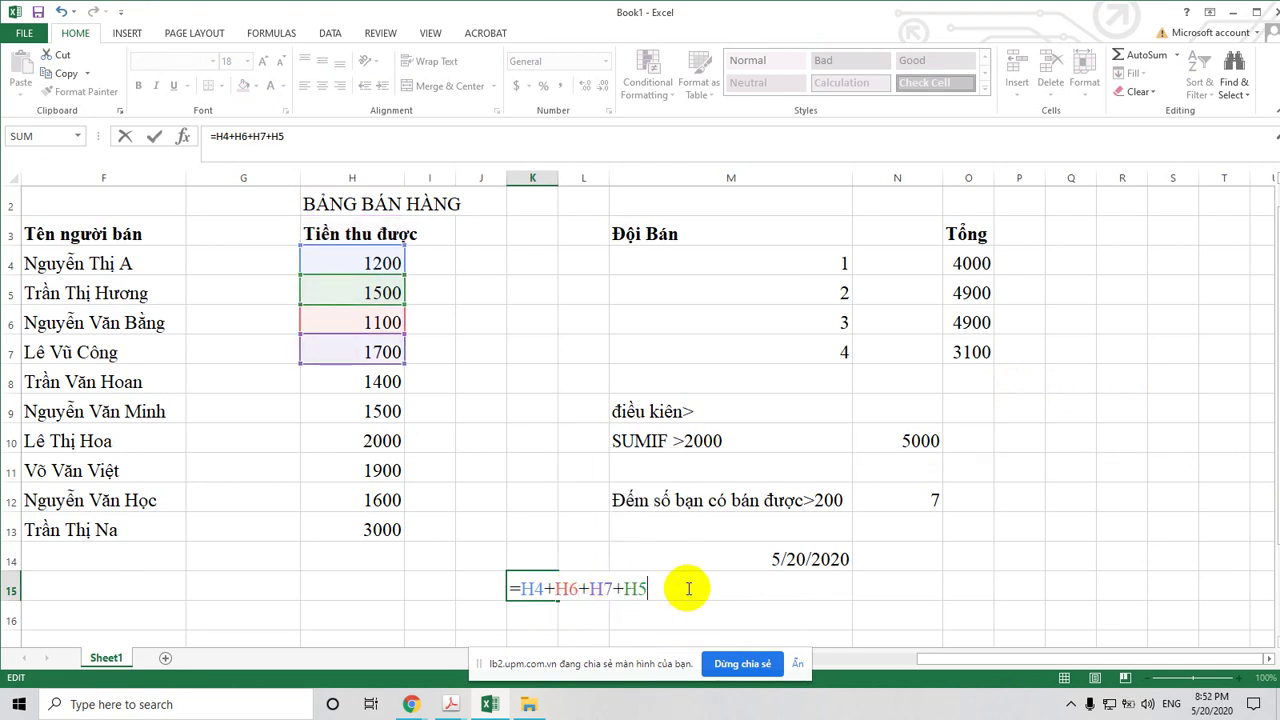
{"action": "type", "text": ")"}
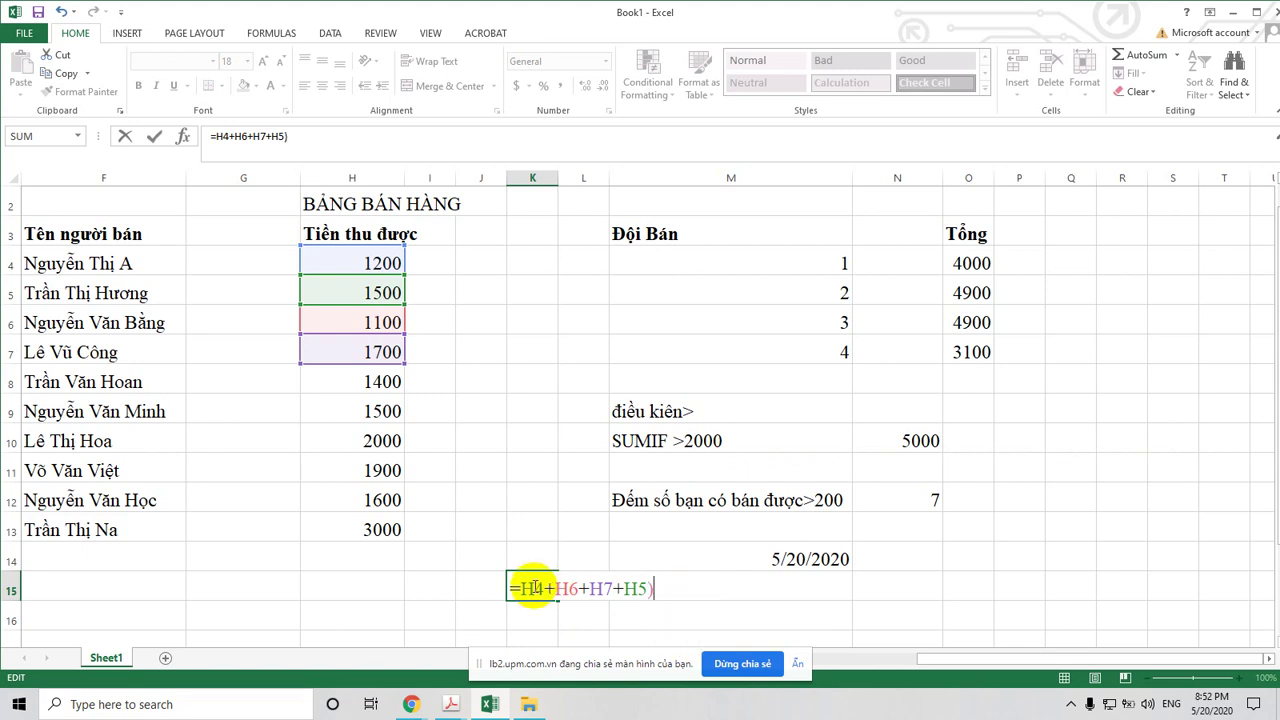
{"action": "left_click", "coordinate": [512, 588]}
{"action": "type", "text": "("}
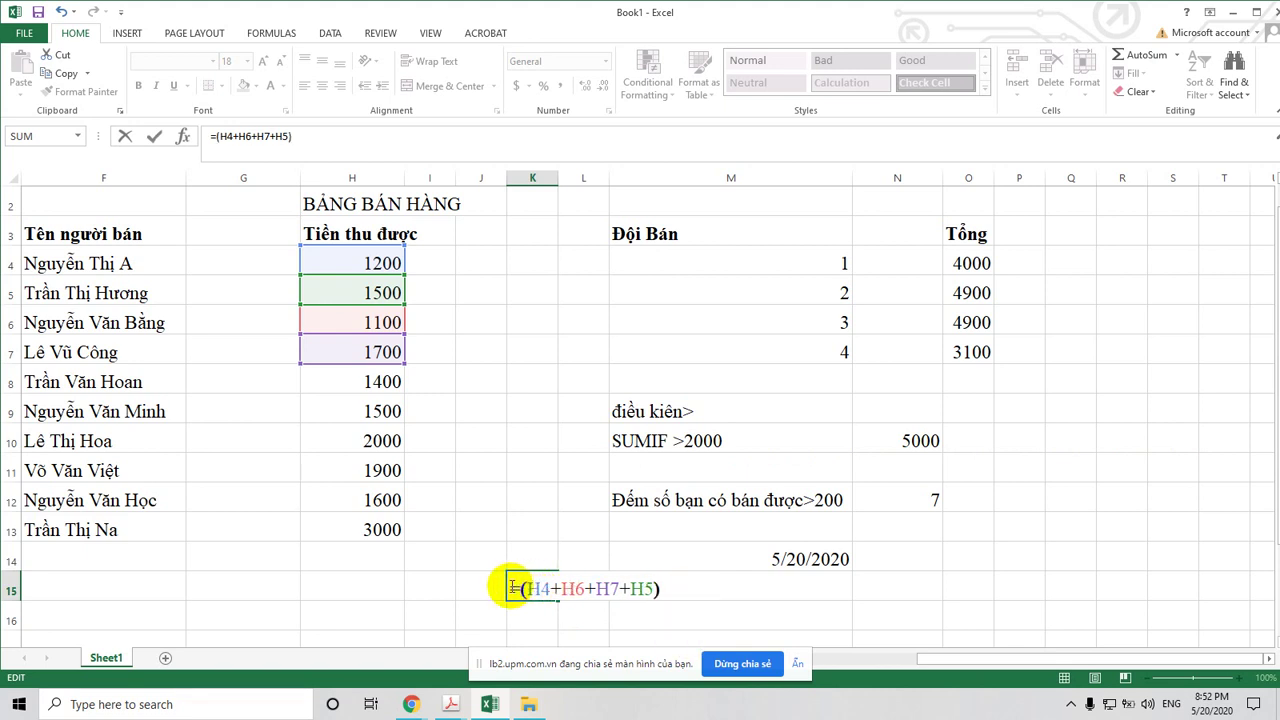
{"action": "left_click", "coordinate": [687, 591]}
{"action": "type", "text": "/2"}
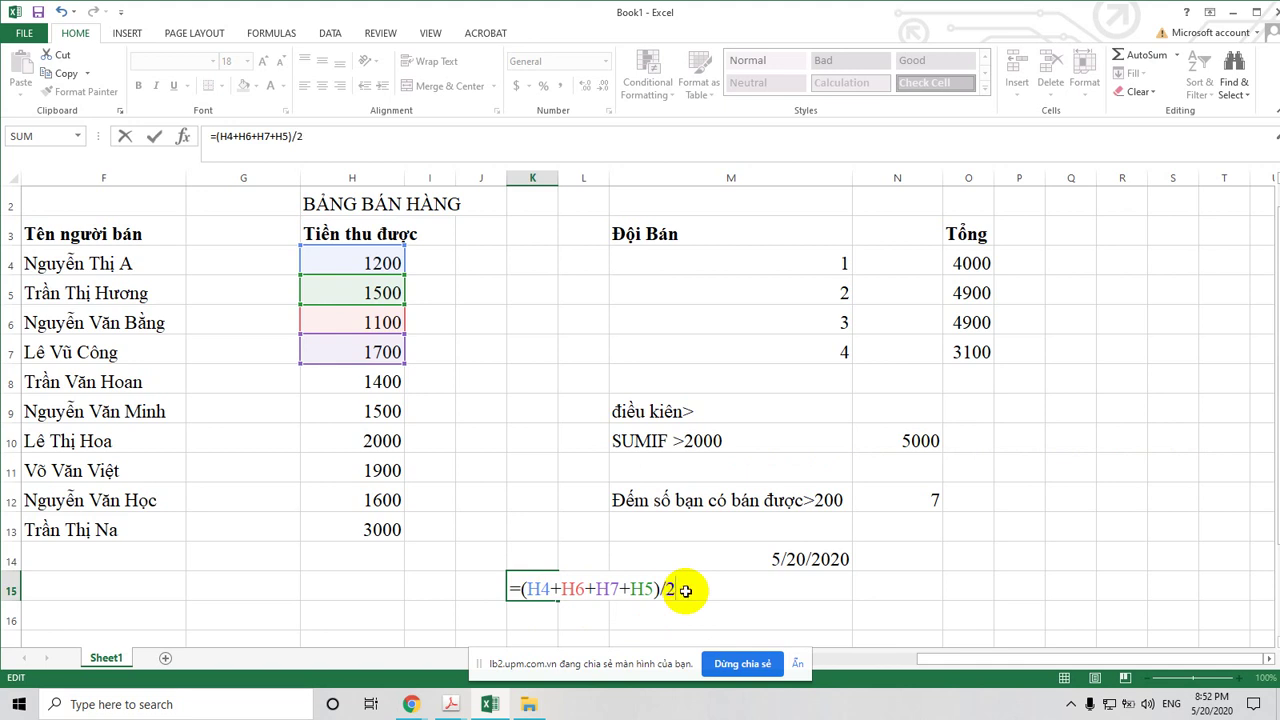
{"action": "key", "text": "Return"}
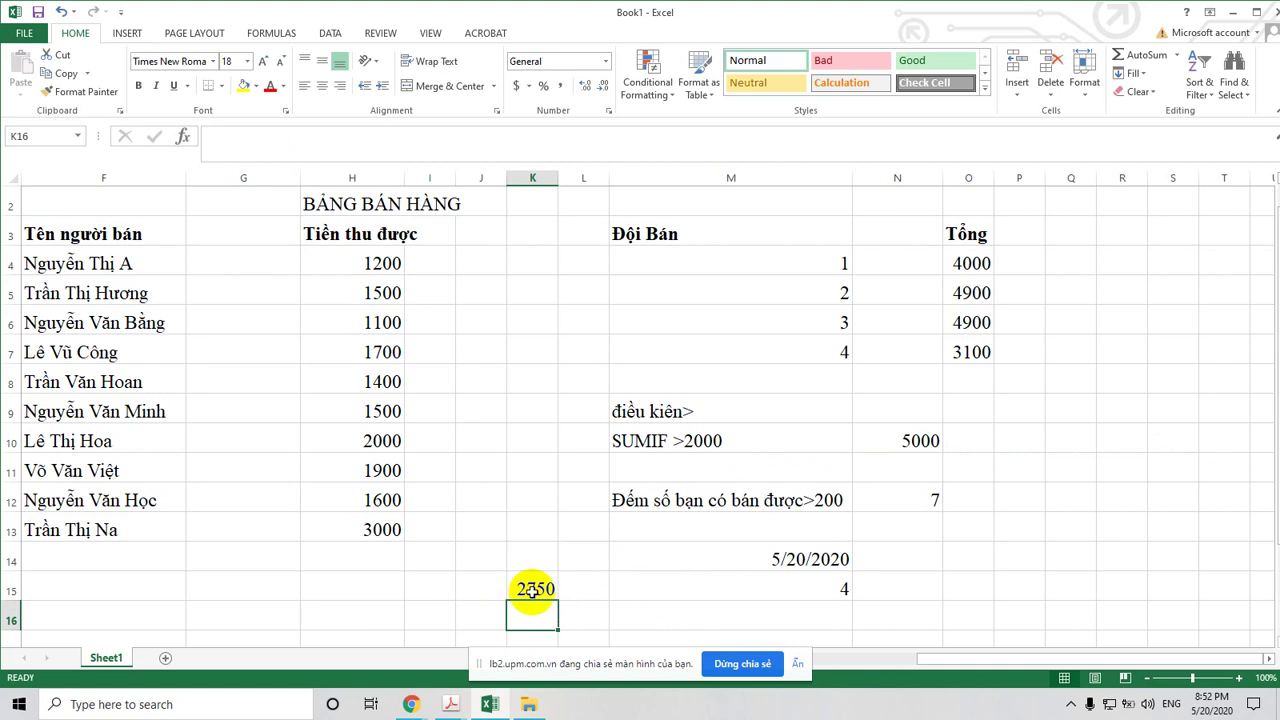
{"action": "left_click", "coordinate": [530, 590]}
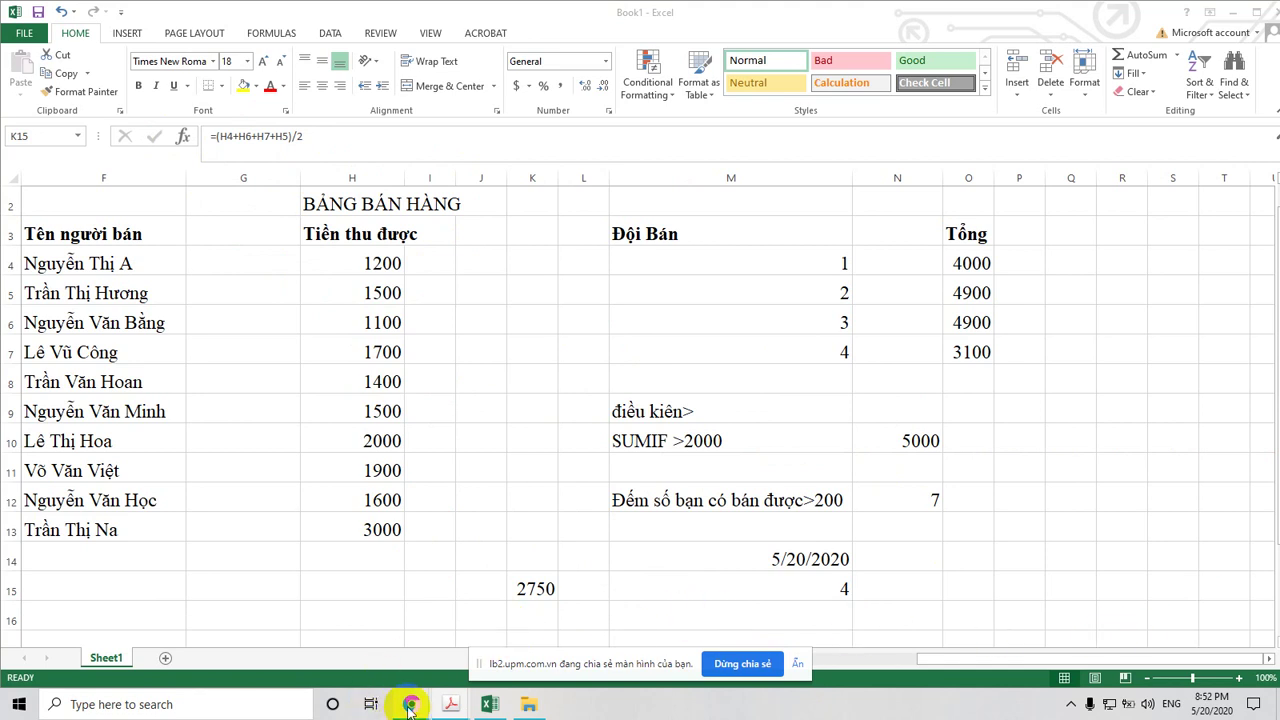
{"action": "mouse_move", "coordinate": [410, 706]}
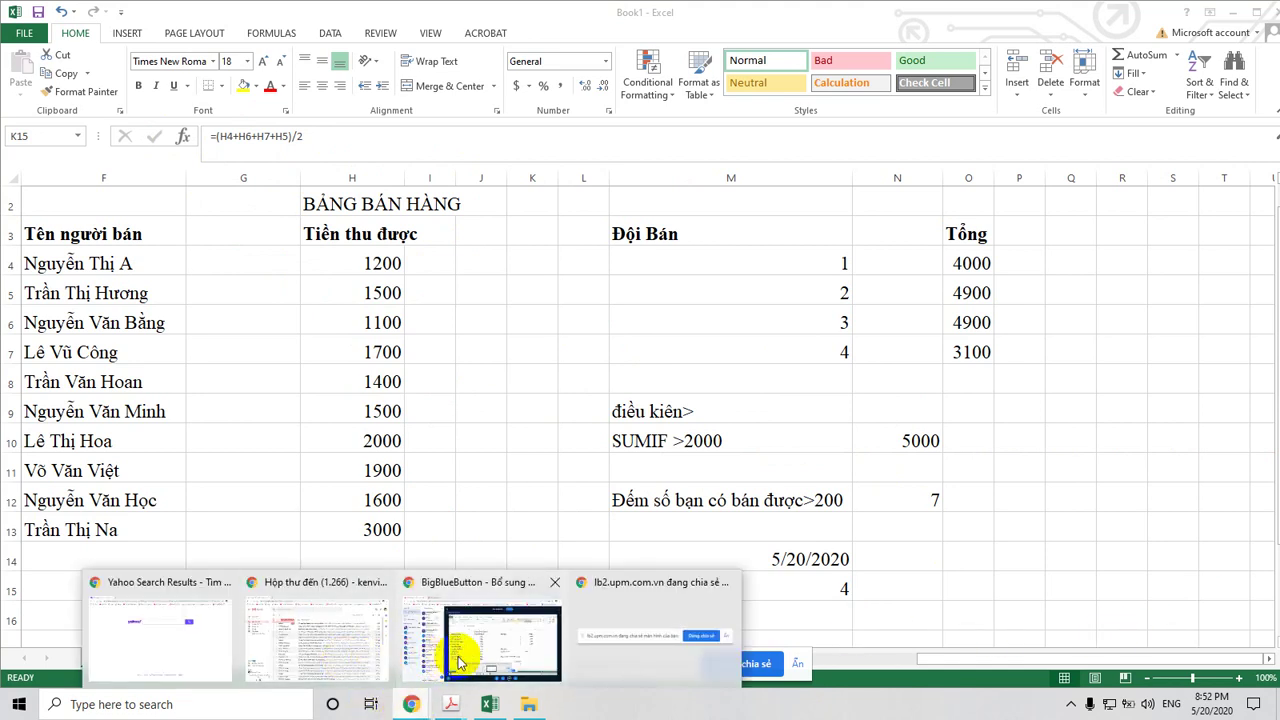
{"action": "left_click", "coordinate": [460, 662]}
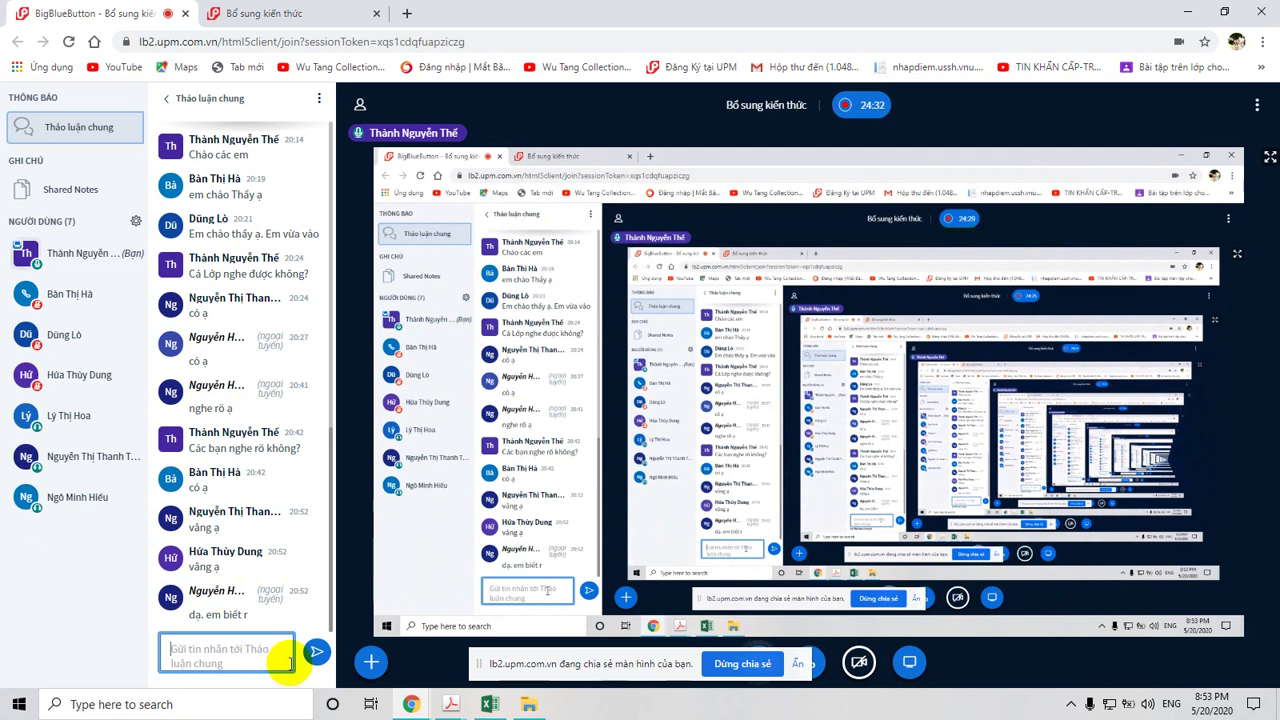
{"action": "left_click", "coordinate": [487, 706]}
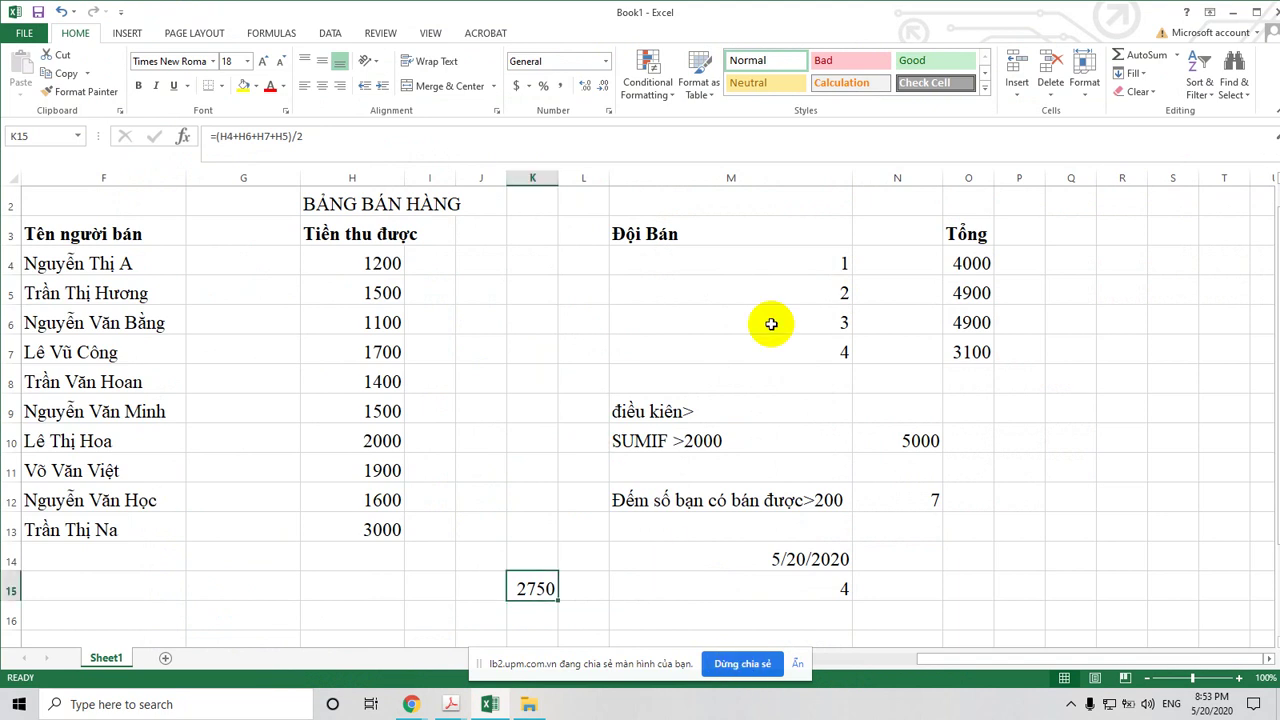
Check the O4 SUMIF total, stop screen sharing ('Dừng chia sẻ'), and return to the BigBlueButton window
{"action": "left_click", "coordinate": [968, 262]}
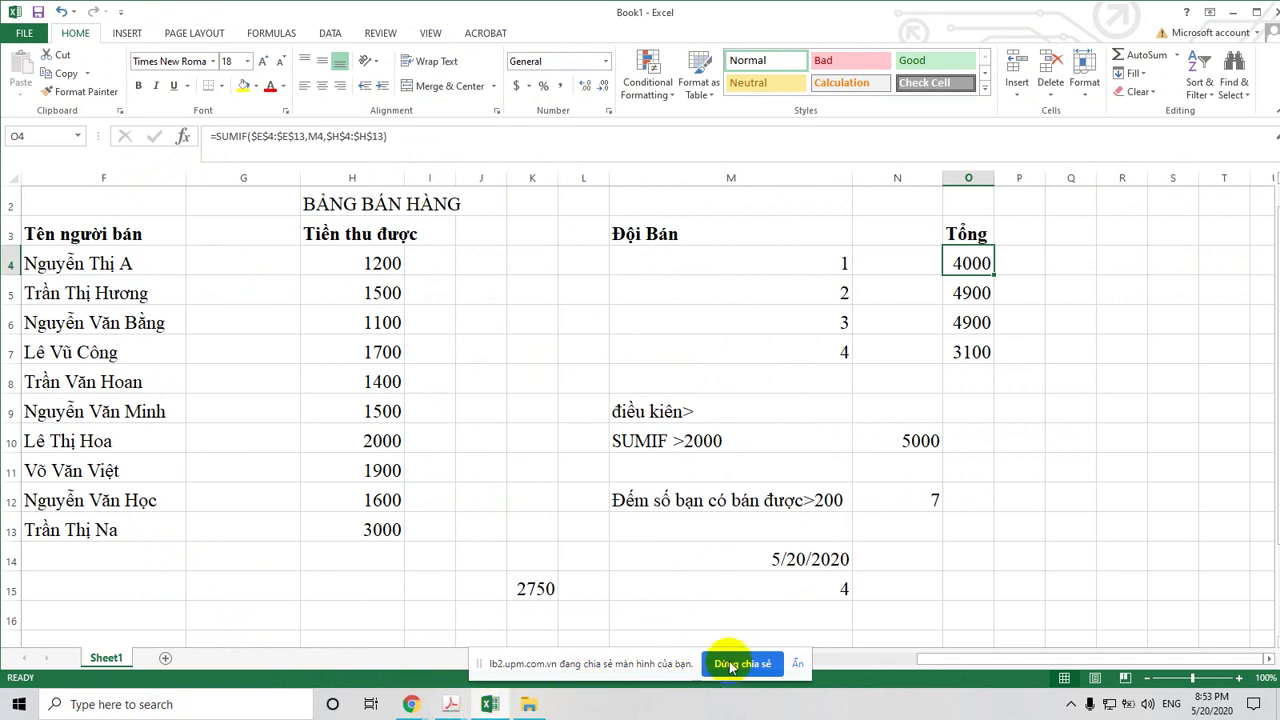
{"action": "left_click", "coordinate": [730, 665]}
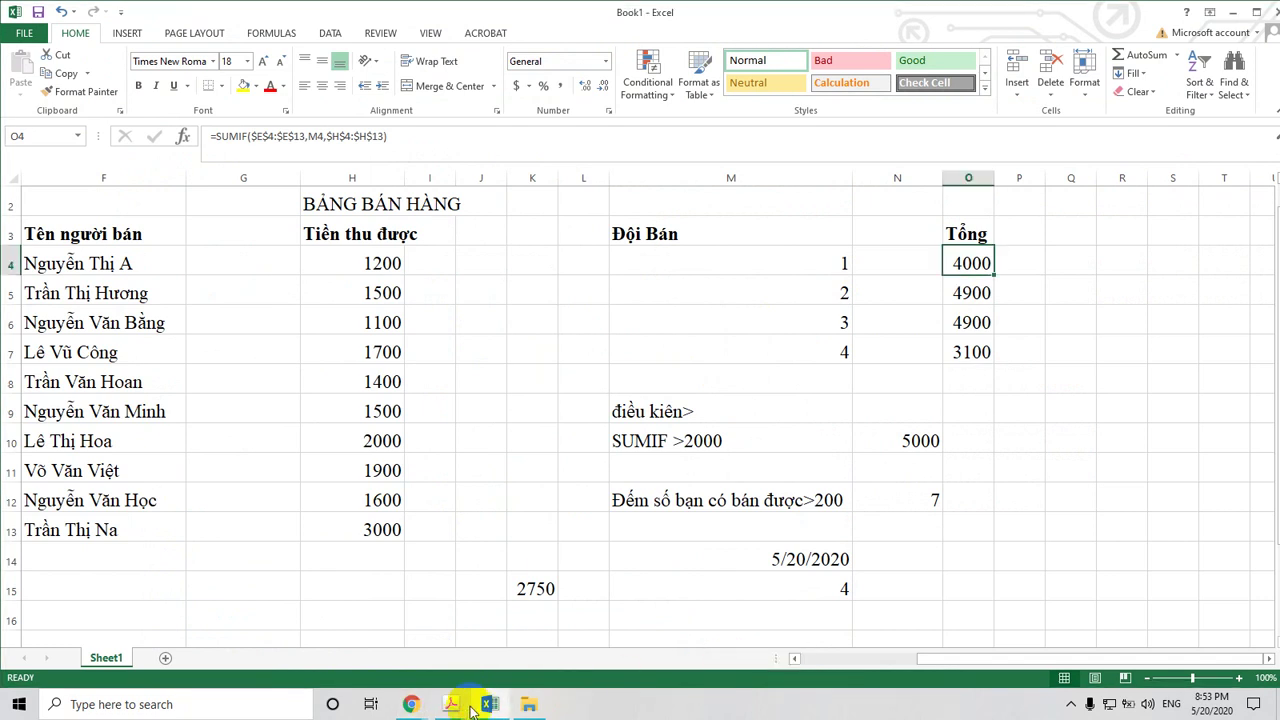
{"action": "left_click", "coordinate": [412, 705]}
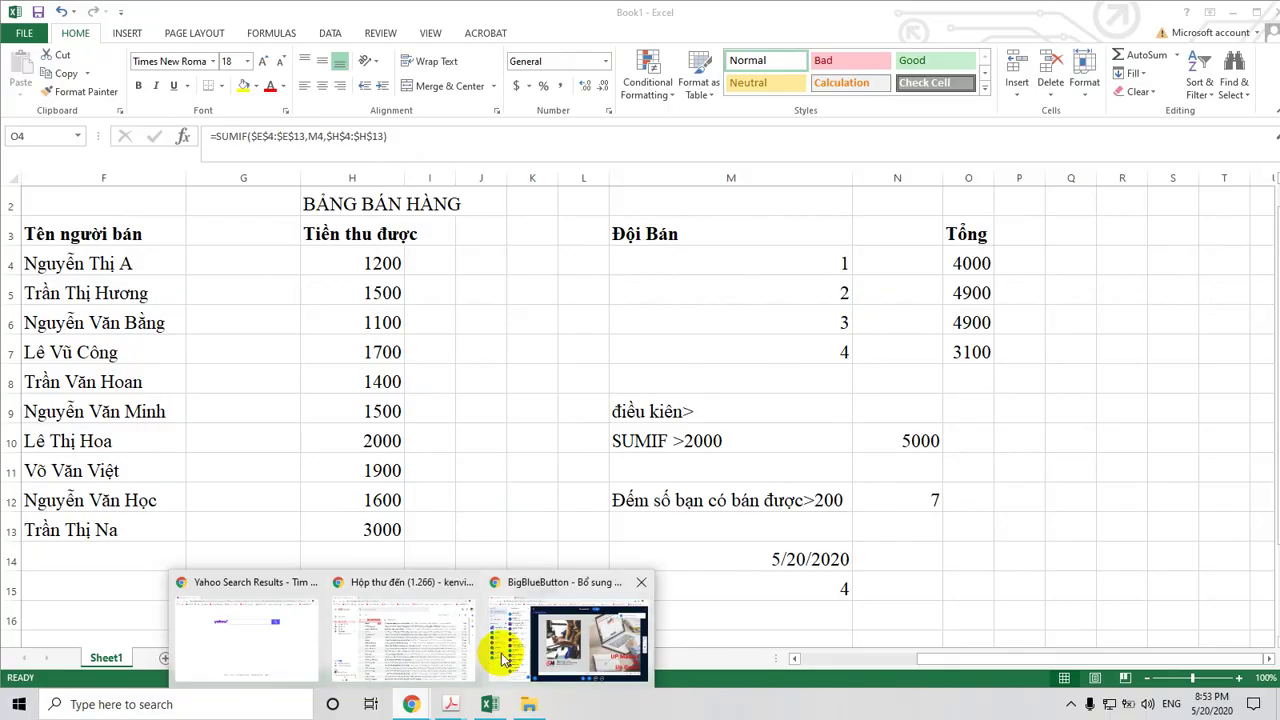
{"action": "left_click", "coordinate": [560, 640]}
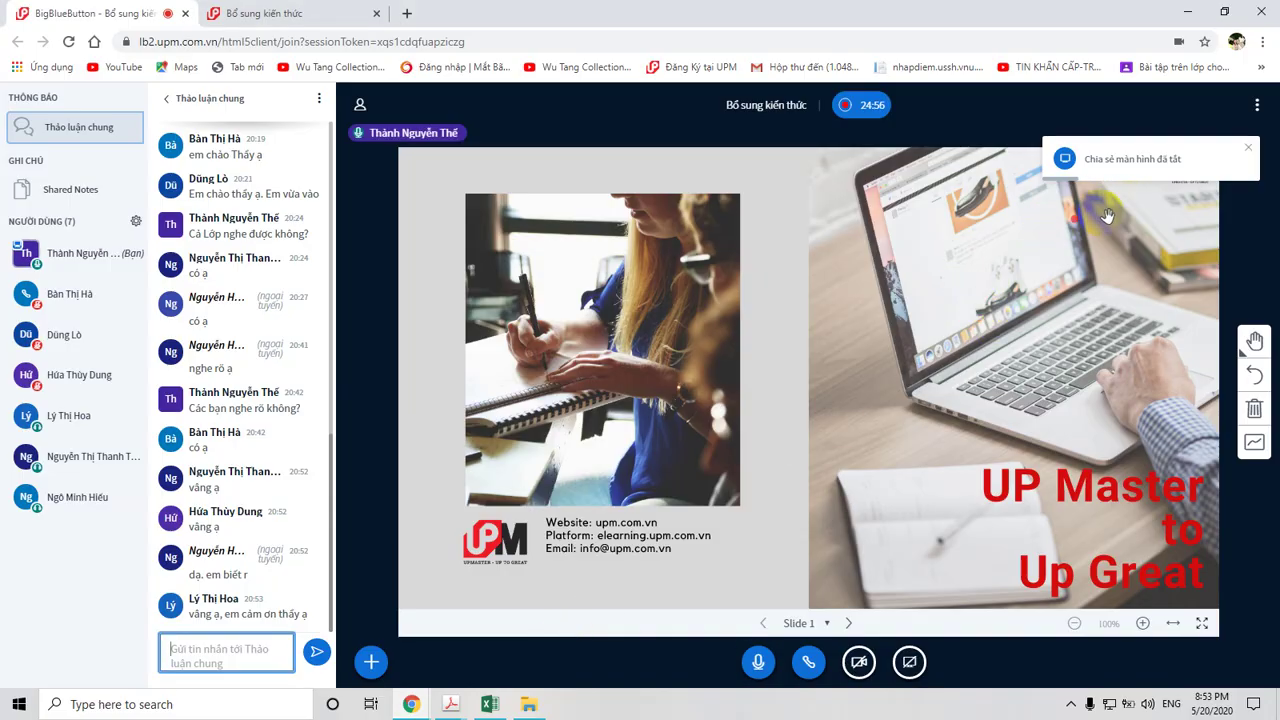
{"action": "left_click", "coordinate": [1258, 110]}
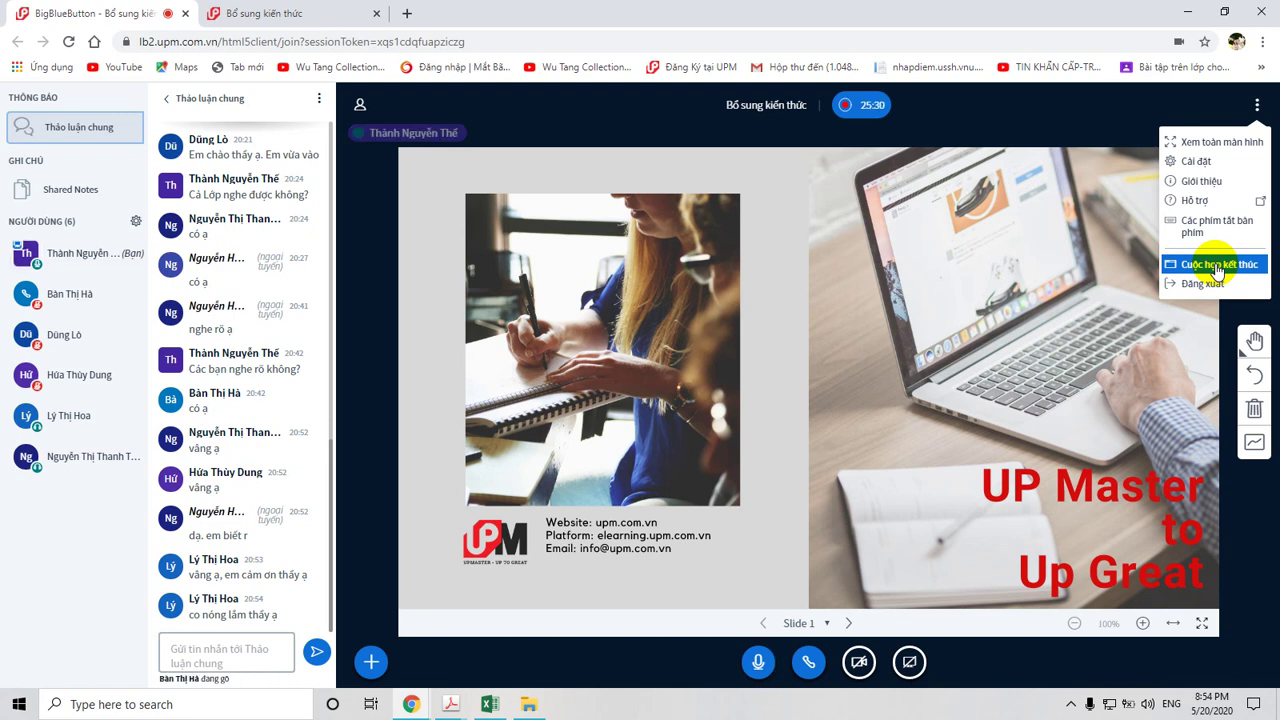
{"action": "left_click", "coordinate": [1218, 268]}
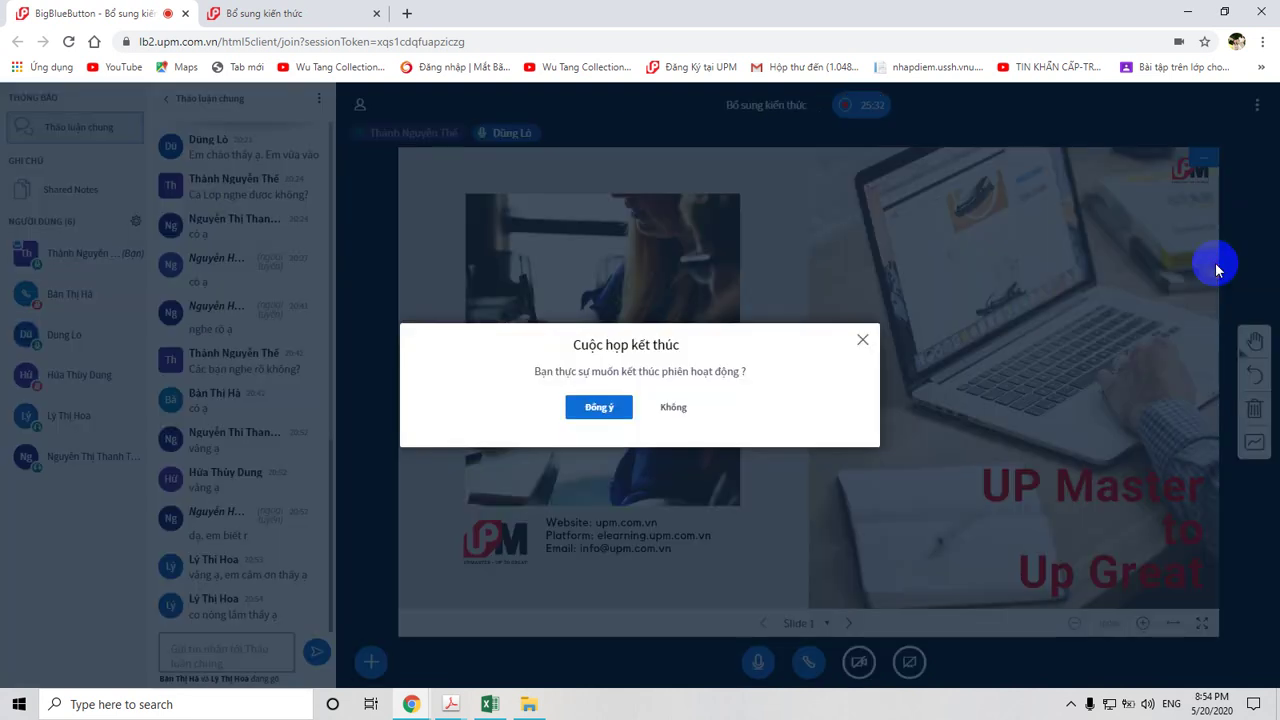
{"action": "left_click", "coordinate": [594, 412]}
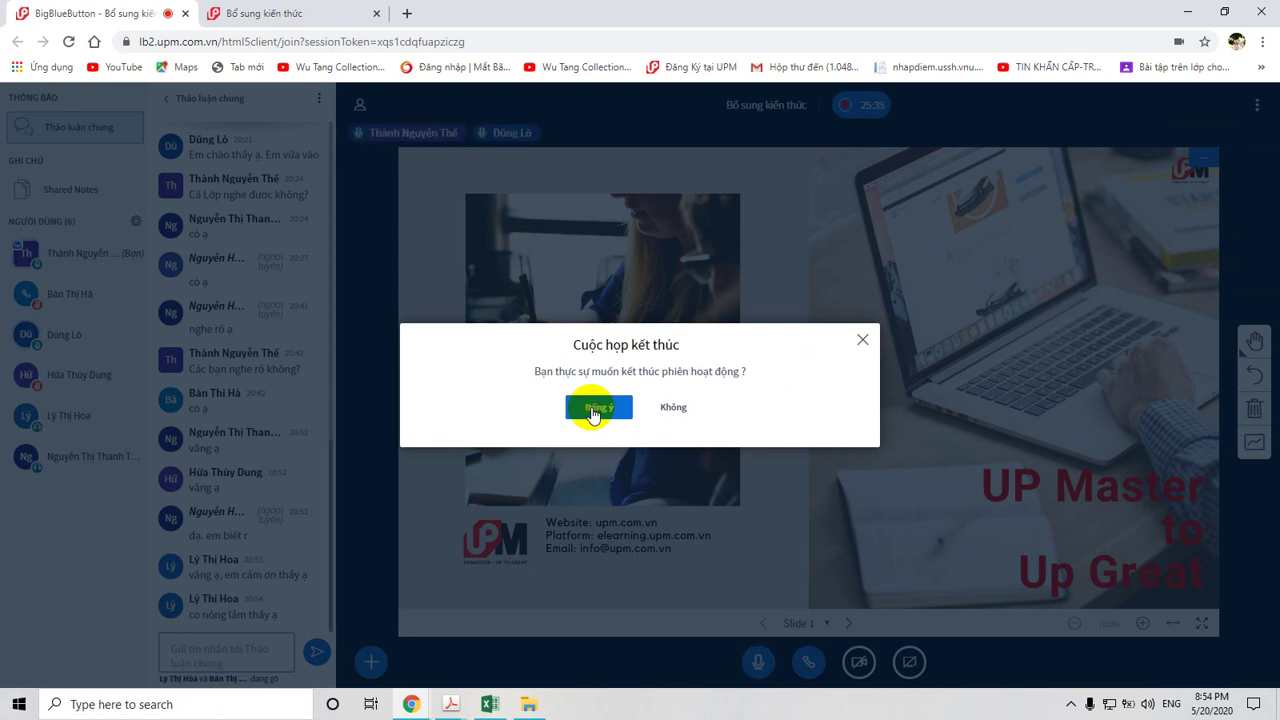
{"action": "left_click", "coordinate": [566, 337]}
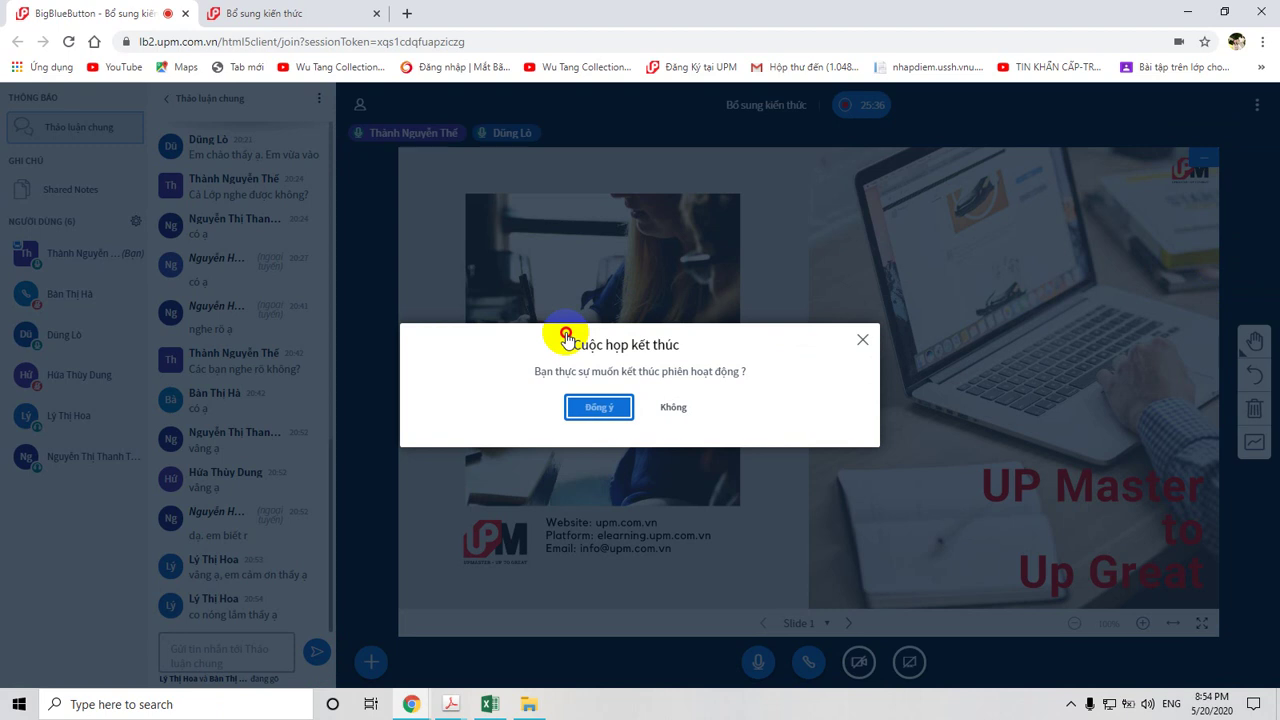
{"action": "left_click", "coordinate": [597, 412]}
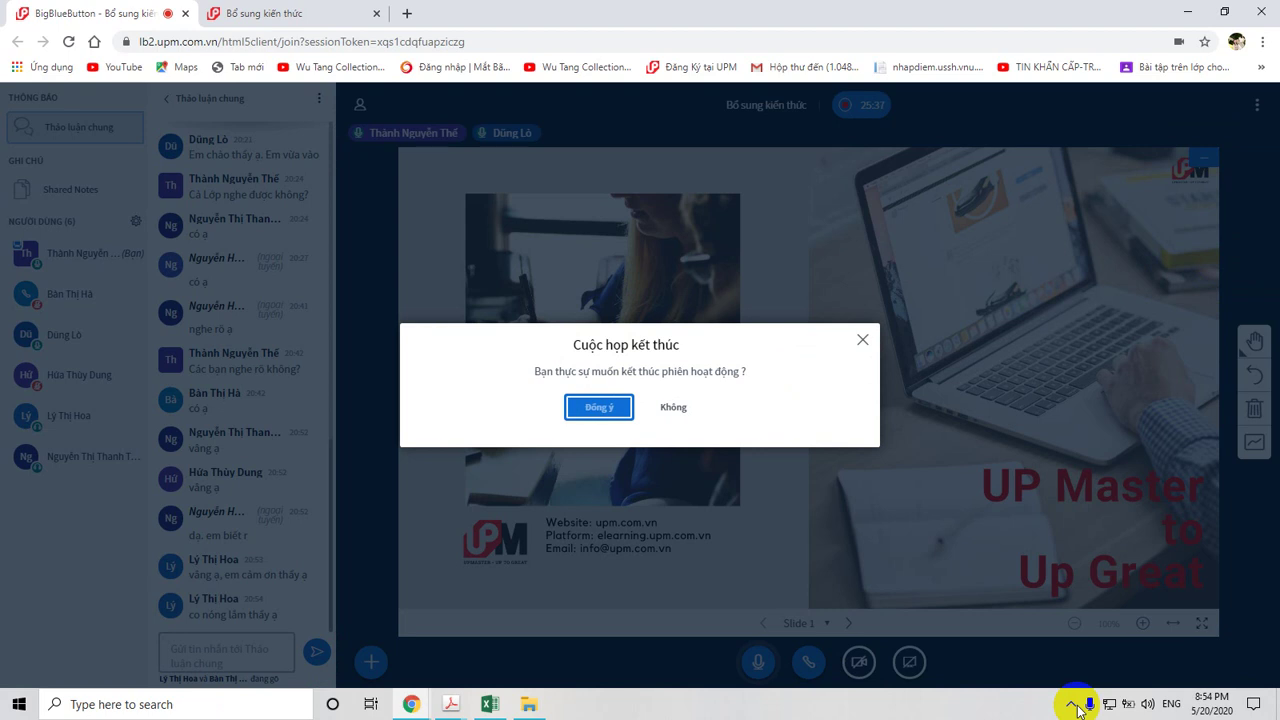
{"action": "left_click", "coordinate": [1104, 675]}
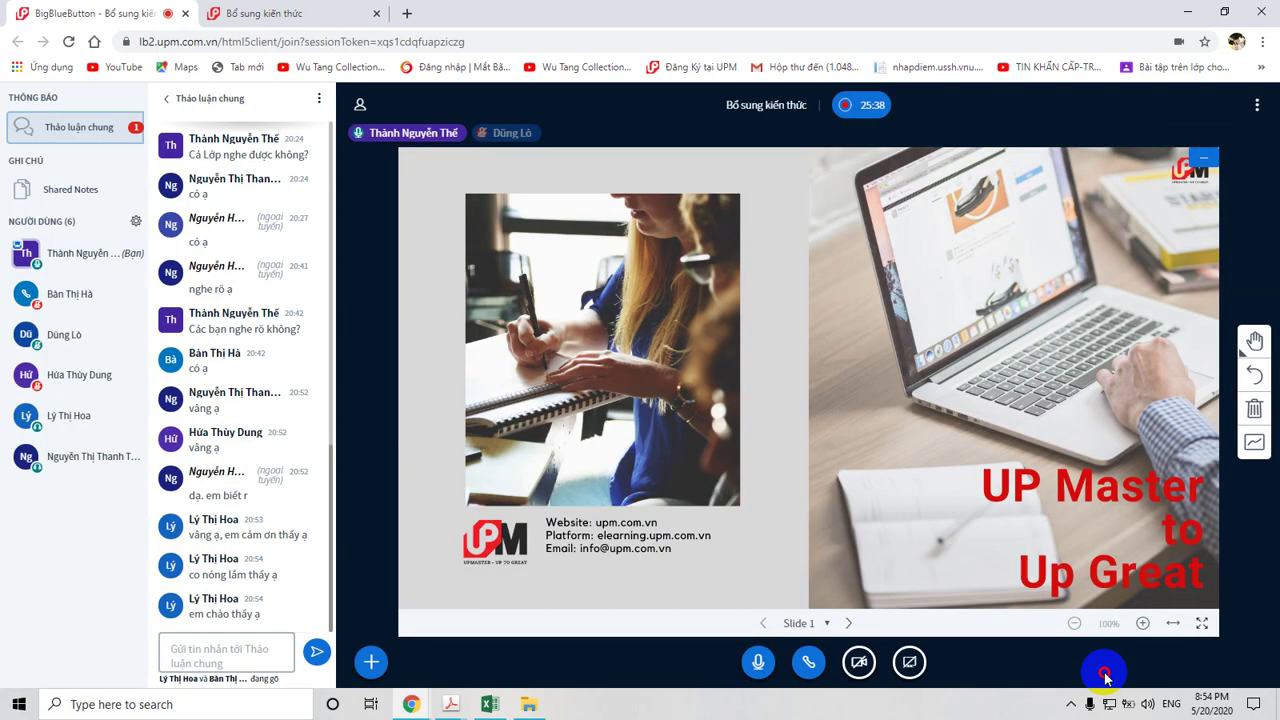
{"action": "left_click", "coordinate": [1071, 704]}
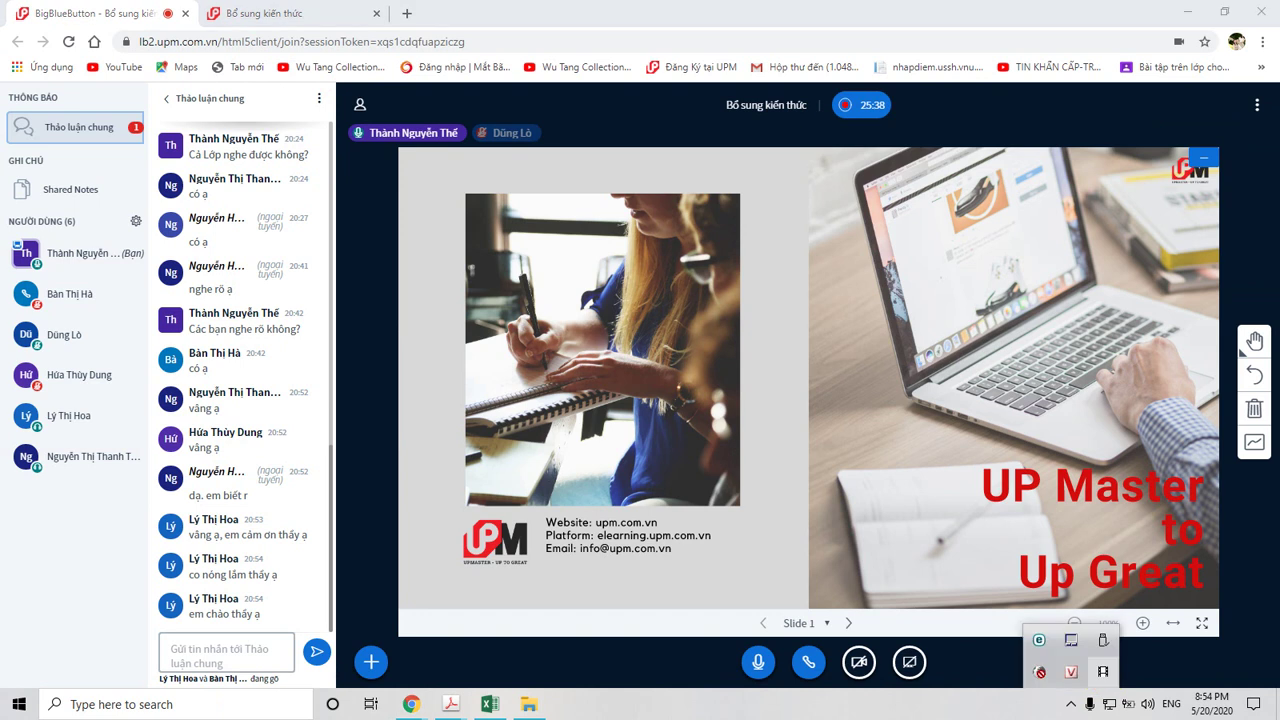